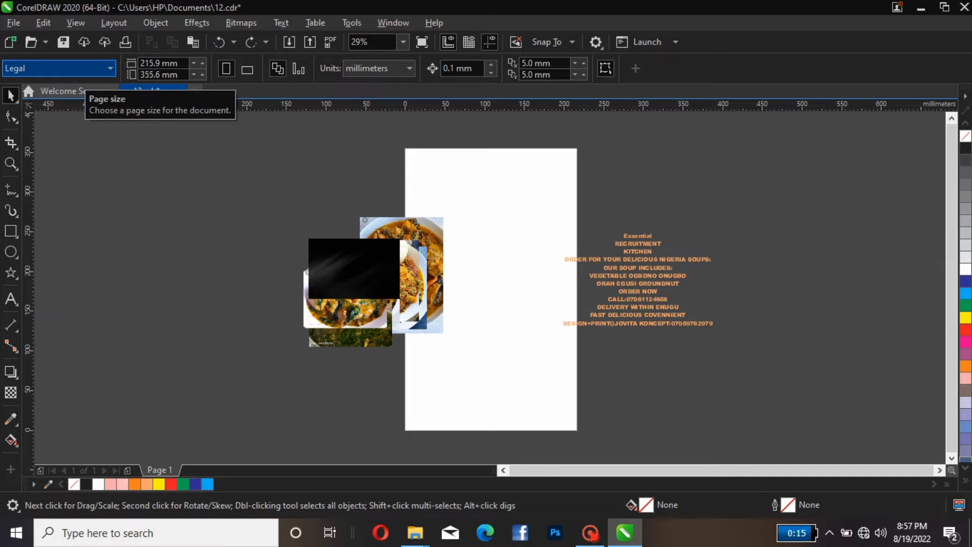
Change the page size to A5
{"action": "left_click", "coordinate": [76, 69]}
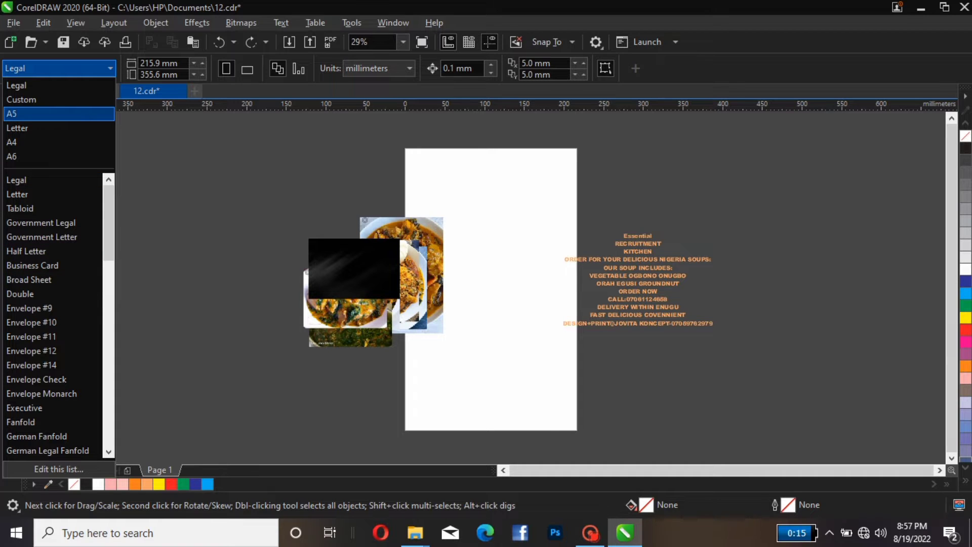
{"action": "left_click", "coordinate": [21, 114]}
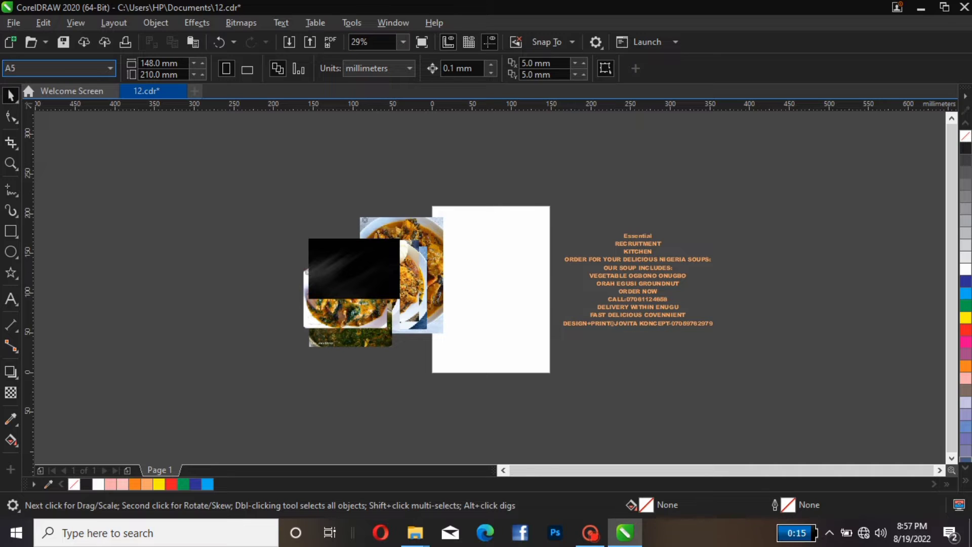
Create a page-frame rectangle matching the A5 page, viewing at 50%
{"action": "left_click", "coordinate": [403, 42]}
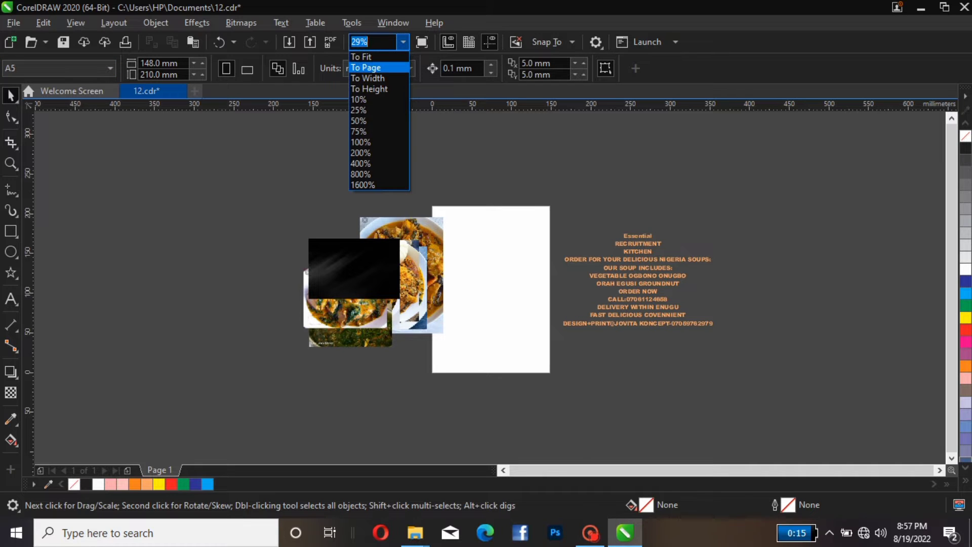
{"action": "left_click", "coordinate": [359, 120]}
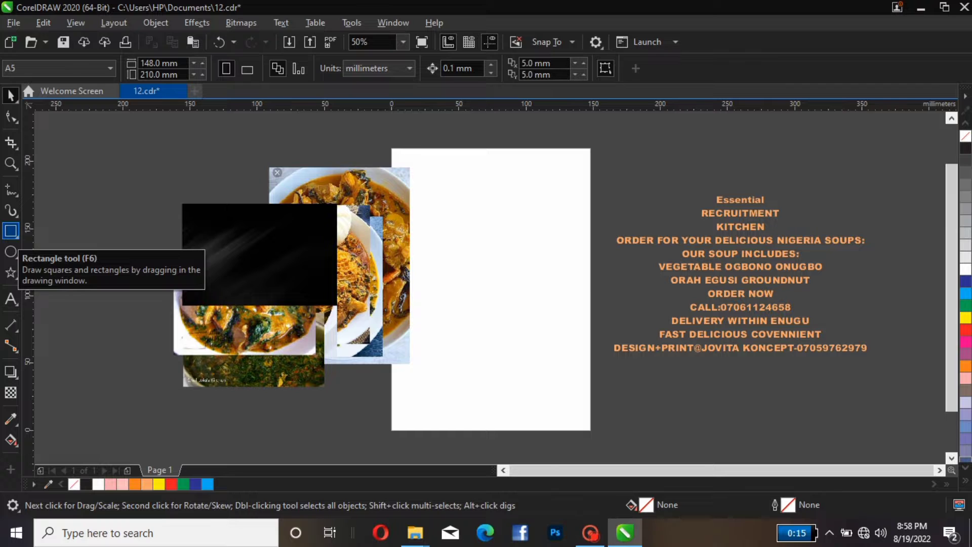
{"action": "double_click", "coordinate": [11, 231]}
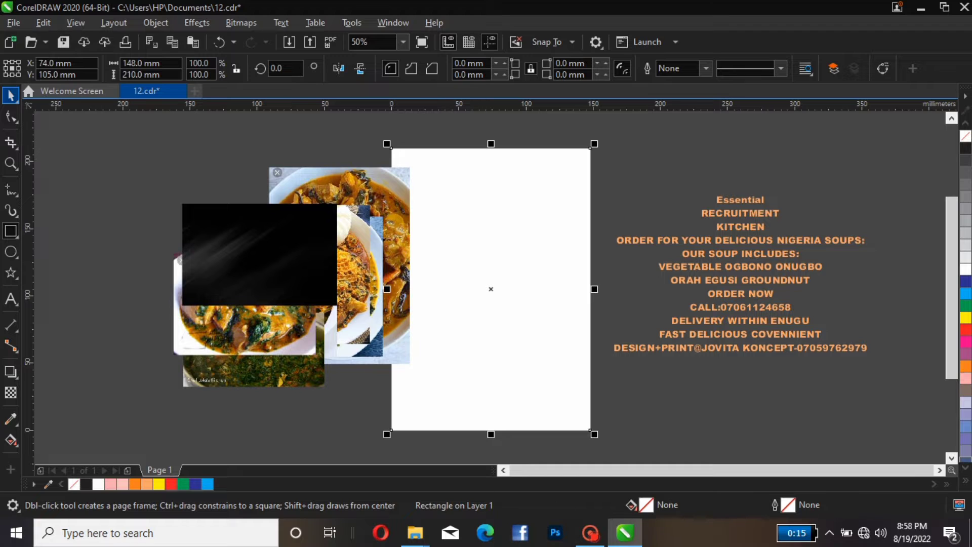
{"action": "left_click", "coordinate": [11, 96]}
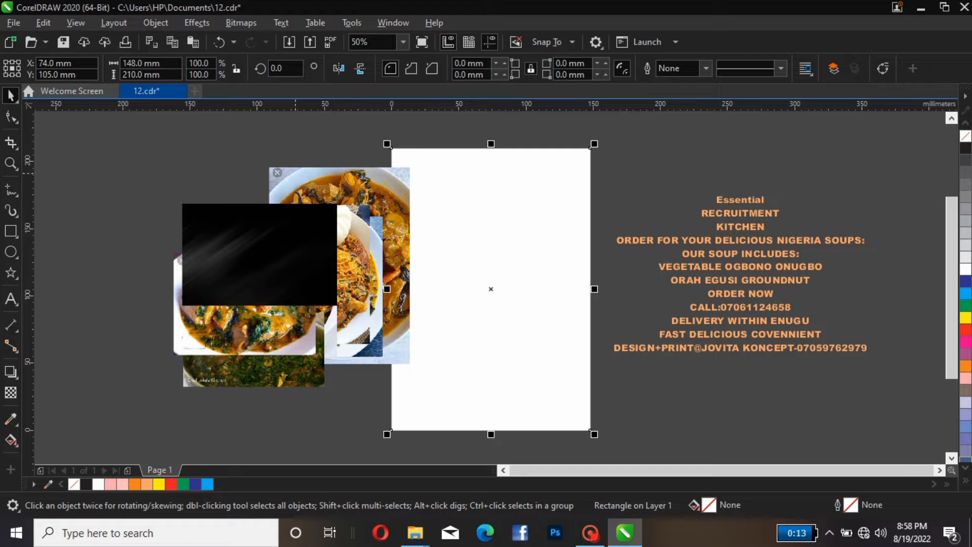
Move a food photo aside and PowerClip the black background image inside the page-frame rectangle
{"action": "left_click_drag", "start_coordinate": [402, 275], "coordinate": [354, 275]}
{"action": "left_click", "coordinate": [370, 203]}
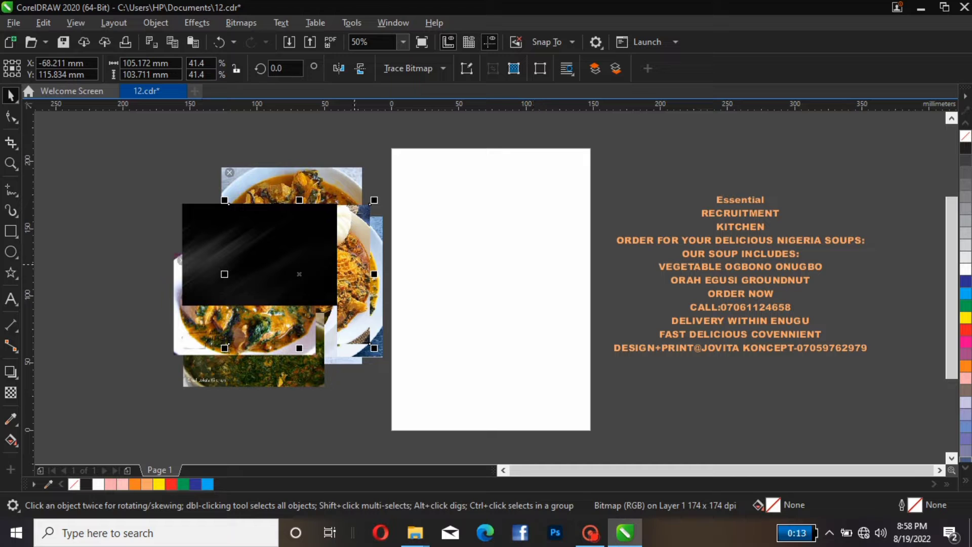
{"action": "left_click", "coordinate": [242, 224]}
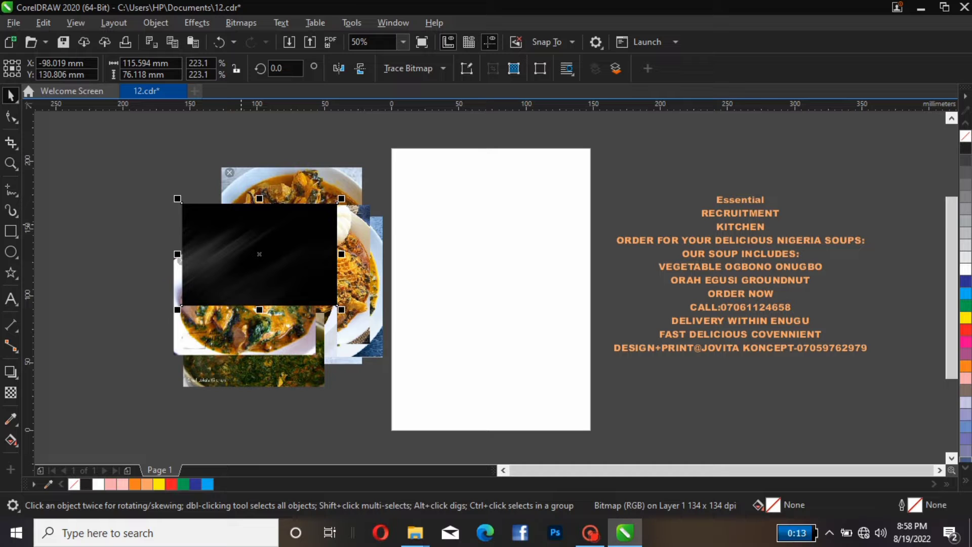
{"action": "right_click", "coordinate": [242, 225]}
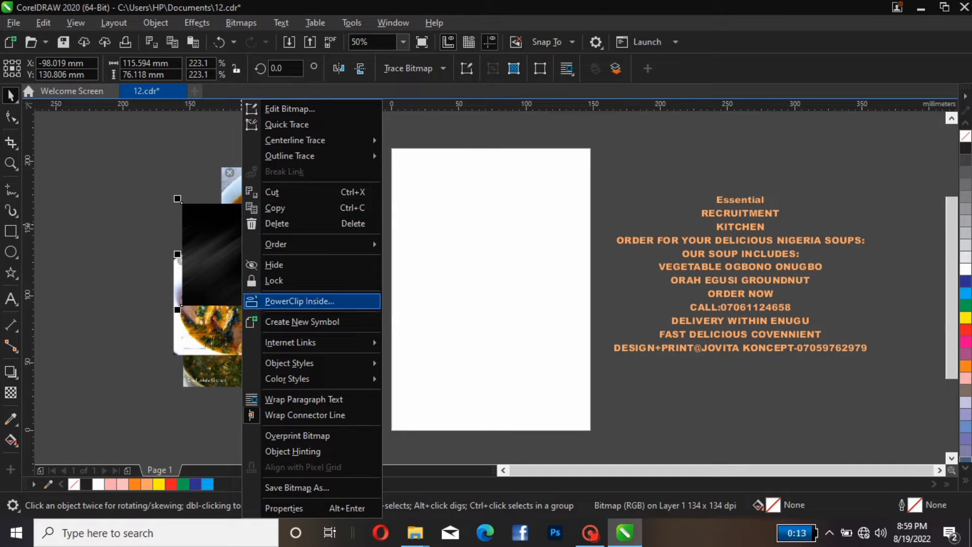
{"action": "left_click", "coordinate": [317, 299]}
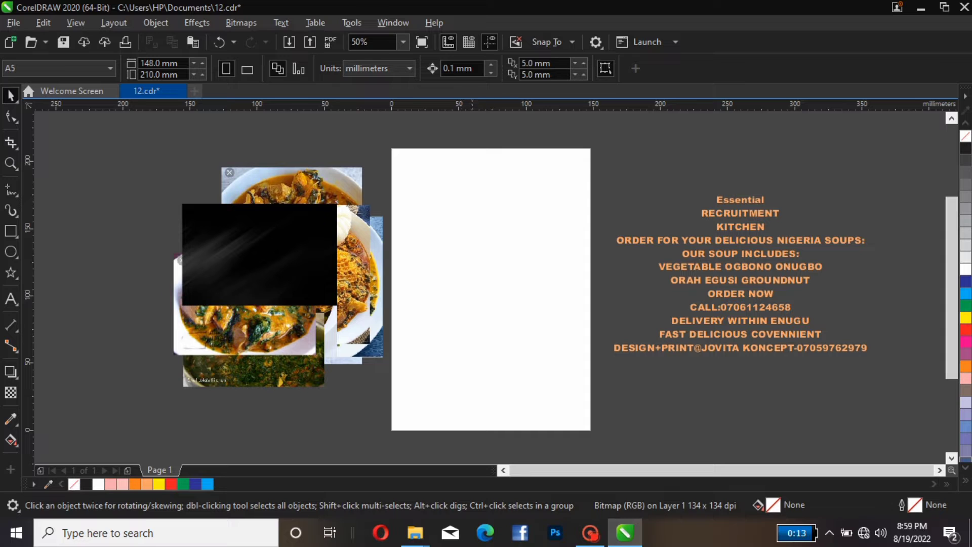
{"action": "left_click", "coordinate": [480, 295]}
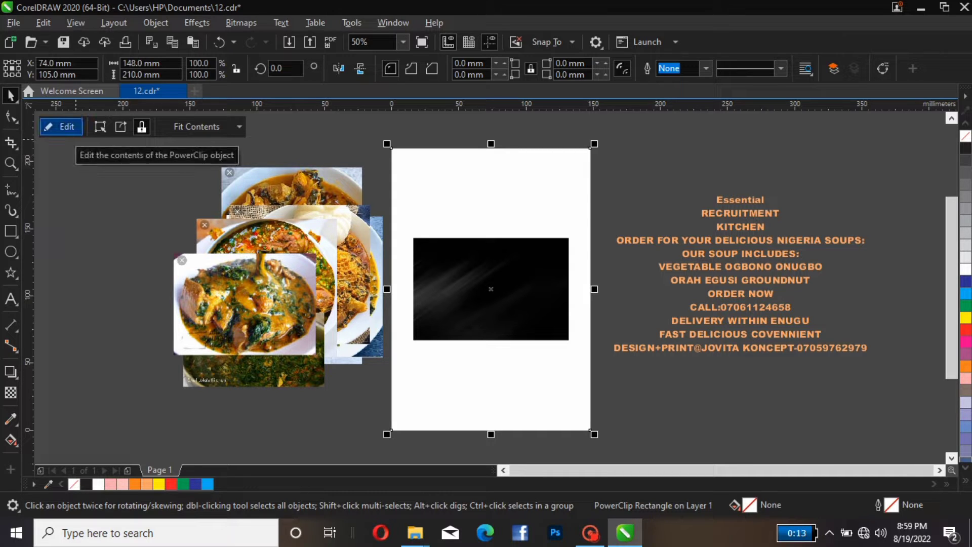
Open the PowerClip for editing and move the black image to the frame's center
{"action": "left_click", "coordinate": [61, 127]}
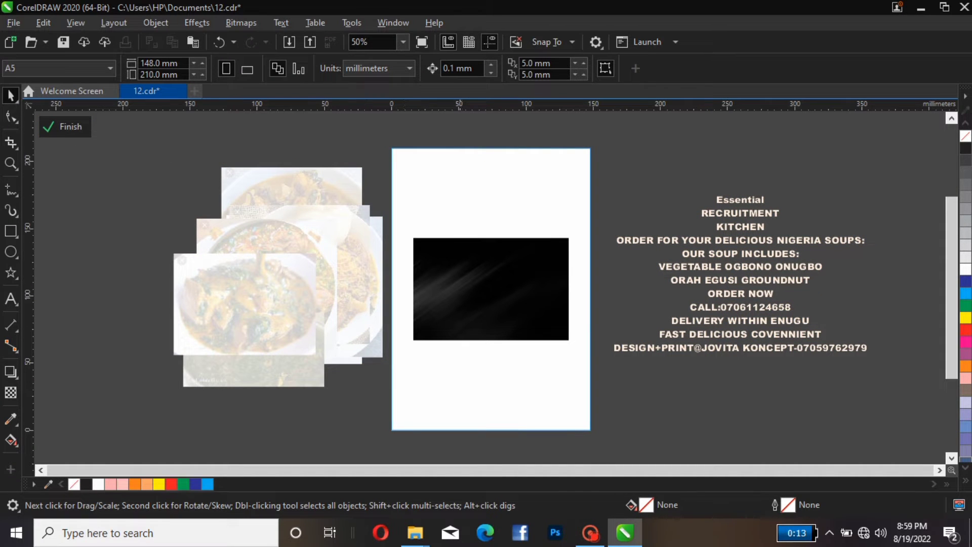
{"action": "left_click", "coordinate": [461, 278]}
{"action": "left_click_drag", "start_coordinate": [461, 277], "coordinate": [491, 299]}
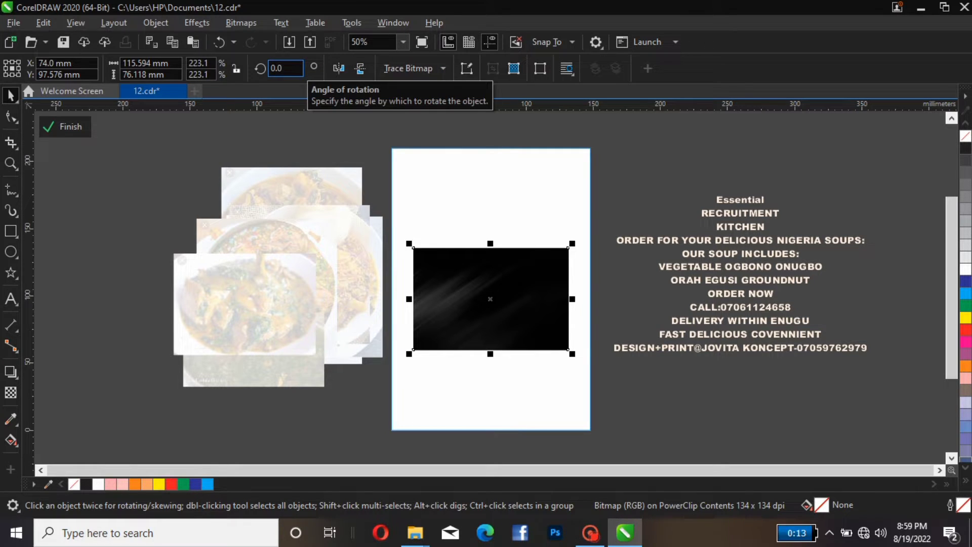
Rotate the black image 90° and mirror it vertically
{"action": "left_click", "coordinate": [298, 69]}
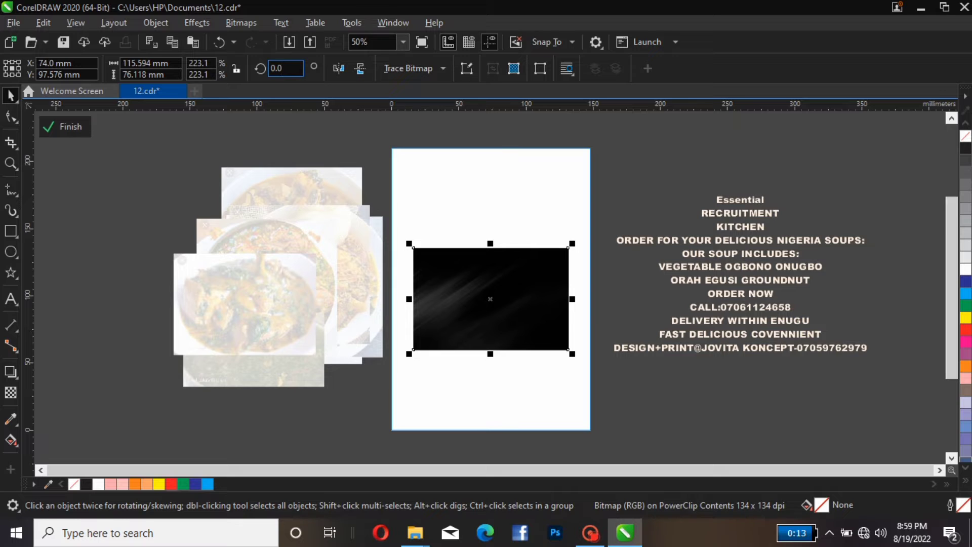
{"action": "left_click_drag", "start_coordinate": [297, 69], "coordinate": [271, 69]}
{"action": "type", "text": "90"}
{"action": "key", "text": "Return"}
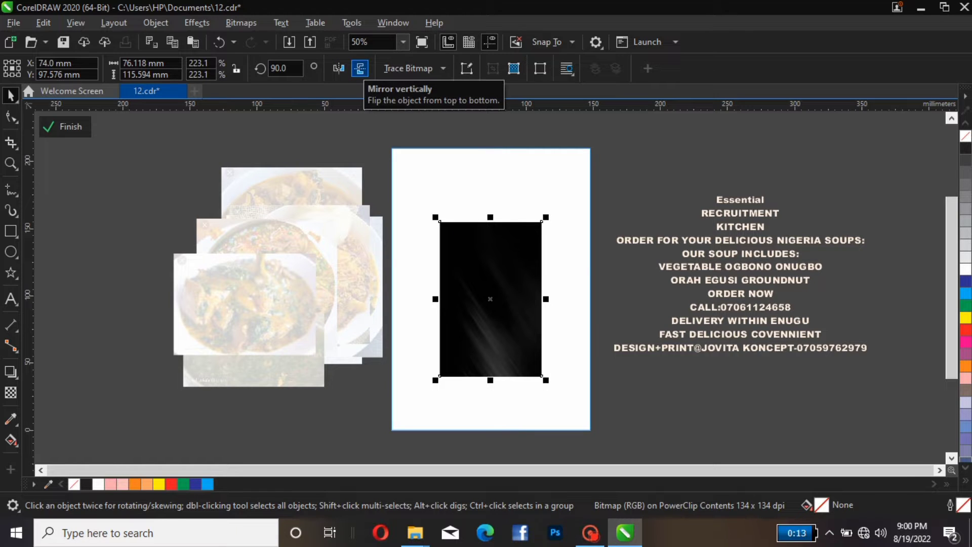
{"action": "left_click", "coordinate": [360, 68]}
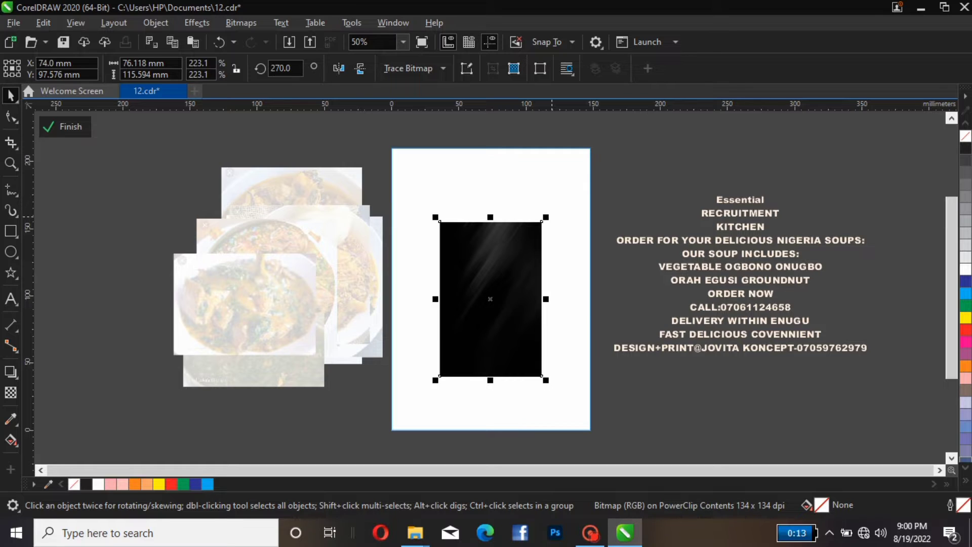
Enlarge the black image to about 141 × 214 mm to cover the page, center it, and finish editing the PowerClip
{"action": "left_click_drag", "start_coordinate": [546, 217], "coordinate": [590, 155]}
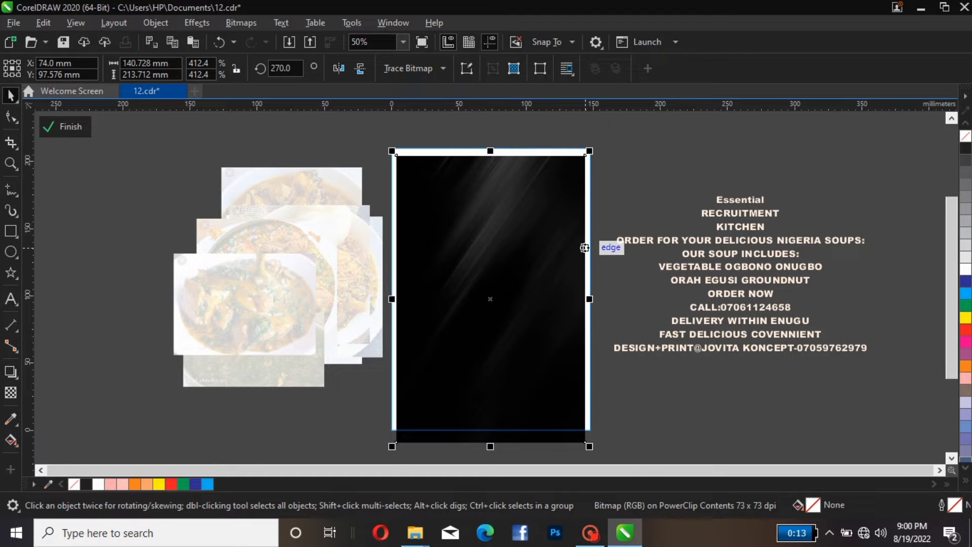
{"action": "key", "text": "e"}
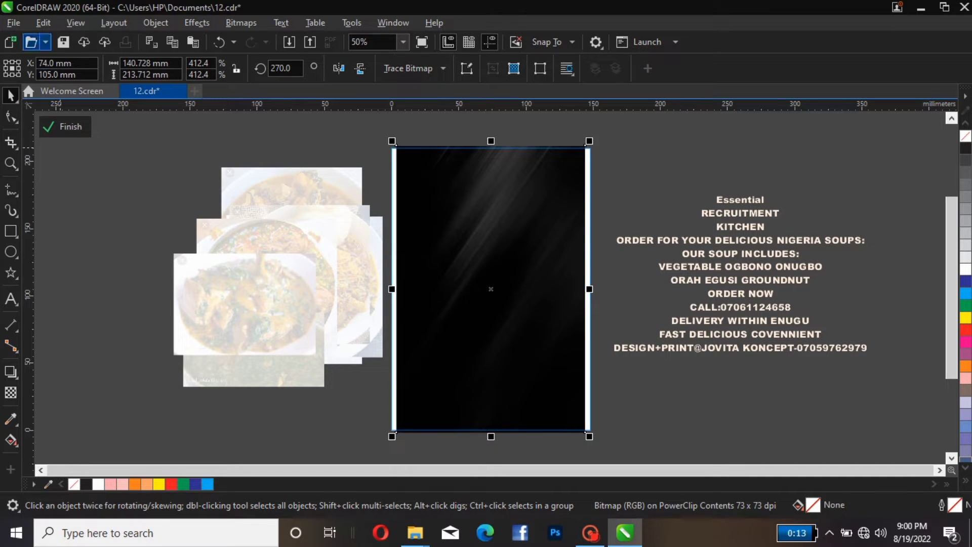
{"action": "left_click", "coordinate": [68, 129]}
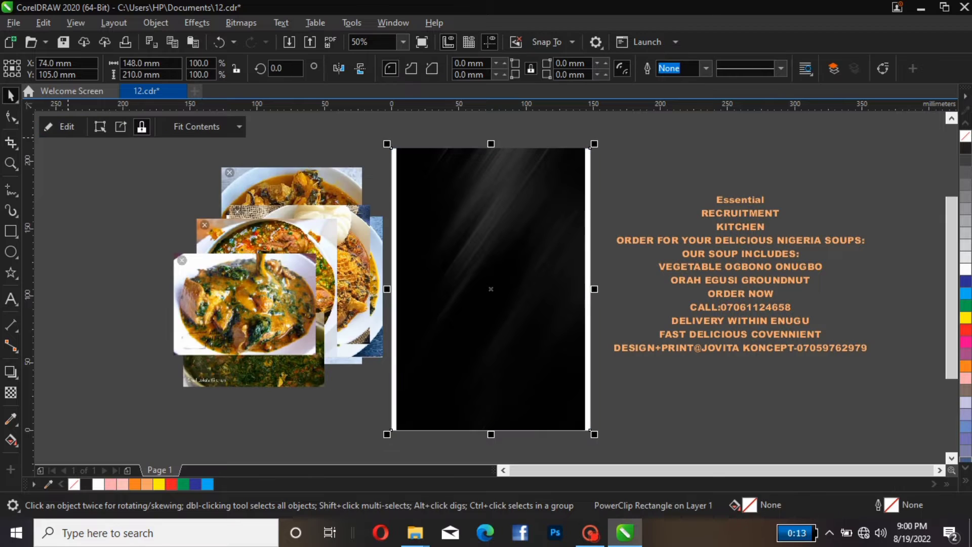
{"action": "key", "text": "Escape"}
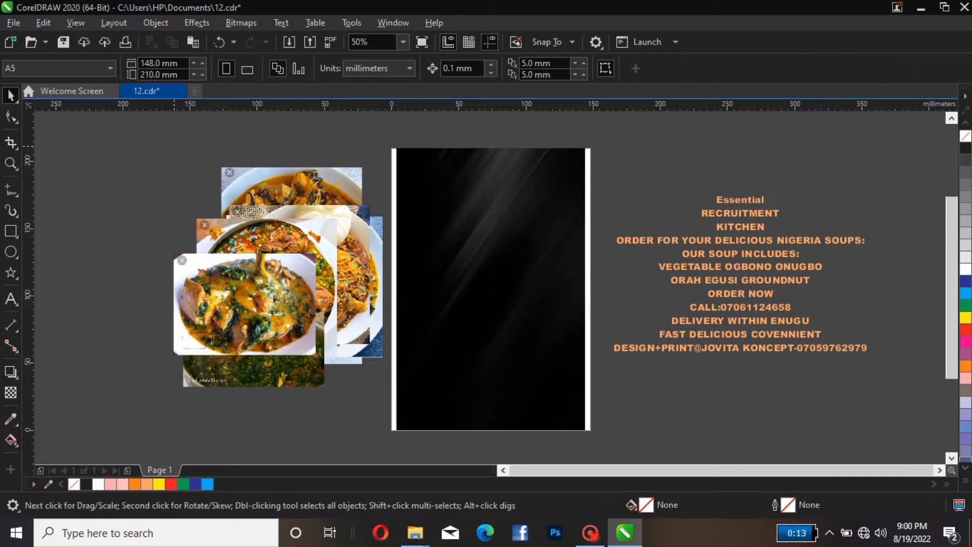
Select the group of seven food photos and copy them
{"action": "left_click_drag", "start_coordinate": [158, 138], "coordinate": [394, 413]}
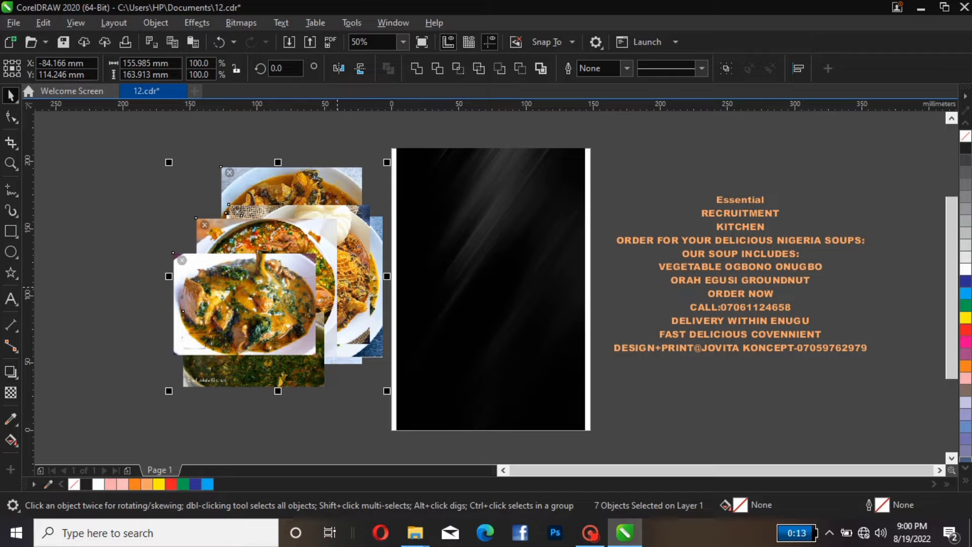
{"action": "right_click", "coordinate": [339, 287]}
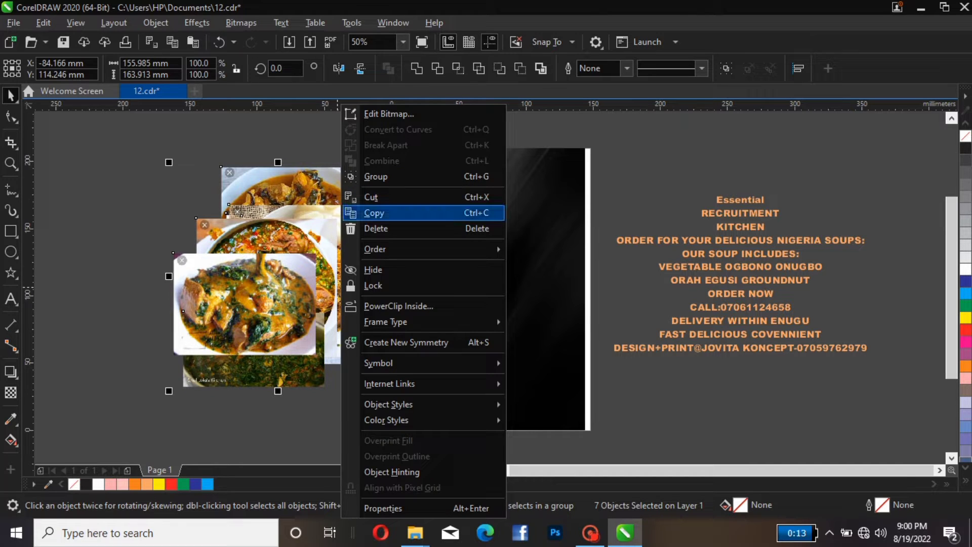
{"action": "left_click", "coordinate": [385, 213]}
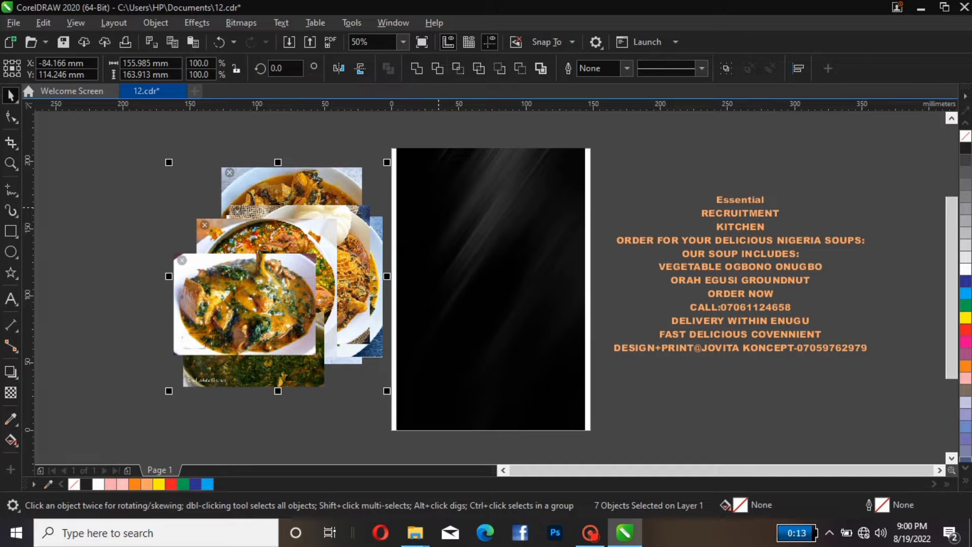
Edit the page frame's PowerClip and paste the copied food photos into its contents
{"action": "left_click", "coordinate": [439, 207]}
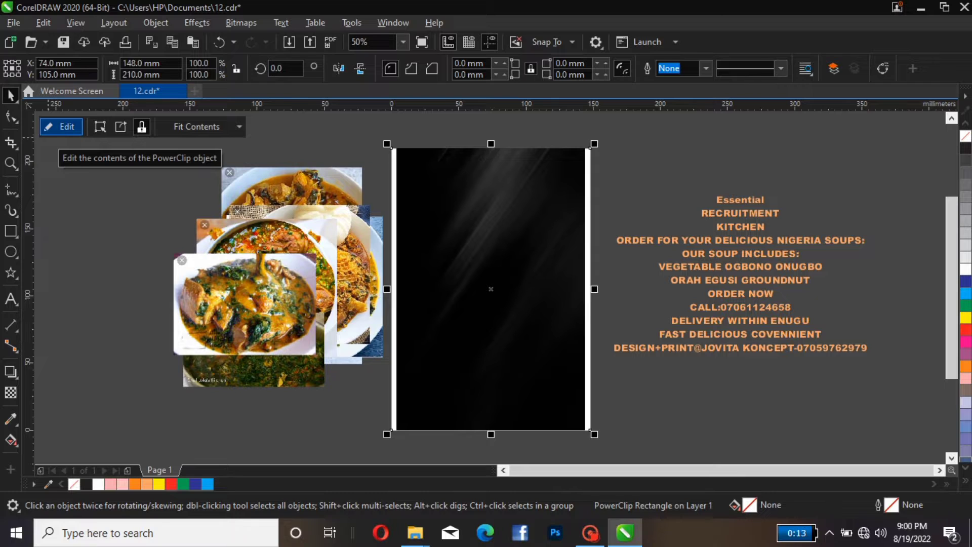
{"action": "left_click", "coordinate": [62, 127]}
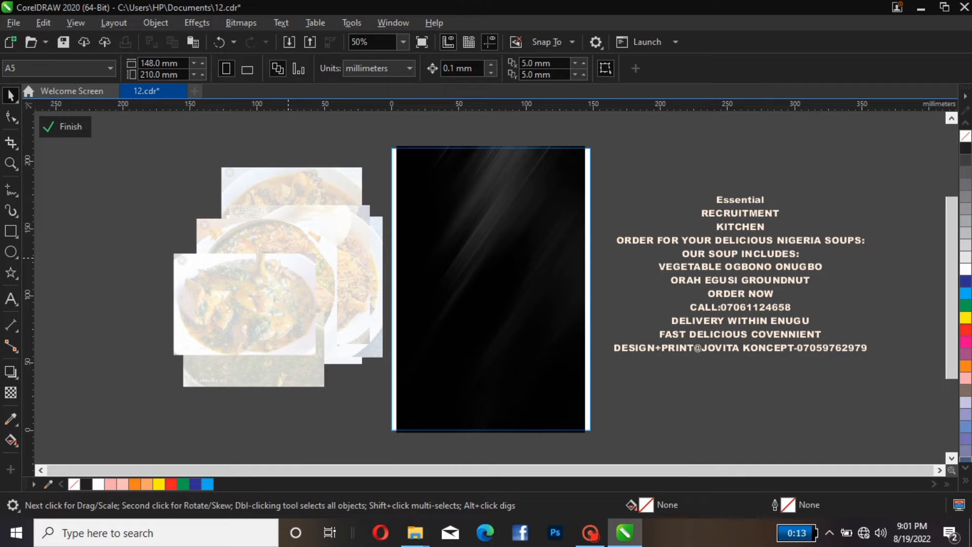
{"action": "right_click", "coordinate": [288, 259]}
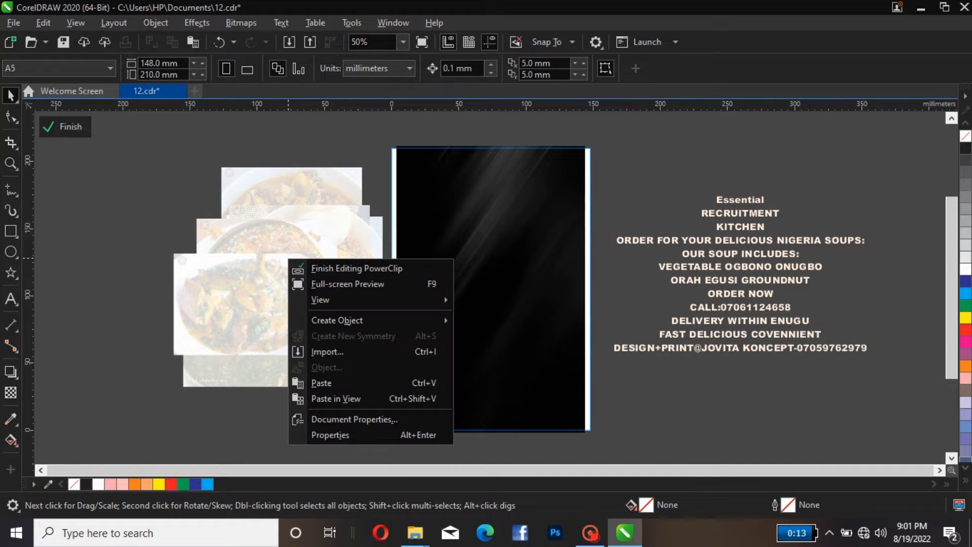
{"action": "left_click", "coordinate": [324, 383]}
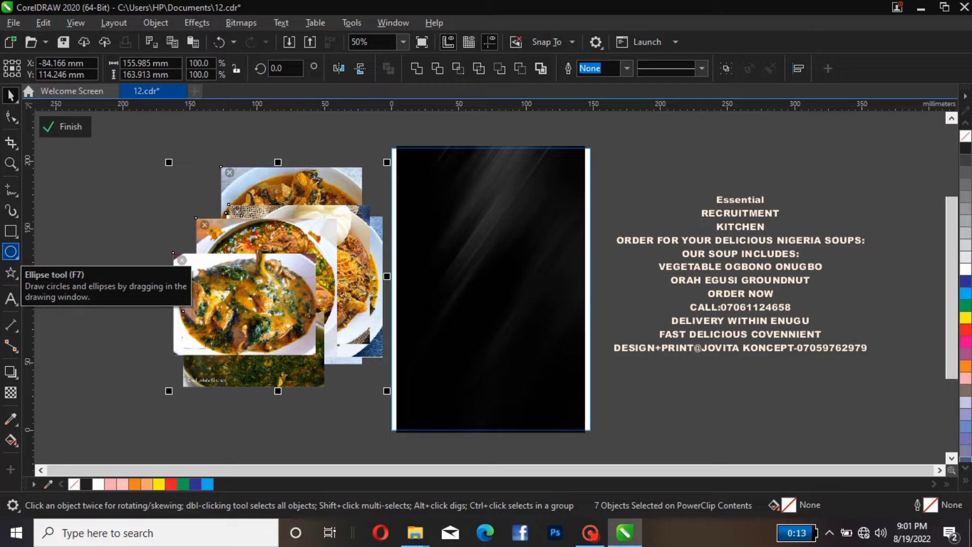
Draw a circle about 43 mm wide beside the page with the Ellipse tool
{"action": "left_click", "coordinate": [10, 252]}
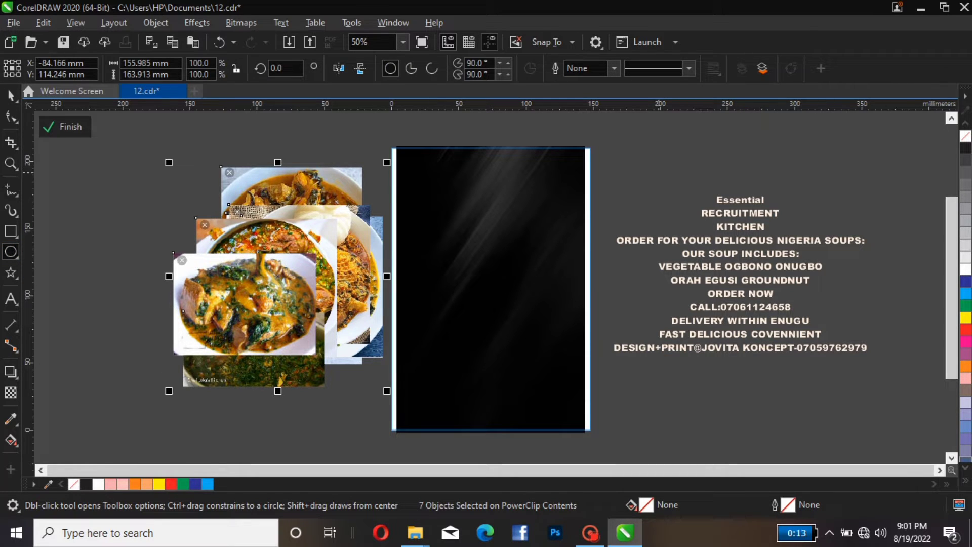
{"action": "left_click_drag", "start_coordinate": [659, 173], "coordinate": [717, 230]}
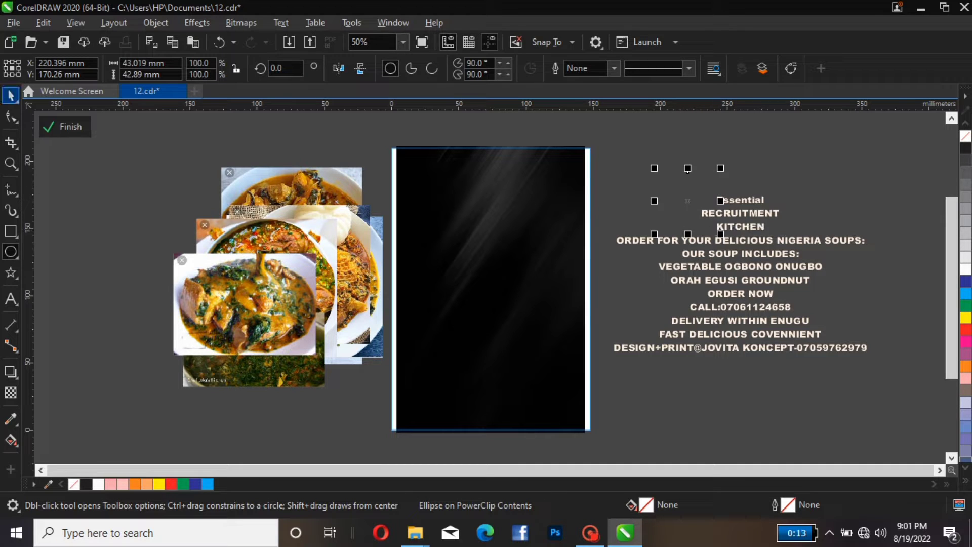
{"action": "left_click", "coordinate": [10, 95]}
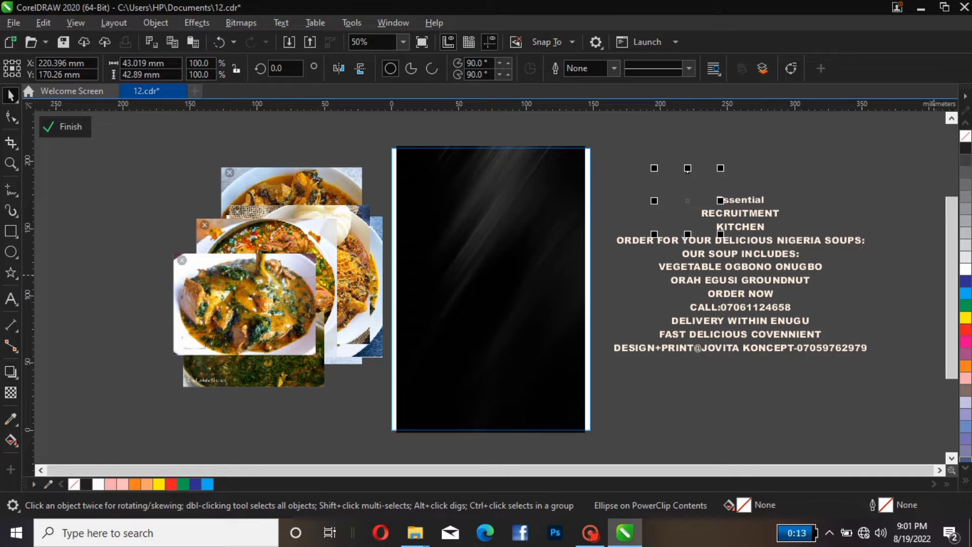
Set the circle's outline colour to pink (C0 M40 Y20 K0)
{"action": "right_click", "coordinate": [966, 269]}
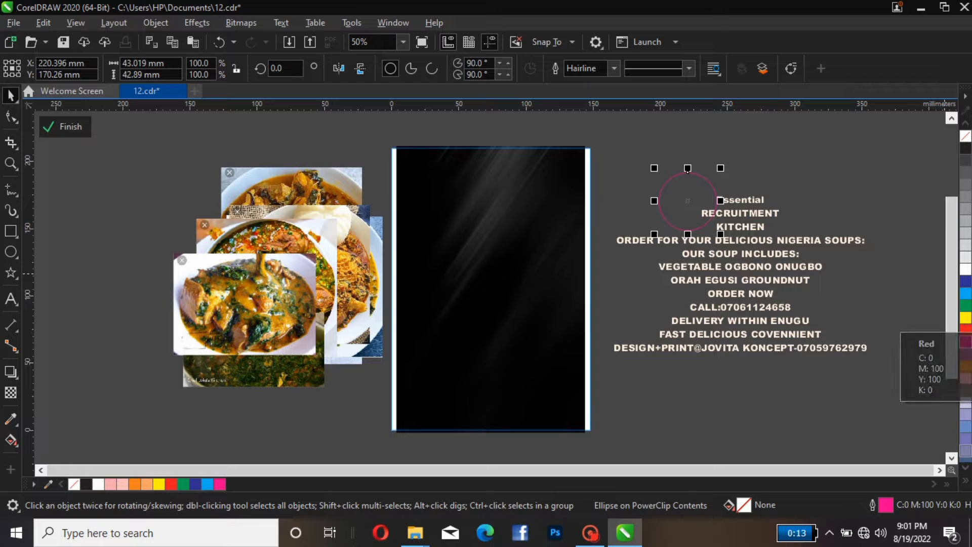
{"action": "right_click", "coordinate": [966, 342]}
{"action": "right_click", "coordinate": [966, 378]}
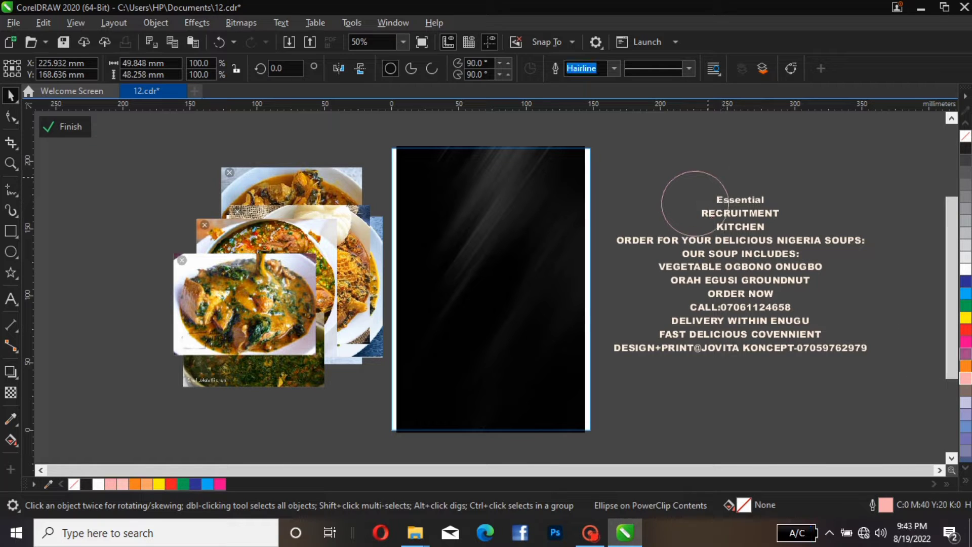
Move the circle onto the page's lower-left area and set its outline width to 4.0 pt
{"action": "left_click_drag", "start_coordinate": [695, 203], "coordinate": [428, 329]}
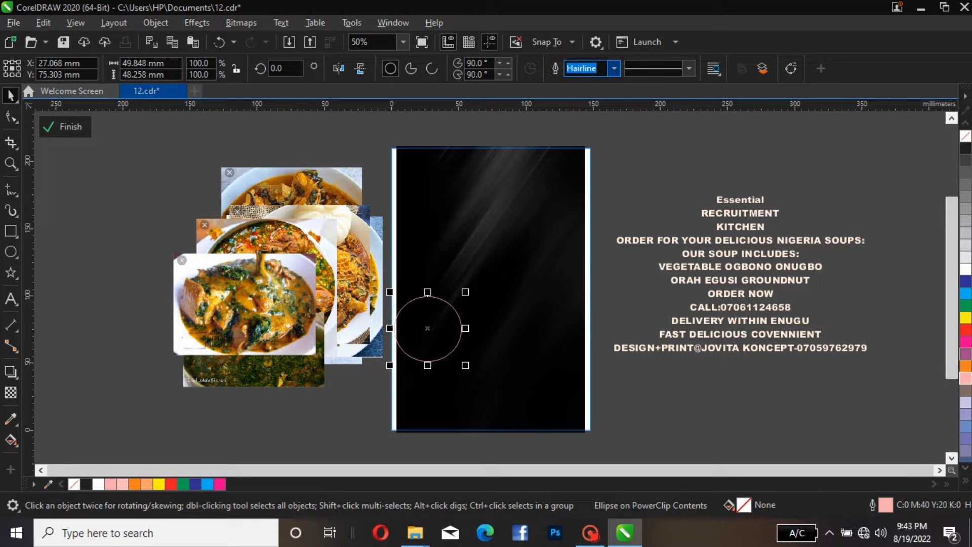
{"action": "left_click", "coordinate": [614, 68]}
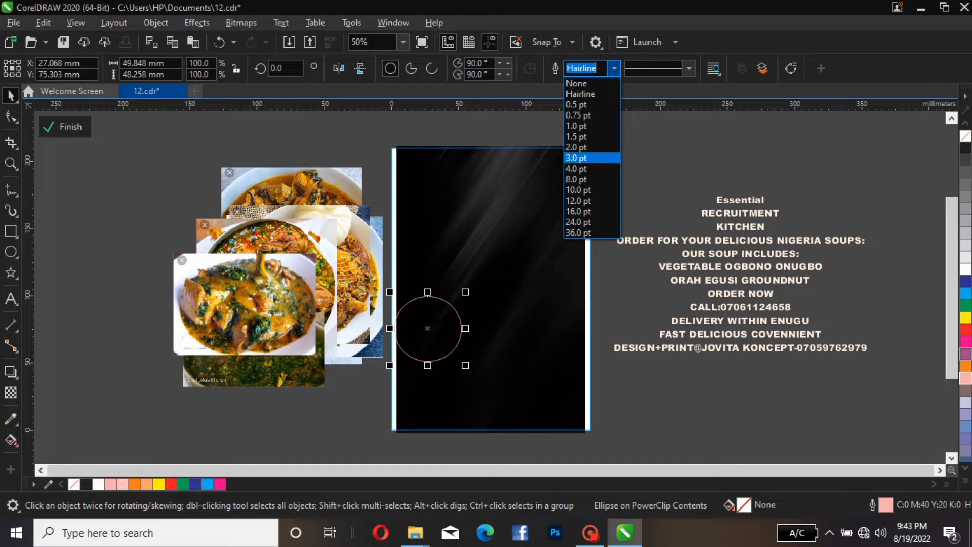
{"action": "left_click", "coordinate": [577, 168]}
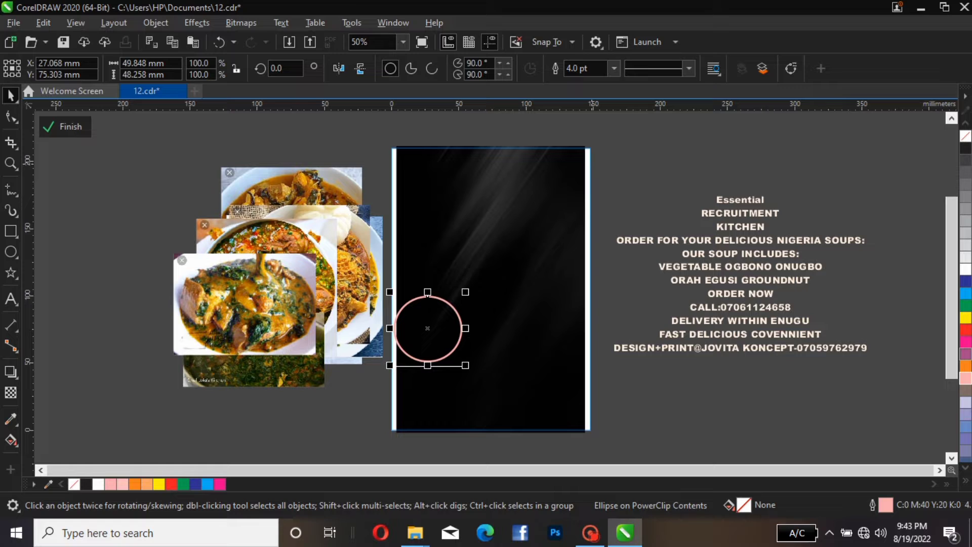
Duplicate the pink circle upward three times to form a vertical stack of four overlapping circles
{"action": "key", "text": "Tab"}
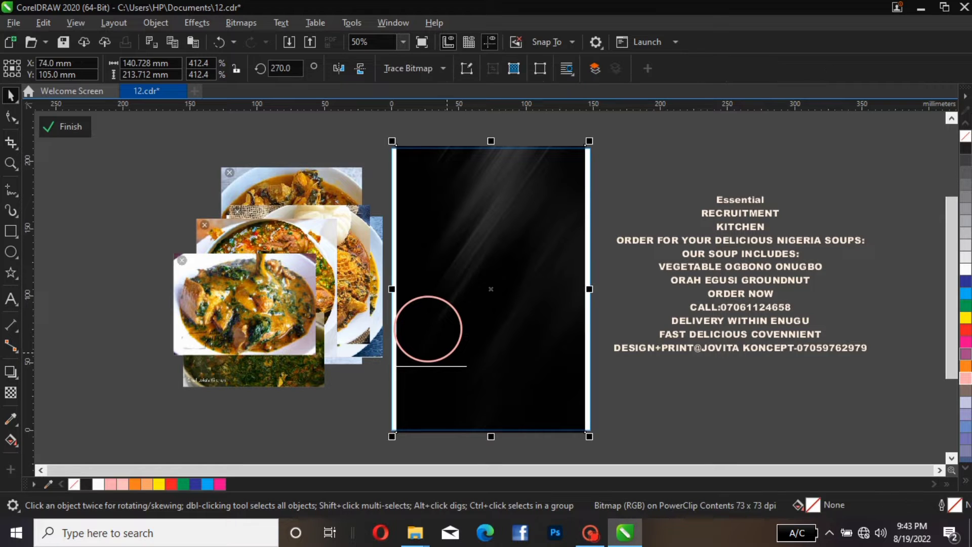
{"action": "key", "text": "shift+Tab"}
{"action": "key", "text": "Up"}
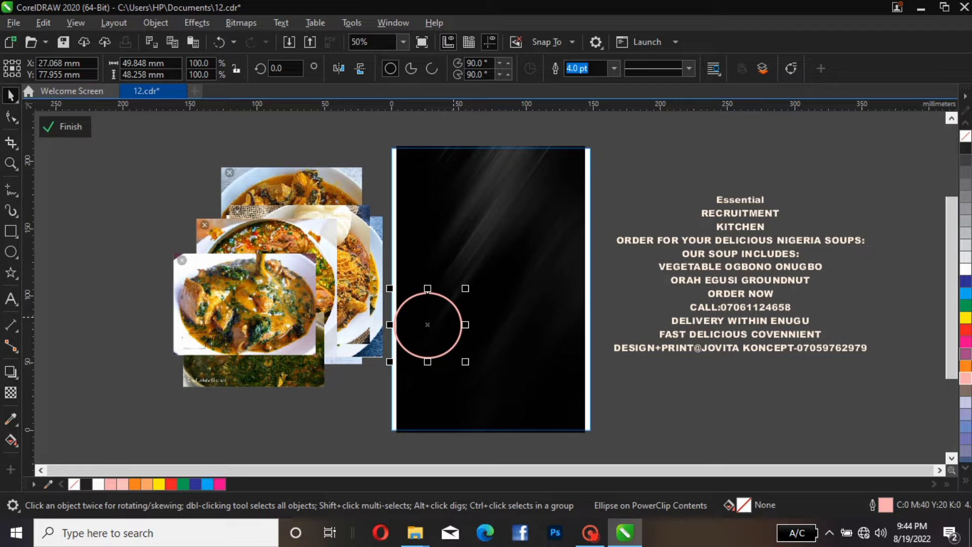
{"action": "left_click_drag", "start_coordinate": [428, 325], "coordinate": [428, 287]}
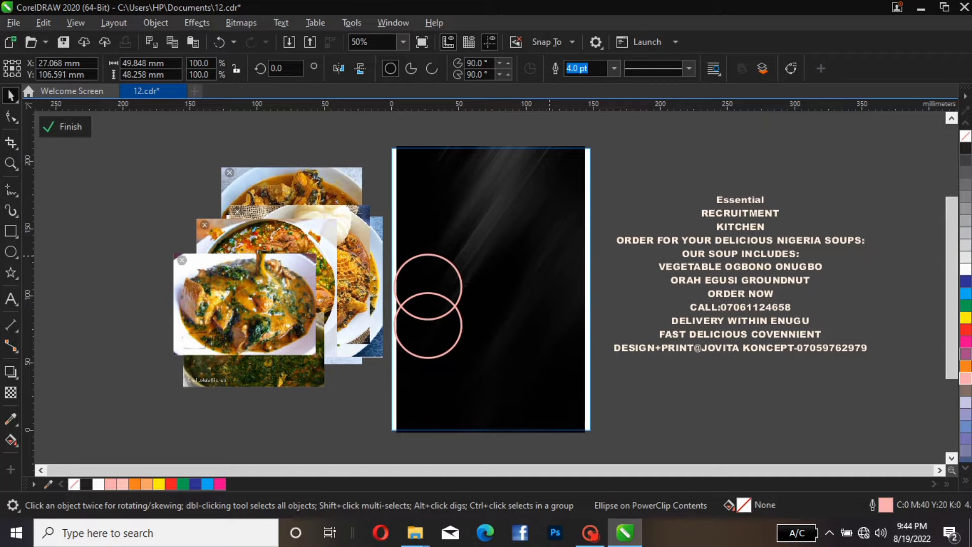
{"action": "key", "text": "ctrl+r"}
{"action": "key", "text": "ctrl+r"}
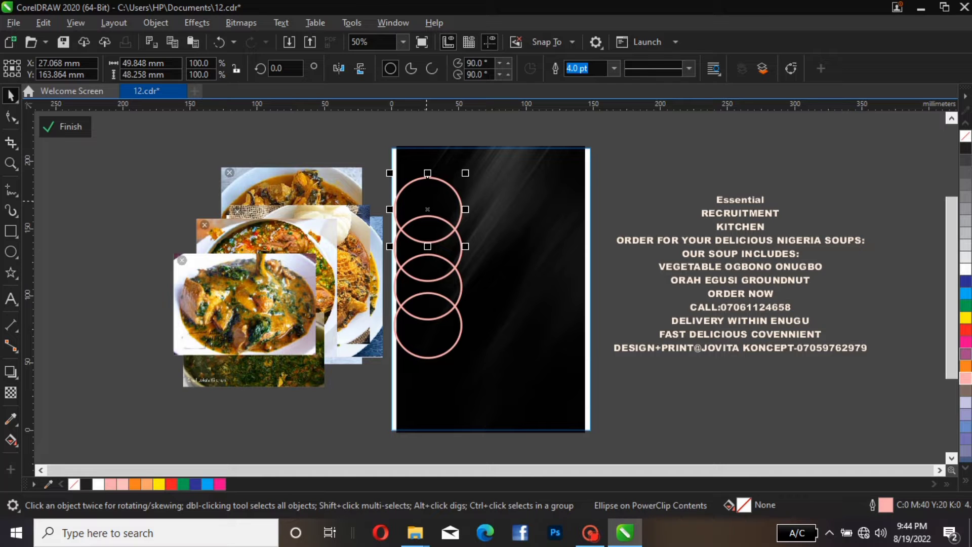
Spread the four circles into a rising diagonal row of overlapping rings across the page's middle
{"action": "left_click_drag", "start_coordinate": [428, 177], "coordinate": [552, 268]}
{"action": "left_click", "coordinate": [435, 217]}
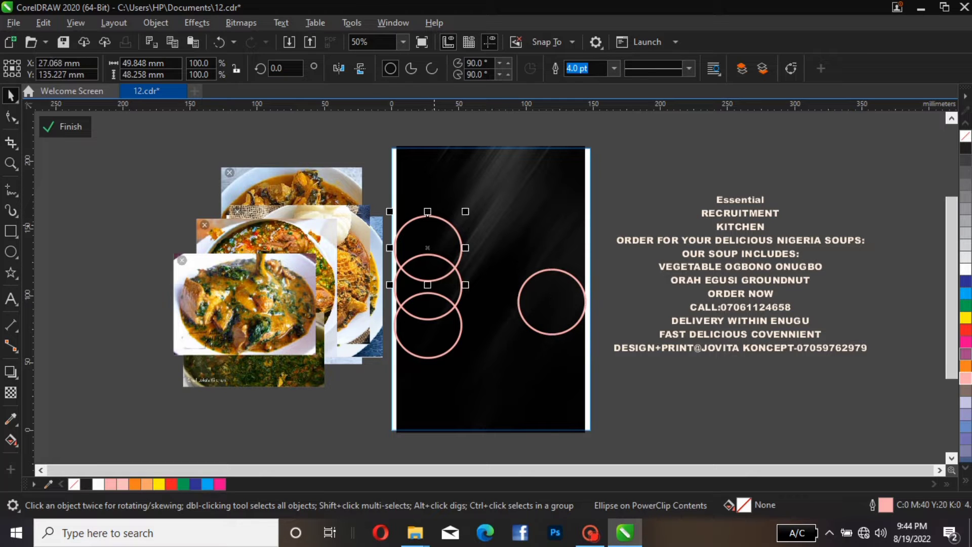
{"action": "left_click_drag", "start_coordinate": [435, 228], "coordinate": [497, 260]}
{"action": "left_click", "coordinate": [438, 271]}
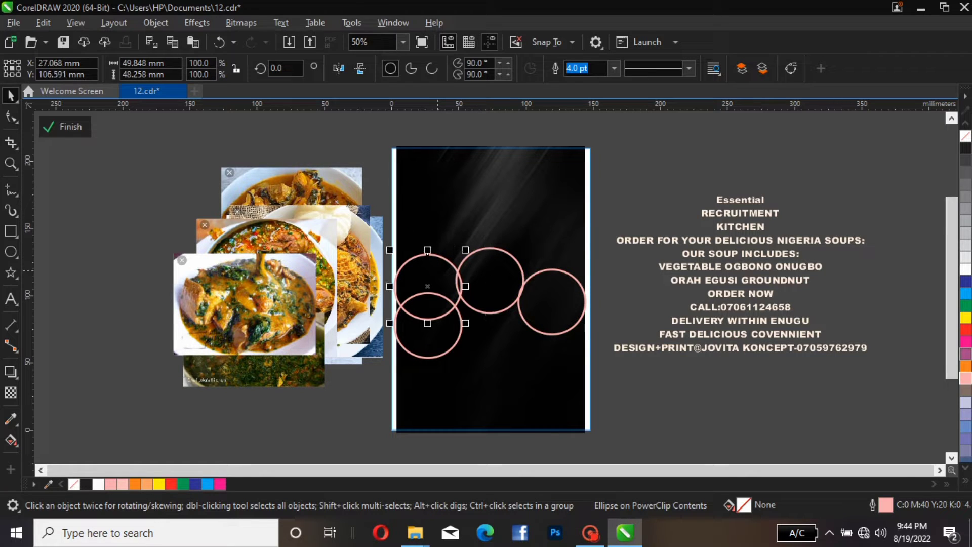
{"action": "left_click_drag", "start_coordinate": [438, 270], "coordinate": [458, 282]}
{"action": "left_click", "coordinate": [420, 330]}
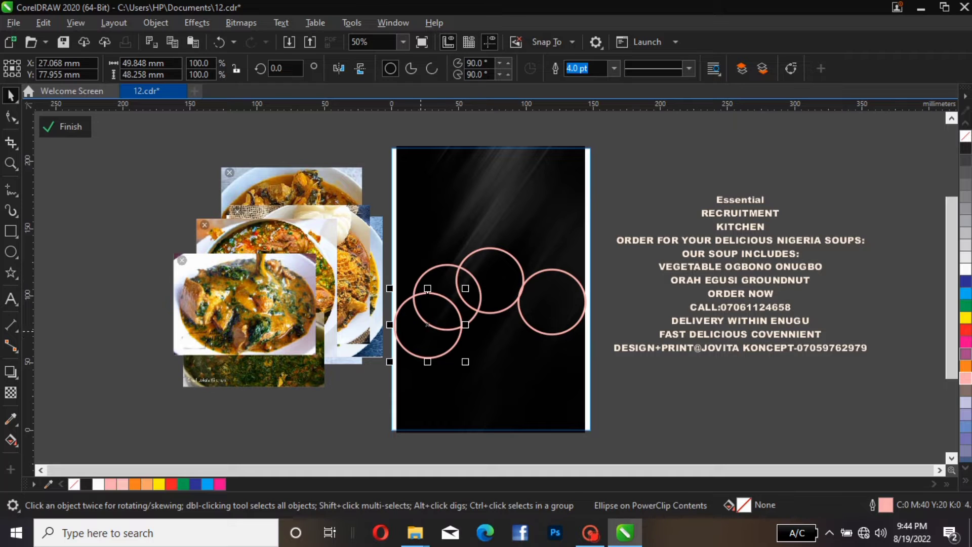
{"action": "left_click_drag", "start_coordinate": [420, 330], "coordinate": [406, 331]}
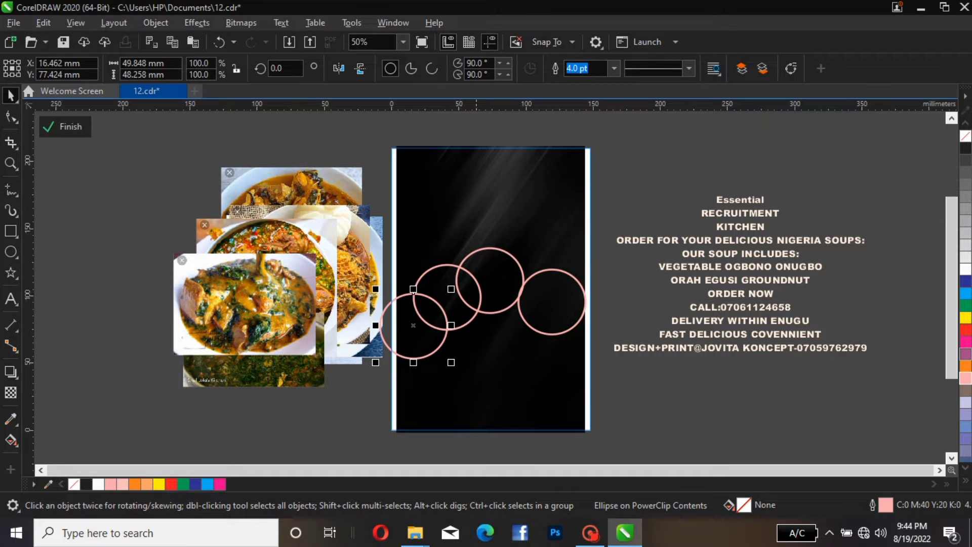
Fine-tune the circles' positions so they overlap evenly along the diagonal chain
{"action": "left_click", "coordinate": [477, 251]}
{"action": "left_click_drag", "start_coordinate": [476, 251], "coordinate": [472, 249]}
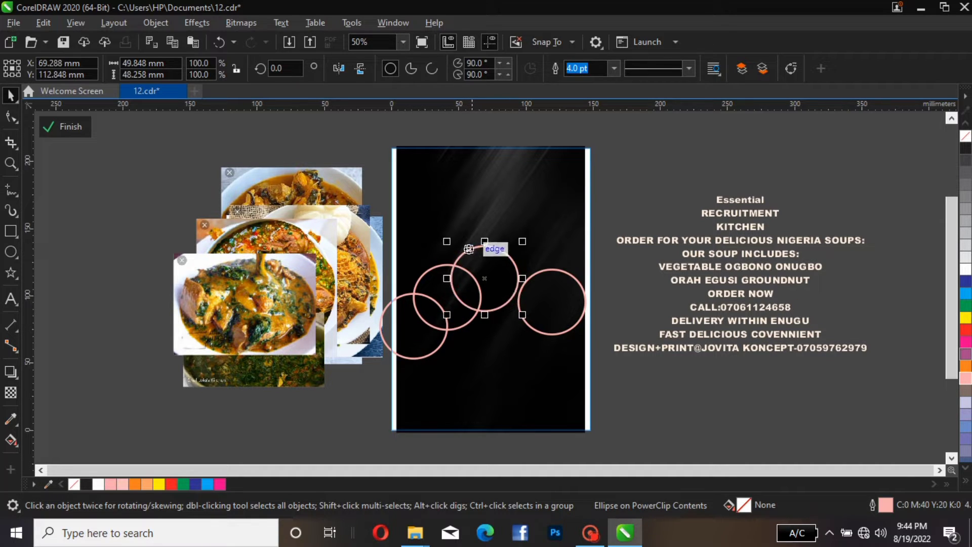
{"action": "left_click", "coordinate": [525, 283]}
{"action": "left_click_drag", "start_coordinate": [525, 283], "coordinate": [506, 249]}
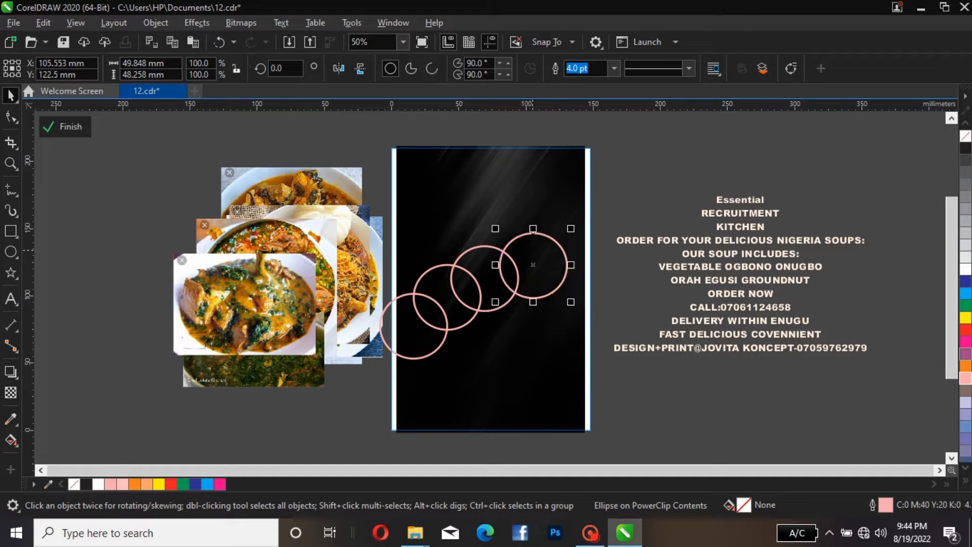
{"action": "left_click", "coordinate": [620, 208]}
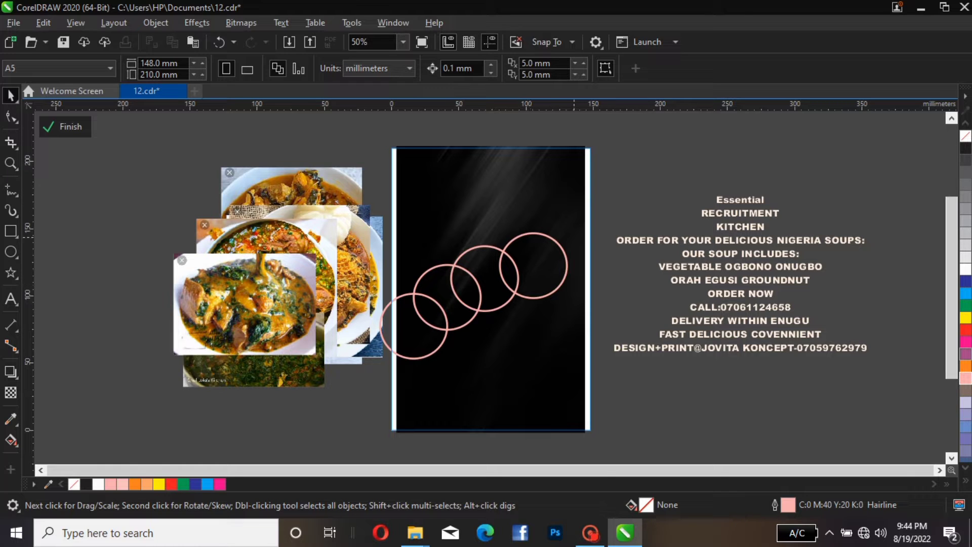
{"action": "mouse_move", "coordinate": [551, 242]}
{"action": "left_mouse_down"}
{"action": "mouse_move", "coordinate": [561, 258]}
{"action": "mouse_move", "coordinate": [561, 247]}
{"action": "left_mouse_up"}
{"action": "left_click_drag", "start_coordinate": [493, 265], "coordinate": [497, 267]}
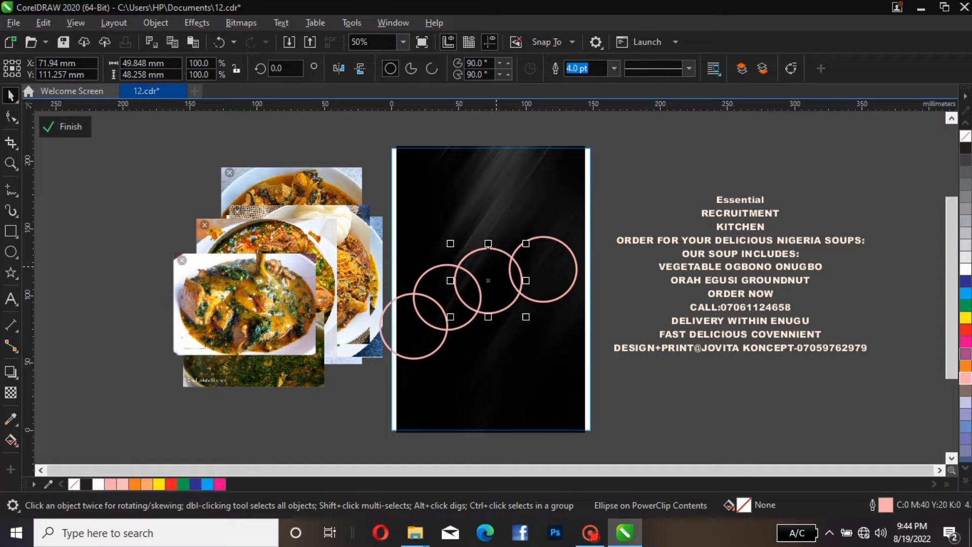
{"action": "left_click", "coordinate": [445, 283]}
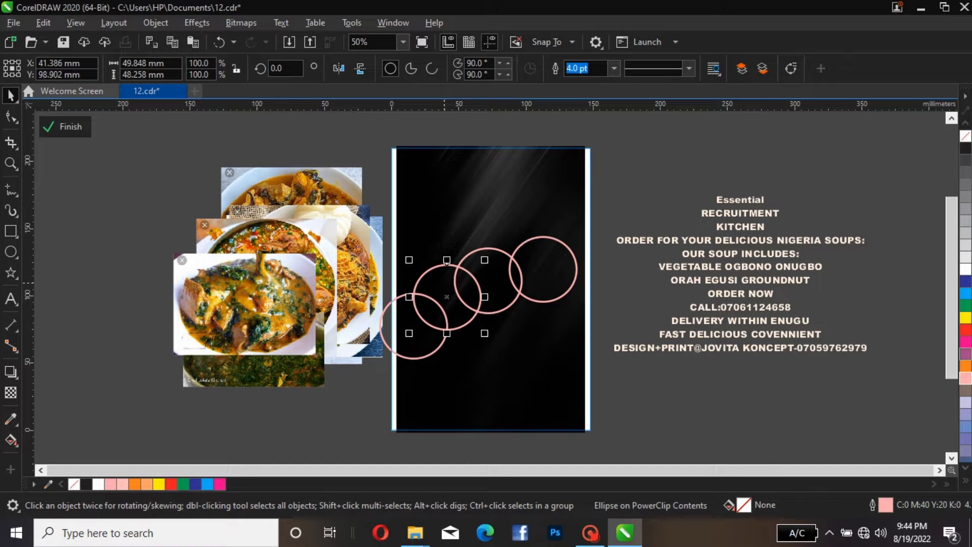
{"action": "key", "text": "Escape"}
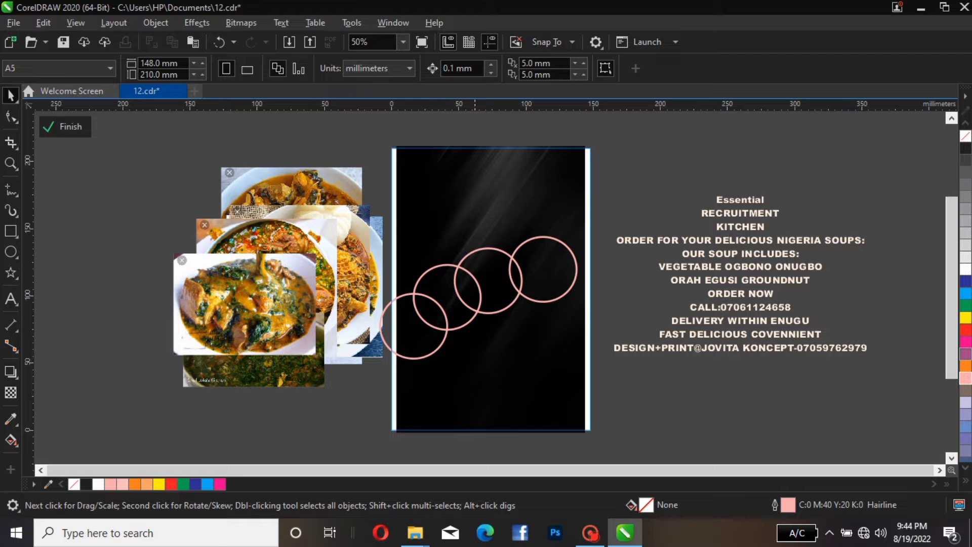
Move the food photos aside and PowerClip one photo inside the third circle of the chain
{"action": "left_click_drag", "start_coordinate": [238, 298], "coordinate": [174, 253]}
{"action": "left_click_drag", "start_coordinate": [289, 240], "coordinate": [190, 248]}
{"action": "left_click", "coordinate": [327, 233]}
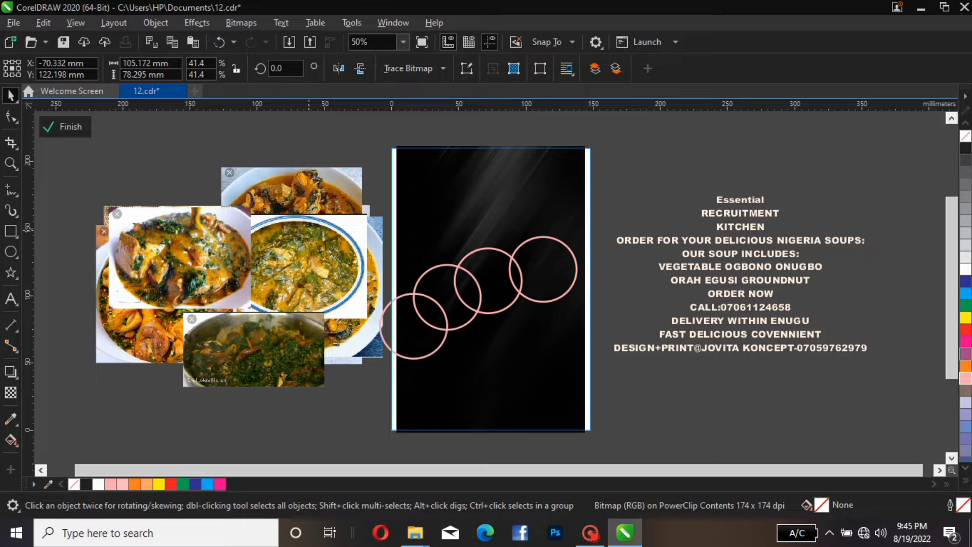
{"action": "right_click", "coordinate": [309, 263]}
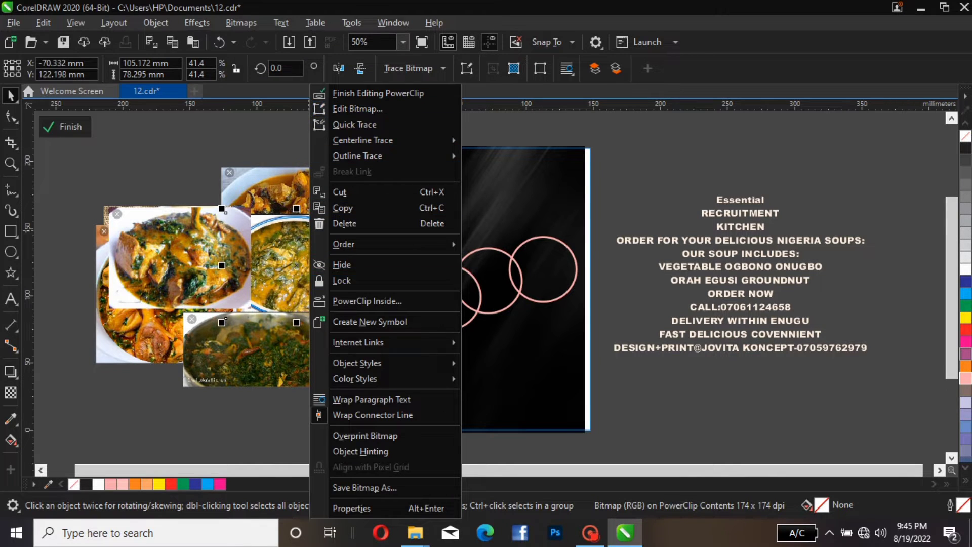
{"action": "left_click", "coordinate": [390, 302]}
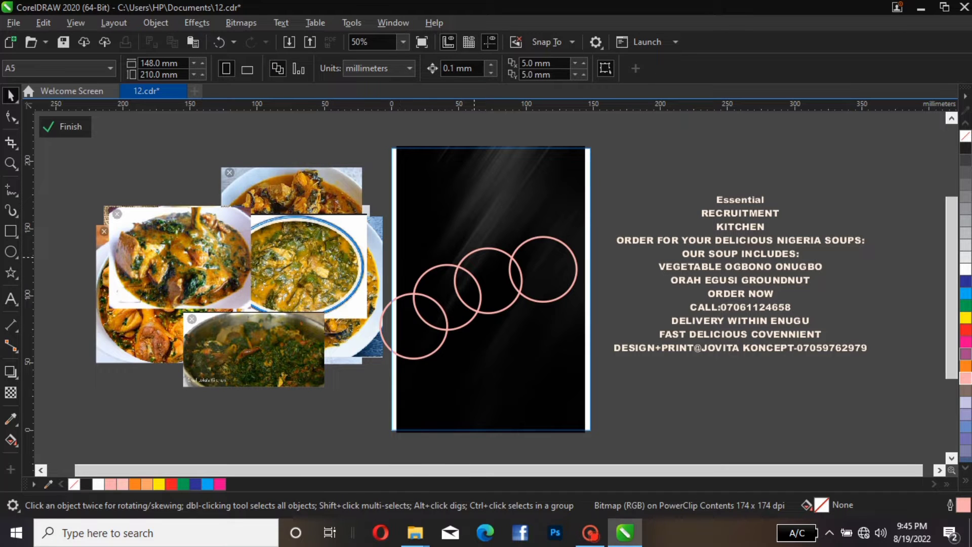
{"action": "left_click", "coordinate": [480, 263]}
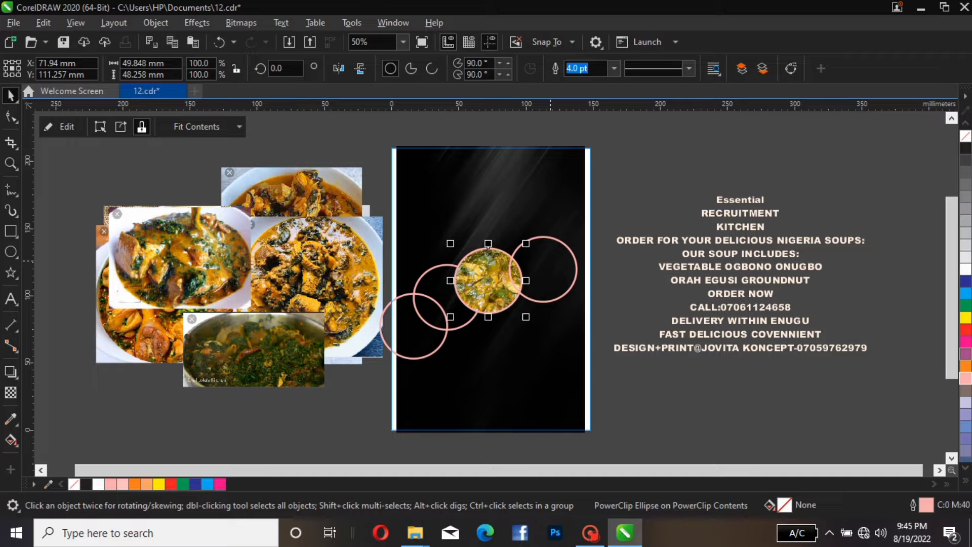
PowerClip another food photo inside the rightmost circle
{"action": "left_click", "coordinate": [195, 252]}
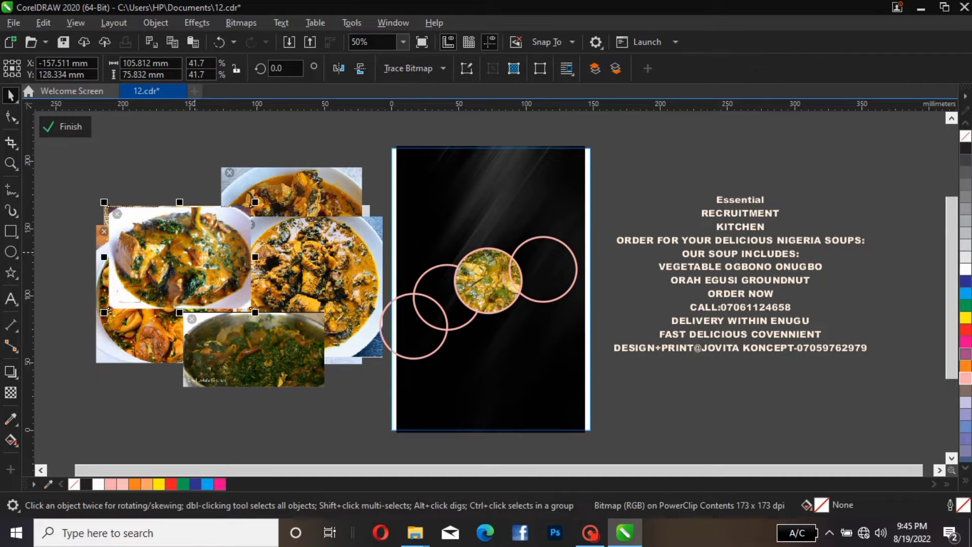
{"action": "right_click", "coordinate": [195, 253]}
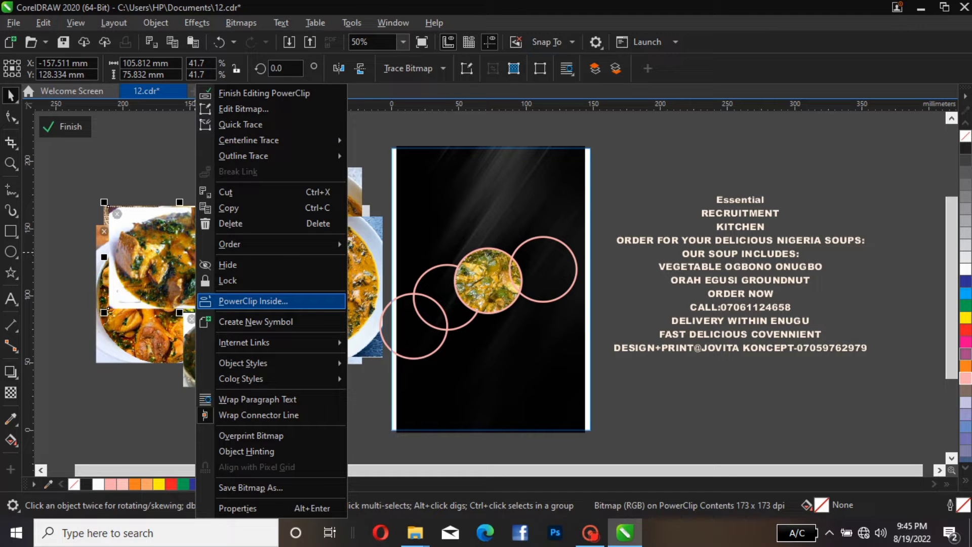
{"action": "left_click", "coordinate": [298, 303]}
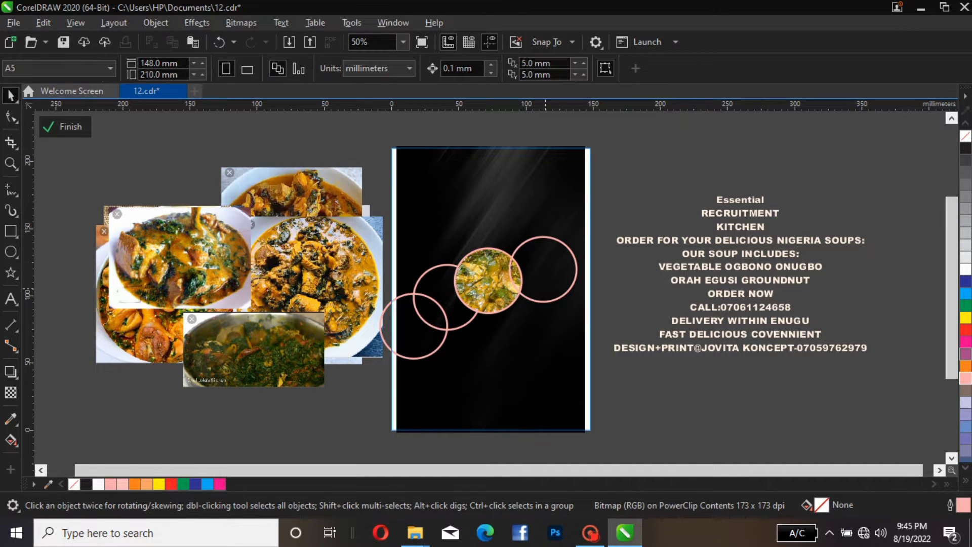
{"action": "left_click", "coordinate": [546, 282]}
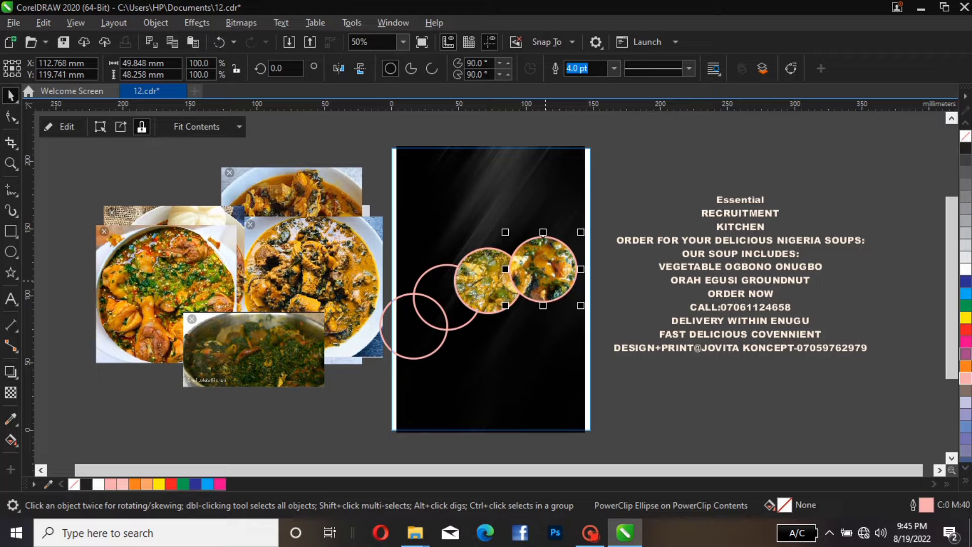
Move a photo aside and PowerClip another food photo inside the second circle
{"action": "left_click_drag", "start_coordinate": [231, 282], "coordinate": [216, 378]}
{"action": "left_click", "coordinate": [207, 258]}
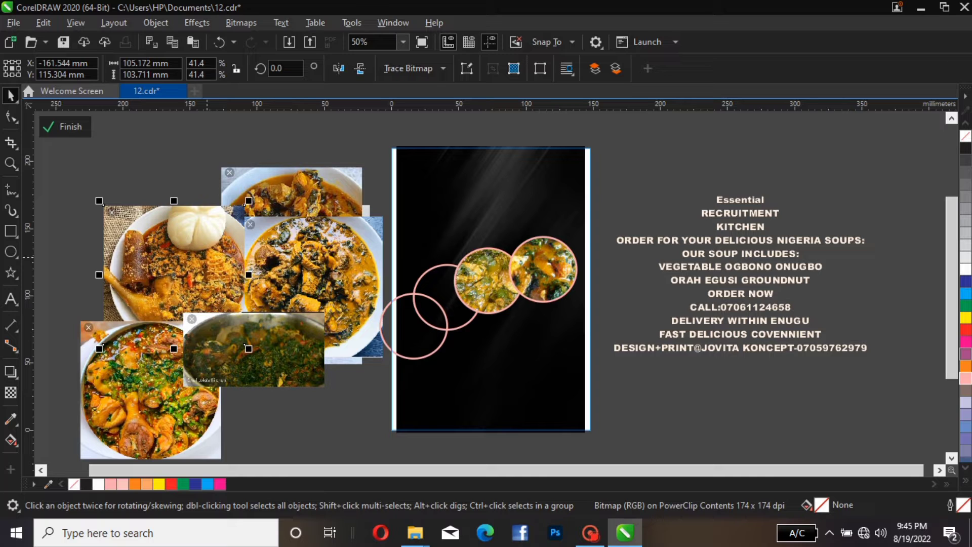
{"action": "right_click", "coordinate": [207, 257]}
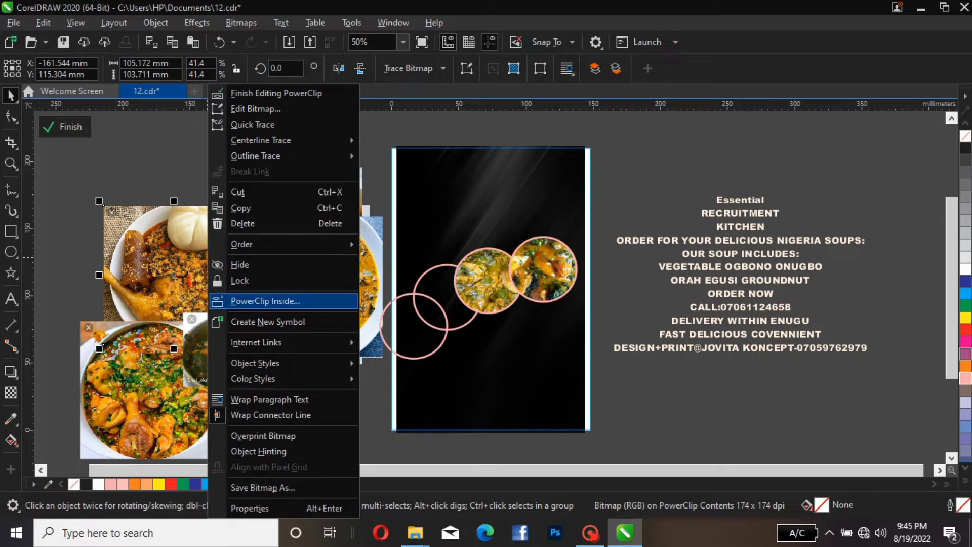
{"action": "left_click", "coordinate": [266, 301]}
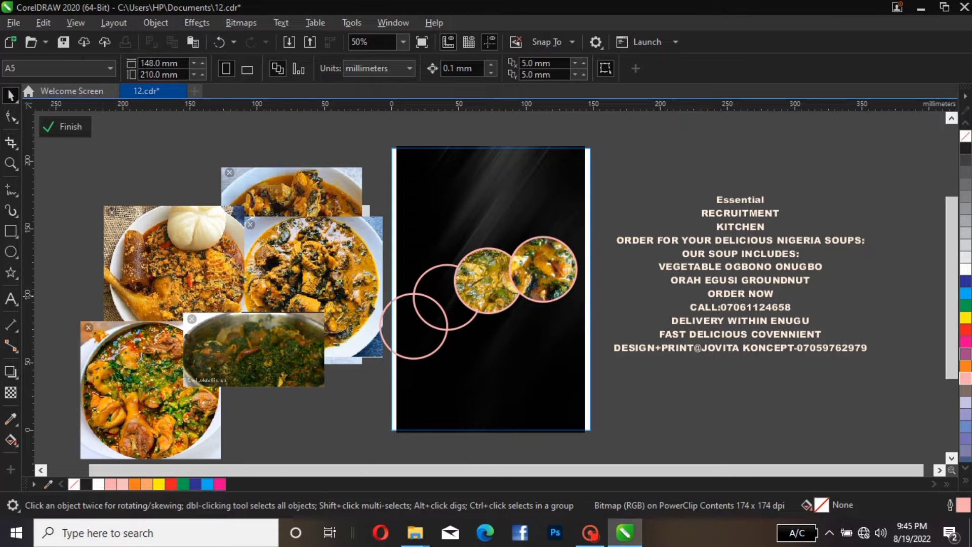
{"action": "left_click", "coordinate": [432, 289]}
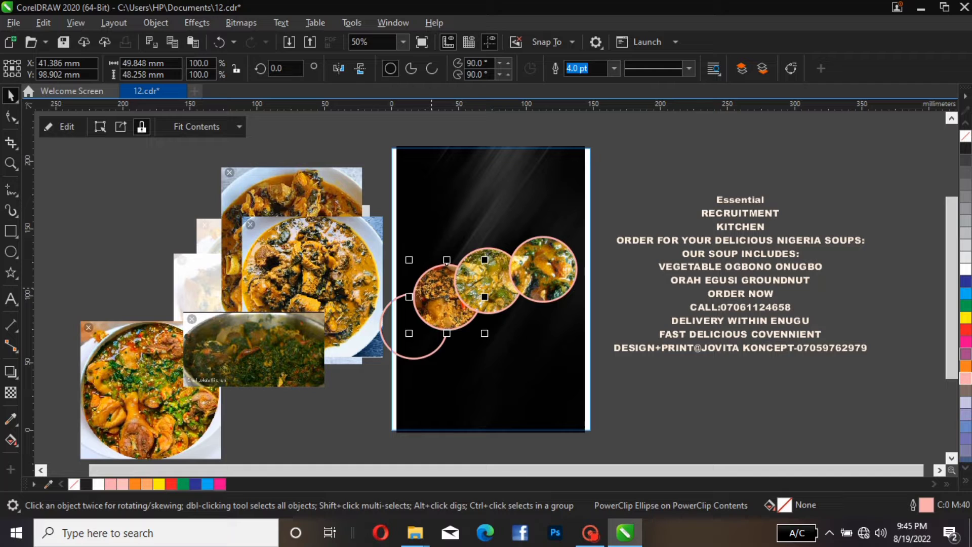
PowerClip another food photo inside the lower-left first circle
{"action": "left_click_drag", "start_coordinate": [313, 254], "coordinate": [171, 229]}
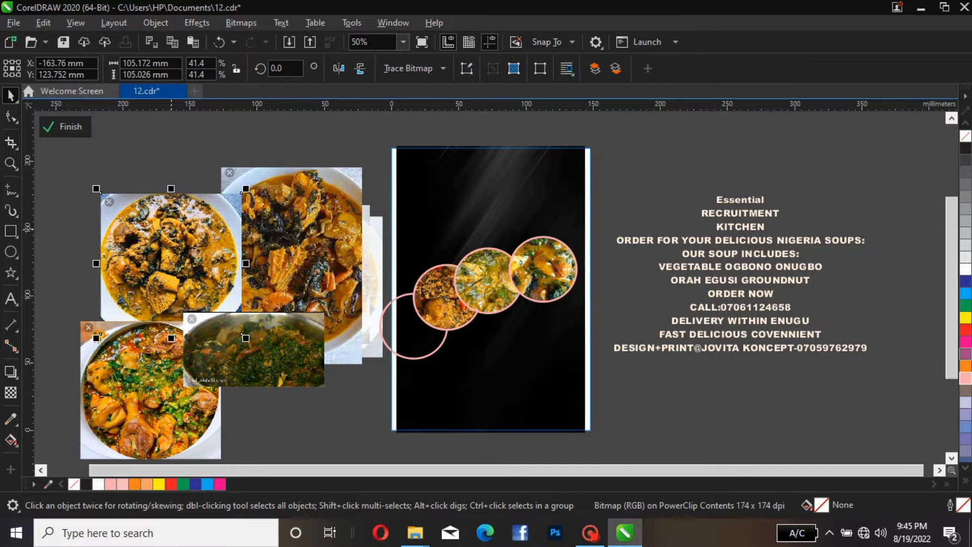
{"action": "left_click", "coordinate": [334, 246]}
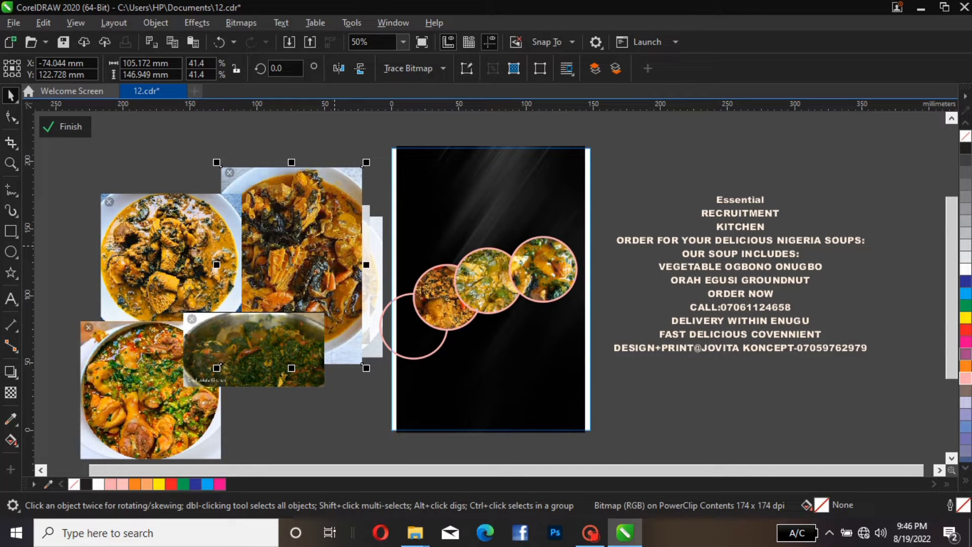
{"action": "right_click", "coordinate": [335, 246]}
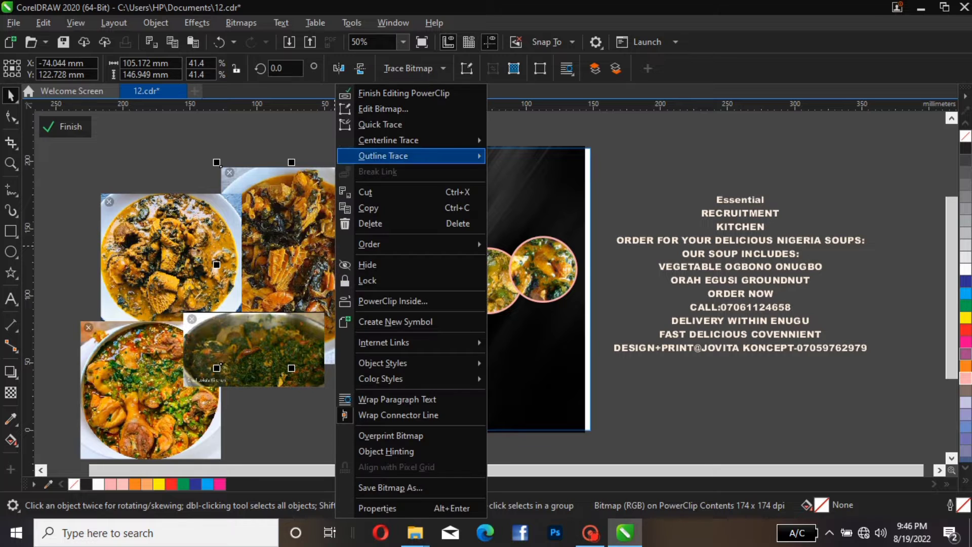
{"action": "left_click", "coordinate": [394, 303]}
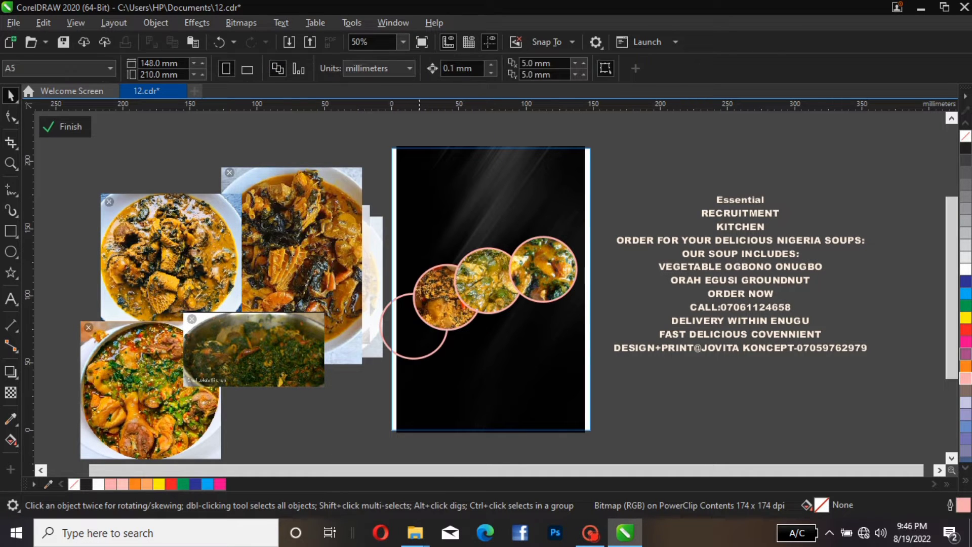
{"action": "left_click", "coordinate": [419, 338]}
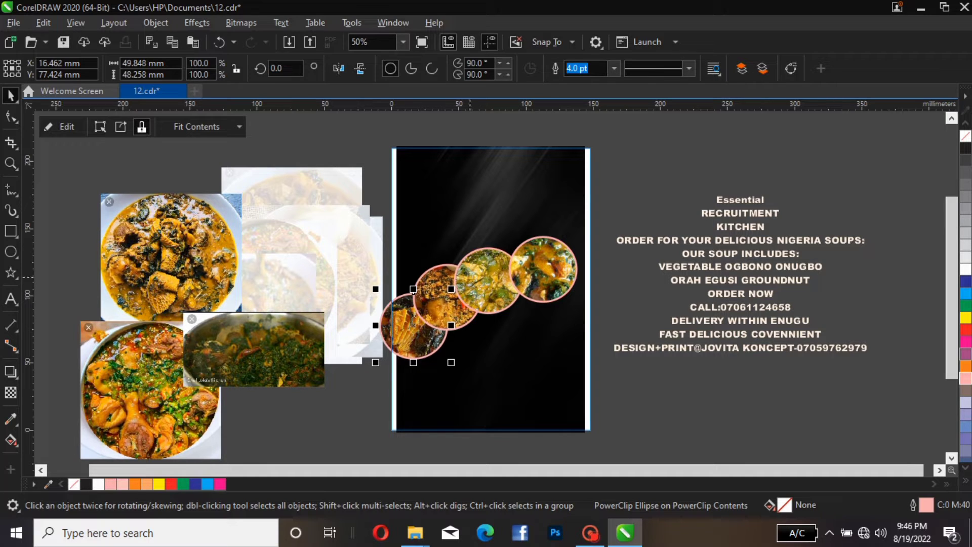
Set the second circle's outline width to 3.0 pt
{"action": "left_click", "coordinate": [478, 282]}
{"action": "left_click", "coordinate": [406, 329]}
{"action": "left_click", "coordinate": [441, 285]}
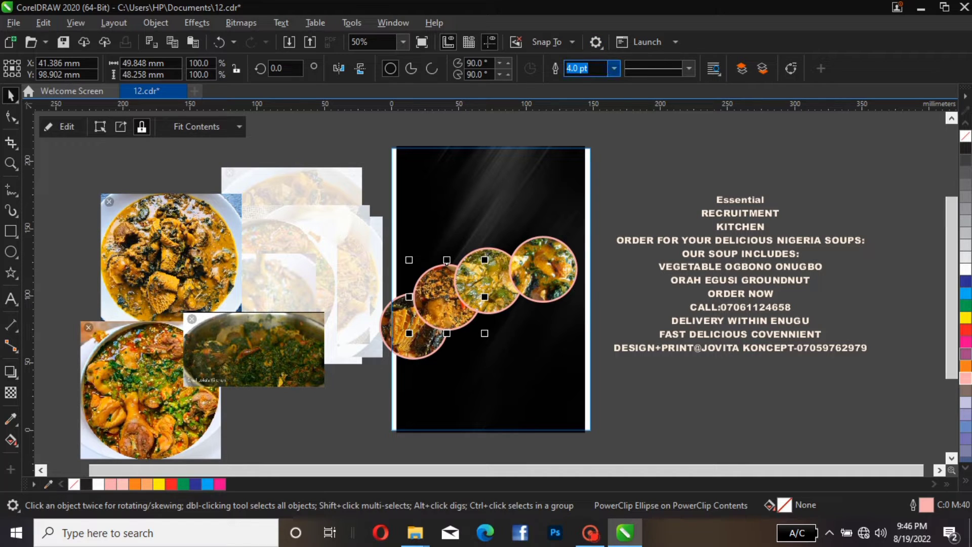
{"action": "left_click", "coordinate": [614, 68]}
{"action": "left_click", "coordinate": [590, 168]}
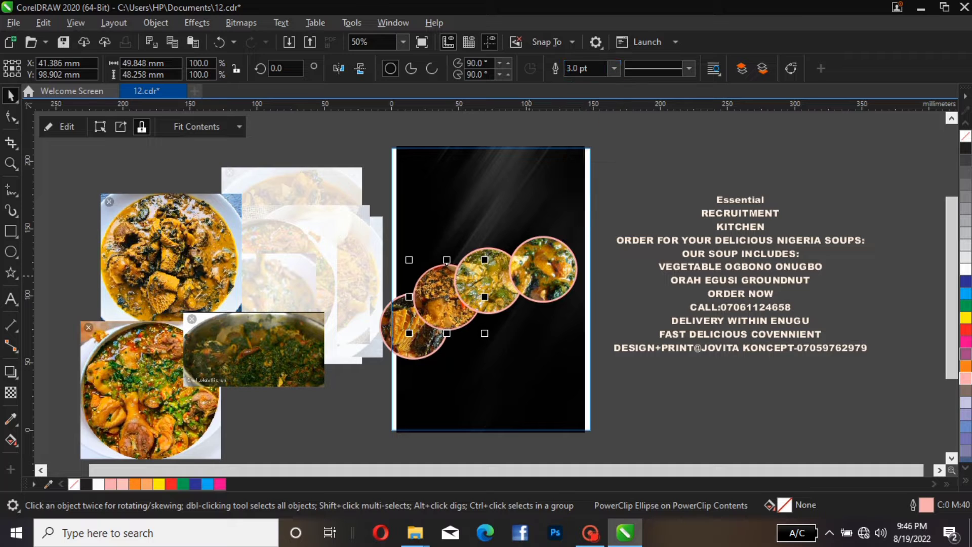
Set the rightmost circle's outline width to 3.0 pt
{"action": "left_click", "coordinate": [543, 269]}
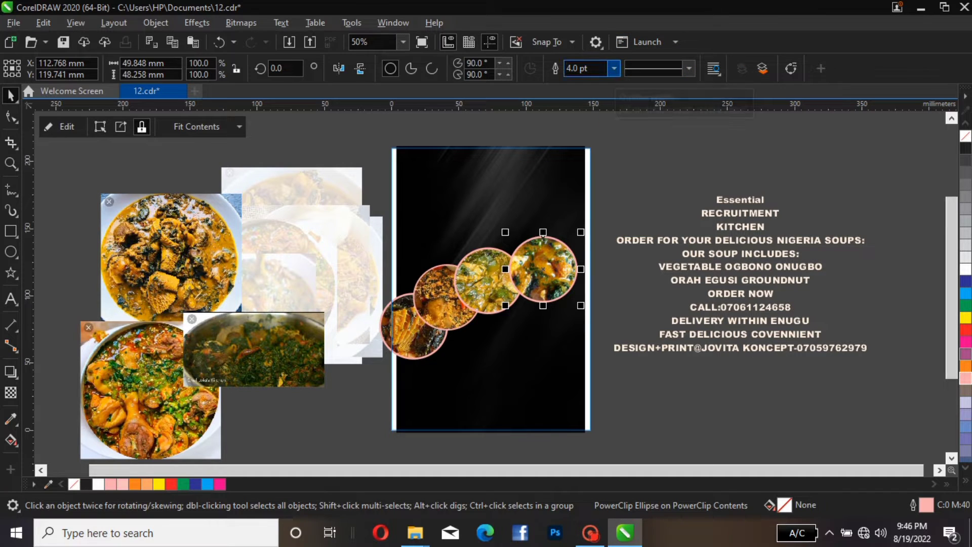
{"action": "left_click", "coordinate": [614, 68]}
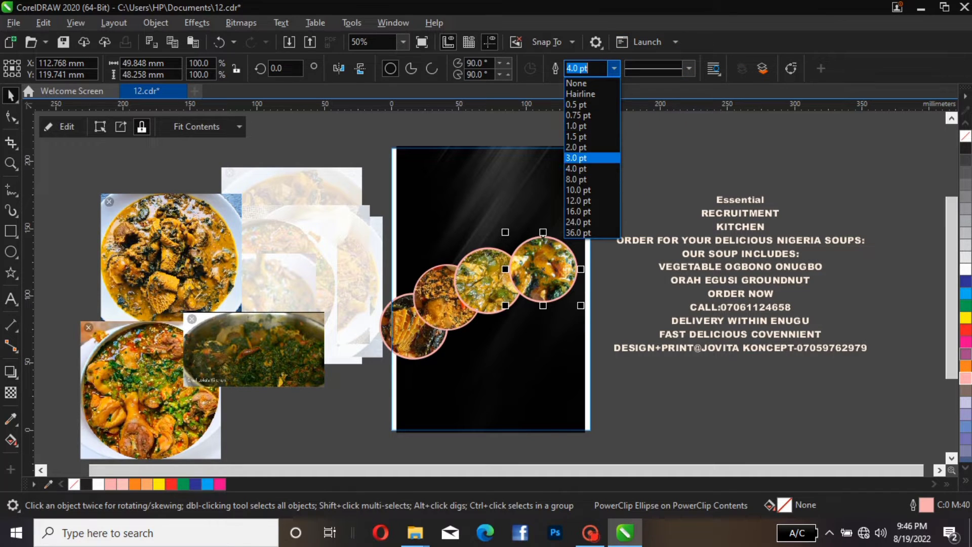
{"action": "left_click", "coordinate": [598, 157]}
{"action": "left_click", "coordinate": [599, 267]}
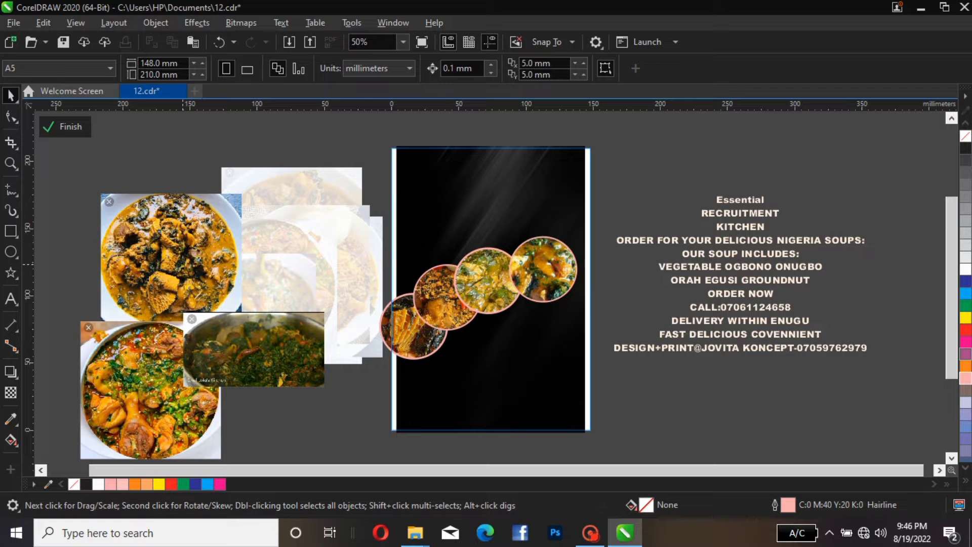
Move a food photo aside and draw a rectangle about 59 × 104 mm on the page
{"action": "left_click_drag", "start_coordinate": [183, 265], "coordinate": [304, 216]}
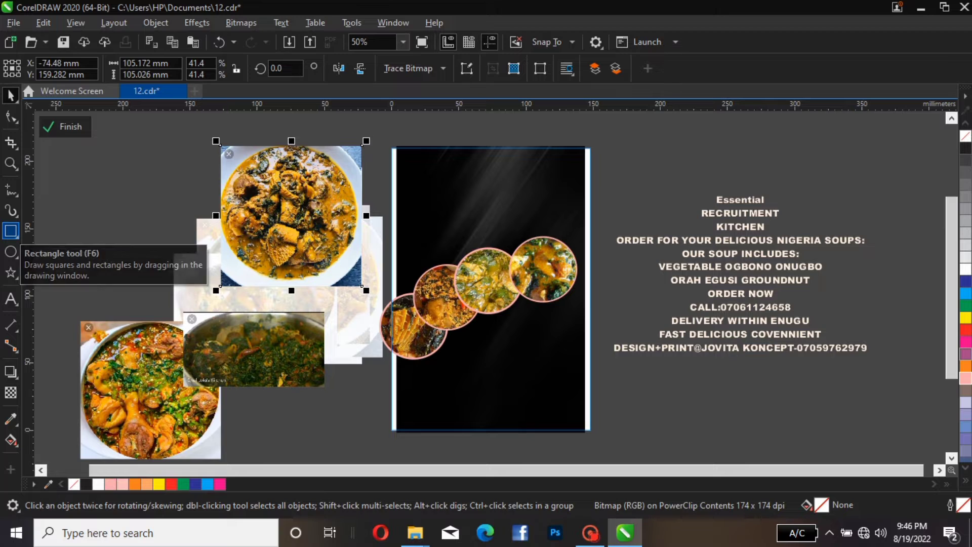
{"action": "left_click", "coordinate": [11, 231]}
{"action": "left_click_drag", "start_coordinate": [454, 165], "coordinate": [533, 306]}
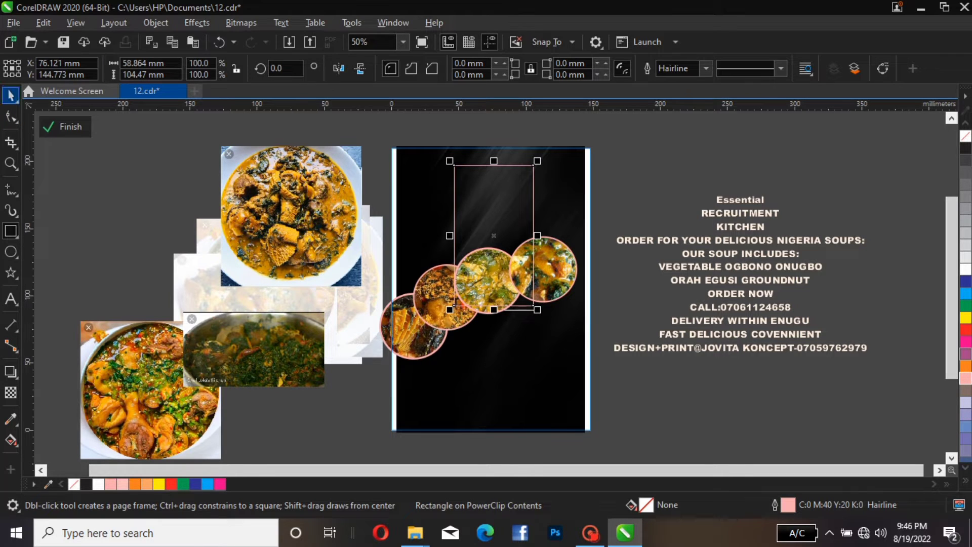
Move the rectangle beside the page over the text and make two overlapping duplicates to its right
{"action": "left_click", "coordinate": [10, 95]}
{"action": "left_click_drag", "start_coordinate": [534, 205], "coordinate": [682, 182]}
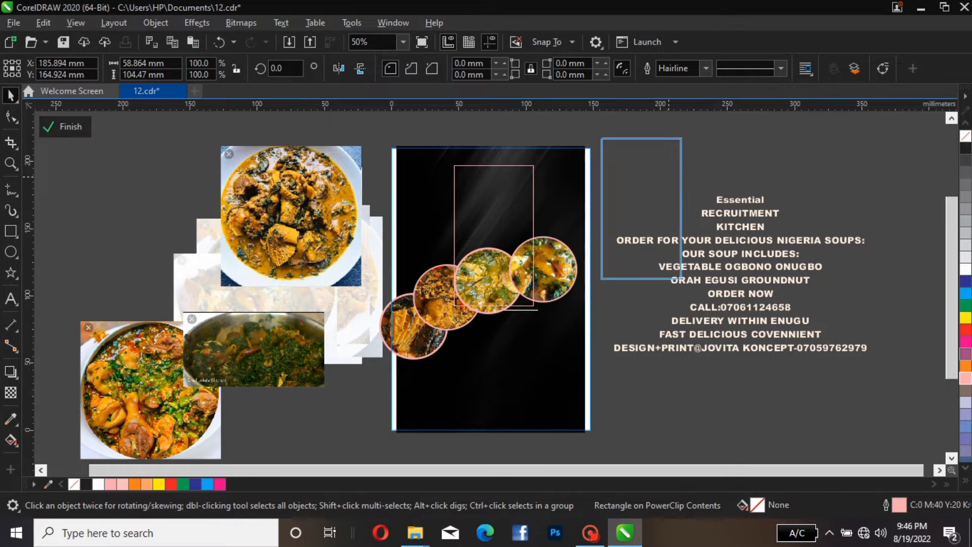
{"action": "left_click_drag", "start_coordinate": [681, 279], "coordinate": [681, 280]}
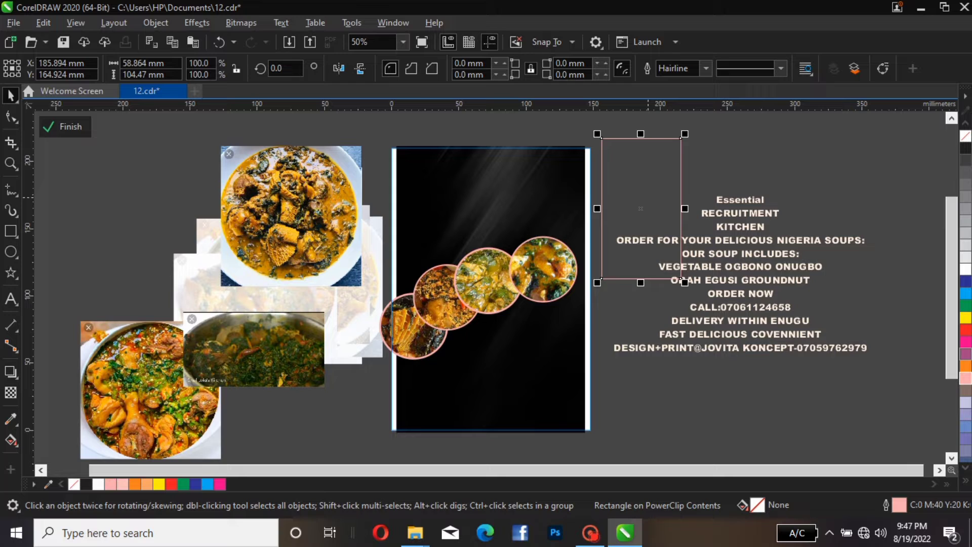
{"action": "key", "text": "d"}
{"action": "key", "text": "space"}
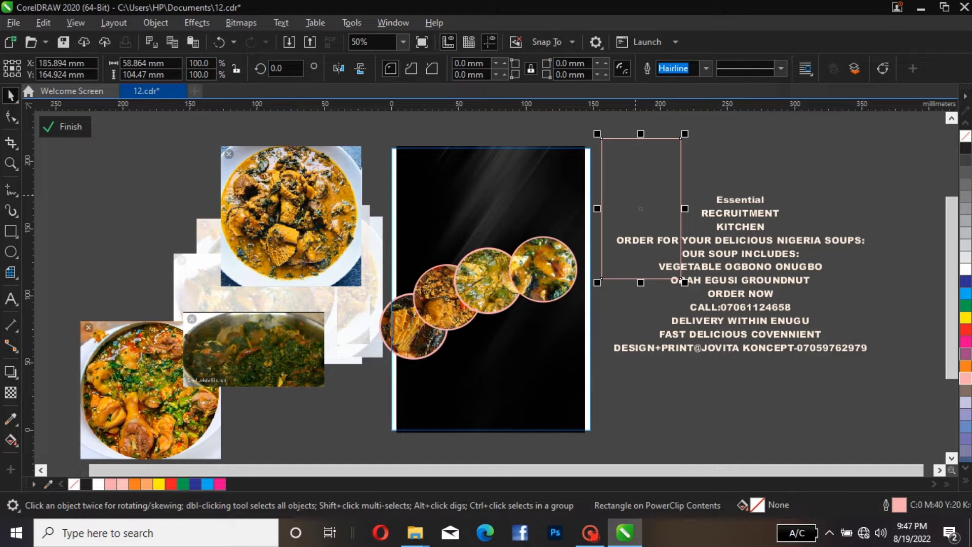
{"action": "left_click_drag", "start_coordinate": [681, 280], "coordinate": [748, 280]}
{"action": "key", "text": "Escape"}
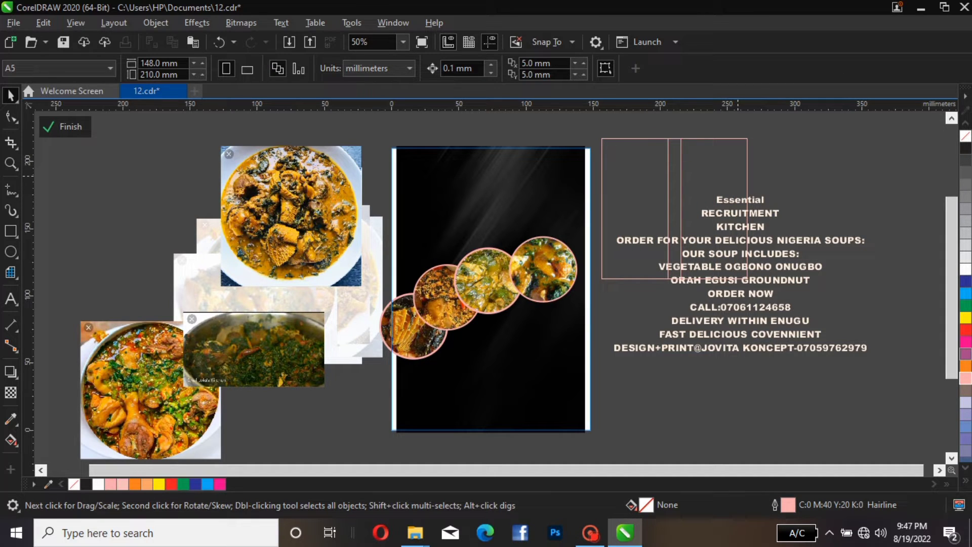
{"action": "left_click", "coordinate": [748, 203]}
{"action": "left_click_drag", "start_coordinate": [748, 202], "coordinate": [813, 203]}
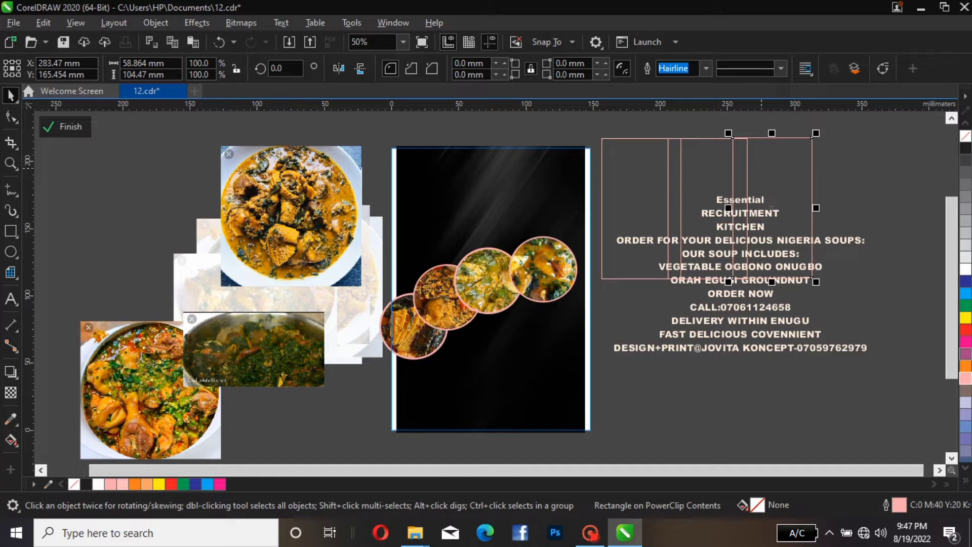
{"action": "left_click_drag", "start_coordinate": [760, 168], "coordinate": [836, 231]}
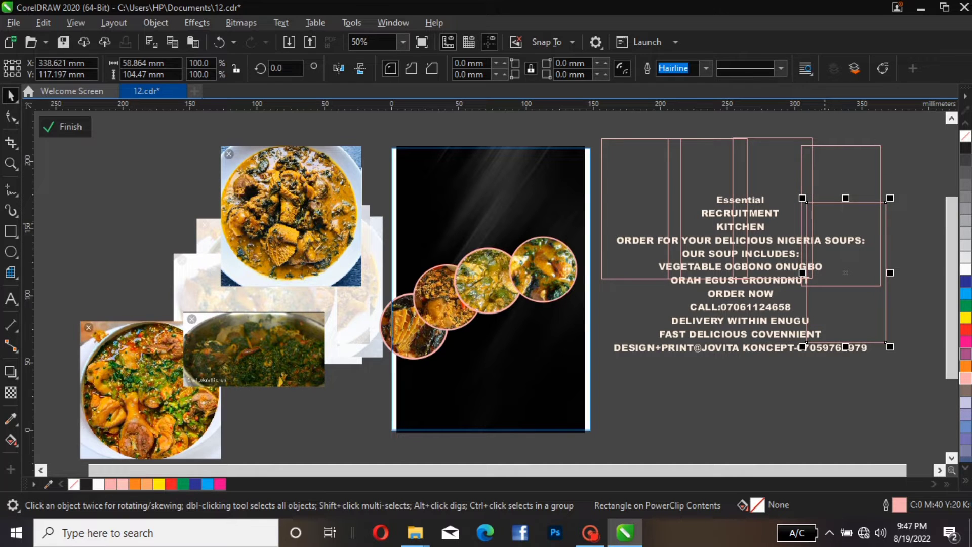
{"action": "key", "text": "Escape"}
{"action": "key", "text": "Tab"}
{"action": "key", "text": "Delete"}
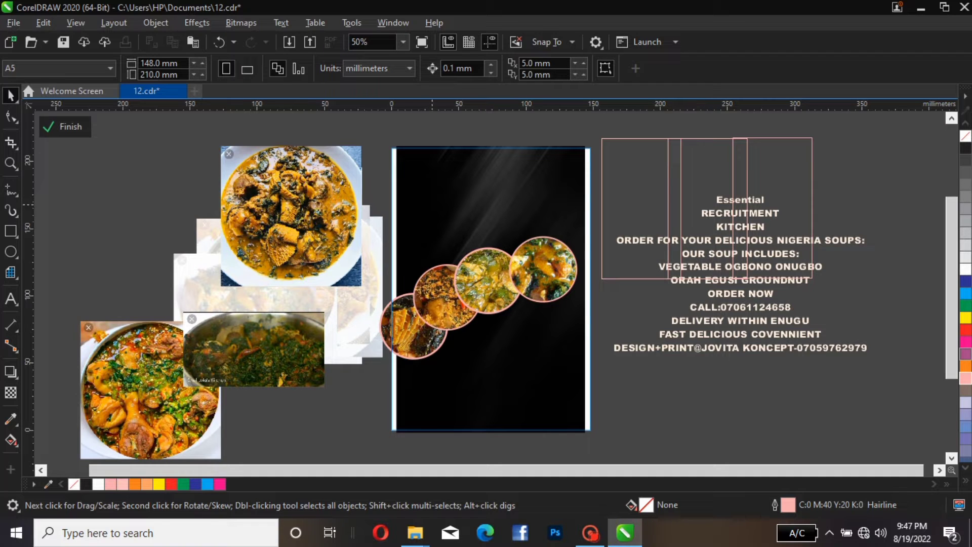
Move the green vegetable photo onto the page and rotate it 90°
{"action": "left_click_drag", "start_coordinate": [248, 345], "coordinate": [511, 208]}
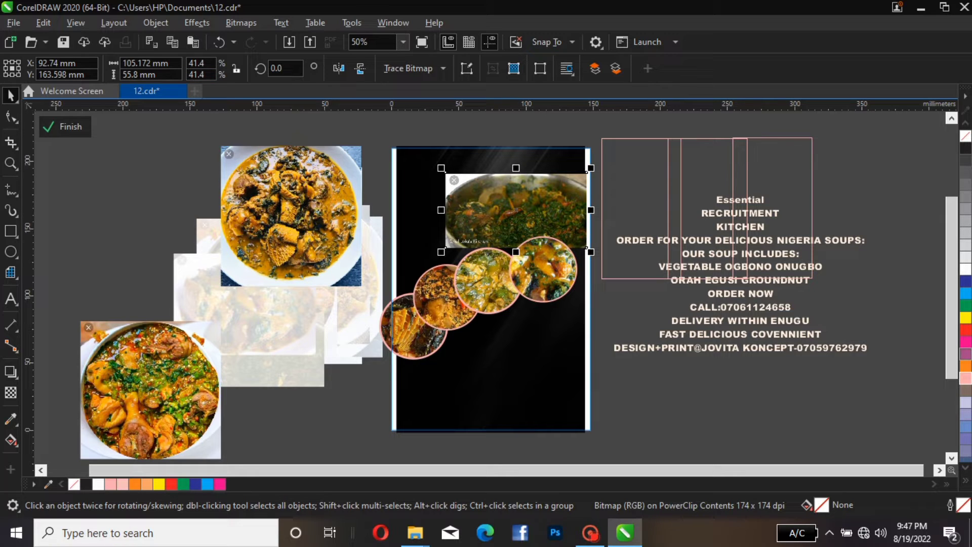
{"action": "double_click", "coordinate": [277, 68]}
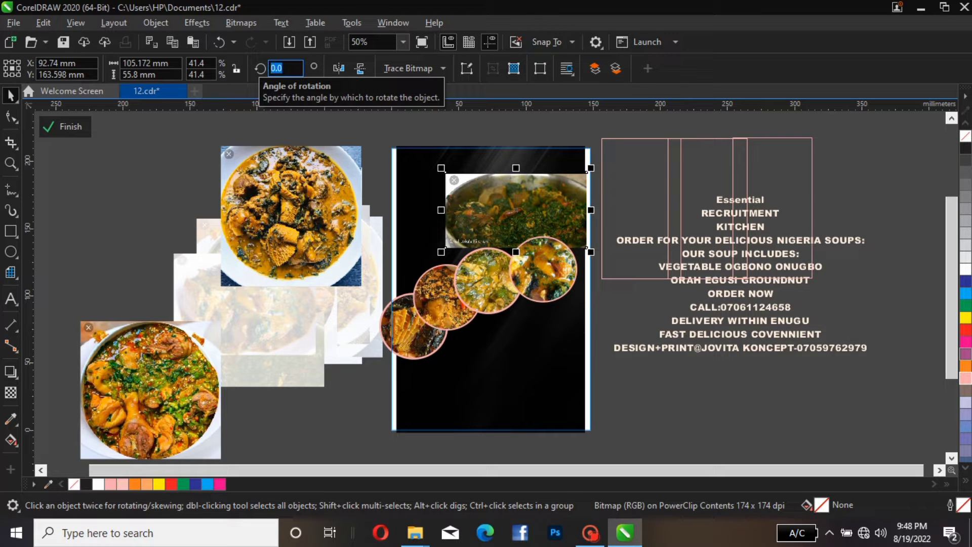
{"action": "type", "text": "90"}
{"action": "key", "text": "Return"}
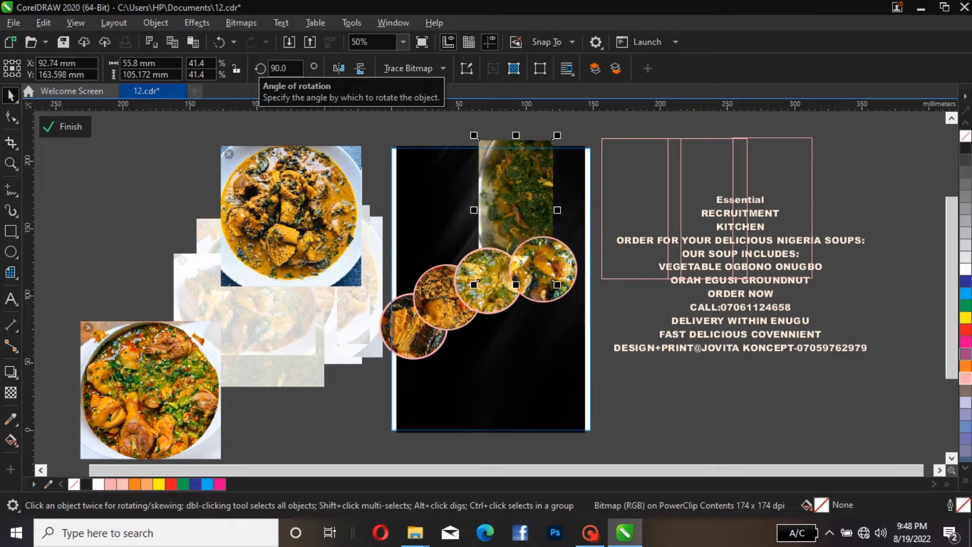
Move the rotated photo beside the rectangles and mirror it horizontally and vertically
{"action": "left_click_drag", "start_coordinate": [516, 193], "coordinate": [647, 222]}
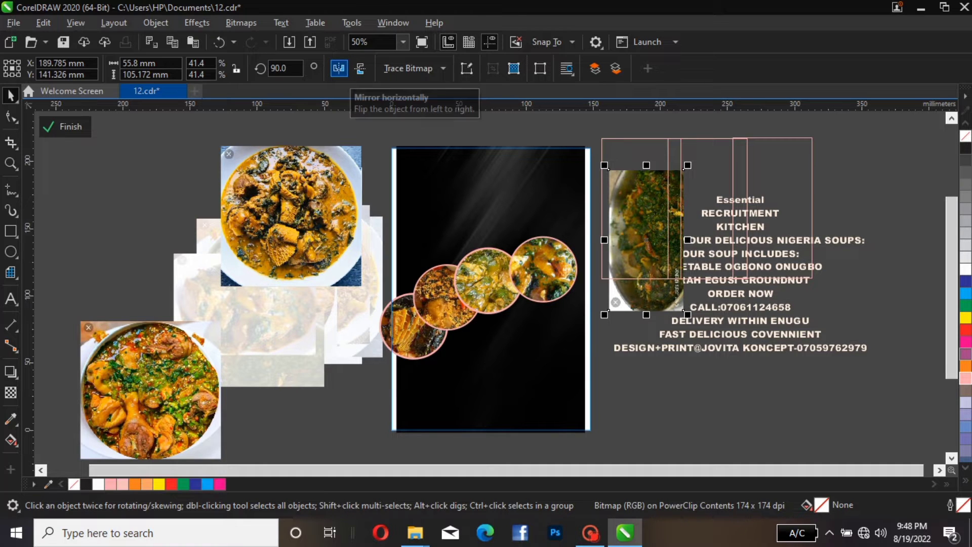
{"action": "left_click", "coordinate": [339, 68]}
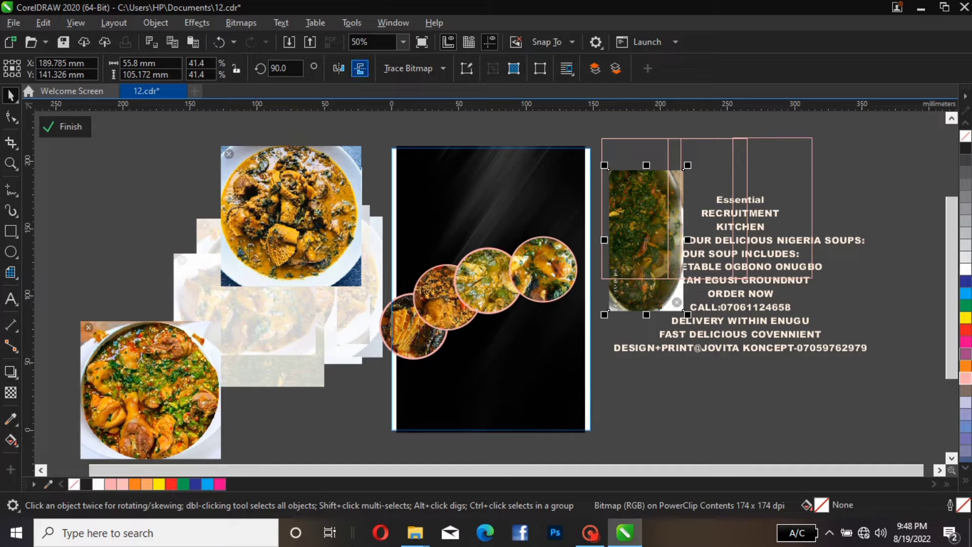
{"action": "left_click", "coordinate": [360, 68]}
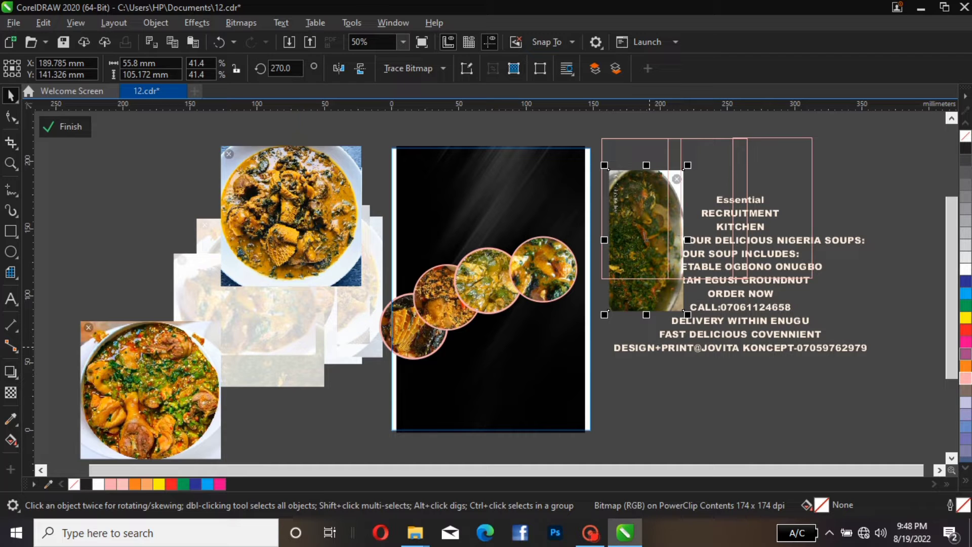
Move a rectangle to the far right and PowerClip the green vegetable photo inside it
{"action": "left_click_drag", "start_coordinate": [602, 278], "coordinate": [851, 267]}
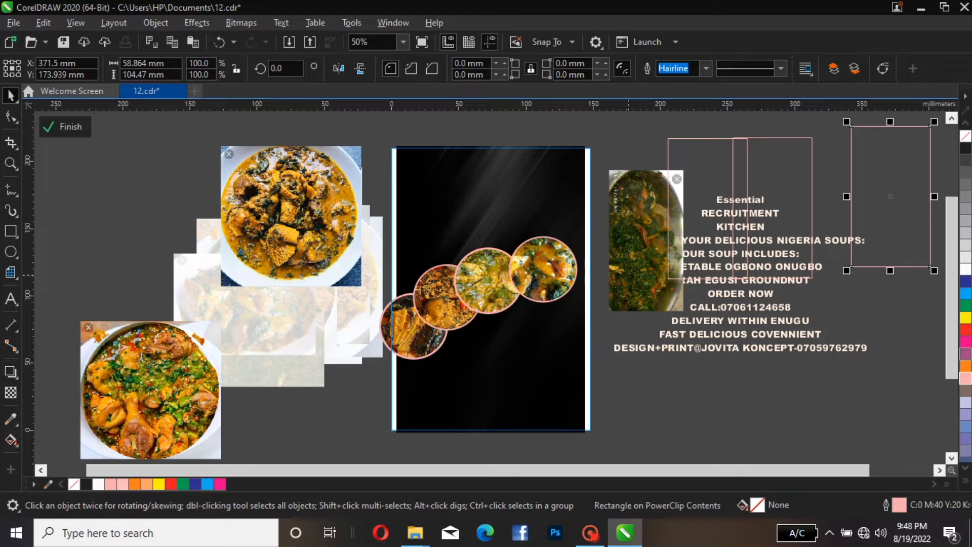
{"action": "left_click_drag", "start_coordinate": [636, 253], "coordinate": [882, 210]}
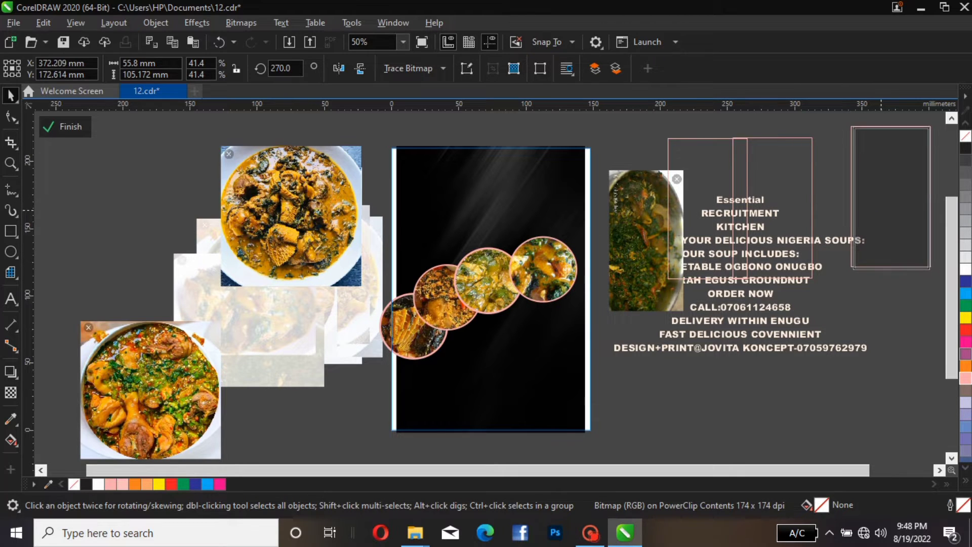
{"action": "left_click", "coordinate": [868, 305]}
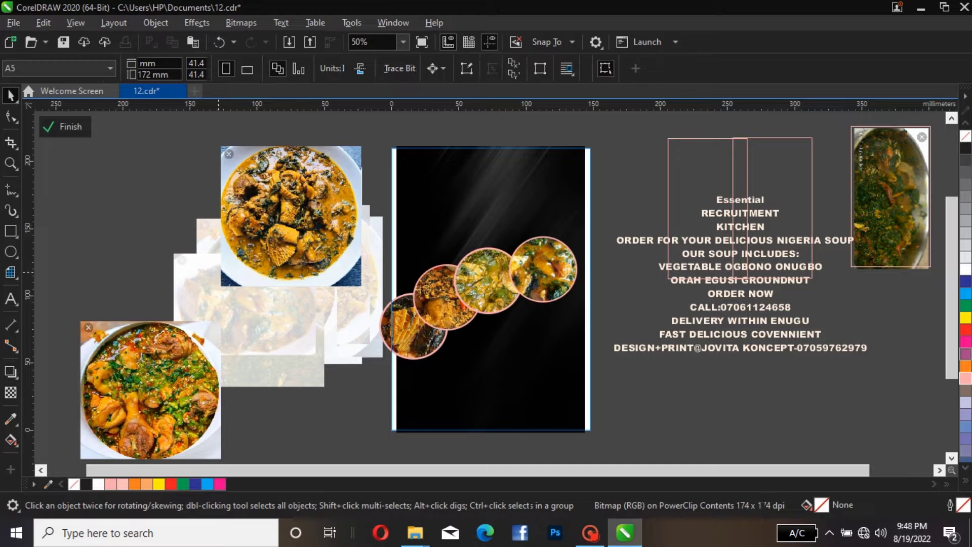
Move another food photo beside the page and resize it to about 62 × 121 mm
{"action": "left_click_drag", "start_coordinate": [312, 219], "coordinate": [645, 221]}
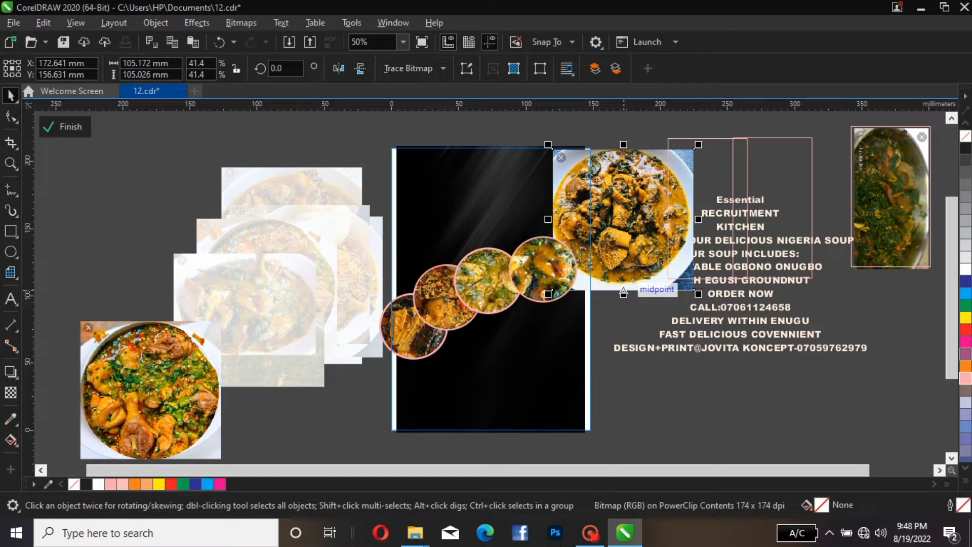
{"action": "left_click_drag", "start_coordinate": [624, 293], "coordinate": [624, 377]}
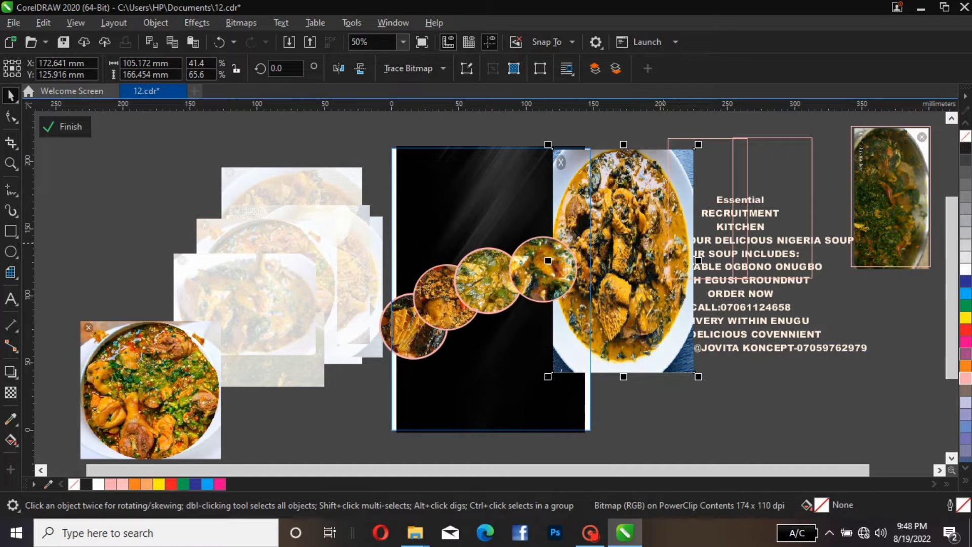
{"action": "left_click_drag", "start_coordinate": [699, 261], "coordinate": [672, 260]}
{"action": "left_click_drag", "start_coordinate": [632, 289], "coordinate": [799, 261]}
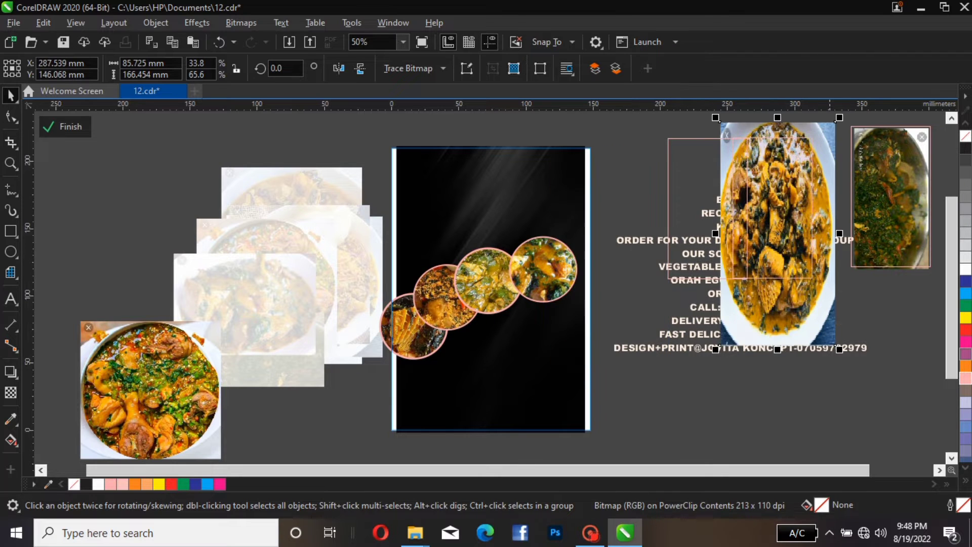
{"action": "left_click_drag", "start_coordinate": [839, 349], "coordinate": [807, 282]}
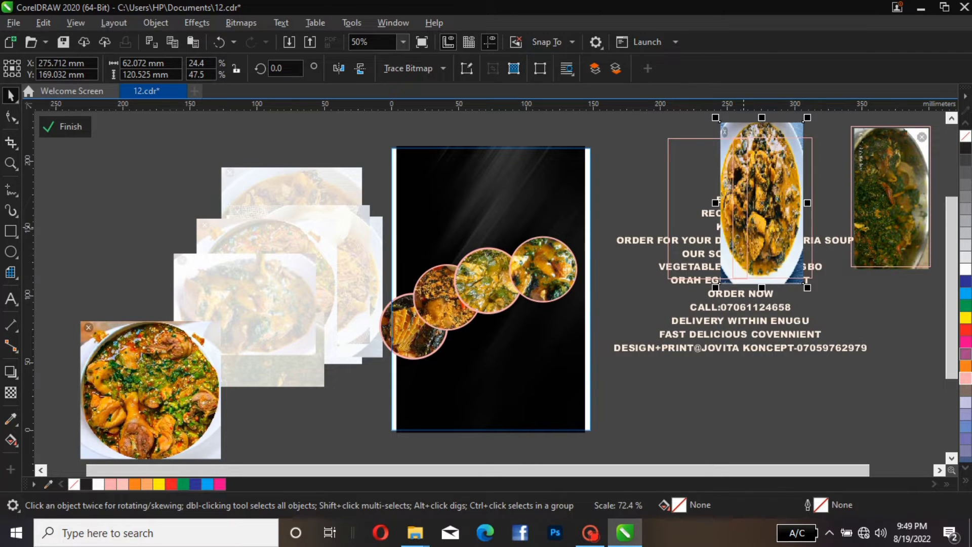
Move a rectangle and position the resized photo over it
{"action": "mouse_move", "coordinate": [749, 201]}
{"action": "left_mouse_down"}
{"action": "mouse_move", "coordinate": [778, 208]}
{"action": "mouse_move", "coordinate": [804, 238]}
{"action": "left_mouse_up"}
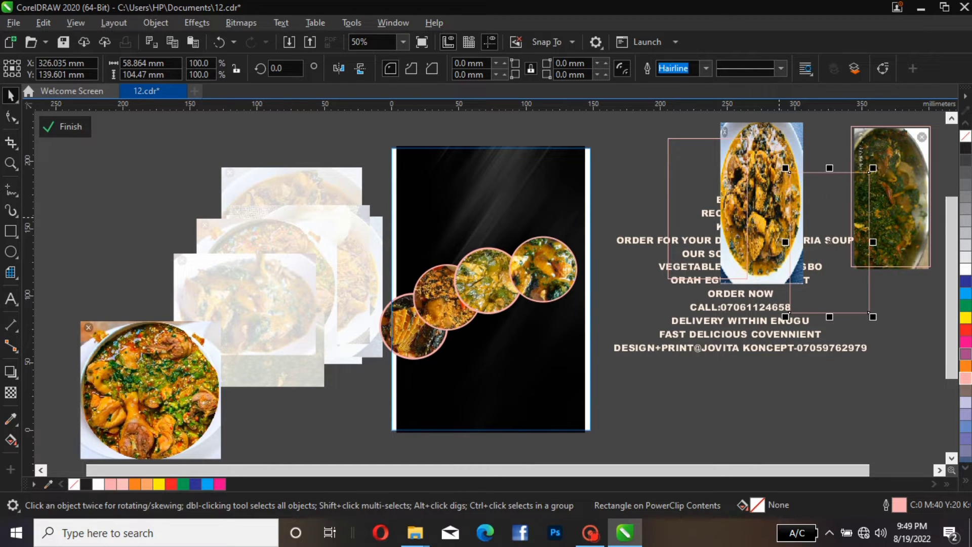
{"action": "left_click", "coordinate": [763, 179]}
{"action": "left_click_drag", "start_coordinate": [763, 179], "coordinate": [824, 224]}
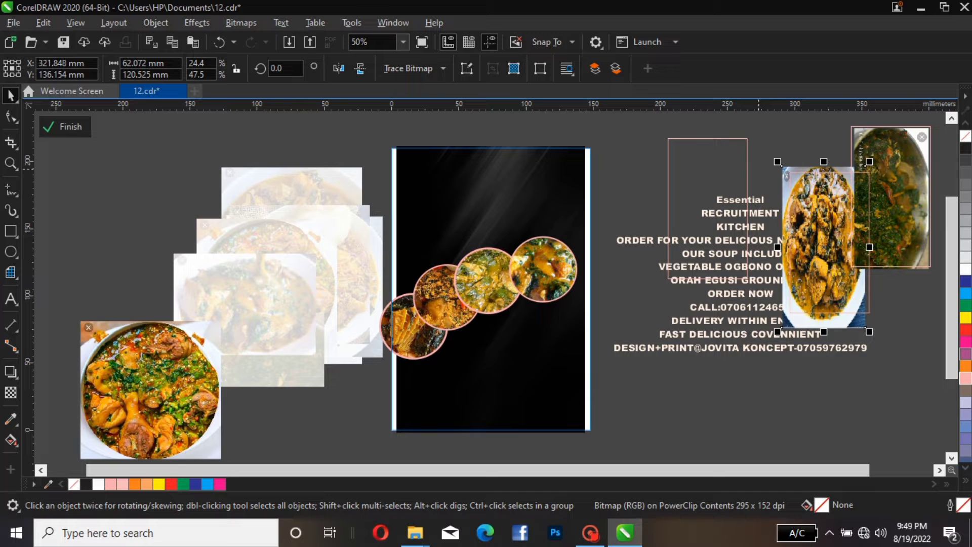
Move the remaining food photo beside the page and resize it to about 62 × 100 mm over the first rectangle
{"action": "left_click", "coordinate": [154, 373]}
{"action": "left_click_drag", "start_coordinate": [154, 373], "coordinate": [612, 198]}
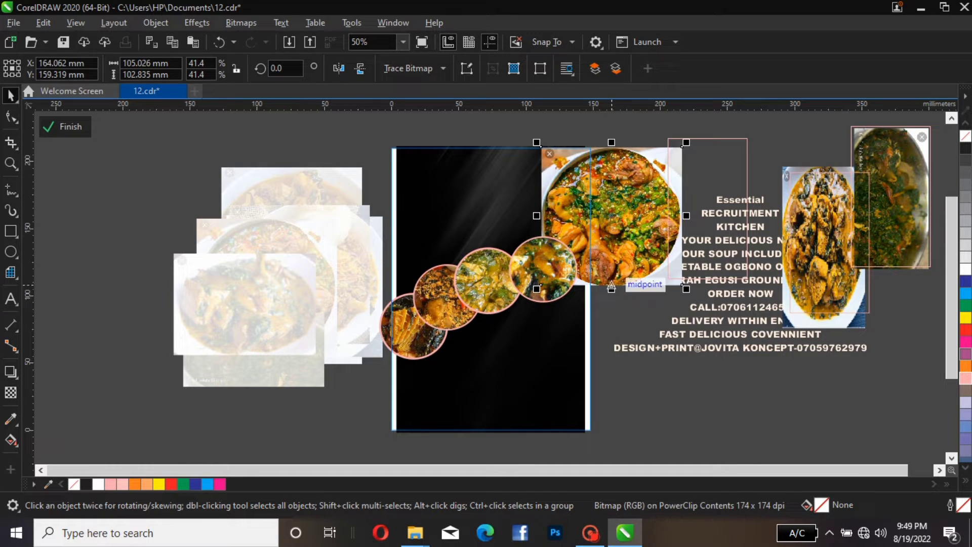
{"action": "left_click_drag", "start_coordinate": [611, 289], "coordinate": [611, 329]}
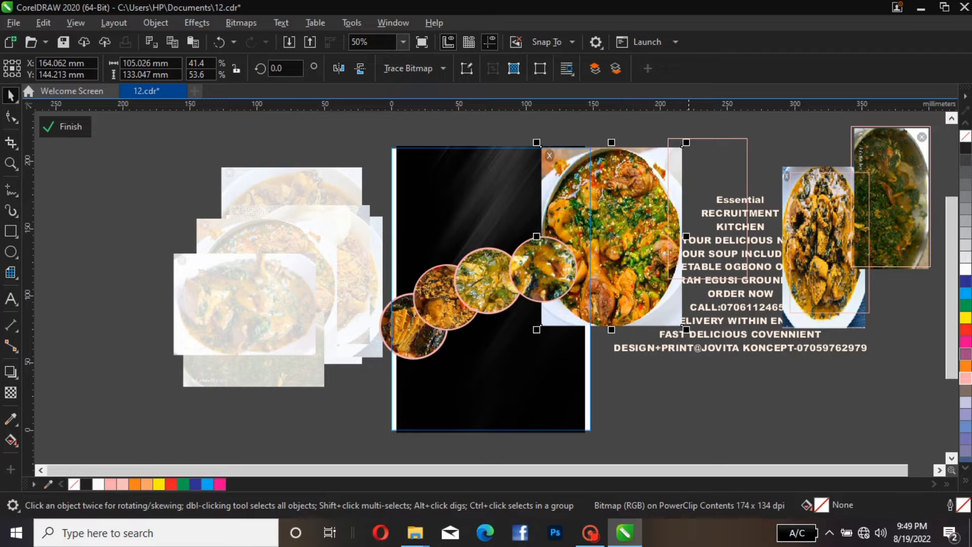
{"action": "left_click_drag", "start_coordinate": [663, 235], "coordinate": [656, 235]}
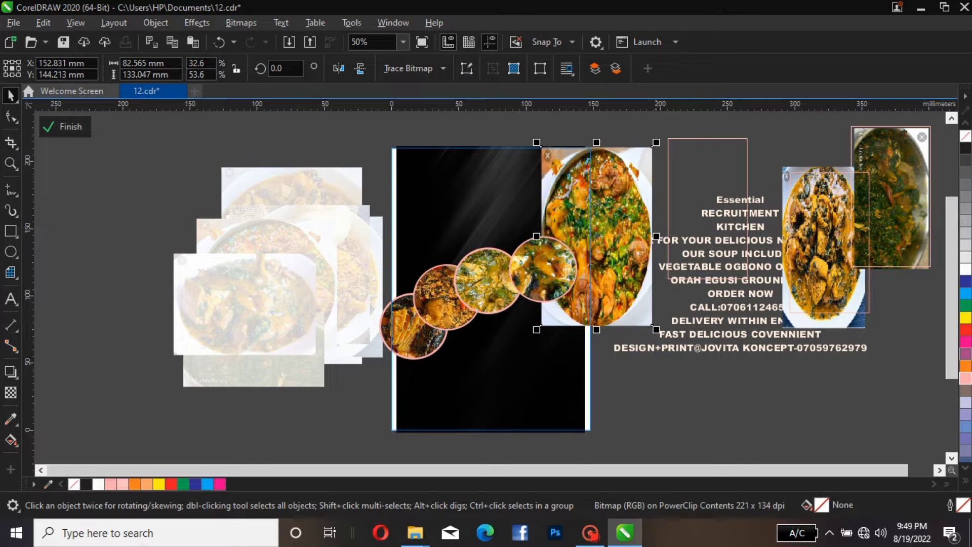
{"action": "left_click_drag", "start_coordinate": [596, 236], "coordinate": [698, 225]}
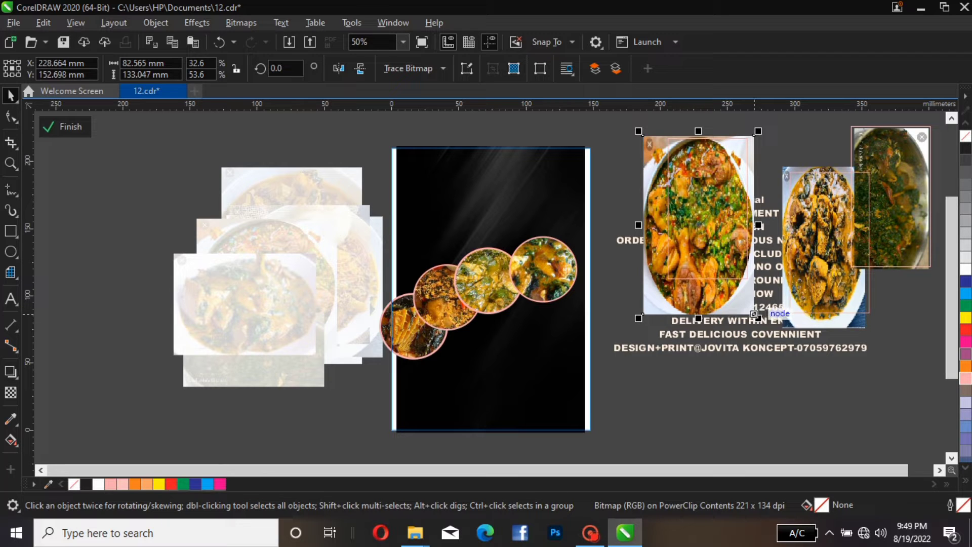
{"action": "left_click_drag", "start_coordinate": [758, 317], "coordinate": [731, 274]}
{"action": "left_click_drag", "start_coordinate": [695, 219], "coordinate": [675, 190]}
{"action": "left_click", "coordinate": [640, 306]}
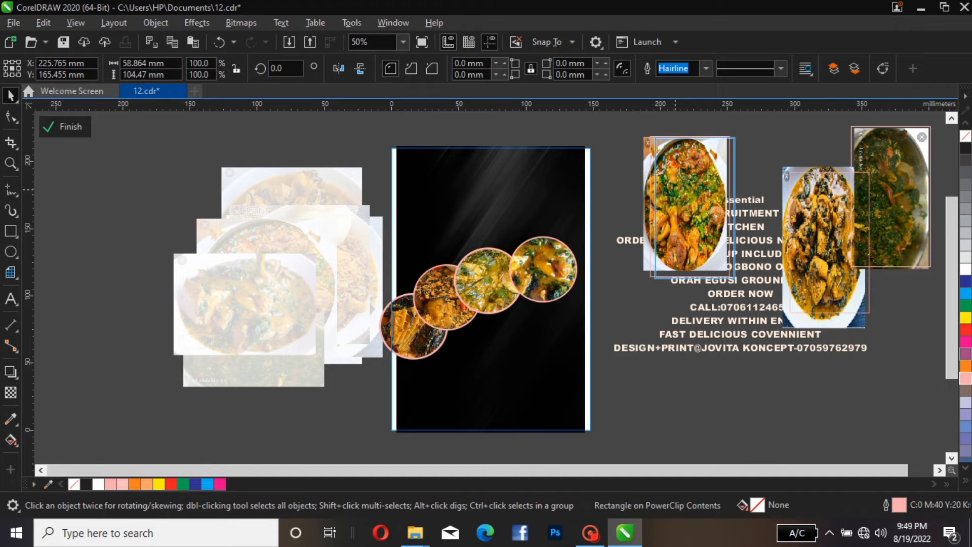
{"action": "key", "text": "Escape"}
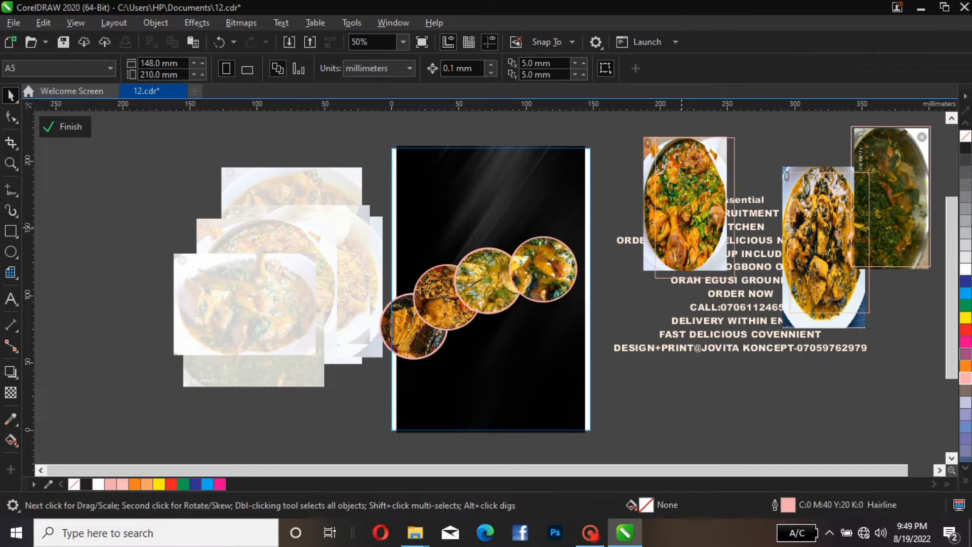
Move the first rectangle left so it overlaps the page's upper-right edge, then select the photo
{"action": "left_click", "coordinate": [682, 226]}
{"action": "left_click_drag", "start_coordinate": [682, 223], "coordinate": [606, 220]}
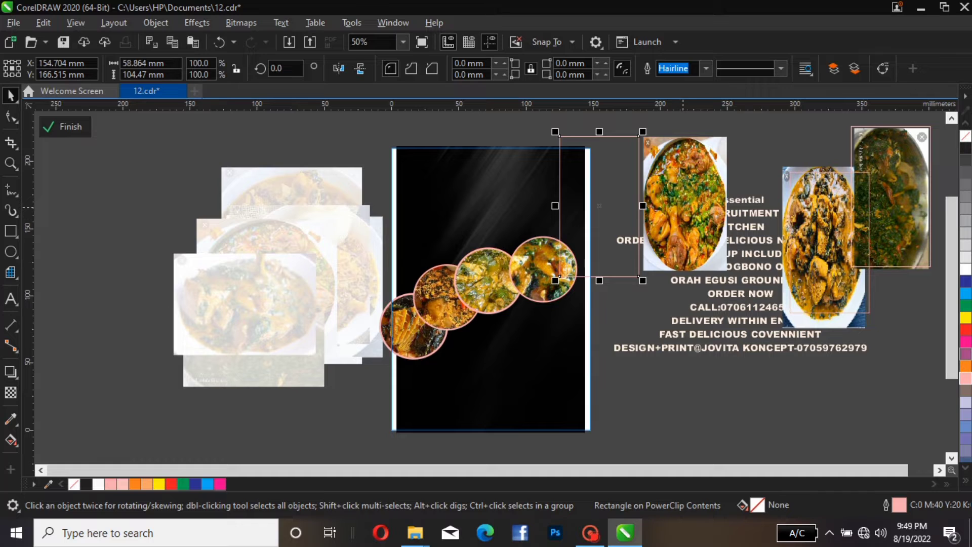
{"action": "left_click", "coordinate": [684, 207]}
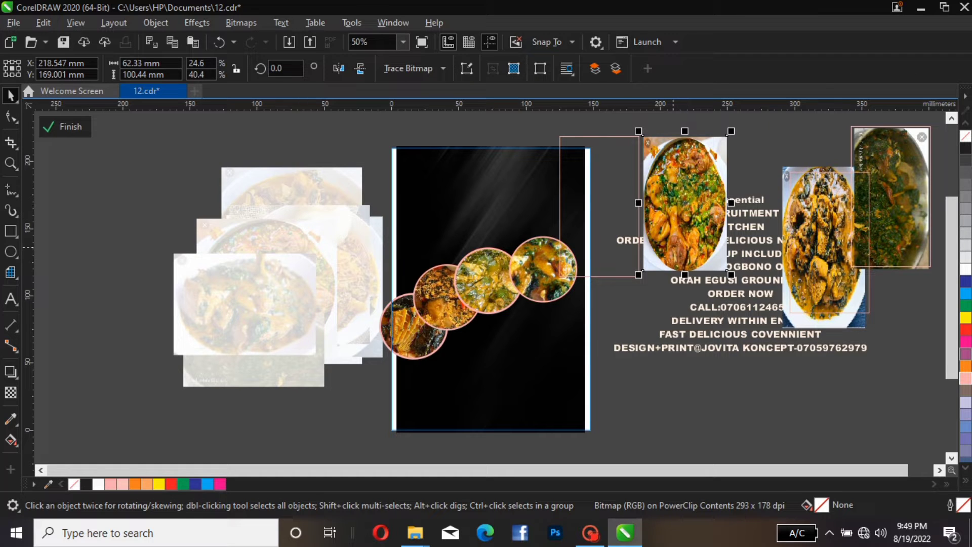
PowerClip the selected food photo inside the rectangle overlapping the page's upper-right edge
{"action": "right_click", "coordinate": [675, 213]}
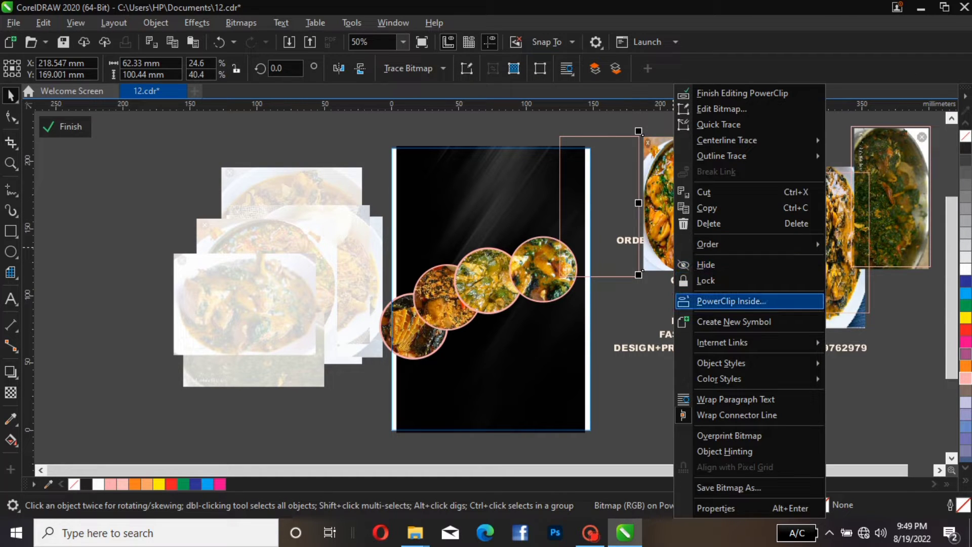
{"action": "left_click", "coordinate": [722, 302]}
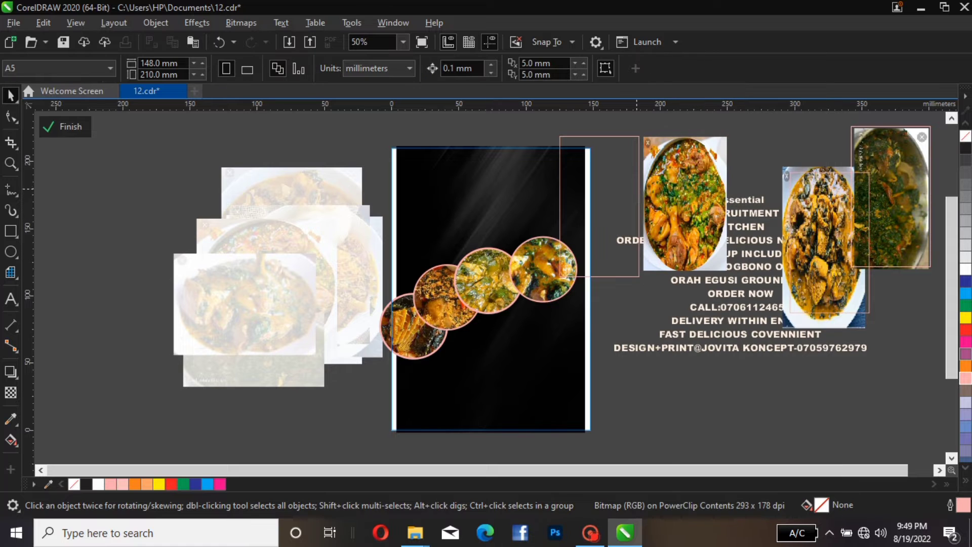
{"action": "left_click", "coordinate": [630, 171]}
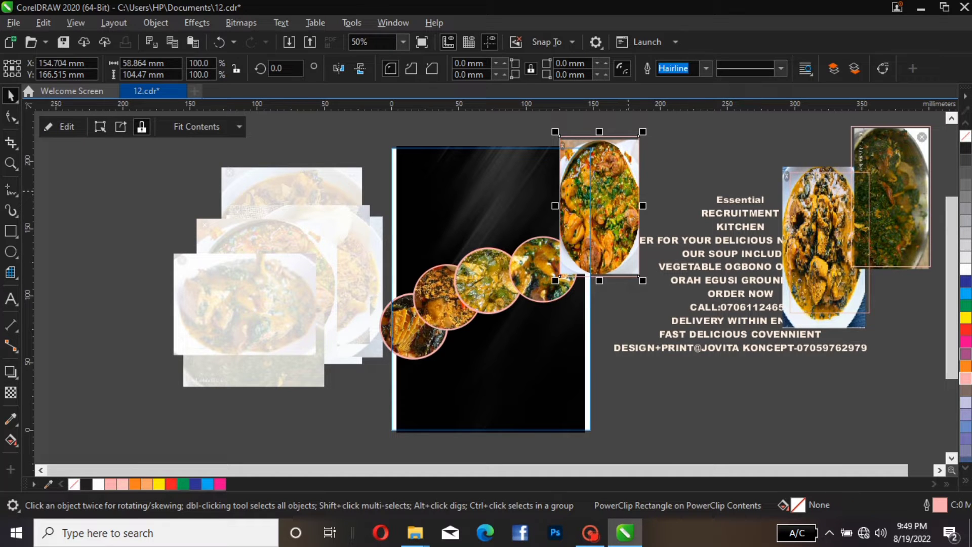
Move the photo frame beside the page and edit its contents, stretching and nudging the photo to fill the frame
{"action": "left_click_drag", "start_coordinate": [599, 206], "coordinate": [144, 278]}
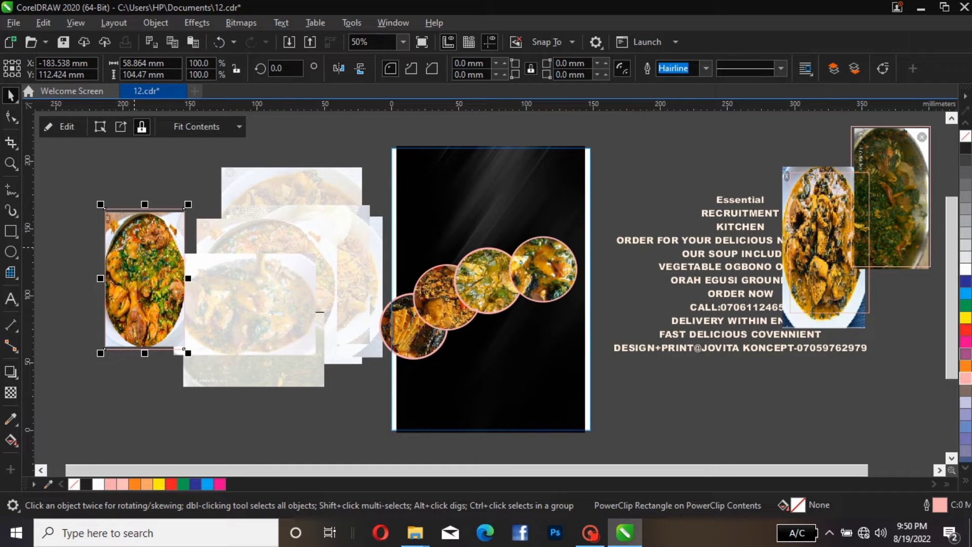
{"action": "left_click", "coordinate": [61, 126]}
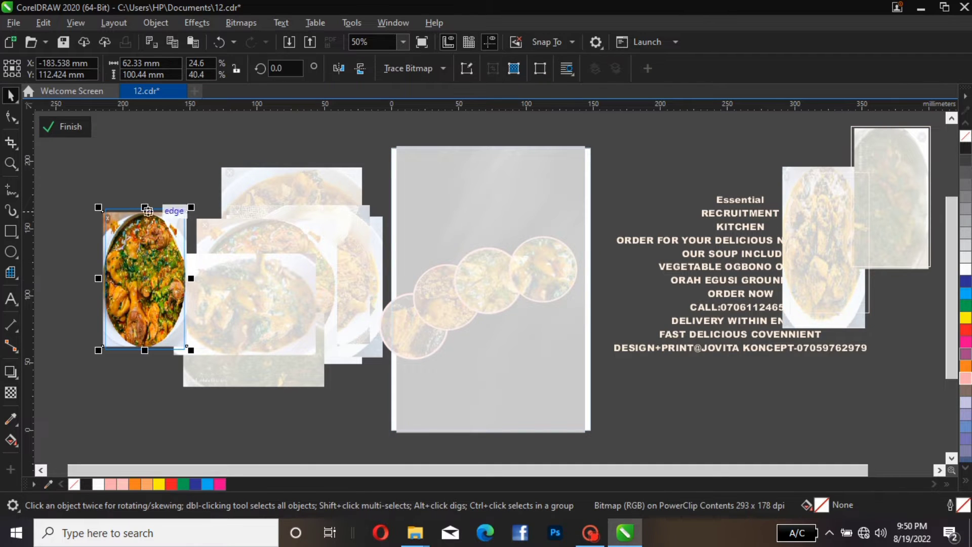
{"action": "mouse_move", "coordinate": [144, 207]}
{"action": "left_mouse_down"}
{"action": "mouse_move", "coordinate": [143, 177]}
{"action": "mouse_move", "coordinate": [143, 221]}
{"action": "left_mouse_up"}
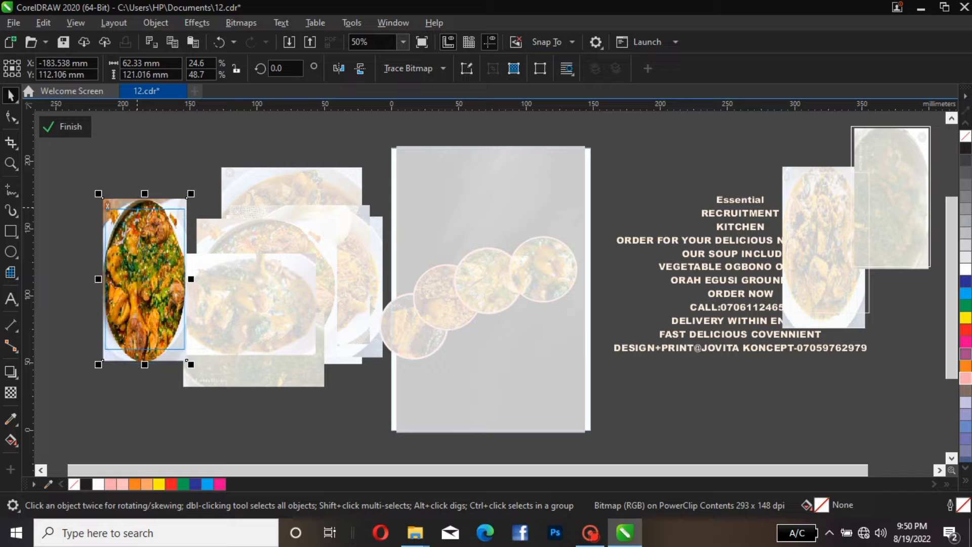
{"action": "left_click_drag", "start_coordinate": [188, 363], "coordinate": [187, 350]}
{"action": "key", "text": "Down"}
{"action": "key", "text": "Down"}
{"action": "key", "text": "Down"}
{"action": "key", "text": "Down"}
{"action": "key", "text": "Down"}
{"action": "key", "text": "Down"}
{"action": "key", "text": "Down"}
{"action": "key", "text": "Down"}
{"action": "key", "text": "Down"}
{"action": "key", "text": "Down"}
{"action": "key", "text": "Down"}
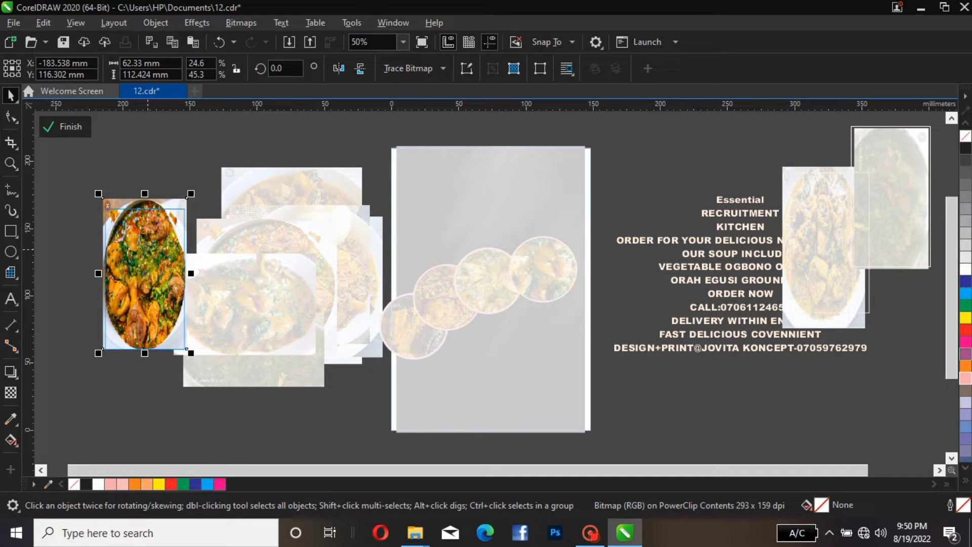
{"action": "key", "text": "Down"}
{"action": "key", "text": "Down"}
{"action": "key", "text": "Down"}
{"action": "key", "text": "Down"}
{"action": "key", "text": "Down"}
{"action": "key", "text": "Down"}
{"action": "key", "text": "Down"}
{"action": "key", "text": "Down"}
{"action": "key", "text": "Down"}
{"action": "key", "text": "Down"}
{"action": "key", "text": "Down"}
{"action": "key", "text": "Down"}
{"action": "key", "text": "Down"}
{"action": "key", "text": "Down"}
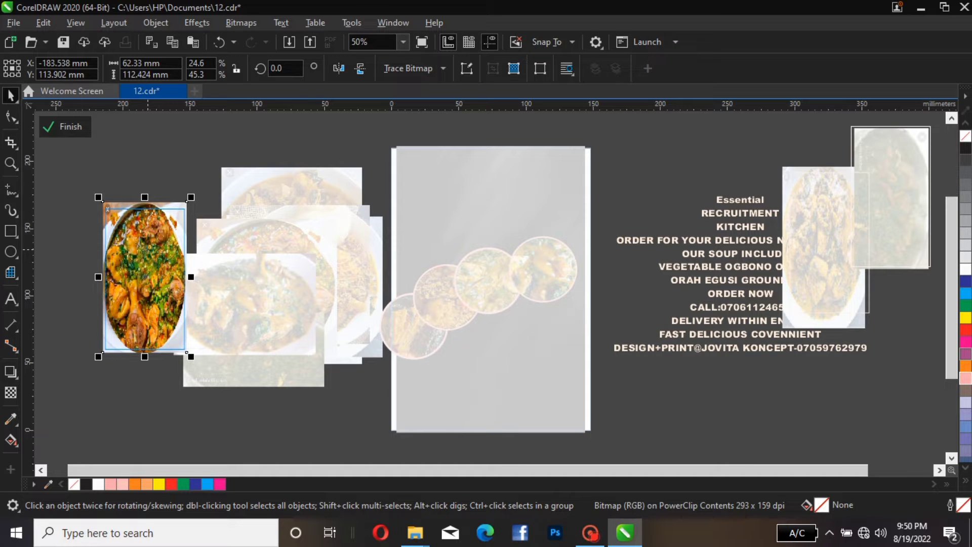
{"action": "left_click", "coordinate": [64, 127]}
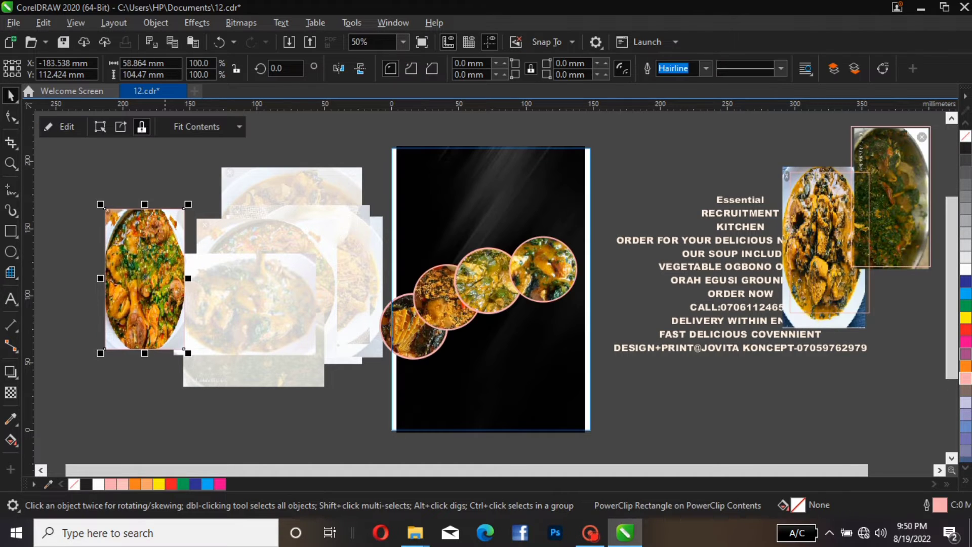
Place the photo frame at the top of the page and rotate it about 10°
{"action": "left_click_drag", "start_coordinate": [144, 278], "coordinate": [482, 208]}
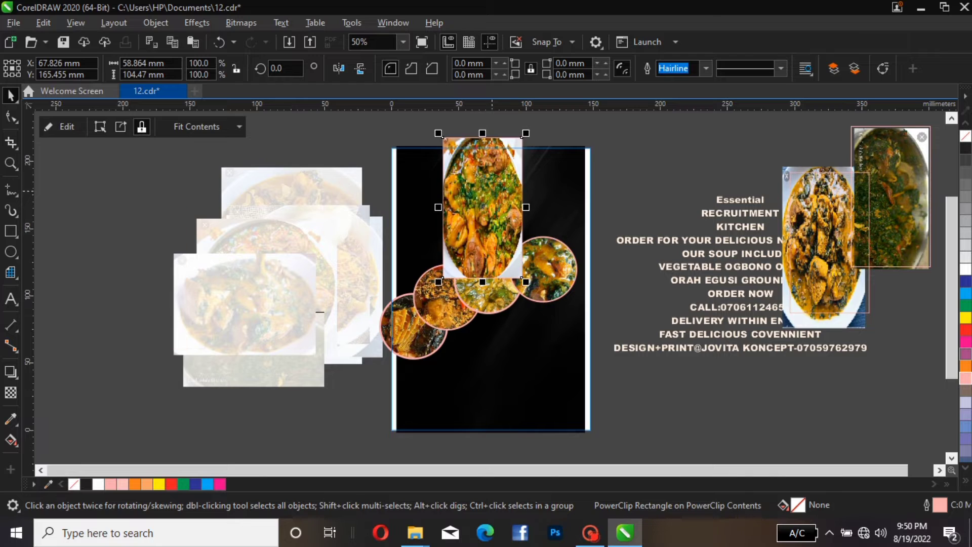
{"action": "left_click", "coordinate": [482, 207]}
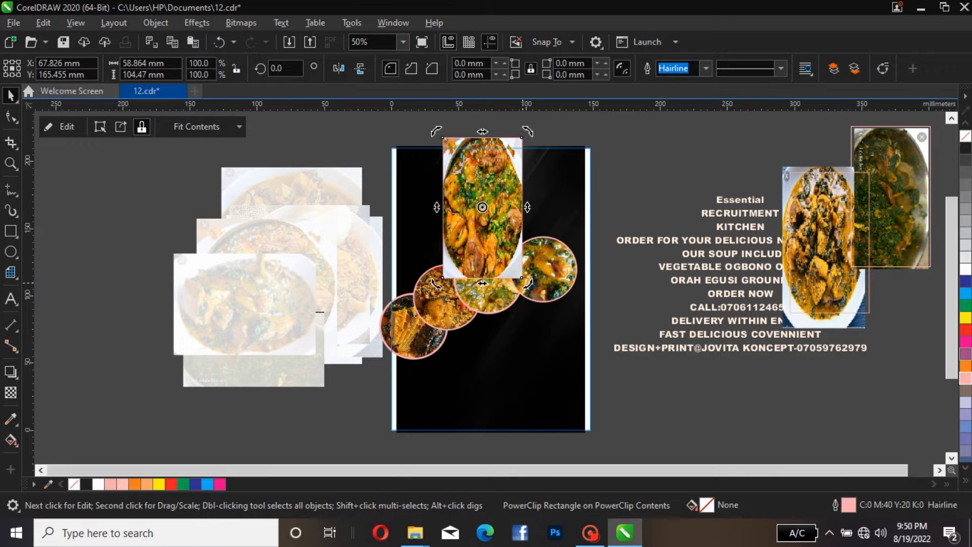
{"action": "left_click_drag", "start_coordinate": [436, 131], "coordinate": [428, 142]}
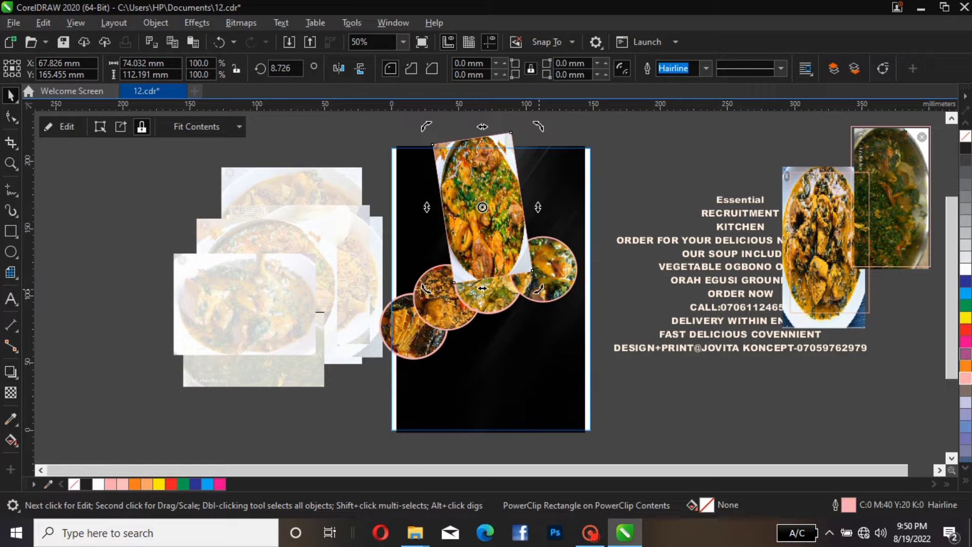
{"action": "left_click_drag", "start_coordinate": [539, 289], "coordinate": [542, 288]}
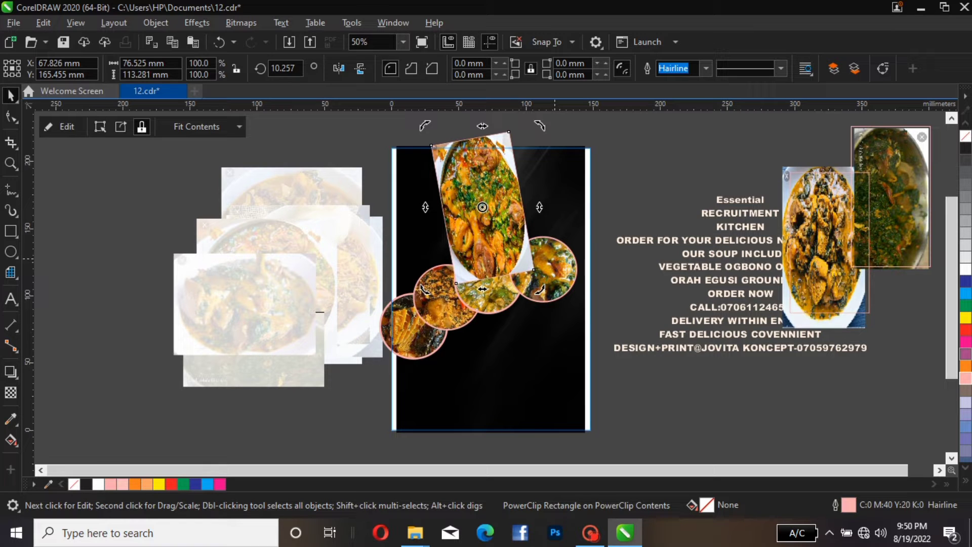
{"action": "key", "text": "Escape"}
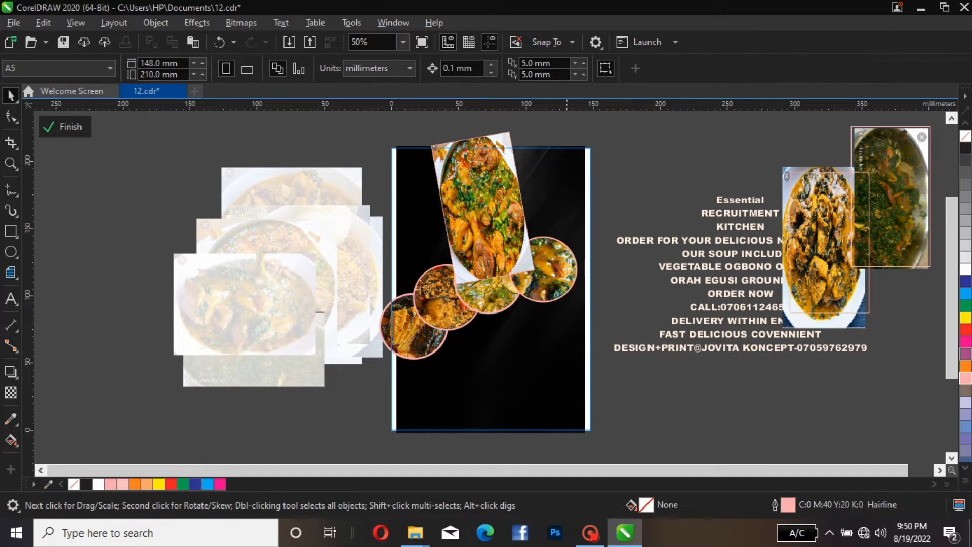
Select the row of photo circles and bring them in front of the rotated photo frame
{"action": "left_click_drag", "start_coordinate": [588, 208], "coordinate": [393, 405]}
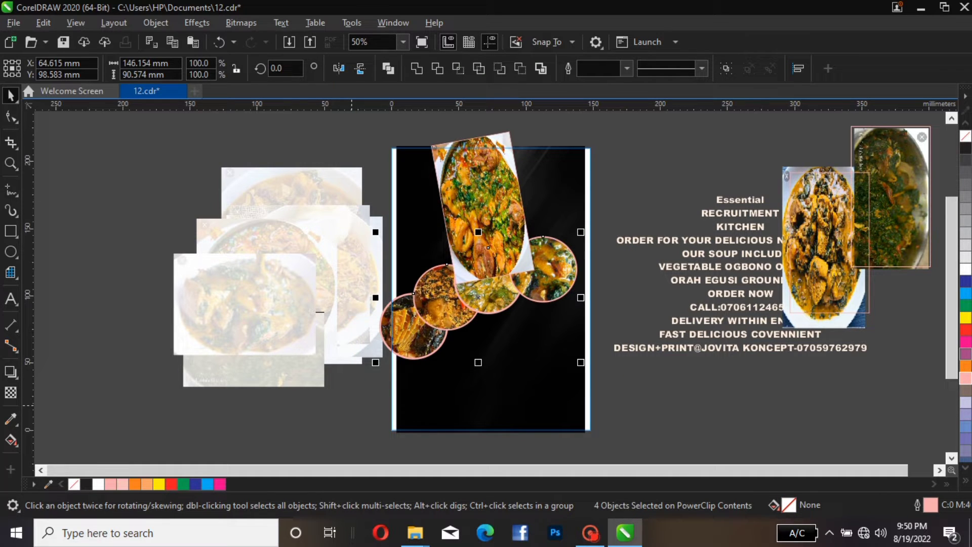
{"action": "key", "text": "shift+PageUp"}
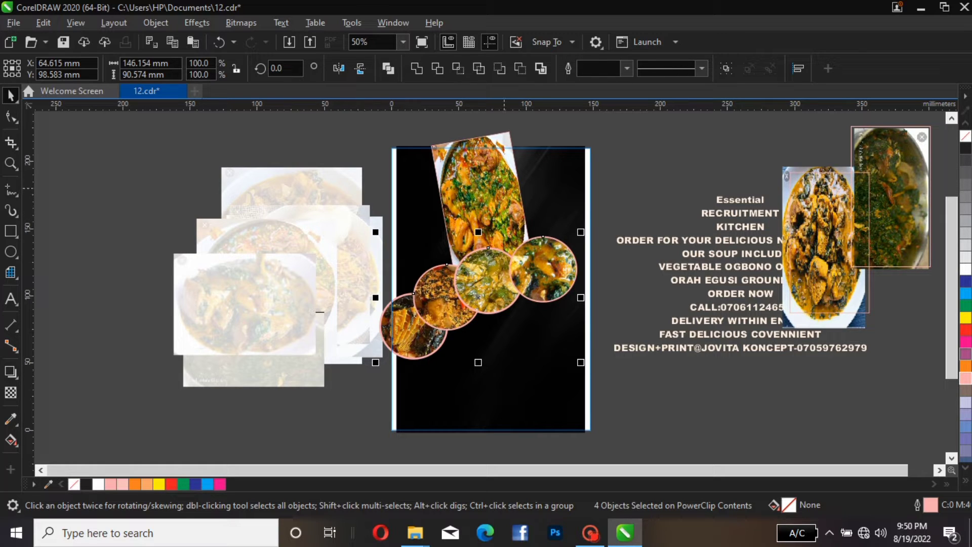
{"action": "left_click", "coordinate": [501, 183]}
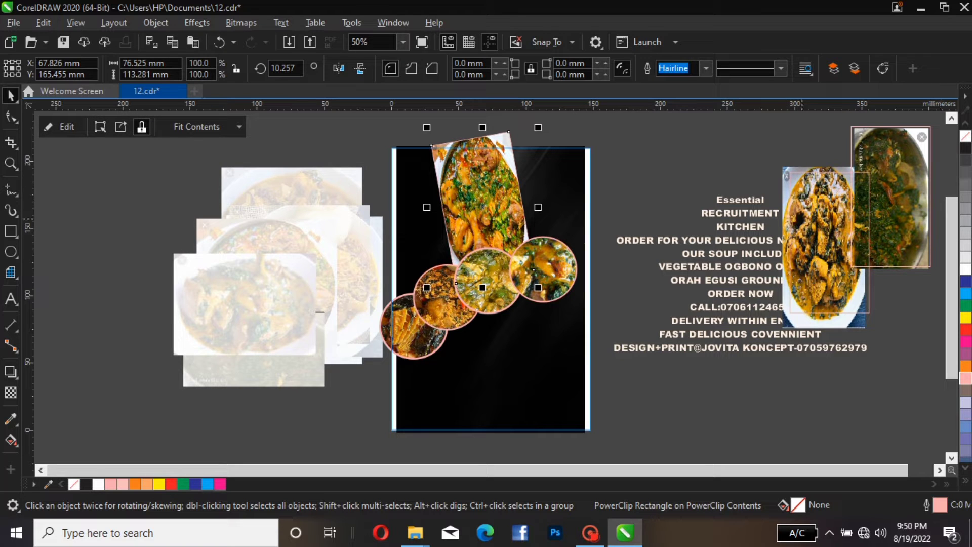
Draw another rectangle beside the page, about 60 × 104 mm
{"action": "left_click", "coordinate": [802, 221]}
{"action": "key", "text": "F6"}
{"action": "mouse_move", "coordinate": [703, 143]}
{"action": "left_mouse_down"}
{"action": "mouse_move", "coordinate": [676, 263]}
{"action": "mouse_move", "coordinate": [637, 293]}
{"action": "mouse_move", "coordinate": [615, 292]}
{"action": "left_mouse_up"}
PowerClip the next food photo inside the new rectangle
{"action": "left_click", "coordinate": [824, 247]}
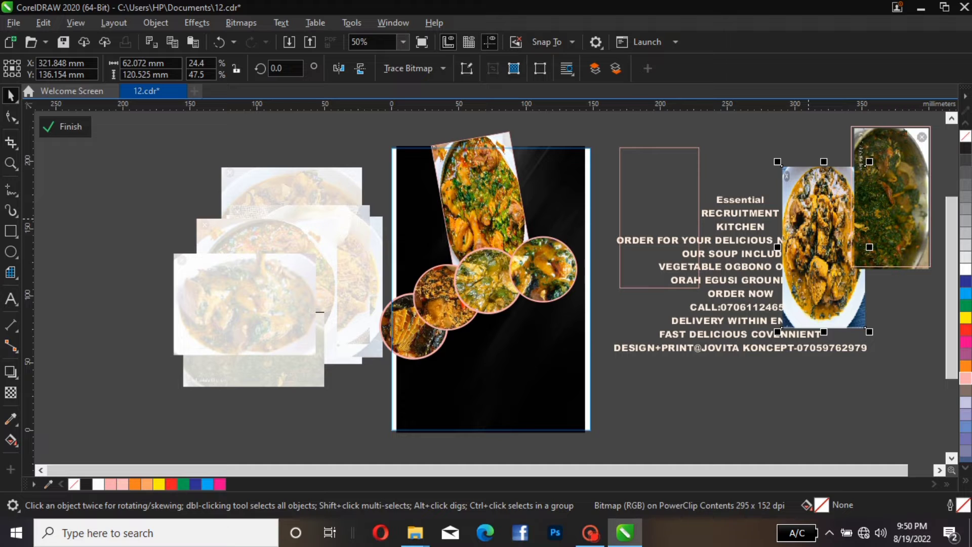
{"action": "right_click", "coordinate": [809, 218]}
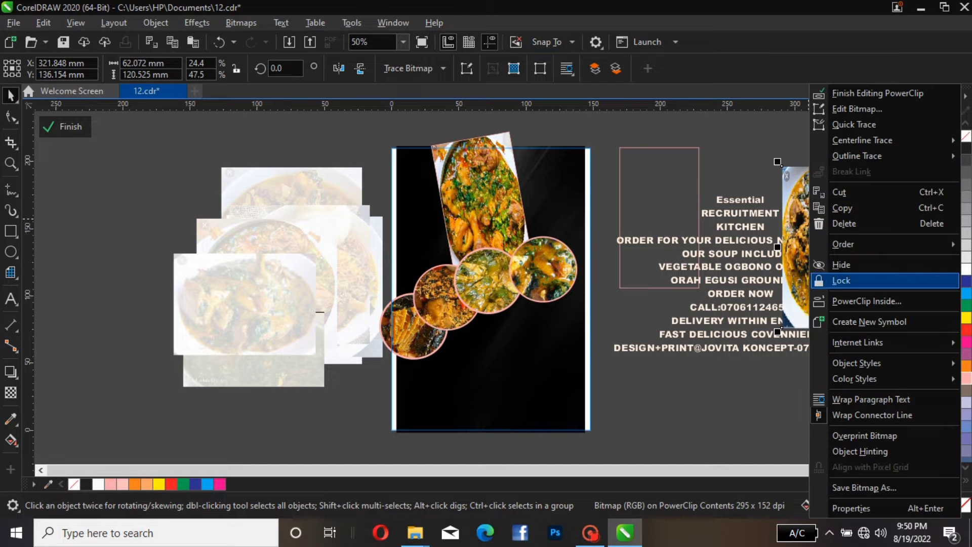
{"action": "left_click", "coordinate": [867, 301]}
{"action": "left_click", "coordinate": [658, 218]}
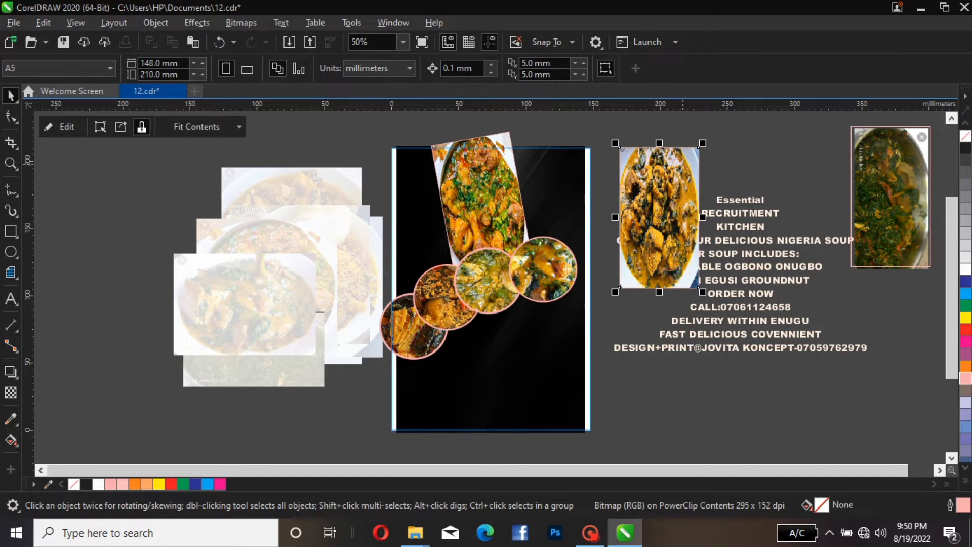
Move this photo frame to the page's upper-left corner and rotate it about 18°
{"action": "left_click_drag", "start_coordinate": [424, 182], "coordinate": [423, 213]}
{"action": "left_click", "coordinate": [423, 212]}
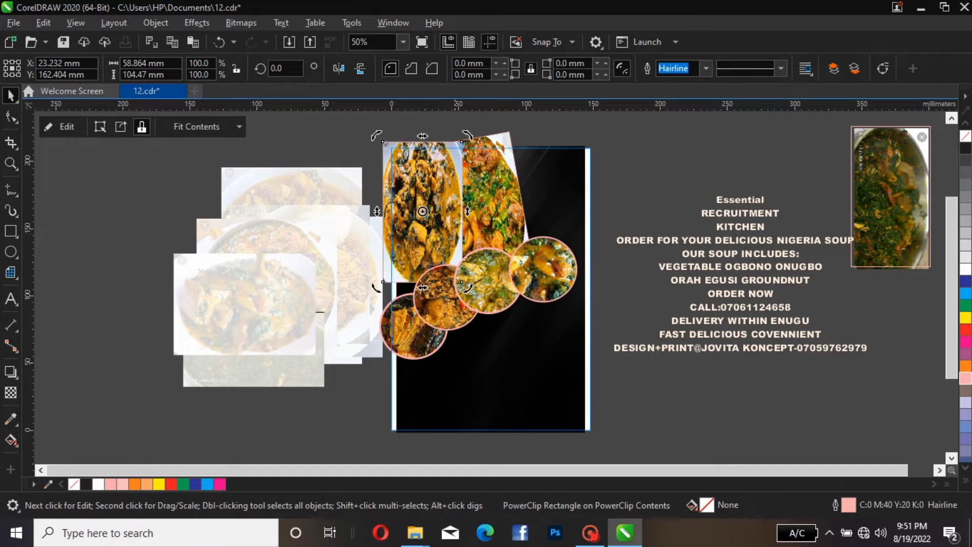
{"action": "left_click_drag", "start_coordinate": [468, 287], "coordinate": [501, 267]}
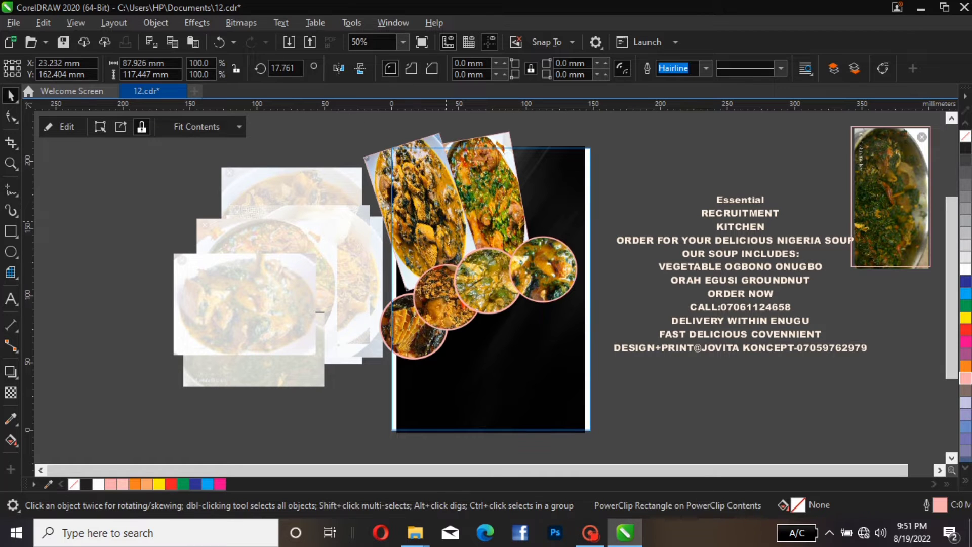
{"action": "left_click_drag", "start_coordinate": [448, 235], "coordinate": [440, 200]}
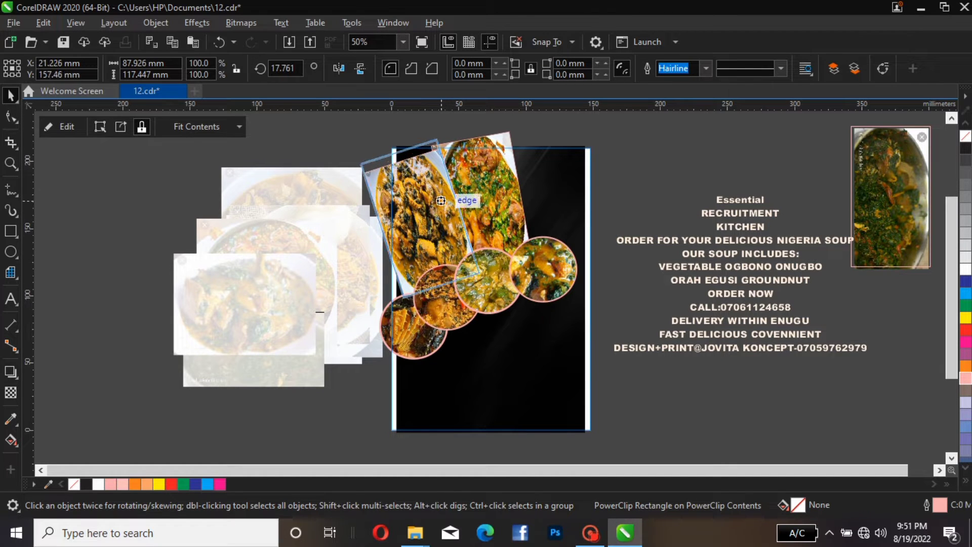
{"action": "left_click_drag", "start_coordinate": [441, 200], "coordinate": [441, 200]}
{"action": "mouse_move", "coordinate": [625, 196]}
{"action": "left_mouse_down"}
{"action": "mouse_move", "coordinate": [884, 198]}
{"action": "mouse_move", "coordinate": [855, 189]}
{"action": "mouse_move", "coordinate": [865, 212]}
{"action": "mouse_move", "coordinate": [651, 217]}
{"action": "left_mouse_up"}
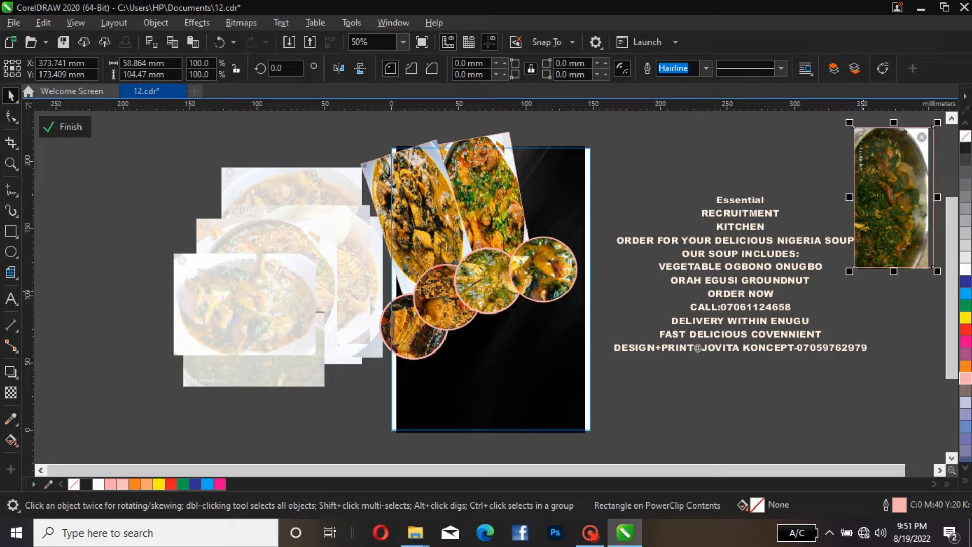
{"action": "key", "text": "Escape"}
PowerClip the last food photo inside the remaining rectangle
{"action": "left_click", "coordinate": [891, 198]}
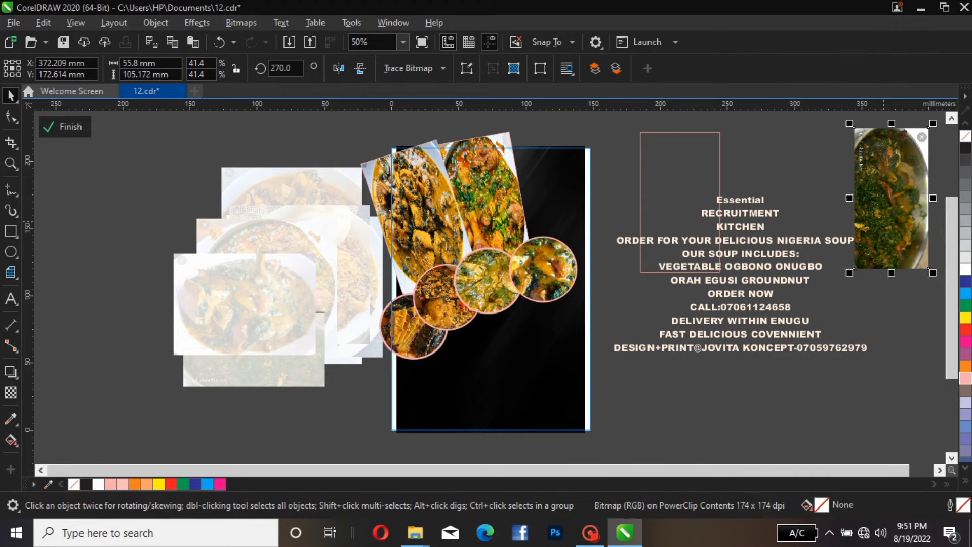
{"action": "right_click", "coordinate": [887, 198]}
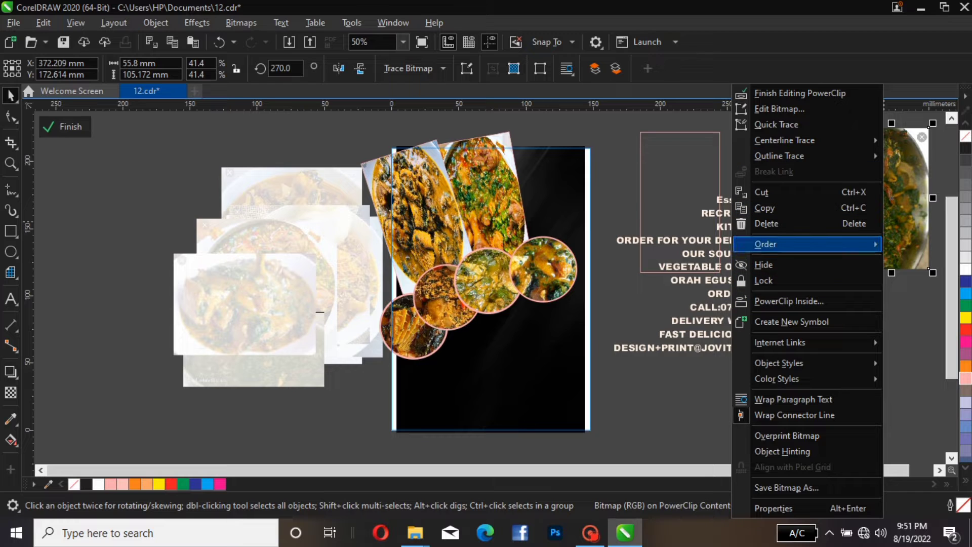
{"action": "left_click", "coordinate": [789, 300]}
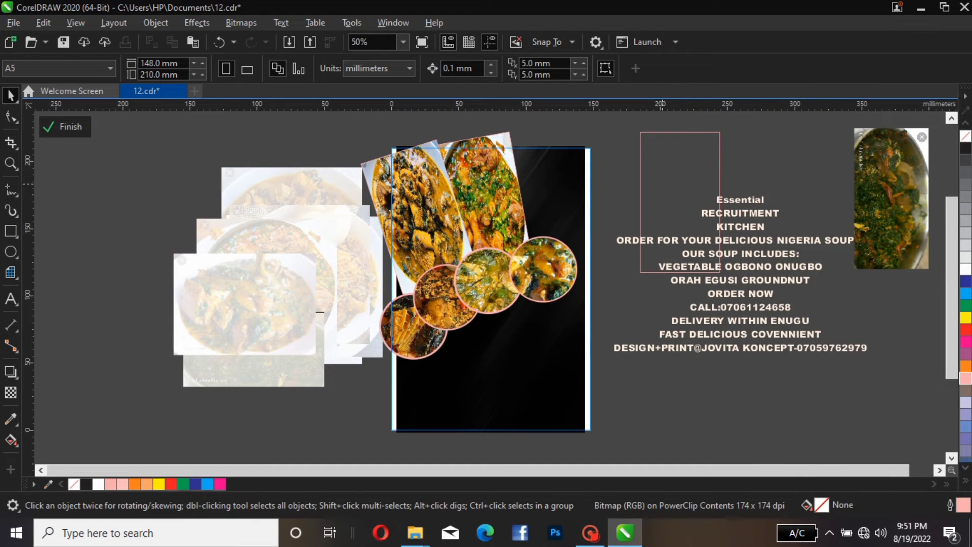
{"action": "left_click", "coordinate": [680, 202]}
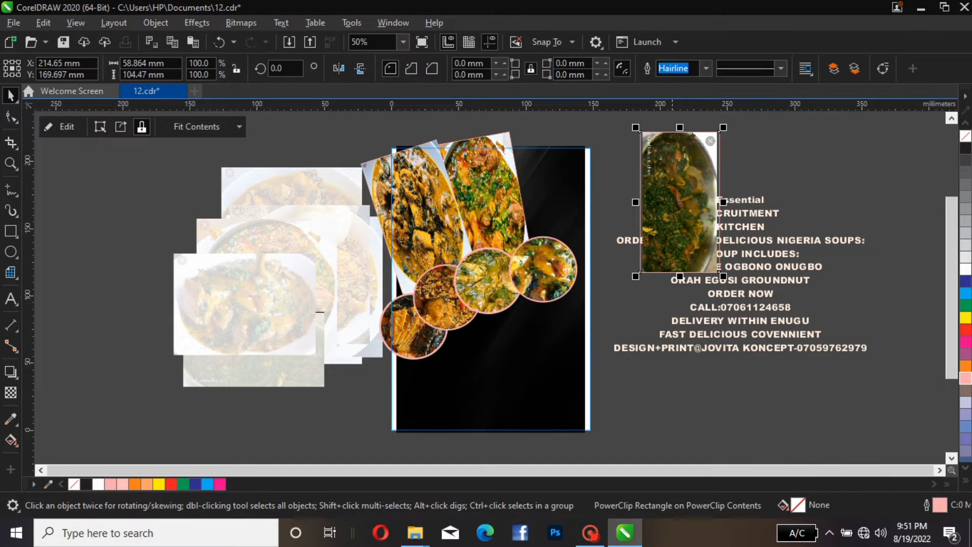
Move this photo frame to the page's upper-right corner and rotate it about 13°
{"action": "left_click_drag", "start_coordinate": [719, 211], "coordinate": [599, 208]}
{"action": "left_click", "coordinate": [600, 209]}
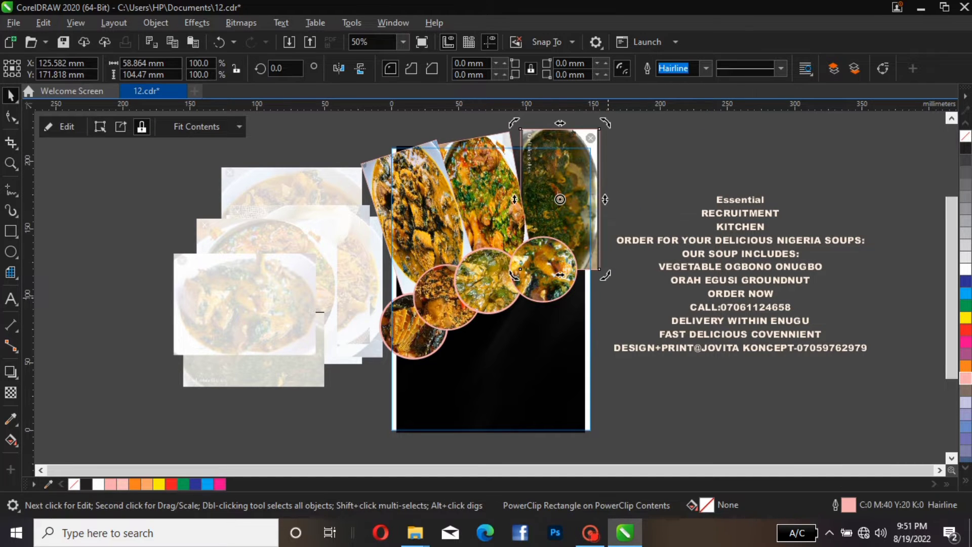
{"action": "mouse_move", "coordinate": [606, 275]}
{"action": "left_mouse_down"}
{"action": "mouse_move", "coordinate": [624, 274]}
{"action": "mouse_move", "coordinate": [615, 258]}
{"action": "left_mouse_up"}
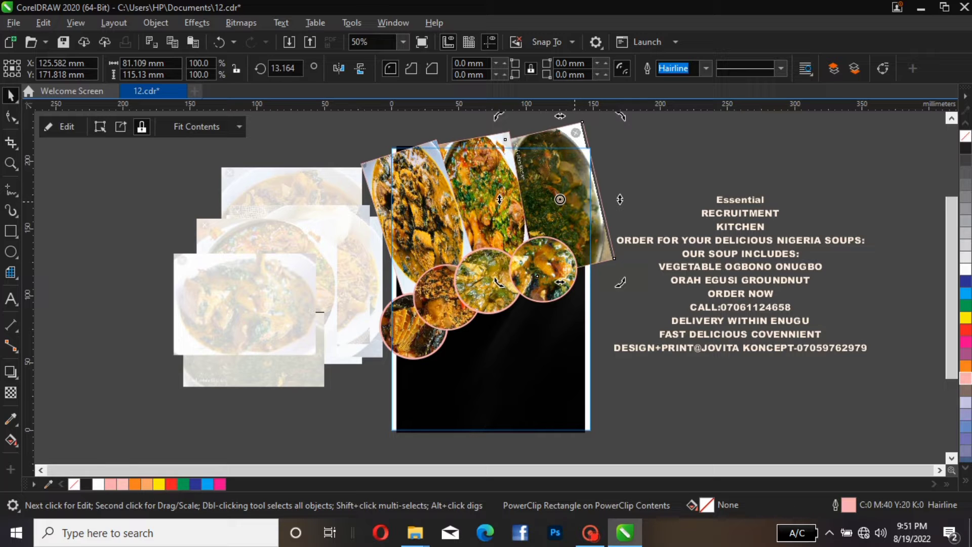
Set the upper-right photo frame's outline width to 8.0 pt
{"action": "left_click", "coordinate": [706, 67]}
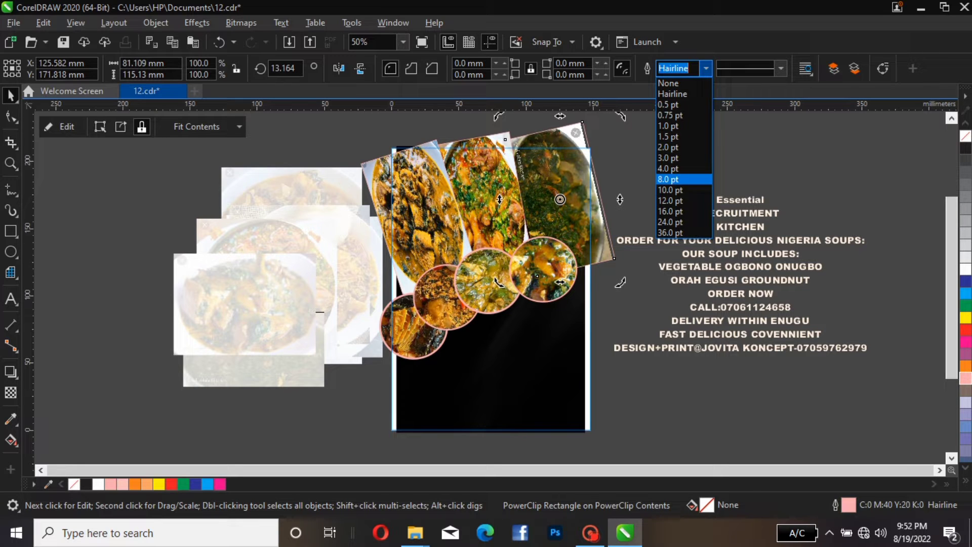
{"action": "left_click", "coordinate": [670, 179]}
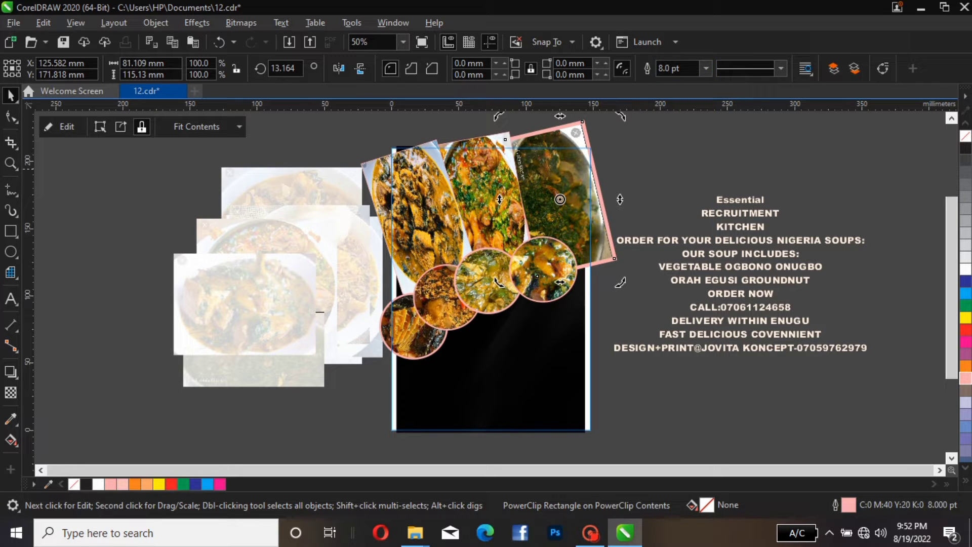
Apply a thick outline width to the middle photo frame
{"action": "left_click", "coordinate": [507, 192]}
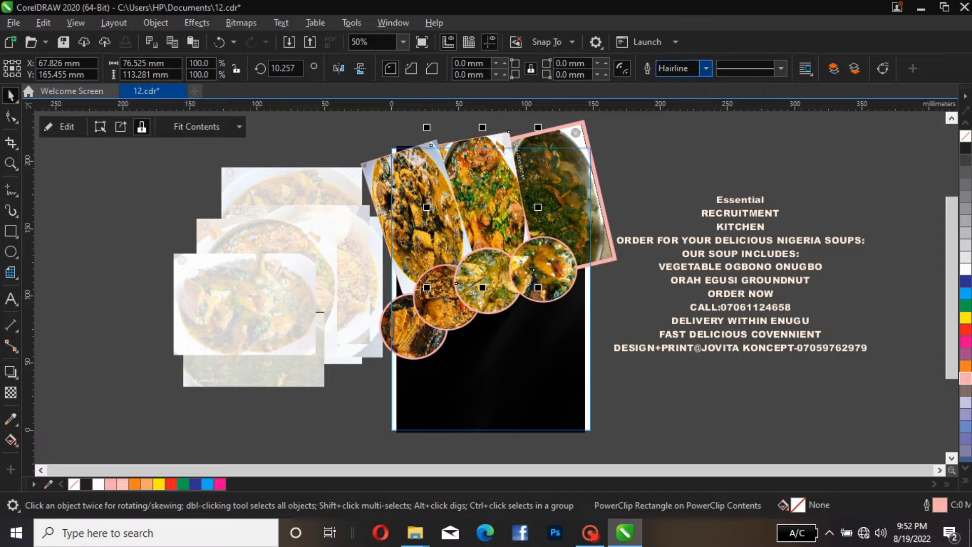
{"action": "left_click", "coordinate": [706, 68]}
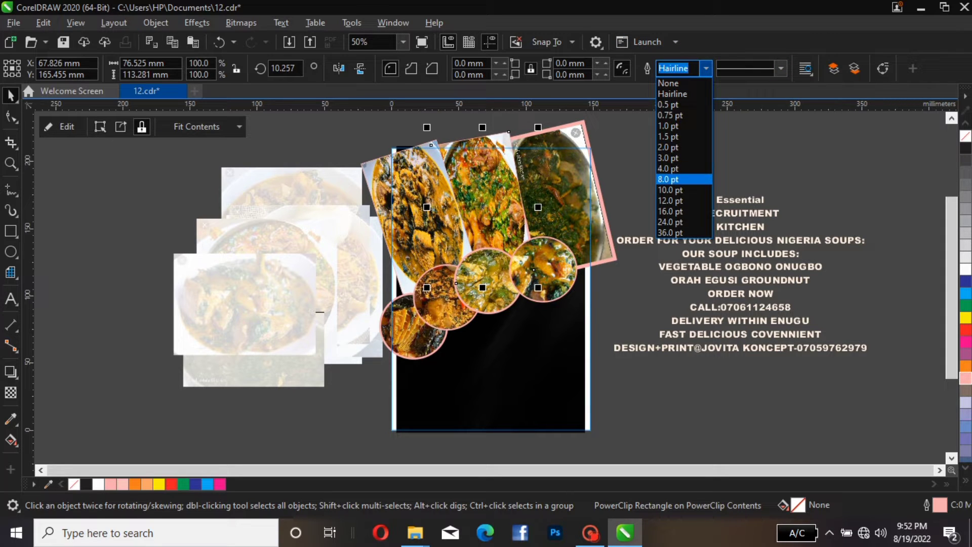
{"action": "left_click", "coordinate": [669, 170]}
Give the left photo frame an 8.0 pt white outline
{"action": "left_click", "coordinate": [440, 217]}
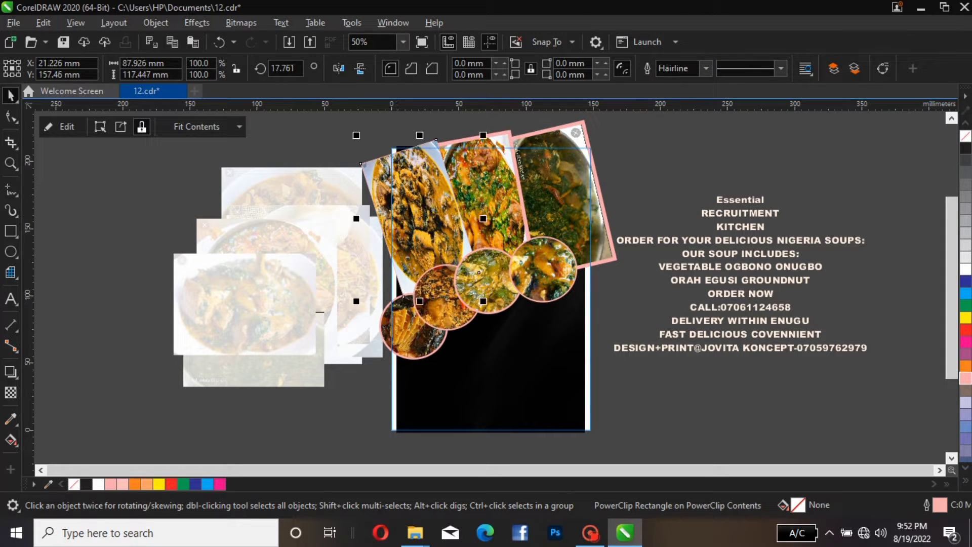
{"action": "left_click", "coordinate": [707, 68]}
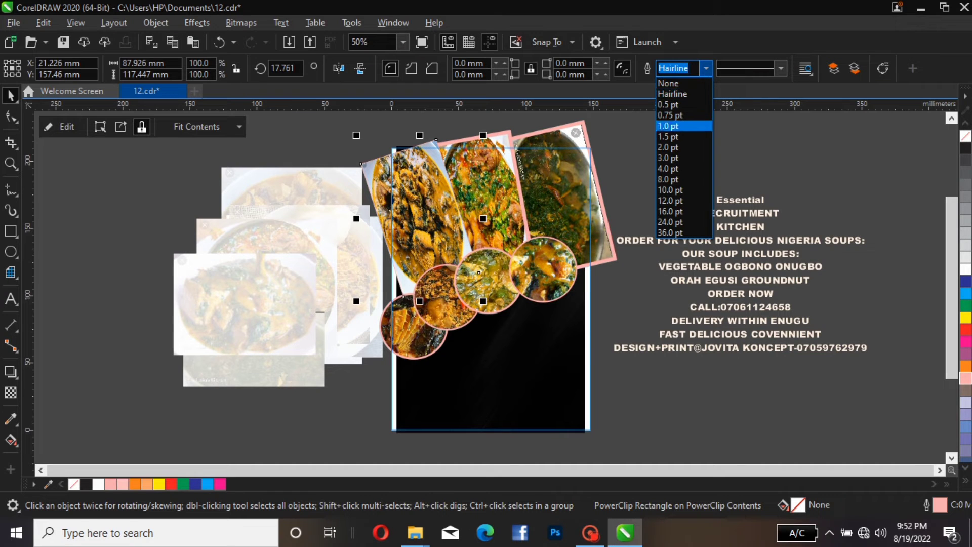
{"action": "left_click", "coordinate": [684, 178]}
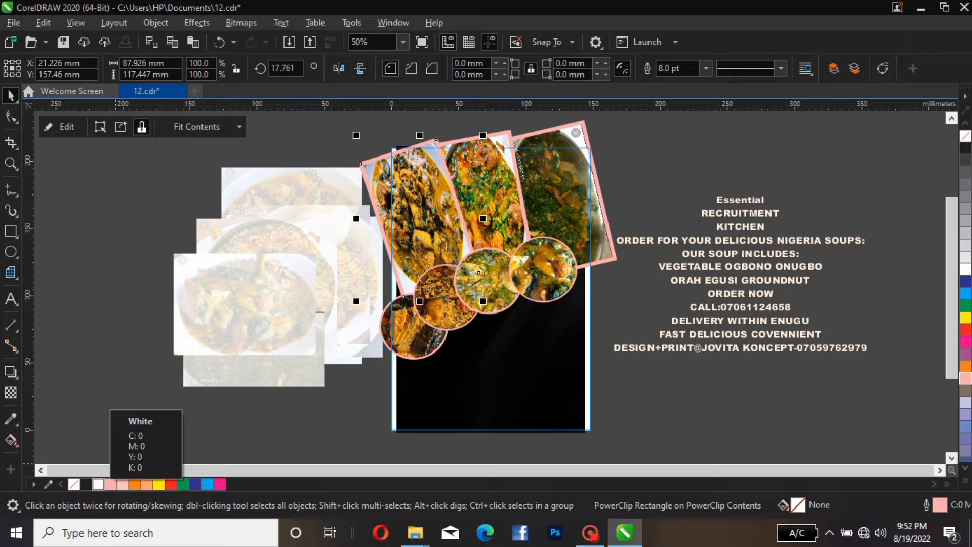
{"action": "right_click", "coordinate": [99, 484]}
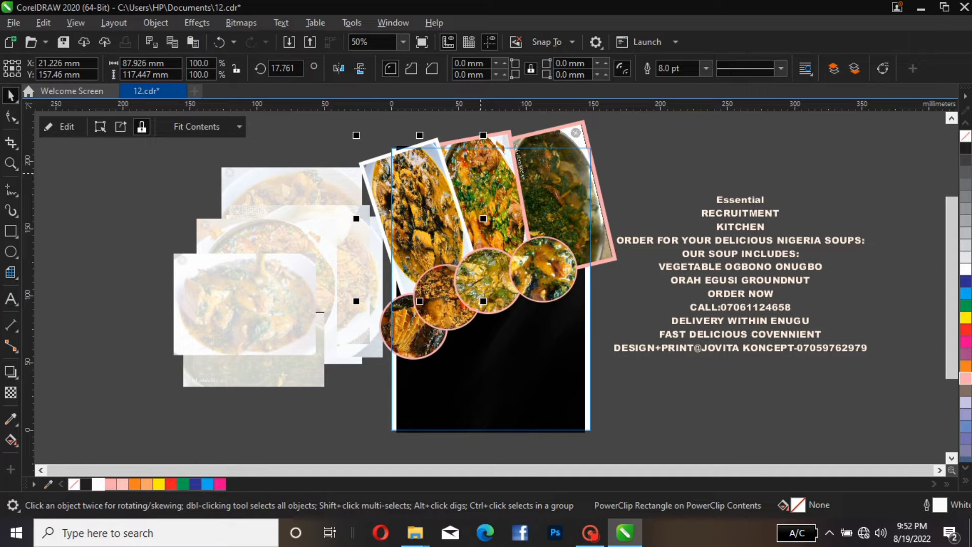
Change the outlines of the middle and right photo frames to white
{"action": "left_click", "coordinate": [481, 173]}
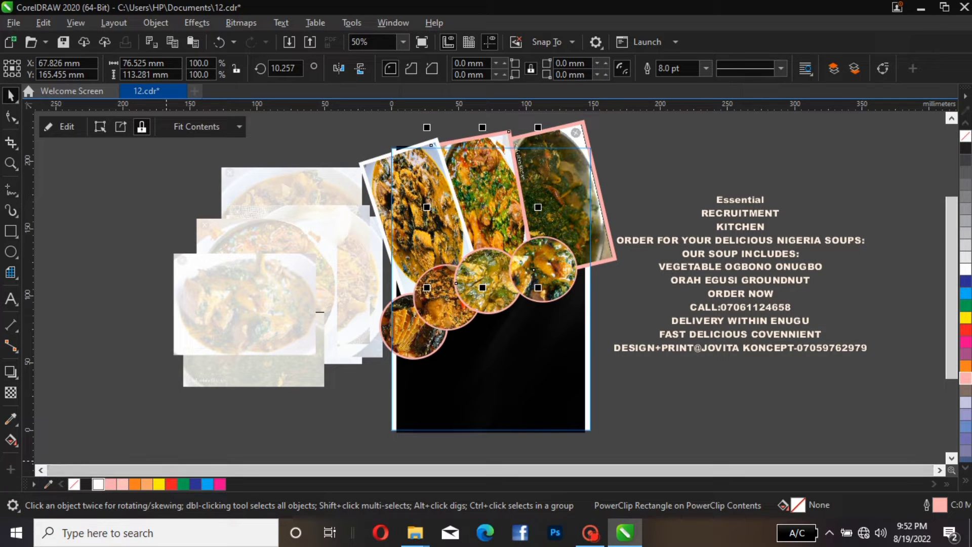
{"action": "right_click", "coordinate": [98, 484]}
{"action": "left_click", "coordinate": [560, 173]}
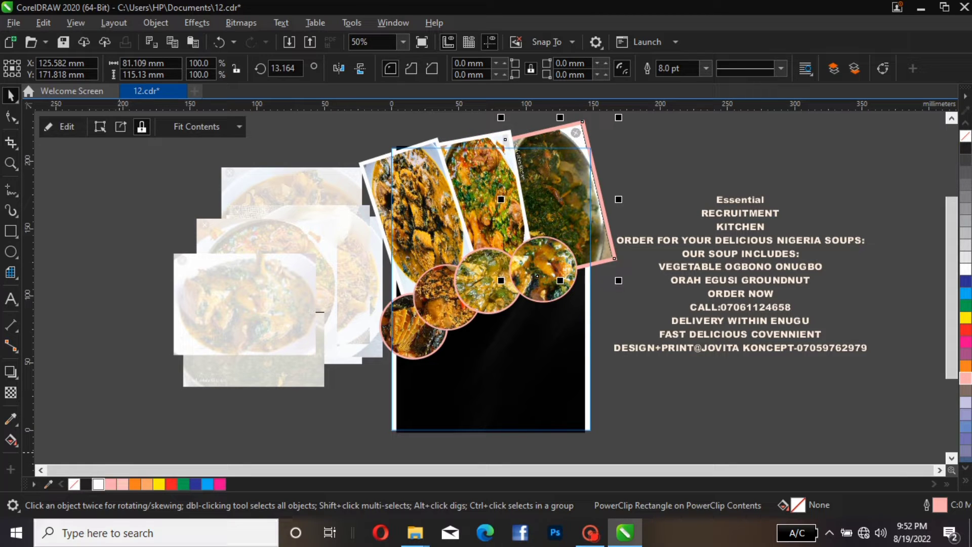
{"action": "right_click", "coordinate": [98, 484]}
Move, resize and rotate the left photo frame to about 24° so it fills the page's upper-left corner
{"action": "left_click", "coordinate": [624, 161]}
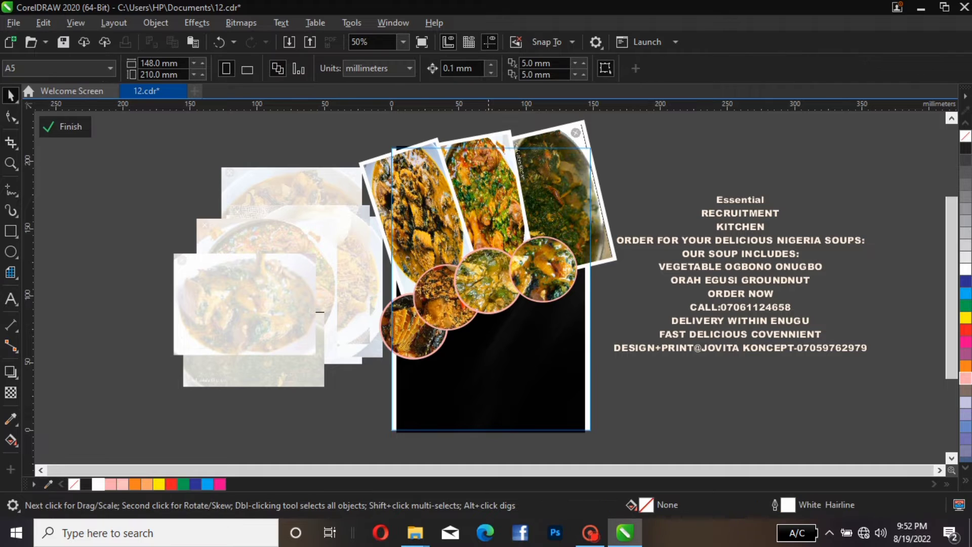
{"action": "left_click", "coordinate": [420, 226]}
{"action": "left_click_drag", "start_coordinate": [425, 200], "coordinate": [421, 218]}
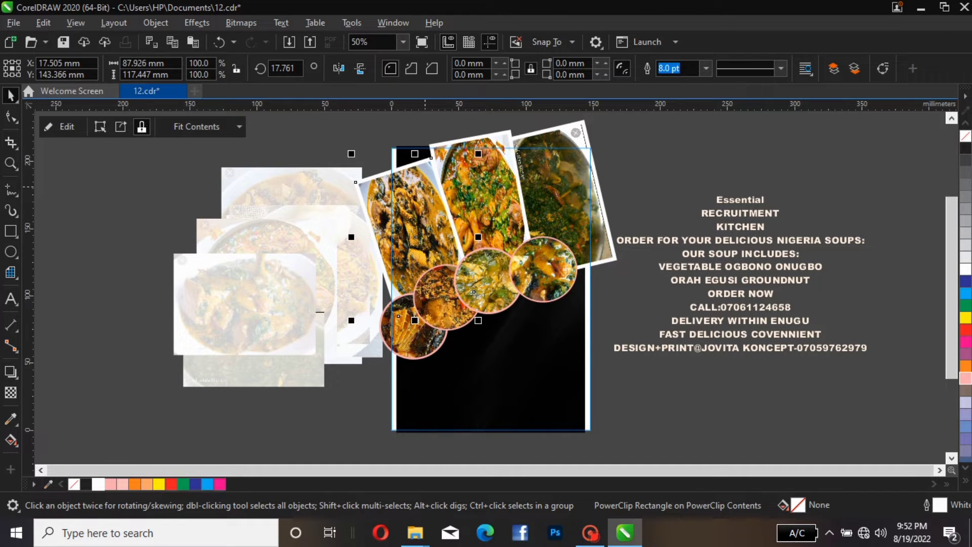
{"action": "mouse_move", "coordinate": [415, 154]}
{"action": "left_mouse_down"}
{"action": "mouse_move", "coordinate": [415, 122]}
{"action": "mouse_move", "coordinate": [415, 168]}
{"action": "left_mouse_up"}
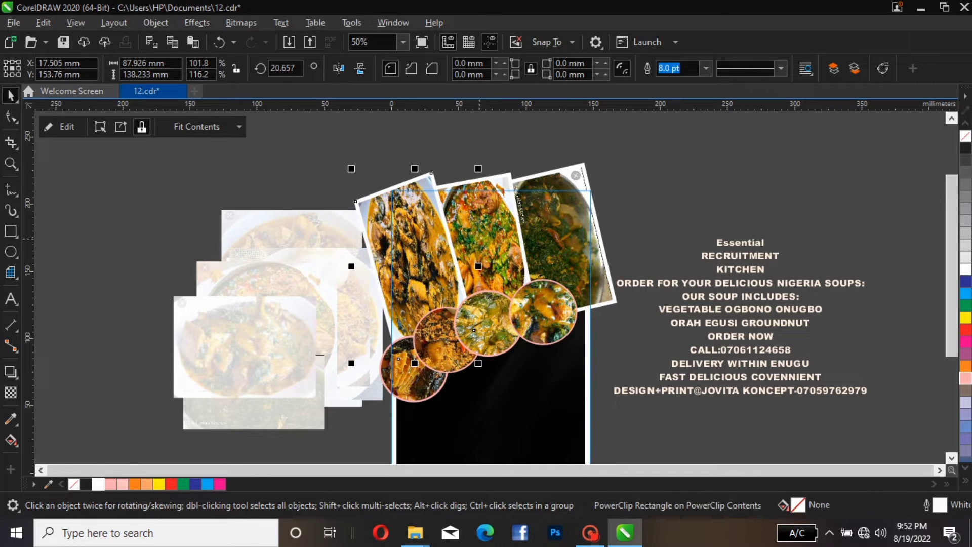
{"action": "left_click", "coordinate": [499, 231]}
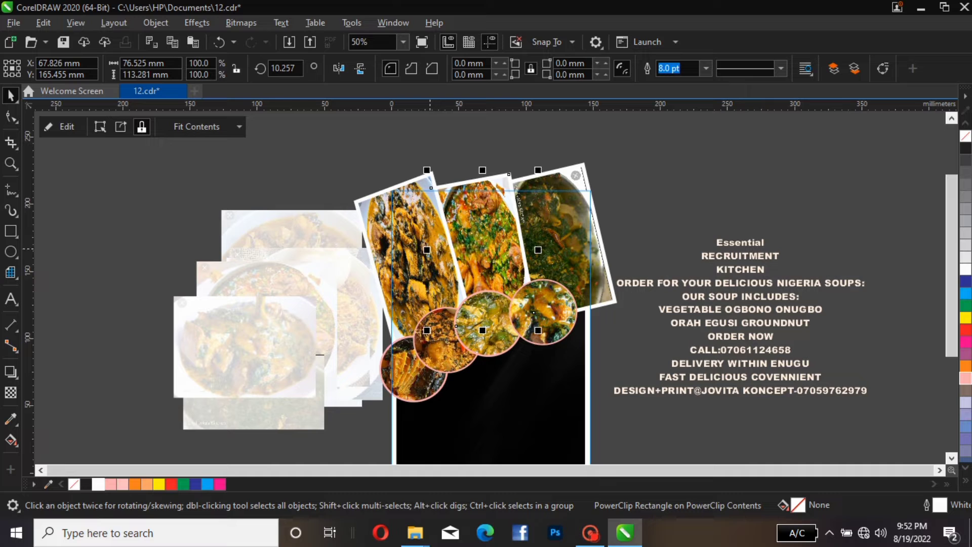
{"action": "mouse_move", "coordinate": [426, 250]}
{"action": "left_mouse_down"}
{"action": "mouse_move", "coordinate": [469, 266]}
{"action": "mouse_move", "coordinate": [428, 248]}
{"action": "left_mouse_up"}
{"action": "left_click", "coordinate": [439, 241]}
{"action": "left_click", "coordinate": [420, 248]}
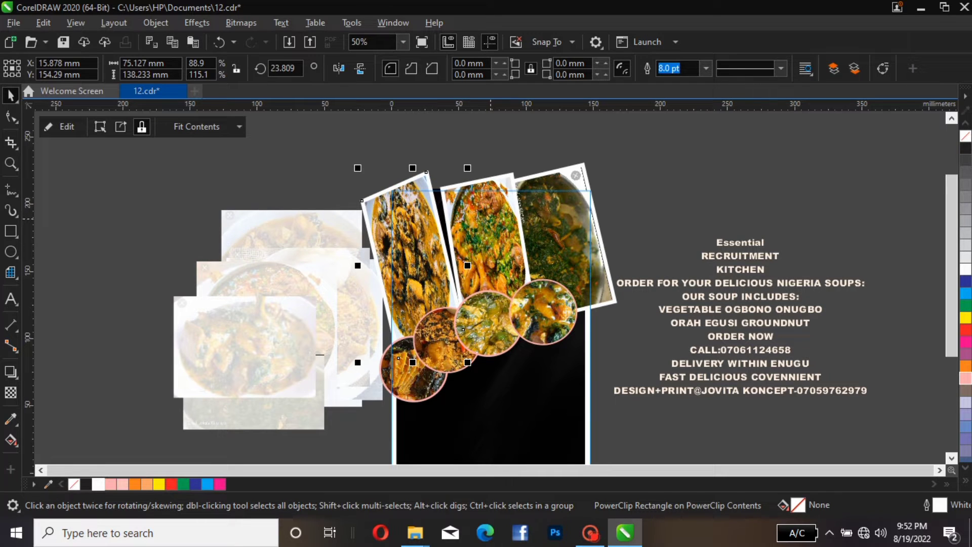
Resize the middle photo frame, rotate it to about 15° and shift it slightly left
{"action": "left_click", "coordinate": [517, 280]}
{"action": "left_click", "coordinate": [519, 281]}
{"action": "left_click_drag", "start_coordinate": [539, 332], "coordinate": [544, 330]}
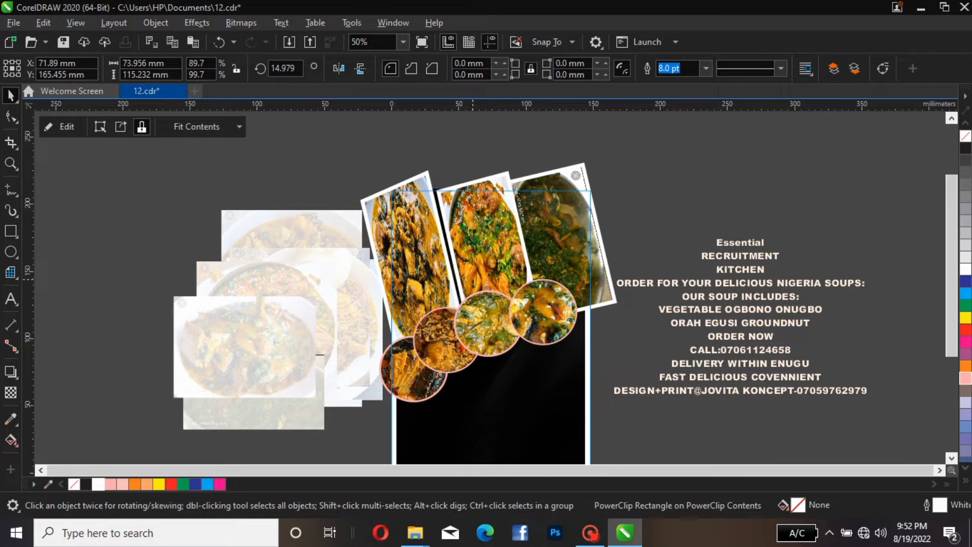
{"action": "mouse_move", "coordinate": [482, 264]}
{"action": "left_mouse_down"}
{"action": "mouse_move", "coordinate": [447, 264]}
{"action": "mouse_move", "coordinate": [476, 264]}
{"action": "left_mouse_up"}
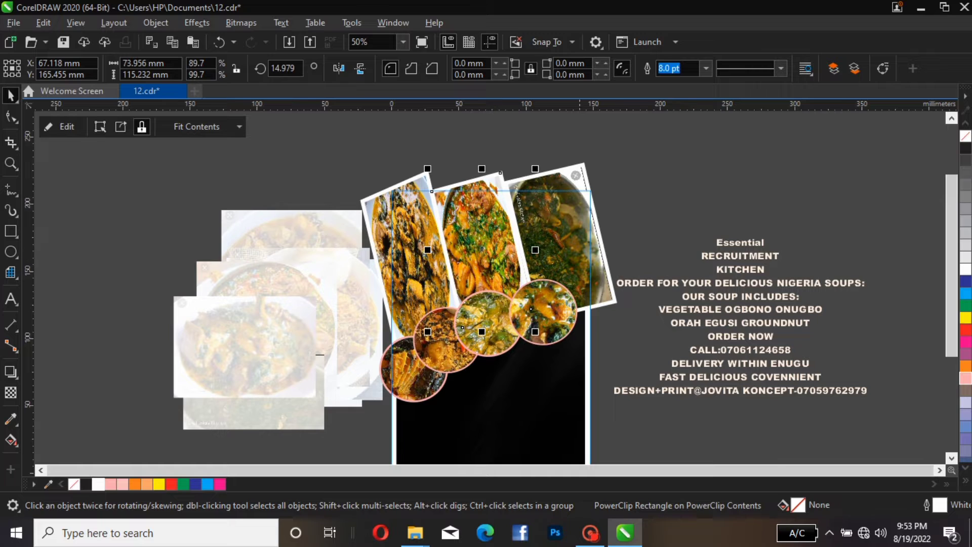
Move the right photo frame slightly up and finish editing the PowerClip contents
{"action": "left_click", "coordinate": [590, 231]}
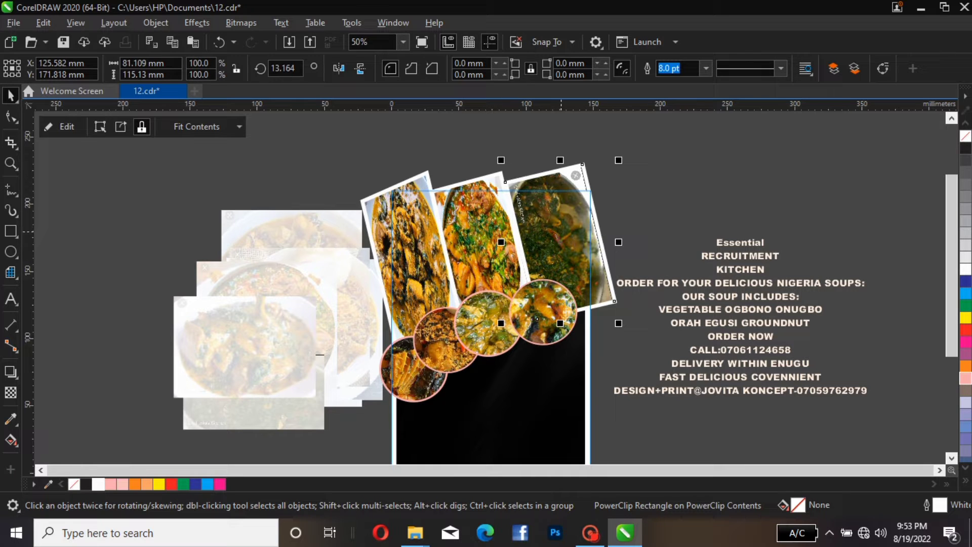
{"action": "mouse_move", "coordinate": [562, 232]}
{"action": "left_mouse_down"}
{"action": "mouse_move", "coordinate": [547, 230]}
{"action": "mouse_move", "coordinate": [559, 220]}
{"action": "left_mouse_up"}
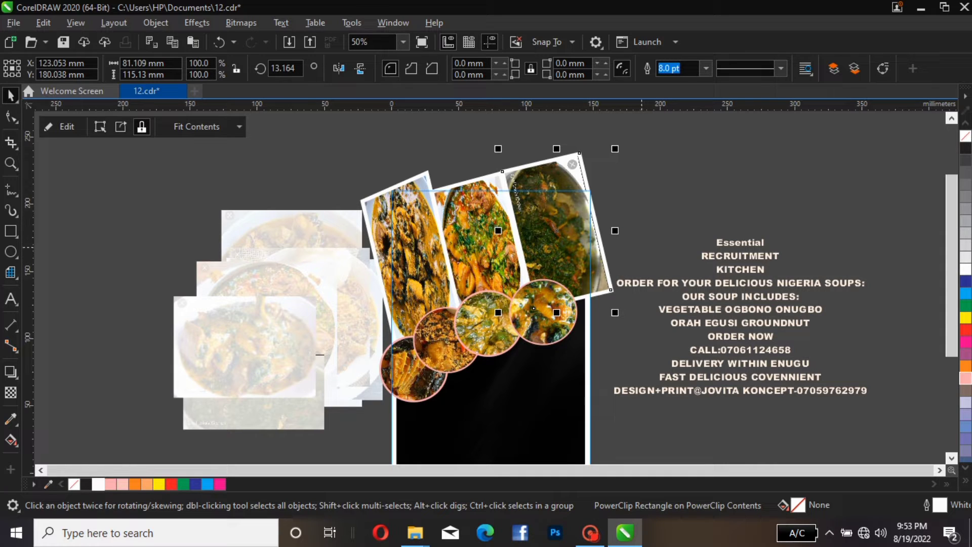
{"action": "left_click", "coordinate": [60, 127]}
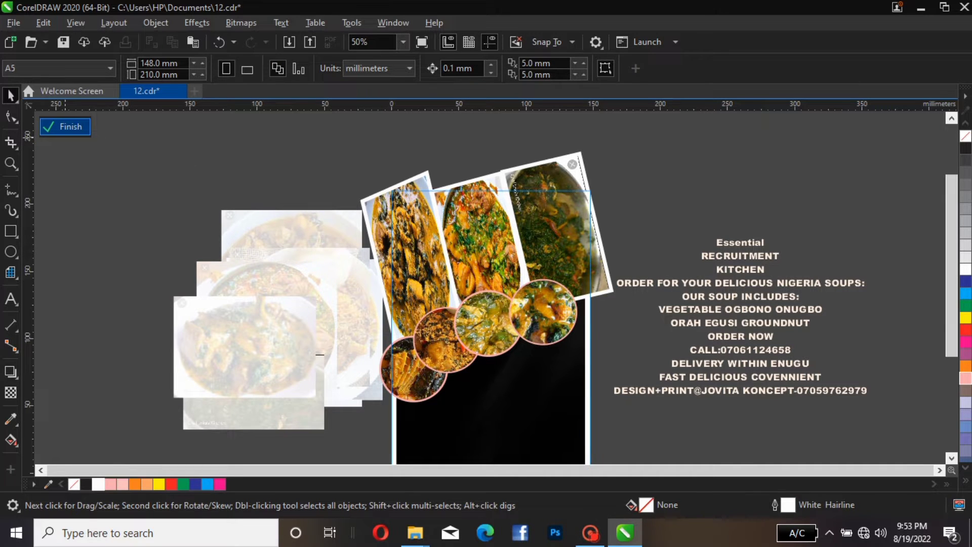
{"action": "left_click", "coordinate": [66, 127]}
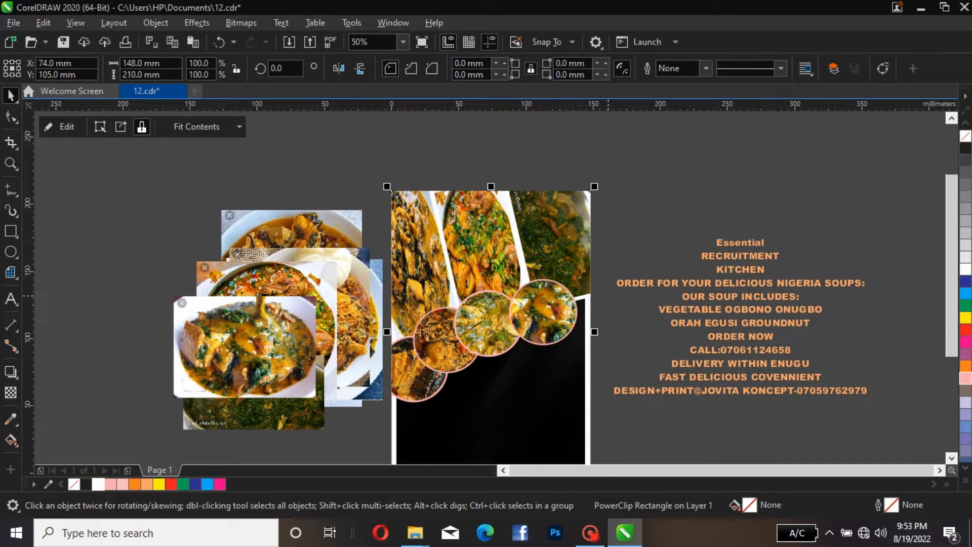
Shift the flyer text block slightly and break it apart into separate lines
{"action": "scroll", "coordinate": [491, 296], "scroll_direction": "down", "scroll_amount": 2}
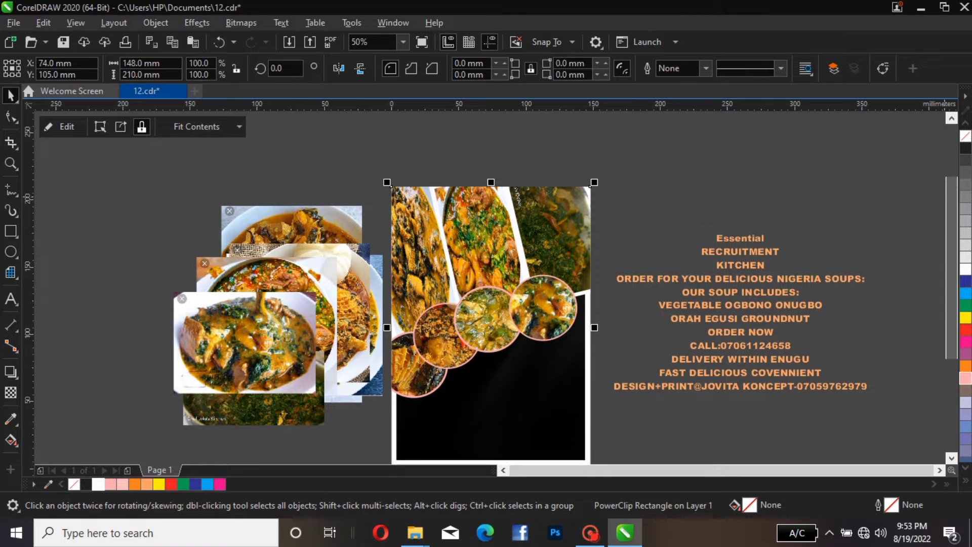
{"action": "scroll", "coordinate": [491, 295], "scroll_direction": "down", "scroll_amount": 1}
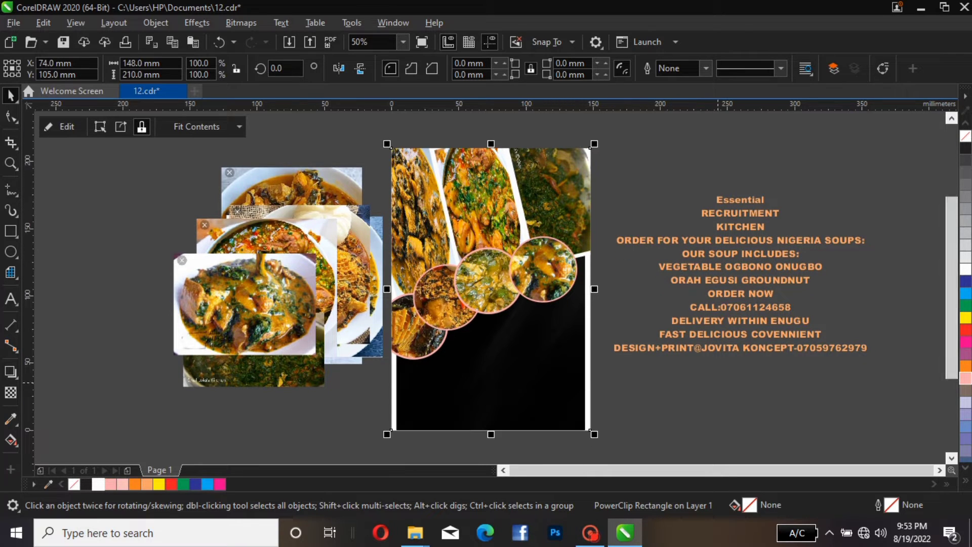
{"action": "left_click", "coordinate": [736, 266]}
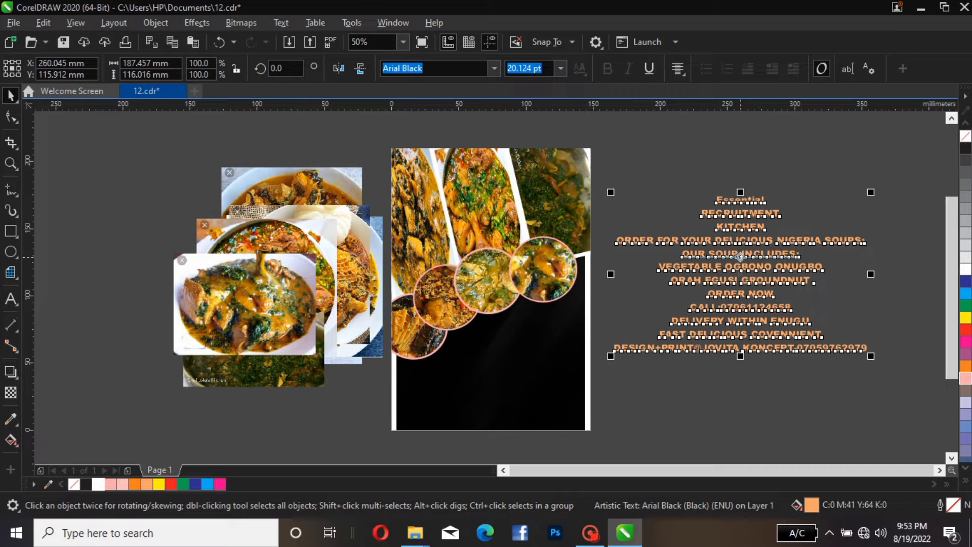
{"action": "mouse_move", "coordinate": [740, 257]}
{"action": "left_mouse_down"}
{"action": "mouse_move", "coordinate": [669, 342]}
{"action": "mouse_move", "coordinate": [485, 324]}
{"action": "mouse_move", "coordinate": [746, 257]}
{"action": "left_mouse_up"}
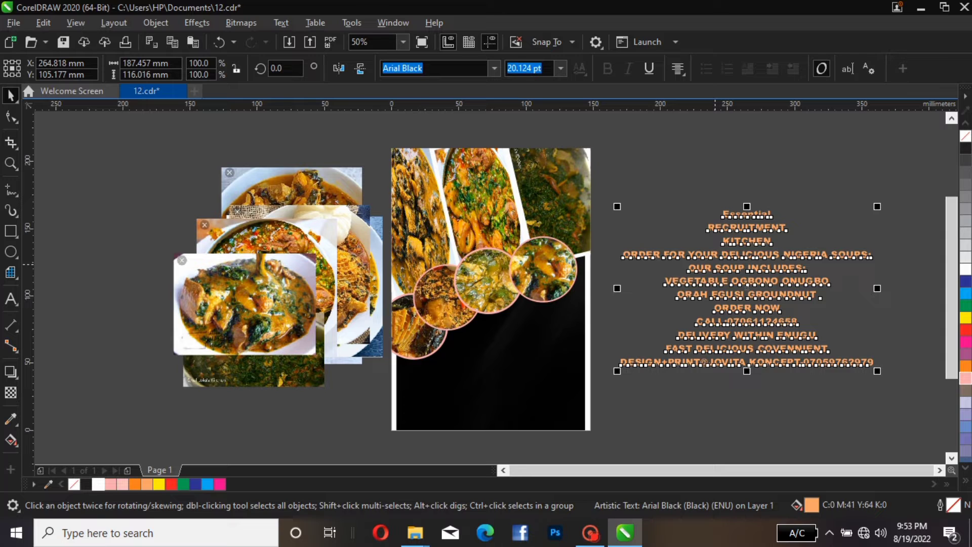
{"action": "key", "text": "ctrl+k"}
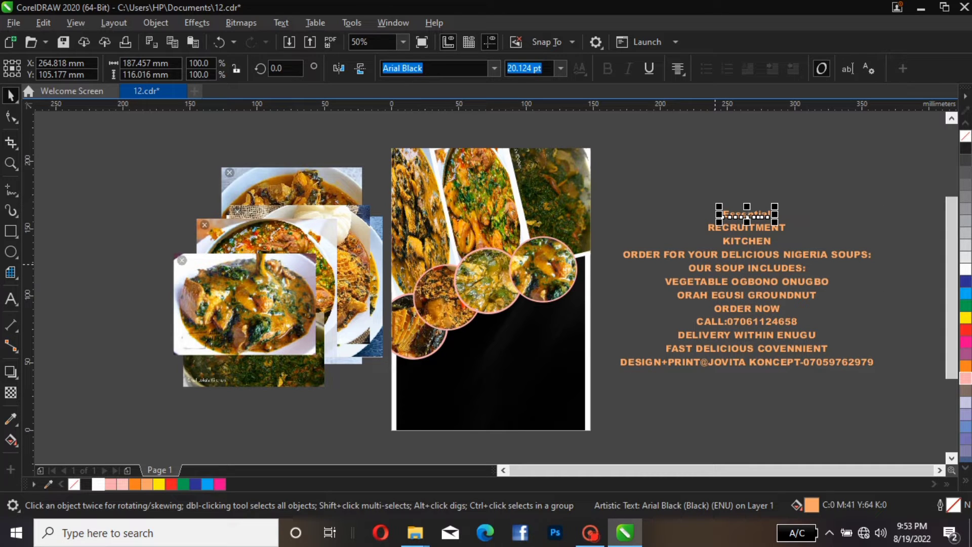
Examine the separated text lines one by one
{"action": "left_click", "coordinate": [713, 191]}
{"action": "left_click", "coordinate": [747, 228]}
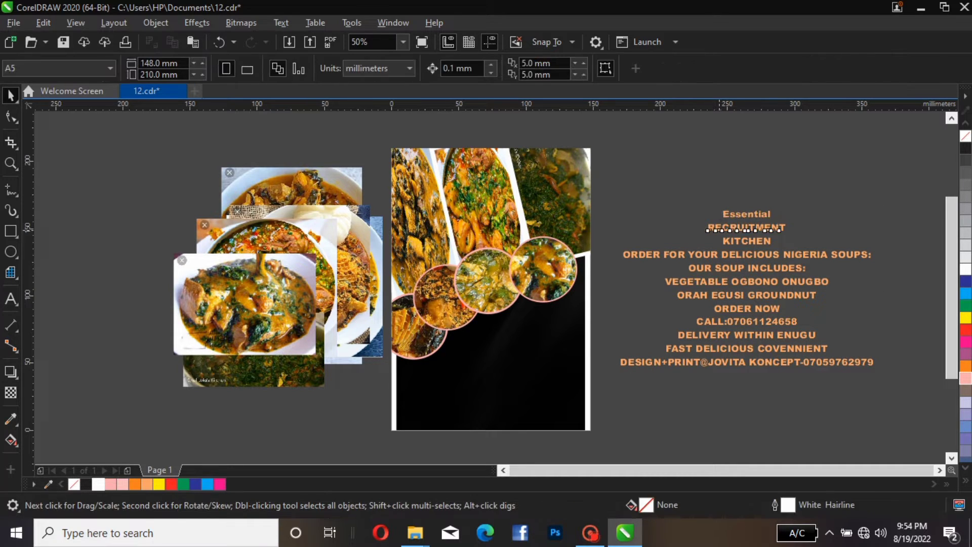
{"action": "left_click", "coordinate": [784, 297]}
{"action": "left_click", "coordinate": [784, 322]}
{"action": "left_click", "coordinate": [788, 363]}
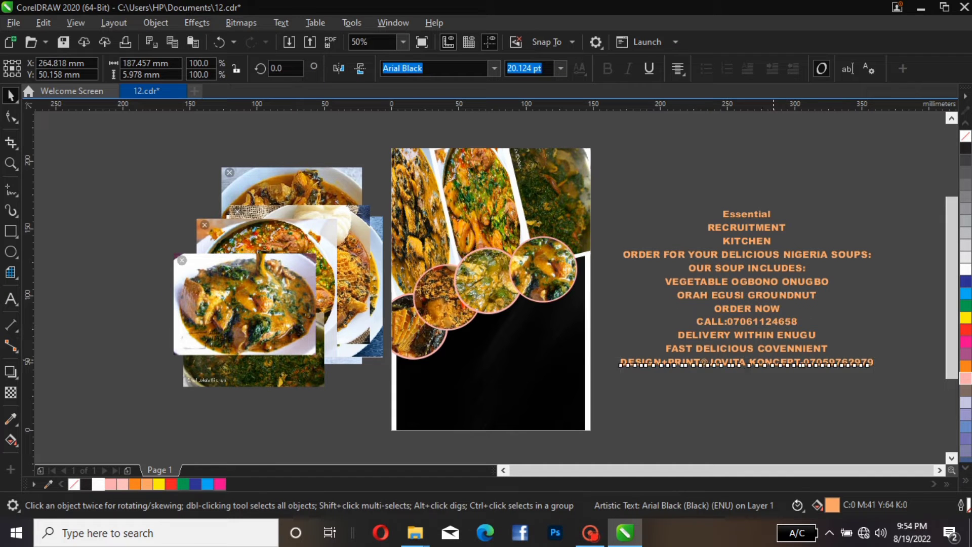
{"action": "left_click", "coordinate": [796, 349]}
{"action": "left_click", "coordinate": [773, 309]}
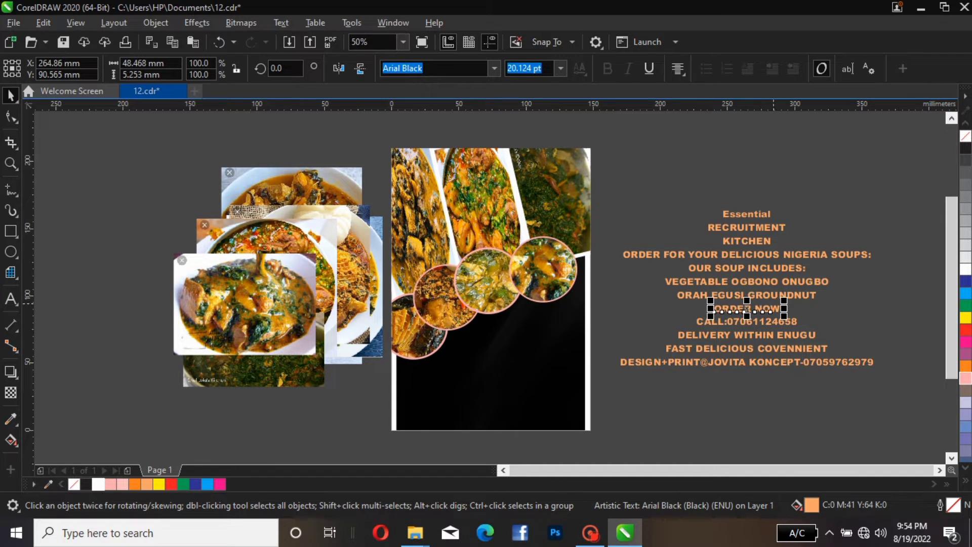
{"action": "left_click", "coordinate": [768, 268]}
{"action": "left_click", "coordinate": [755, 242]}
{"action": "left_click", "coordinate": [756, 228]}
{"action": "left_click", "coordinate": [671, 200]}
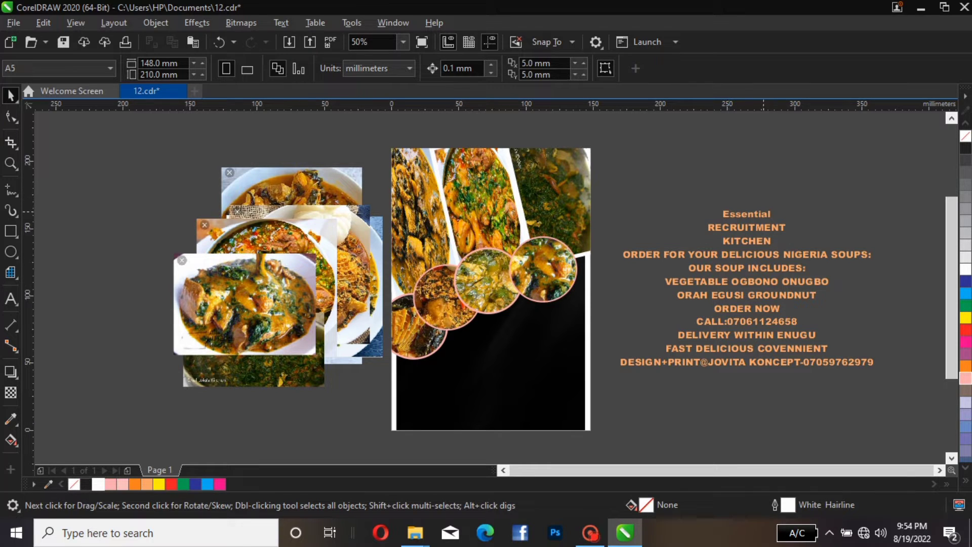
Move the word Essential onto the page's black area below the circles, enlarging it to about 31 pt
{"action": "left_click", "coordinate": [758, 217]}
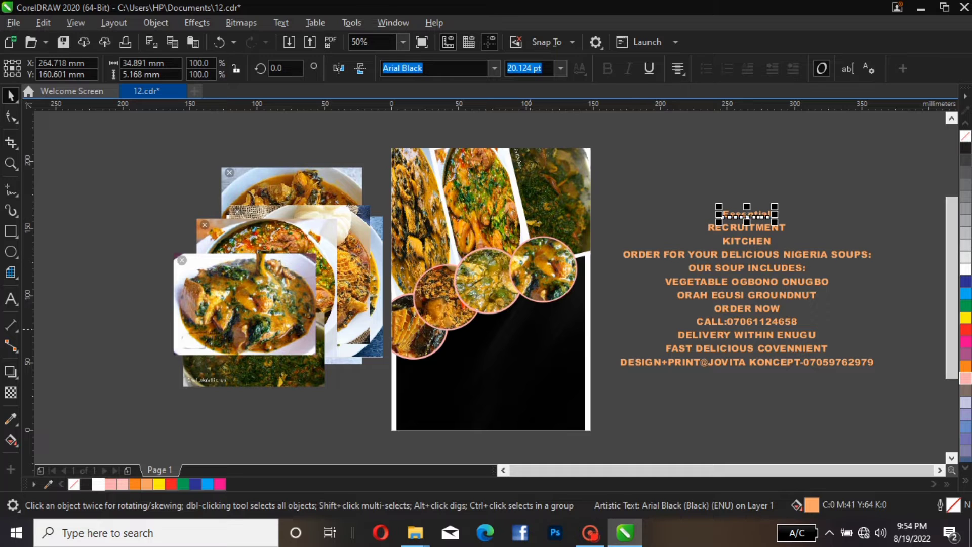
{"action": "left_click_drag", "start_coordinate": [760, 217], "coordinate": [586, 300]}
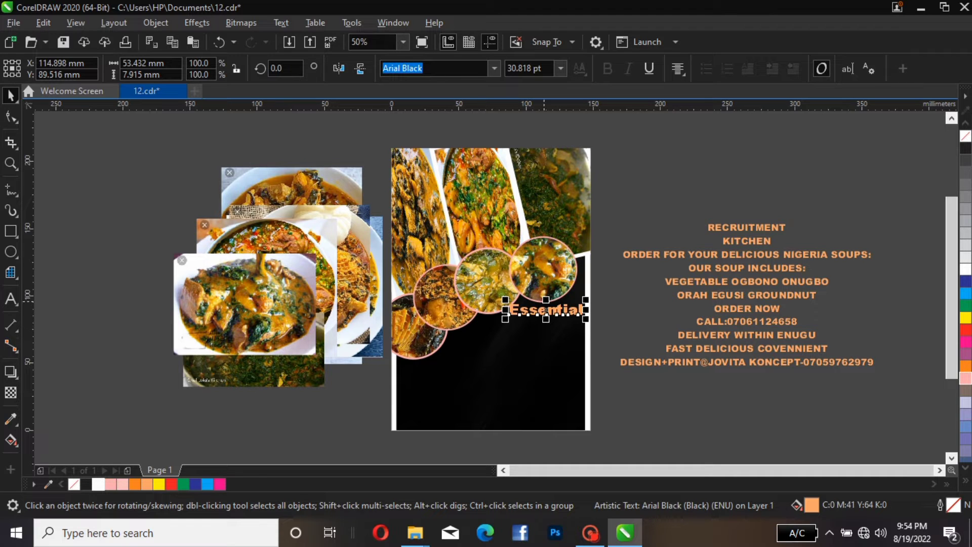
{"action": "mouse_move", "coordinate": [546, 309]}
{"action": "left_mouse_down"}
{"action": "mouse_move", "coordinate": [500, 269]}
{"action": "mouse_move", "coordinate": [542, 314]}
{"action": "left_mouse_up"}
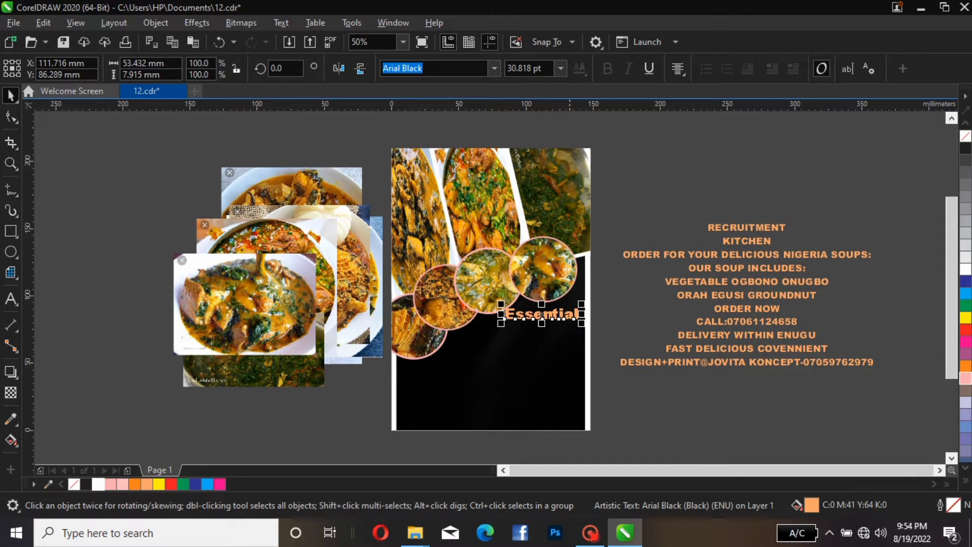
{"action": "key", "text": "Escape"}
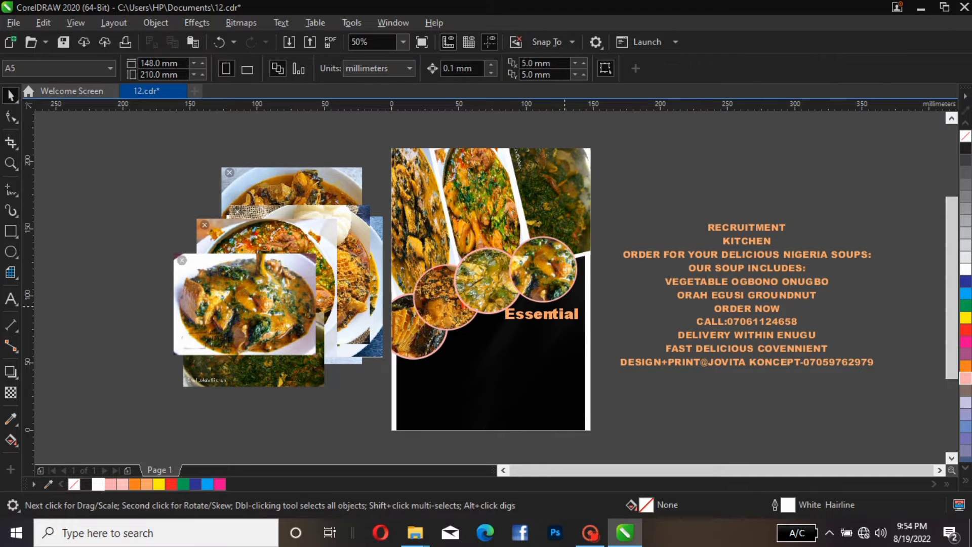
Fine-tune the Essential text's size and nudge it slightly to the right
{"action": "left_click", "coordinate": [542, 314]}
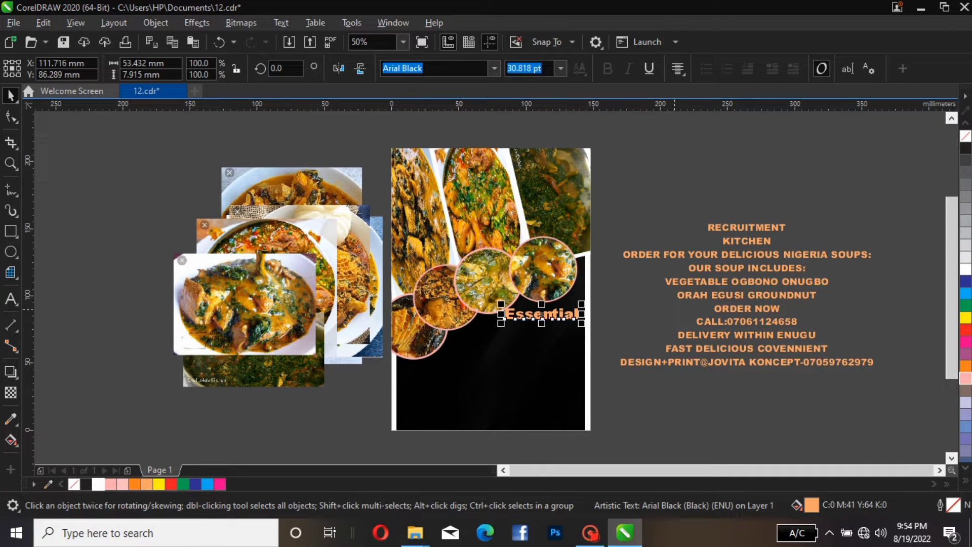
{"action": "left_click_drag", "start_coordinate": [500, 323], "coordinate": [500, 325]}
{"action": "left_click", "coordinate": [549, 381]}
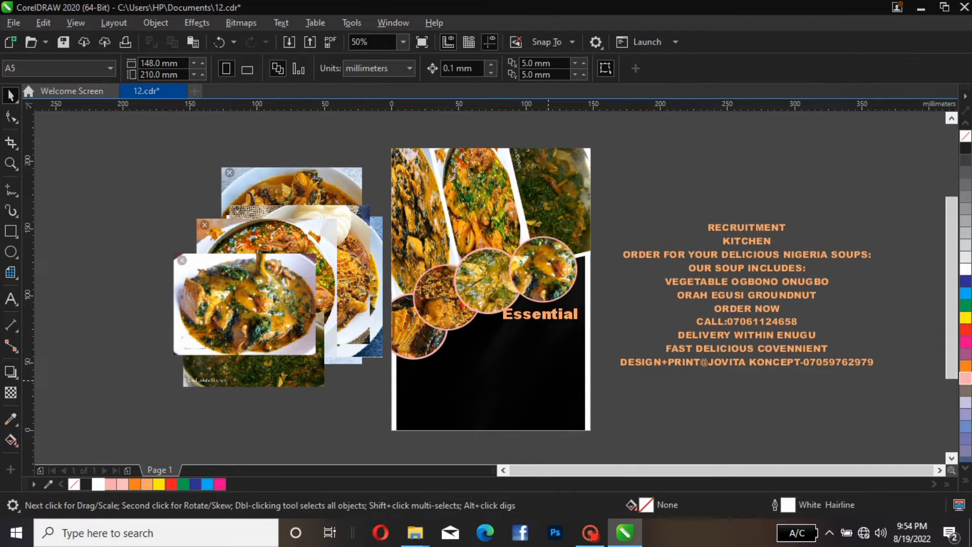
{"action": "left_click", "coordinate": [548, 319]}
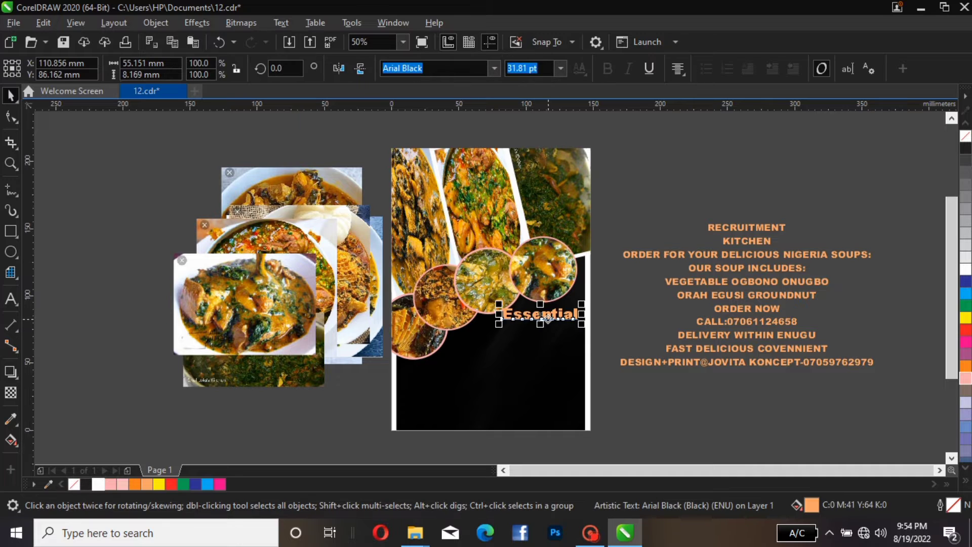
{"action": "key", "text": "Right"}
{"action": "key", "text": "Right"}
{"action": "key", "text": "Right"}
{"action": "key", "text": "Right"}
{"action": "key", "text": "Right"}
{"action": "key", "text": "Right"}
{"action": "key", "text": "Right"}
{"action": "key", "text": "Right"}
{"action": "key", "text": "Right"}
{"action": "key", "text": "Right"}
{"action": "key", "text": "Right"}
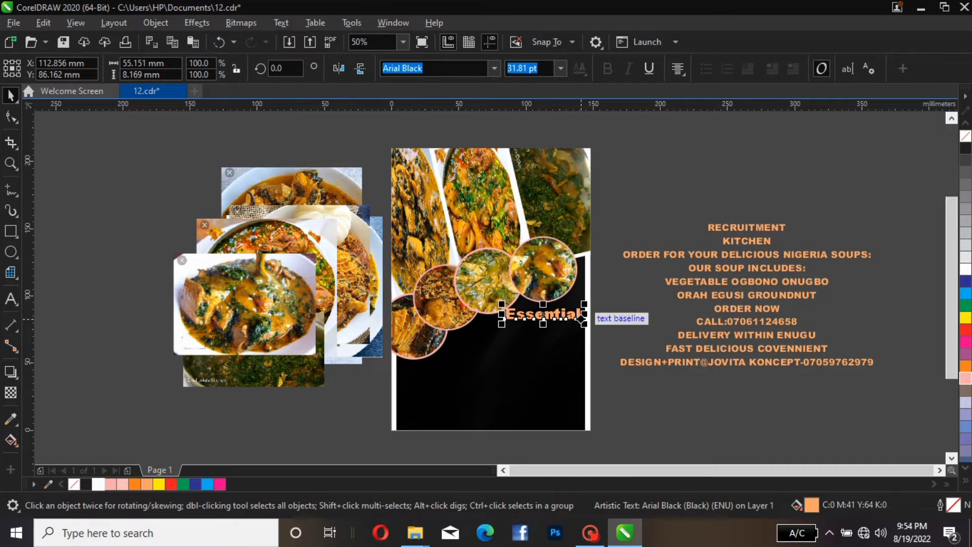
{"action": "key", "text": "Escape"}
{"action": "left_click", "coordinate": [543, 314]}
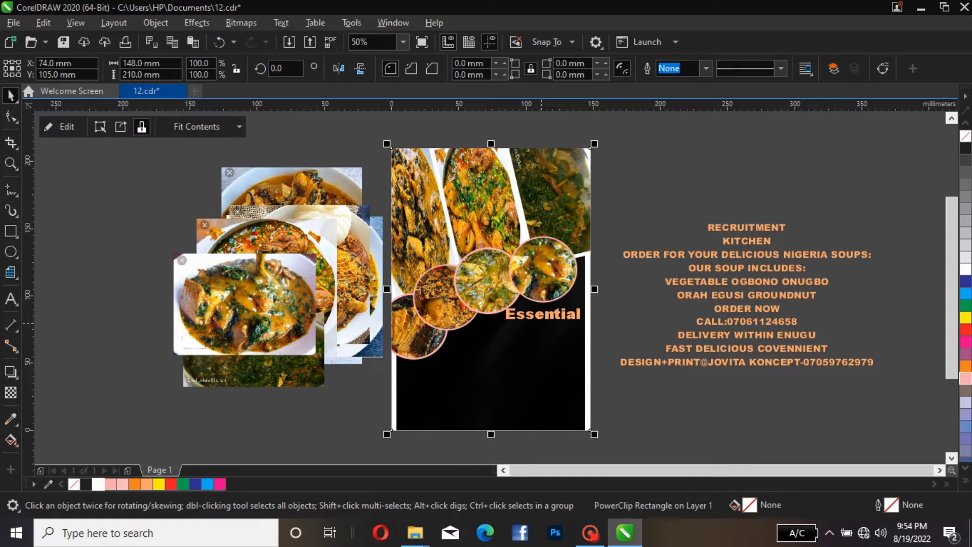
Nudge the Essential text a few steps further to the right
{"action": "left_click", "coordinate": [543, 314]}
{"action": "key", "text": "Right"}
{"action": "key", "text": "Right"}
{"action": "key", "text": "Right"}
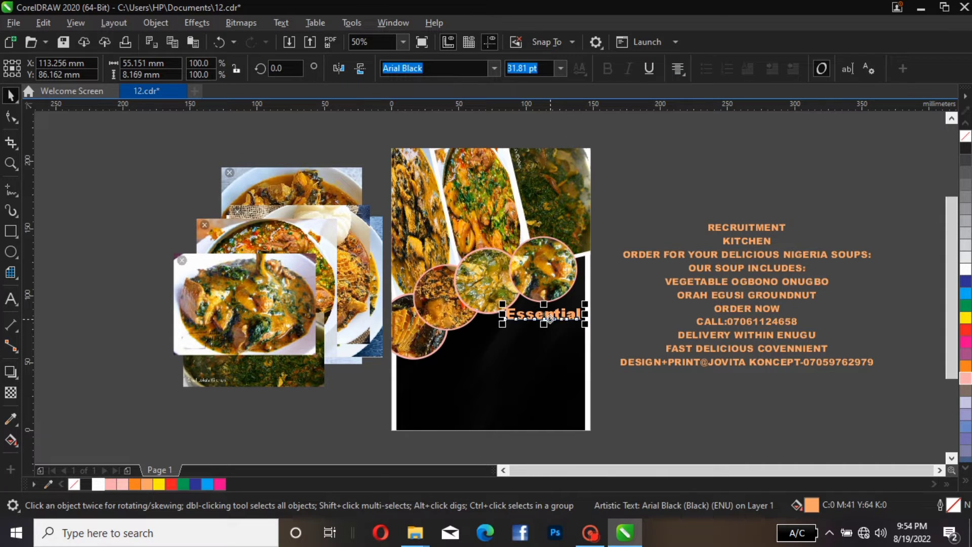
{"action": "left_click", "coordinate": [661, 300]}
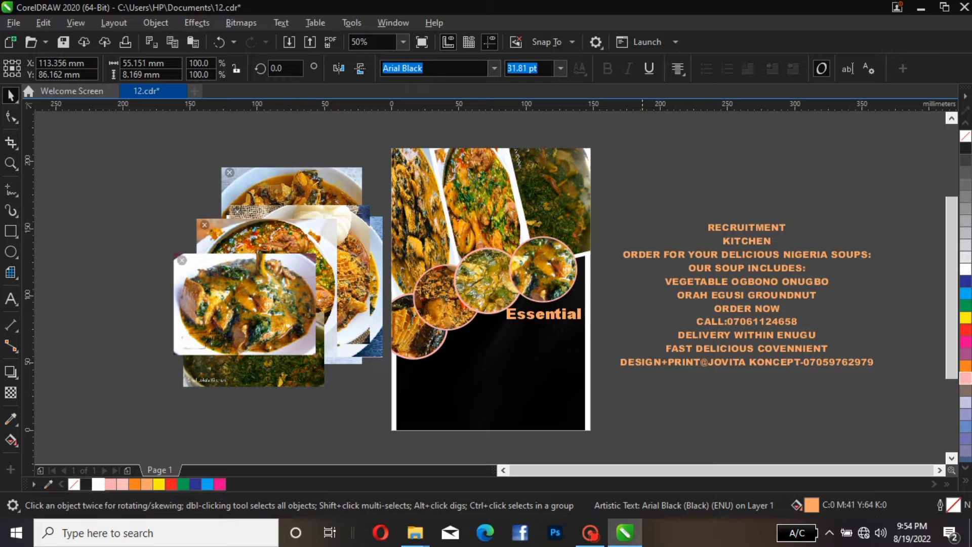
Move the RECRUITMENT line just below Essential on the black area and change its font to Affistory
{"action": "left_click", "coordinate": [737, 229]}
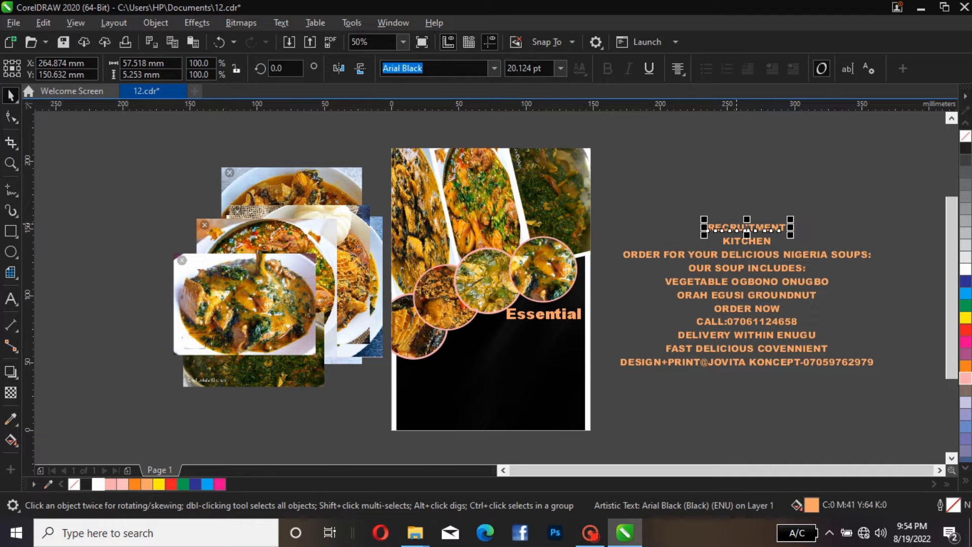
{"action": "left_click_drag", "start_coordinate": [737, 228], "coordinate": [531, 329]}
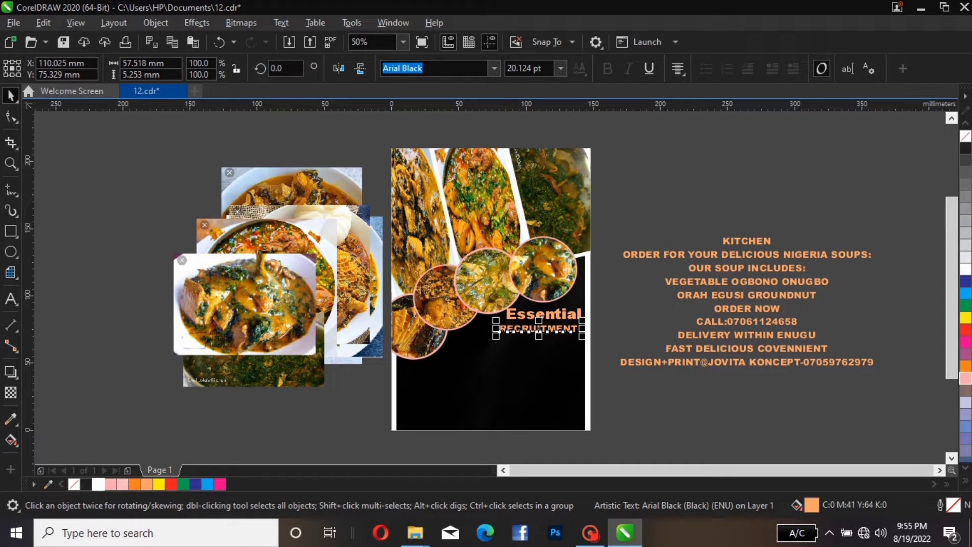
{"action": "left_click", "coordinate": [495, 68]}
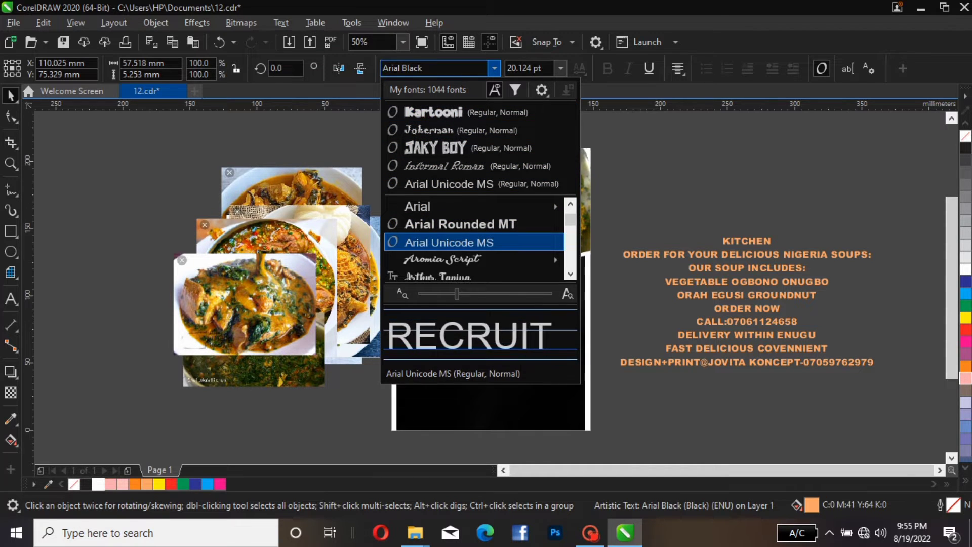
{"action": "scroll", "coordinate": [473, 242], "scroll_direction": "down", "scroll_amount": 1}
{"action": "scroll", "coordinate": [473, 241], "scroll_direction": "down", "scroll_amount": 2}
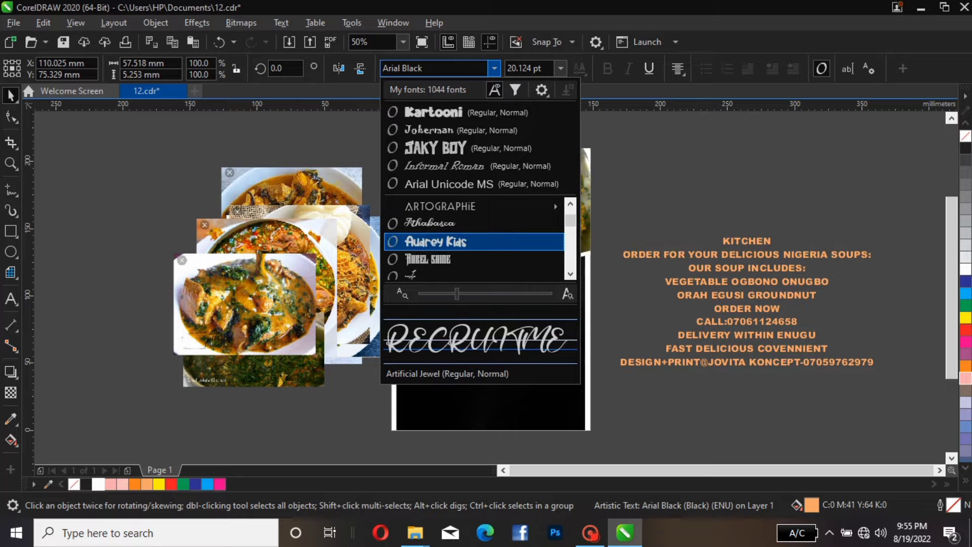
{"action": "scroll", "coordinate": [473, 242], "scroll_direction": "down", "scroll_amount": 1}
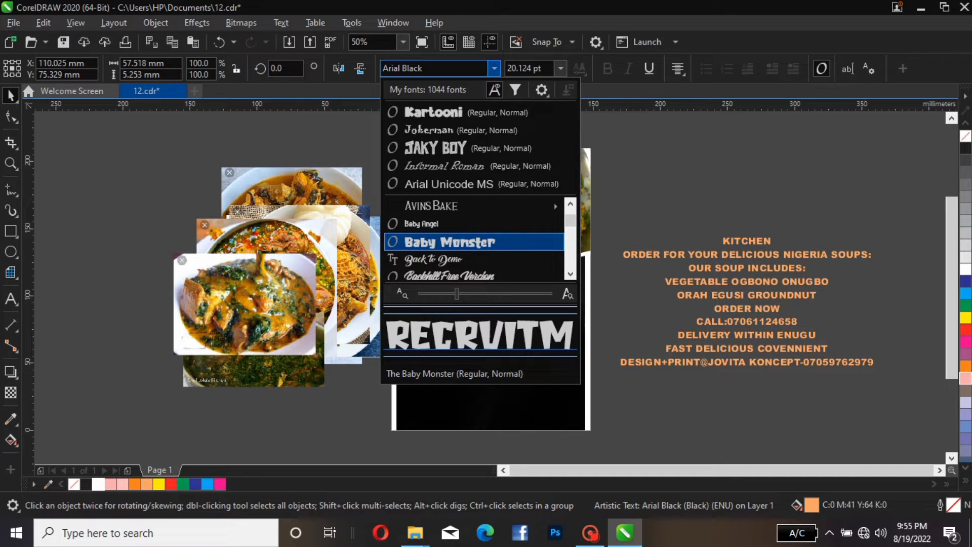
{"action": "scroll", "coordinate": [473, 242], "scroll_direction": "down", "scroll_amount": 1}
{"action": "scroll", "coordinate": [474, 242], "scroll_direction": "up", "scroll_amount": 20}
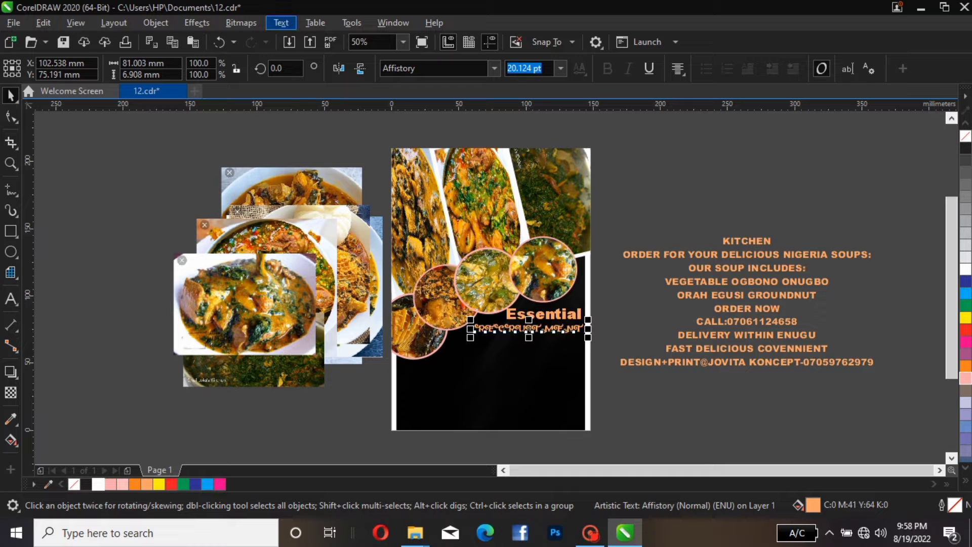
Change the Recruitment text to Title Case and enlarge it to about 27 pt
{"action": "left_click", "coordinate": [281, 22]}
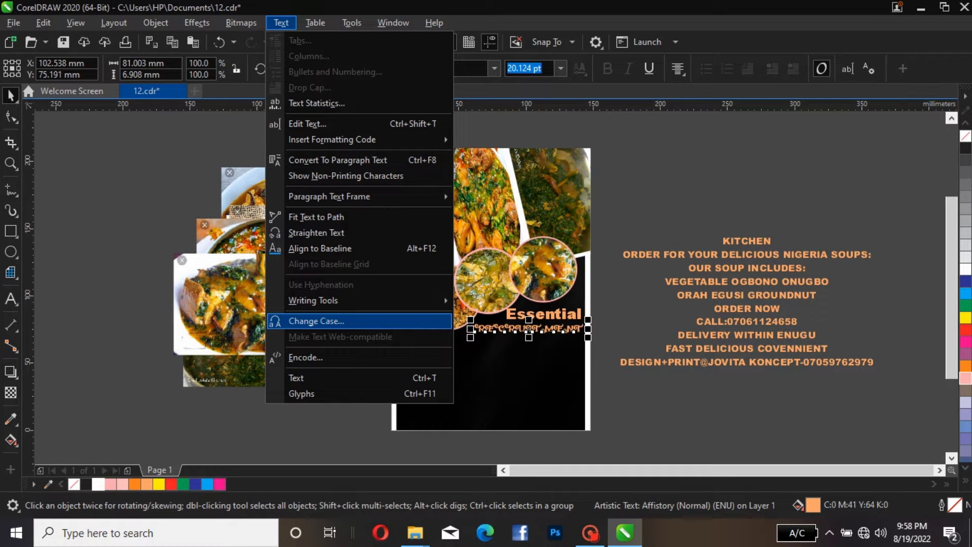
{"action": "left_click", "coordinate": [316, 320]}
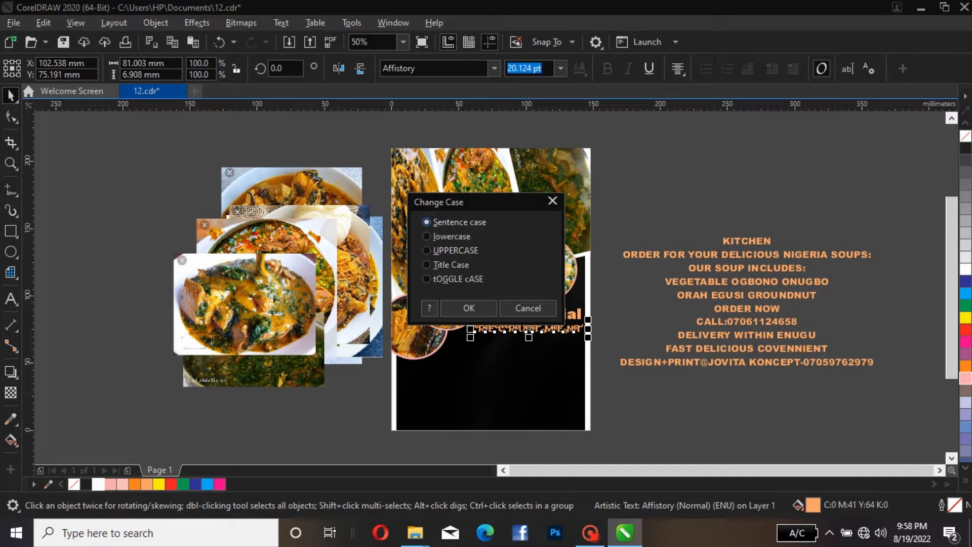
{"action": "left_click", "coordinate": [427, 265]}
{"action": "left_click", "coordinate": [469, 308]}
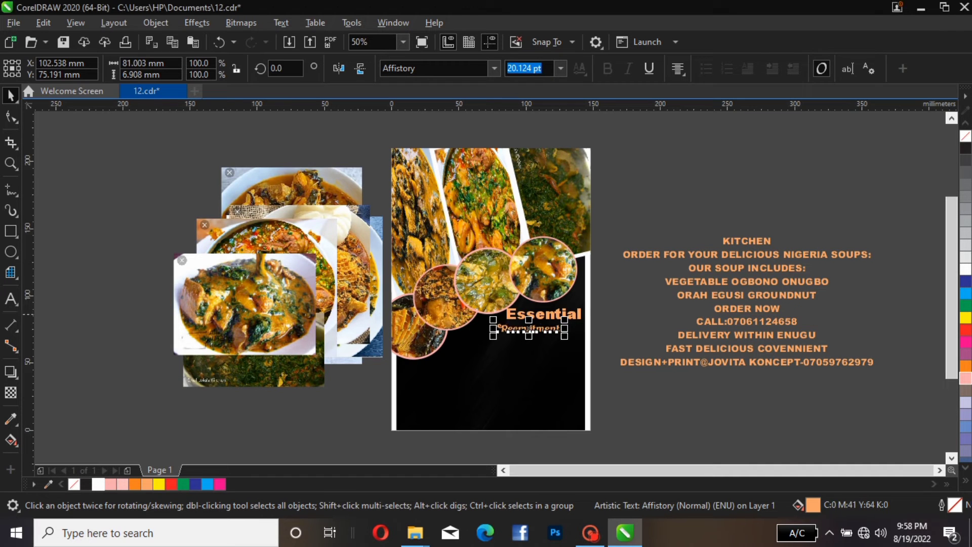
{"action": "left_click_drag", "start_coordinate": [565, 319], "coordinate": [581, 318]}
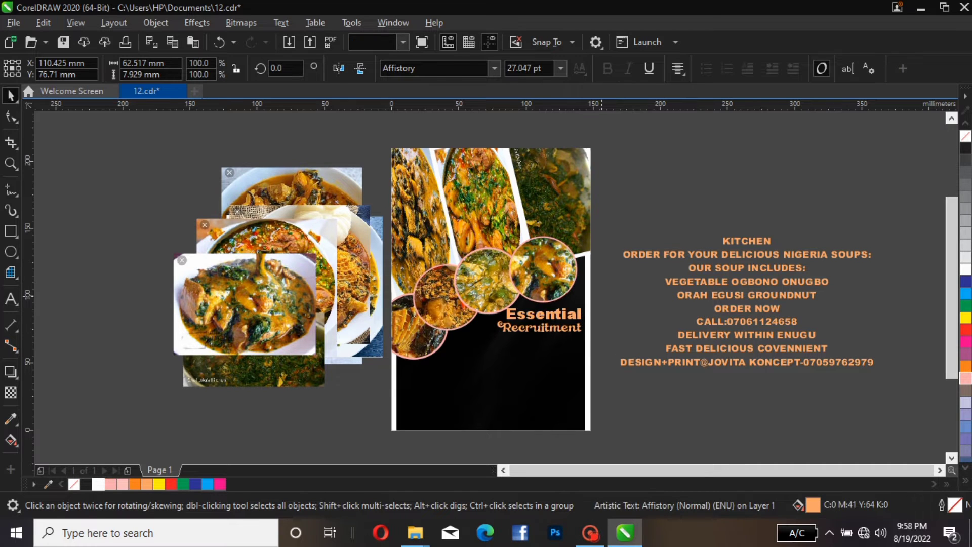
{"action": "key", "text": "Escape"}
Color the Recruitment text orange
{"action": "left_click", "coordinate": [520, 315]}
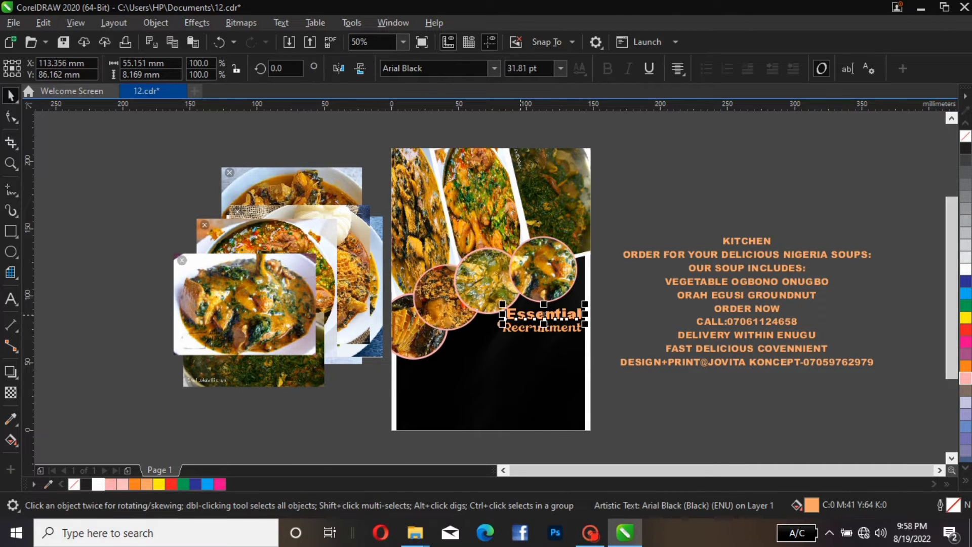
{"action": "key", "text": "Escape"}
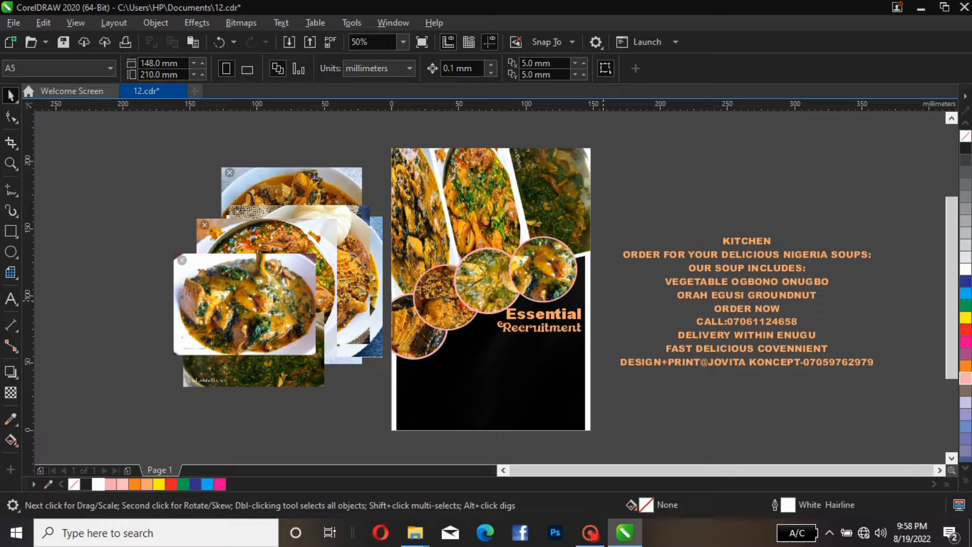
{"action": "left_click", "coordinate": [541, 337]}
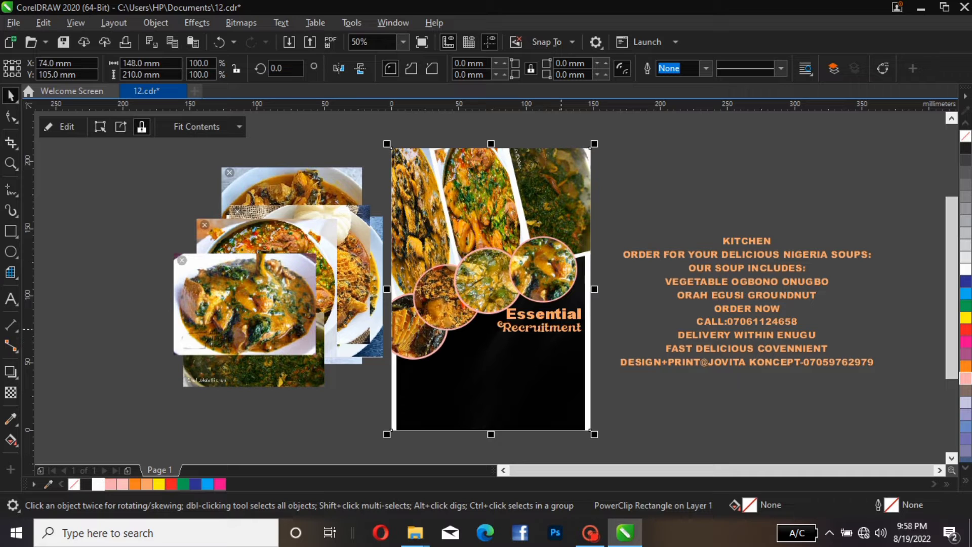
{"action": "left_click", "coordinate": [561, 330]}
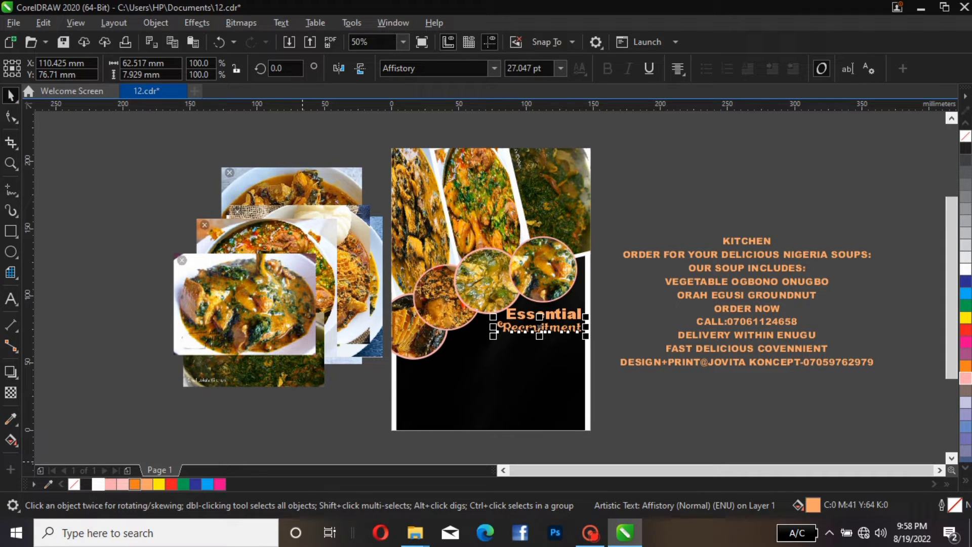
{"action": "left_click", "coordinate": [135, 484]}
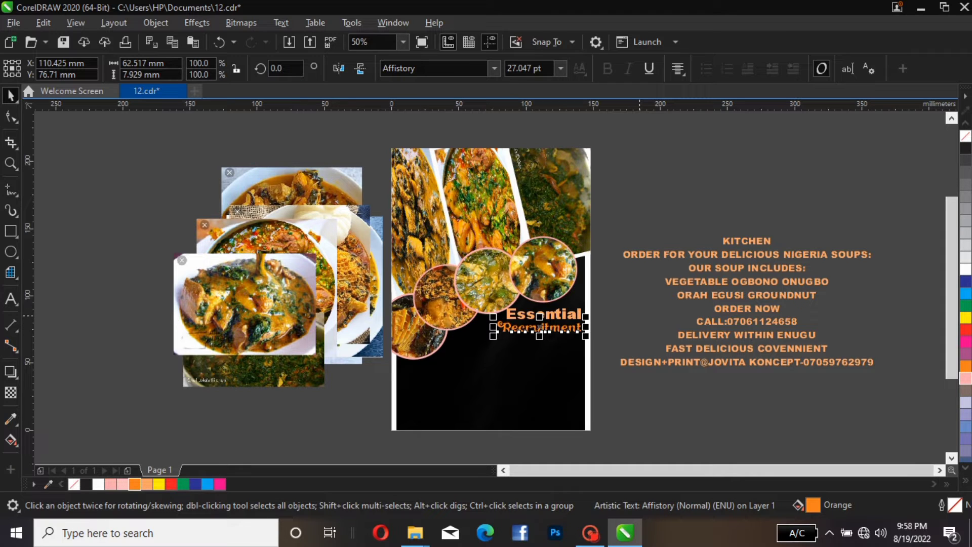
{"action": "key", "text": "Escape"}
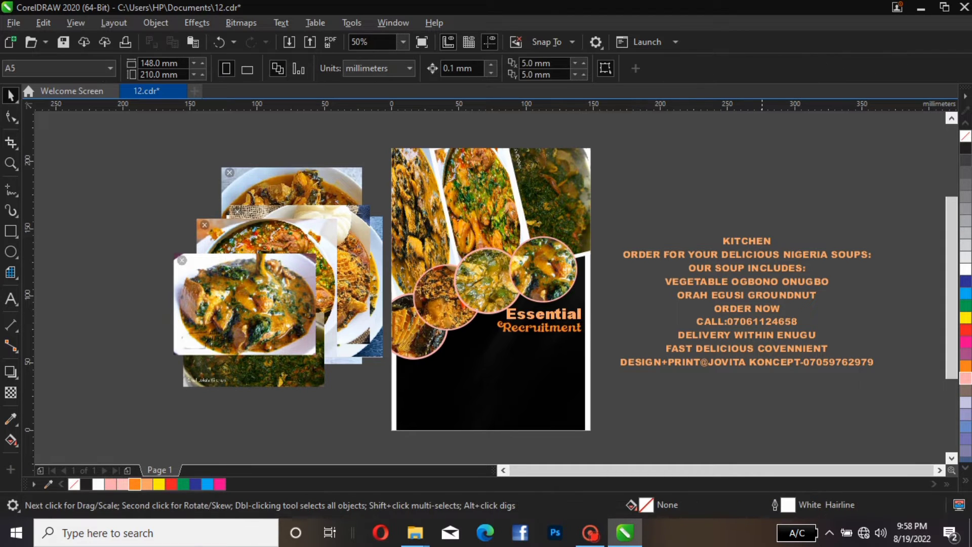
Move the KITCHEN line below Recruitment and change it to Title Case
{"action": "left_click_drag", "start_coordinate": [747, 241], "coordinate": [530, 341]}
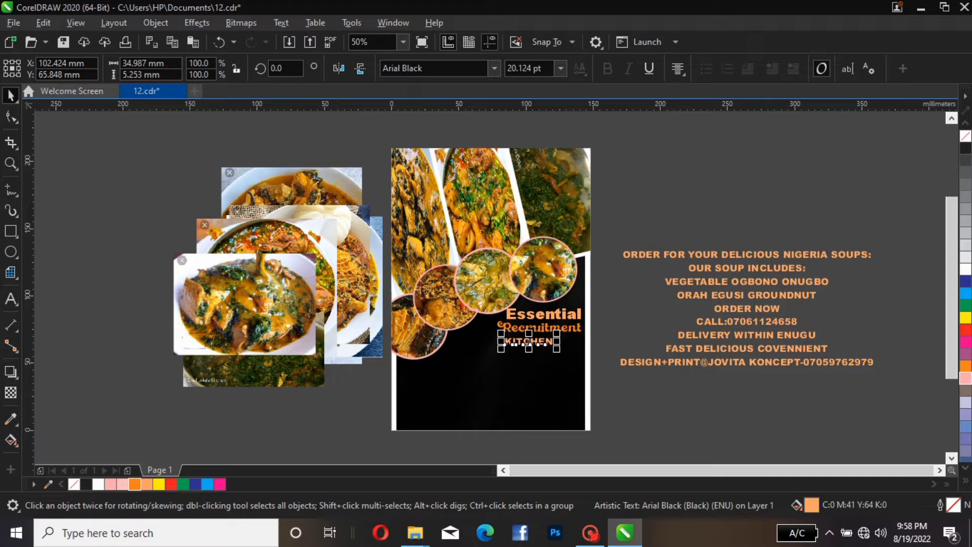
{"action": "left_click", "coordinate": [281, 22]}
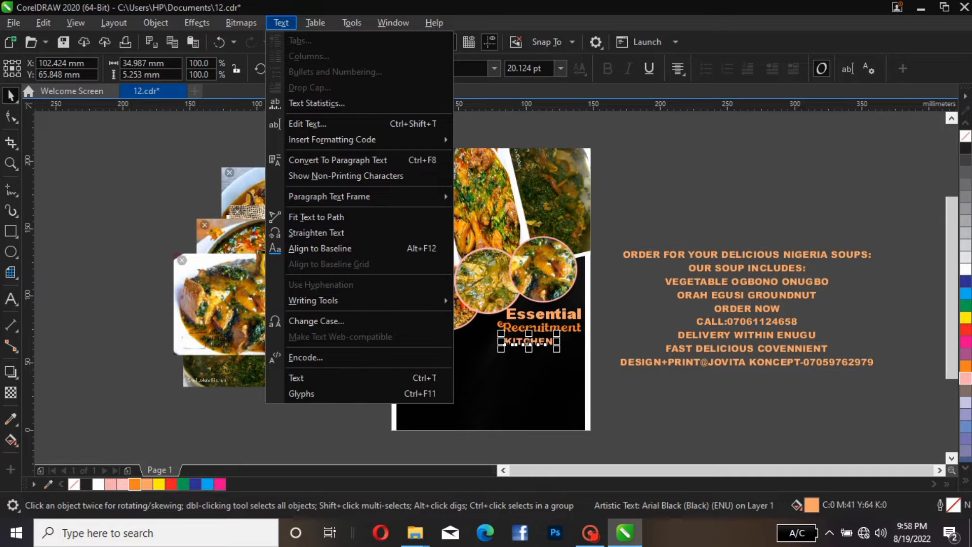
{"action": "left_click", "coordinate": [316, 321]}
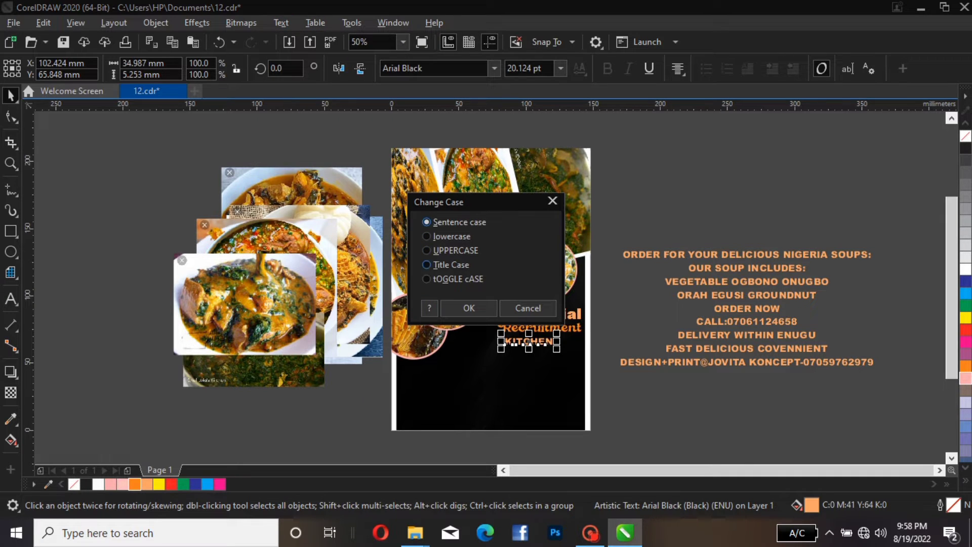
{"action": "left_click", "coordinate": [426, 265]}
{"action": "left_click", "coordinate": [469, 308]}
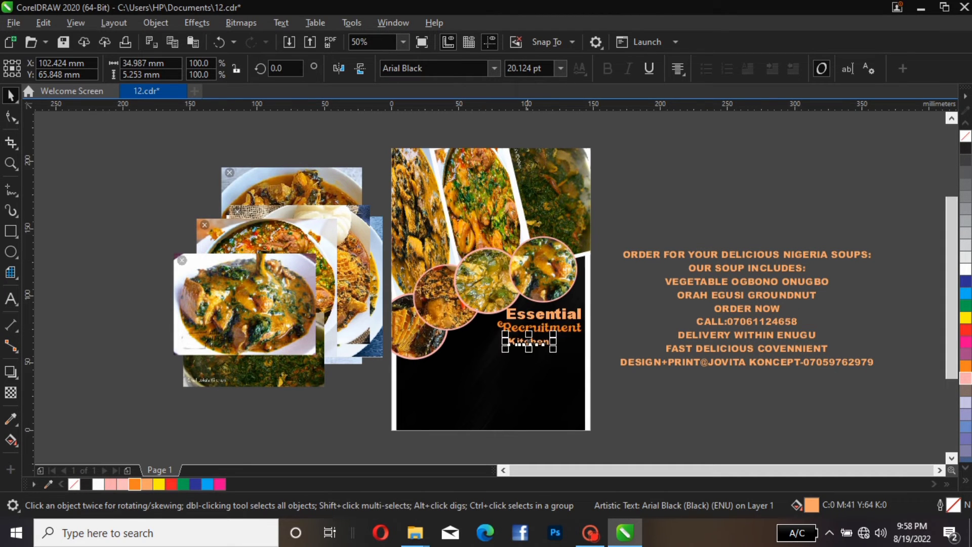
Set the Kitchen text's font to Aromia Script Thin and color it white
{"action": "left_click", "coordinate": [495, 69]}
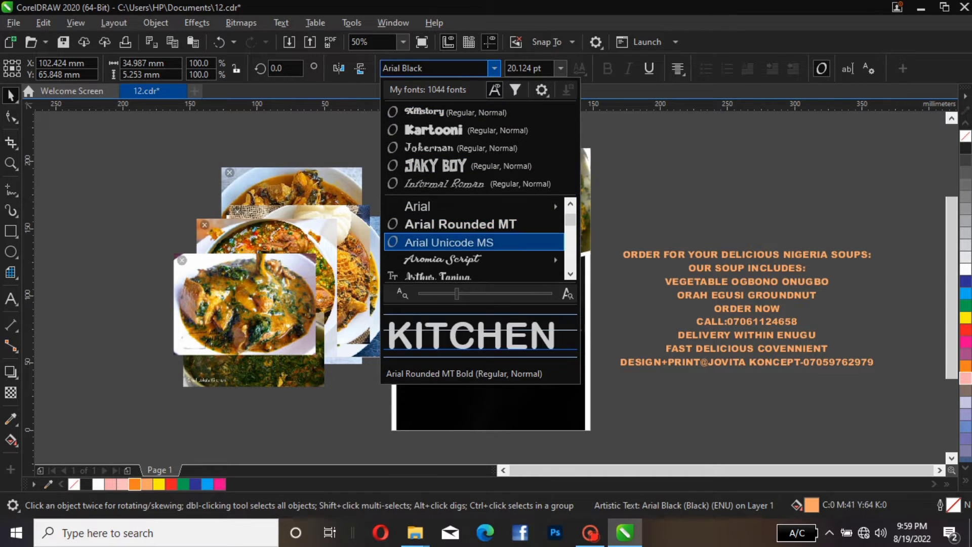
{"action": "mouse_move", "coordinate": [456, 259]}
{"action": "left_click", "coordinate": [649, 315]}
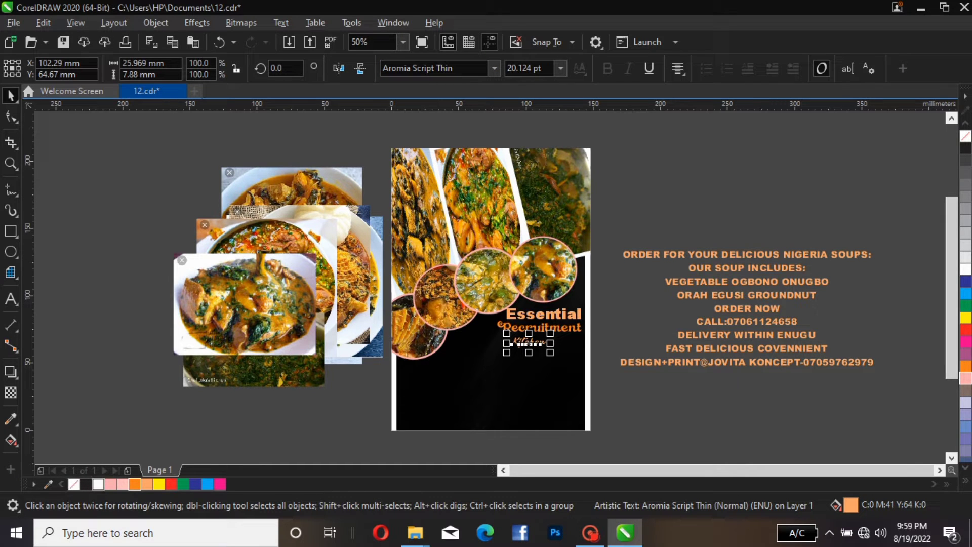
{"action": "left_click", "coordinate": [98, 484]}
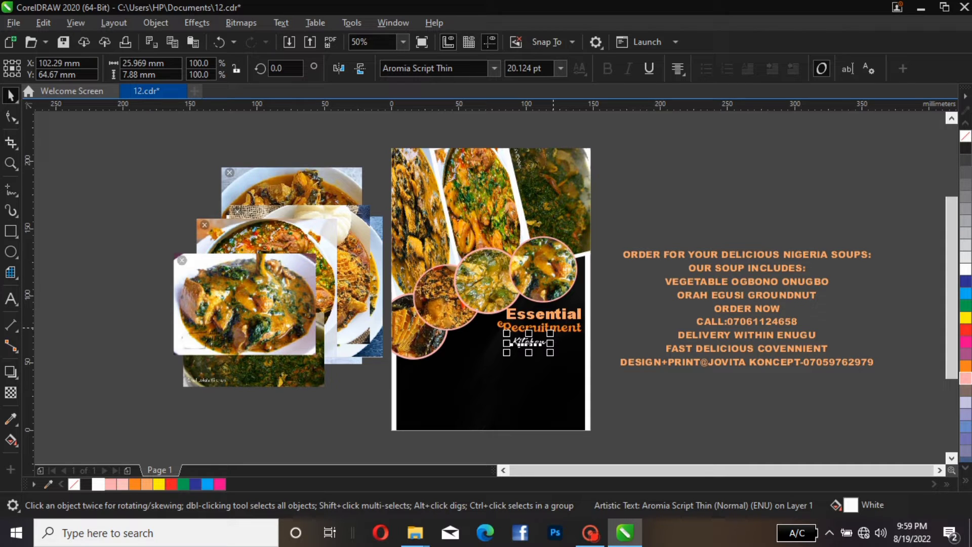
Enlarge the Kitchen text to about 31 pt and nudge it into place beneath Recruitment
{"action": "mouse_move", "coordinate": [551, 332]}
{"action": "left_mouse_down"}
{"action": "mouse_move", "coordinate": [581, 316]}
{"action": "mouse_move", "coordinate": [562, 319]}
{"action": "left_mouse_up"}
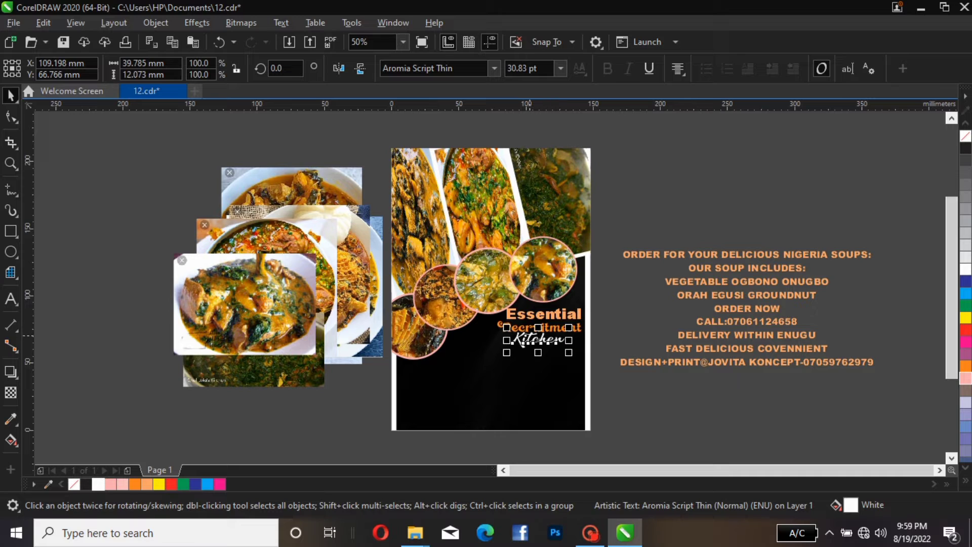
{"action": "left_click_drag", "start_coordinate": [523, 344], "coordinate": [524, 346]}
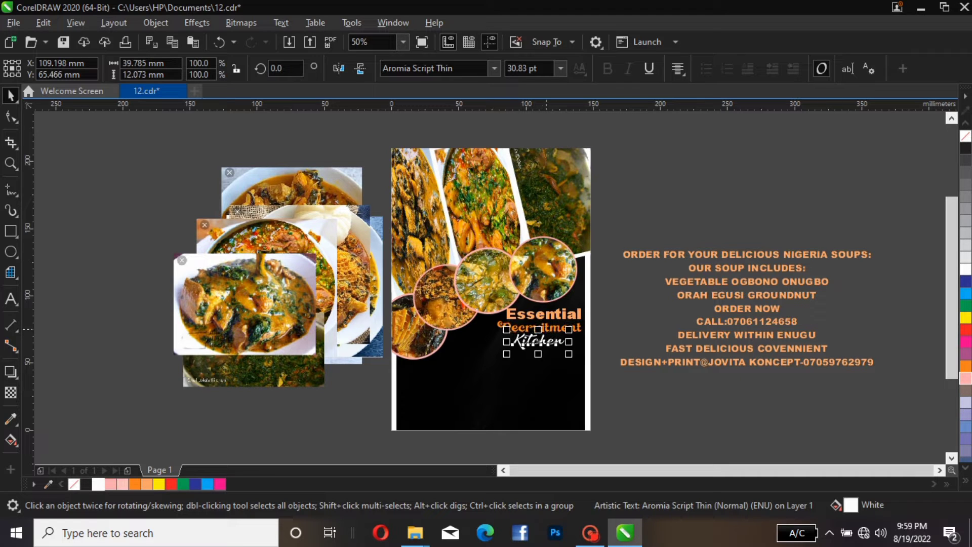
{"action": "key", "text": "Down"}
{"action": "key", "text": "Down"}
{"action": "key", "text": "Down"}
{"action": "left_click", "coordinate": [552, 384]}
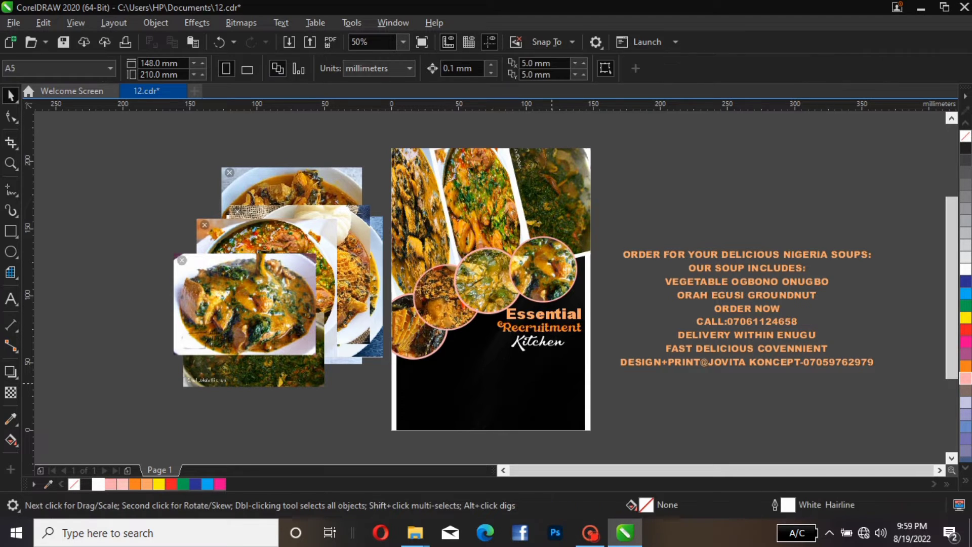
{"action": "left_click", "coordinate": [527, 346]}
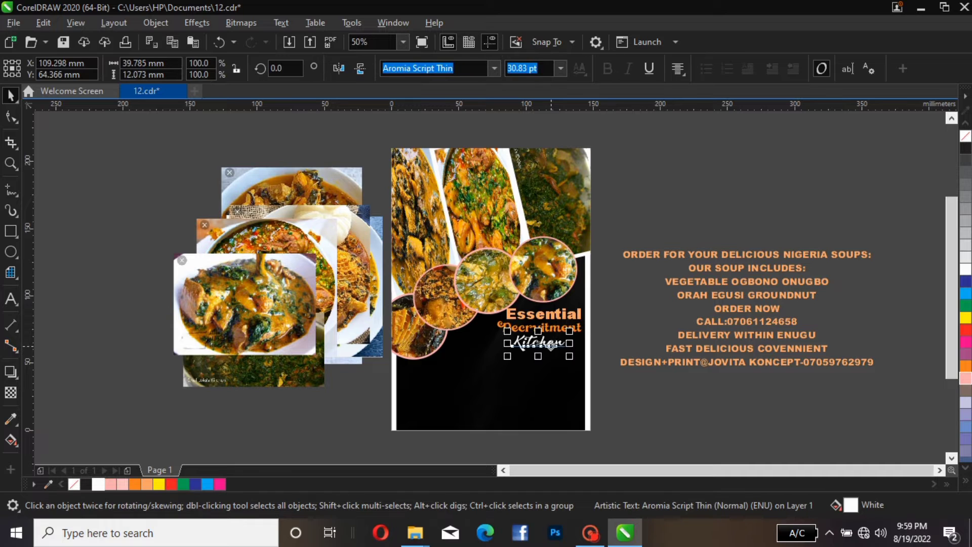
{"action": "left_click_drag", "start_coordinate": [549, 347], "coordinate": [551, 346]}
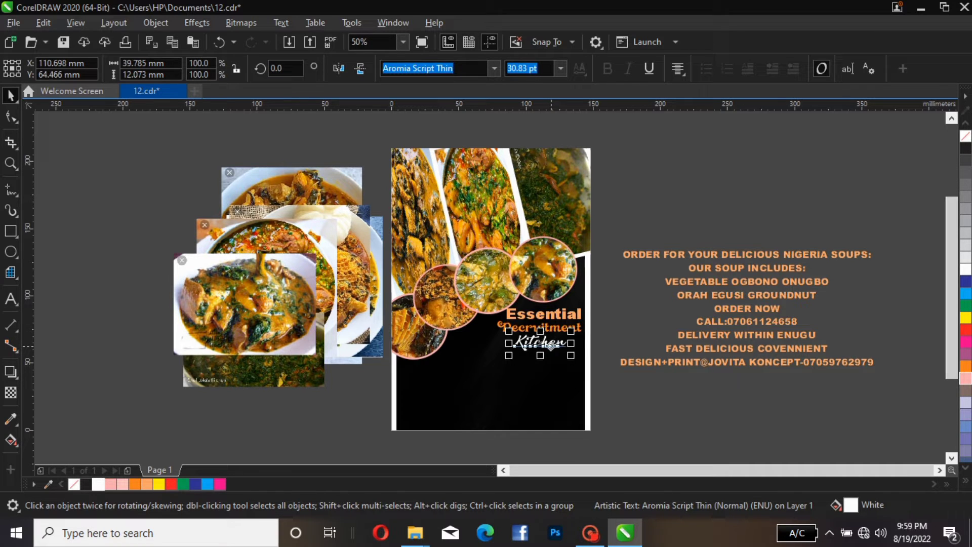
{"action": "left_click", "coordinate": [693, 233]}
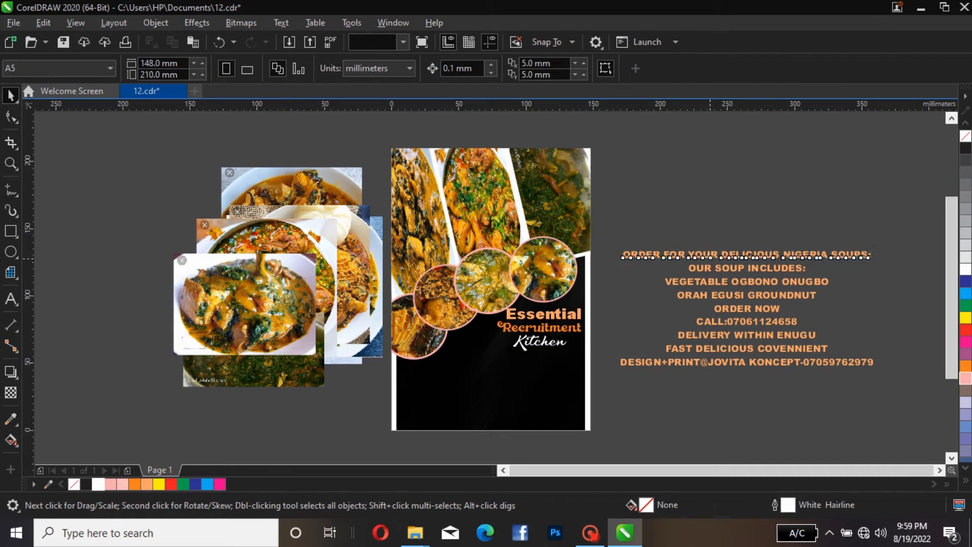
Move the ORDER FOR YOUR DELICIOUS NIGERIA SOUPS line onto the page below Kitchen, resizing it to about 14 pt
{"action": "left_click", "coordinate": [709, 256]}
{"action": "left_click_drag", "start_coordinate": [709, 256], "coordinate": [514, 368]}
{"action": "left_click_drag", "start_coordinate": [682, 356], "coordinate": [599, 315]}
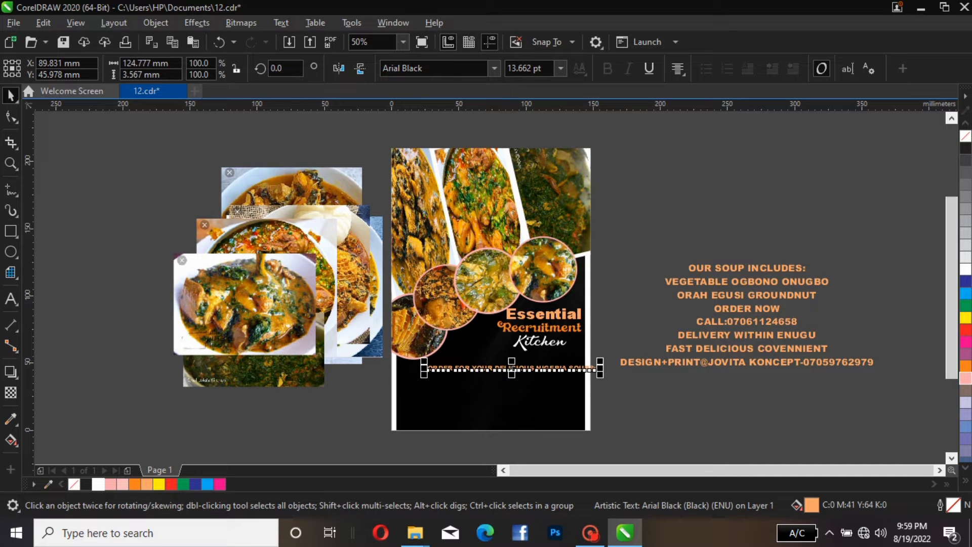
Change the order line to Title Case
{"action": "left_click", "coordinate": [282, 23]}
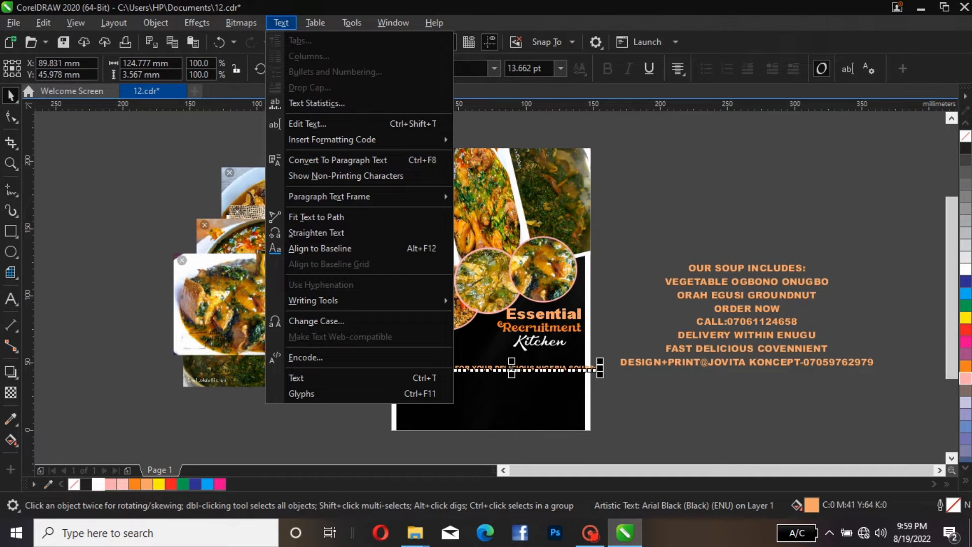
{"action": "left_click", "coordinate": [316, 321]}
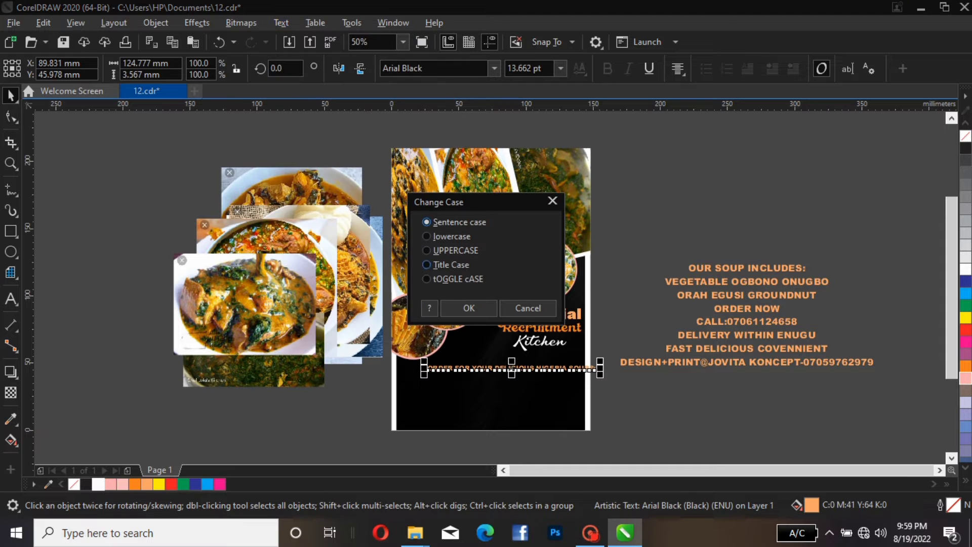
{"action": "left_click", "coordinate": [426, 264]}
{"action": "left_click", "coordinate": [469, 308]}
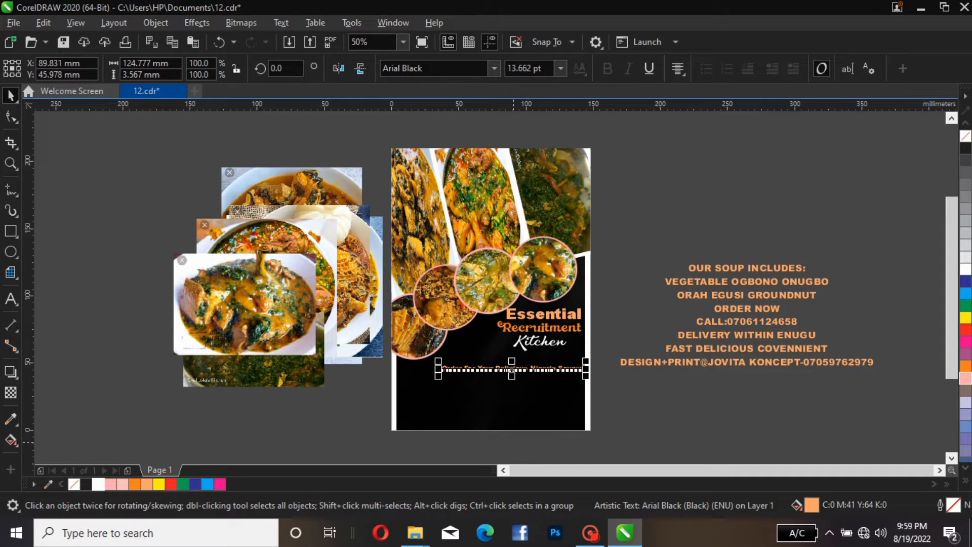
Shift the Order For Your Delicious Nigeria Soups line up slightly beneath Kitchen
{"action": "key", "text": "Escape"}
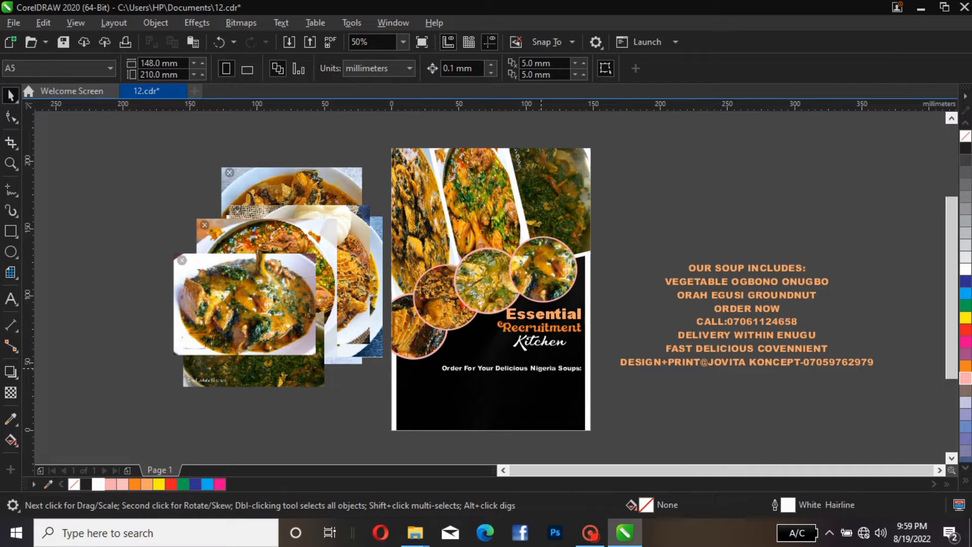
{"action": "left_click", "coordinate": [542, 369]}
{"action": "left_click_drag", "start_coordinate": [542, 369], "coordinate": [541, 355]}
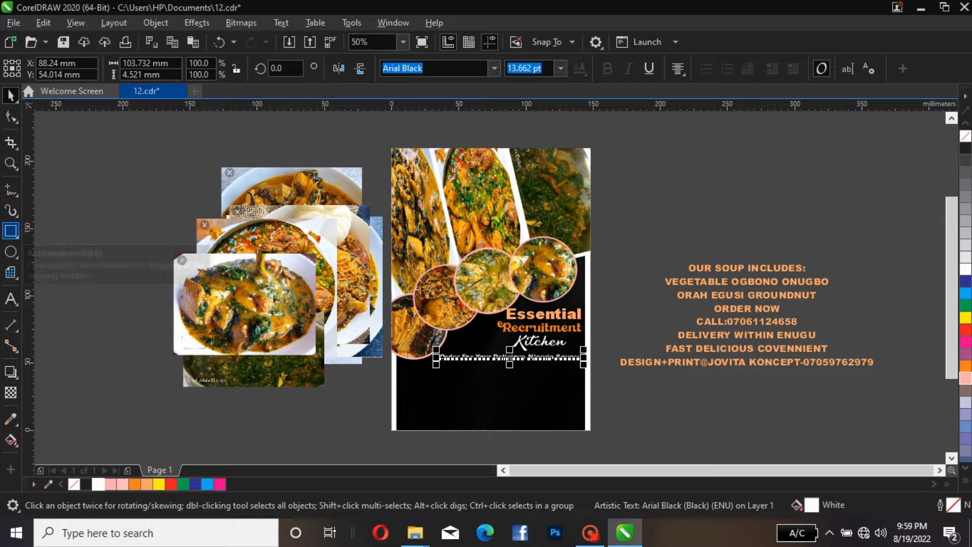
Draw a thin rectangle about 113 × 8 mm and position it over the order line, narrowing it to about 109 mm
{"action": "left_click", "coordinate": [10, 230]}
{"action": "left_click_drag", "start_coordinate": [609, 231], "coordinate": [761, 242]}
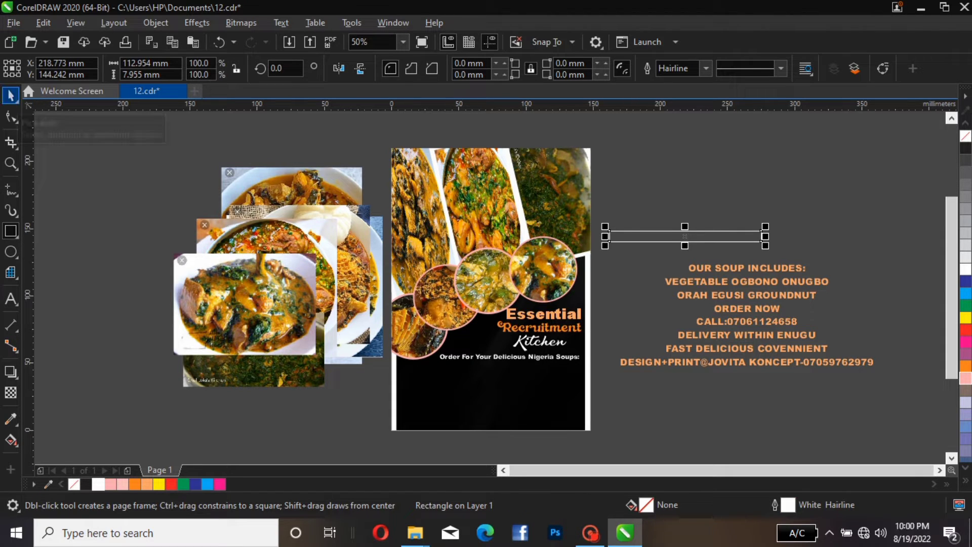
{"action": "left_click", "coordinate": [10, 95]}
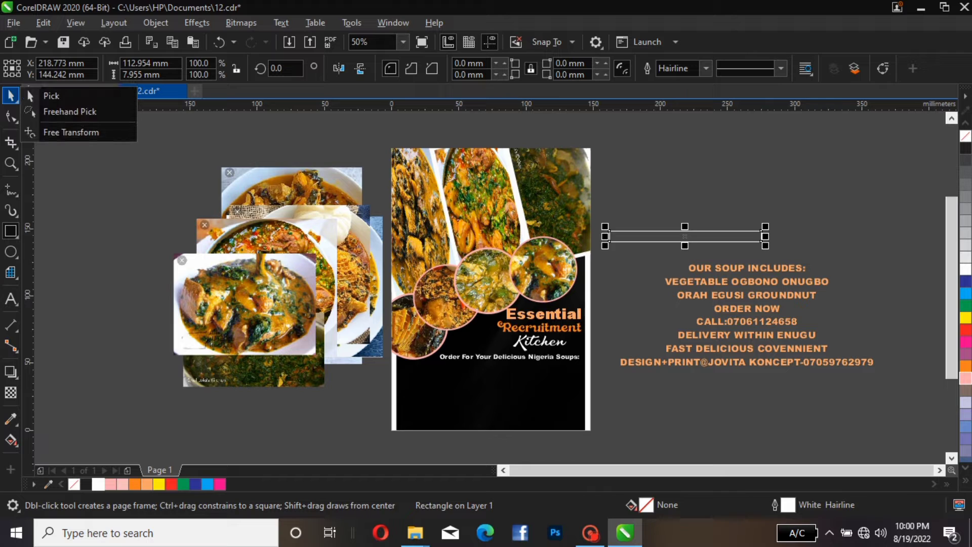
{"action": "left_click", "coordinate": [51, 96]}
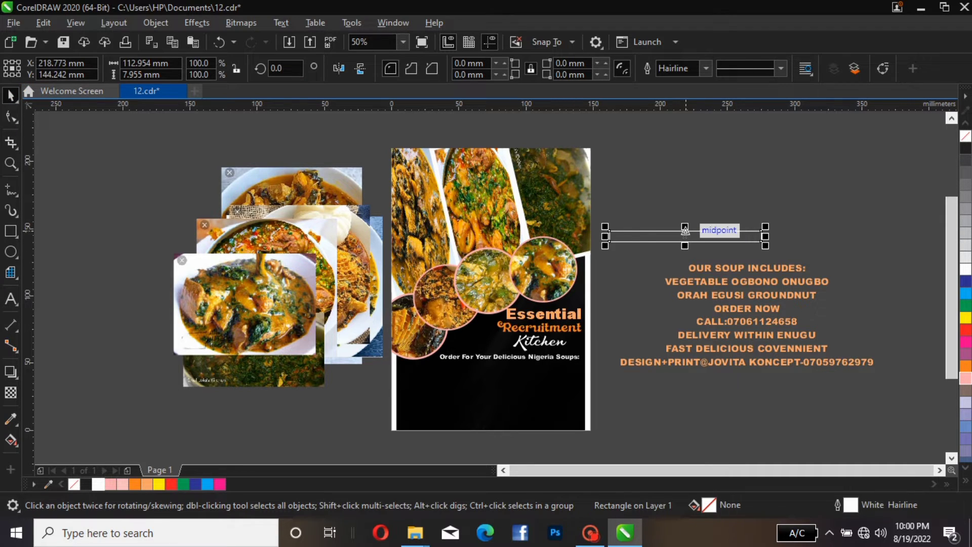
{"action": "left_click_drag", "start_coordinate": [684, 230], "coordinate": [510, 357]}
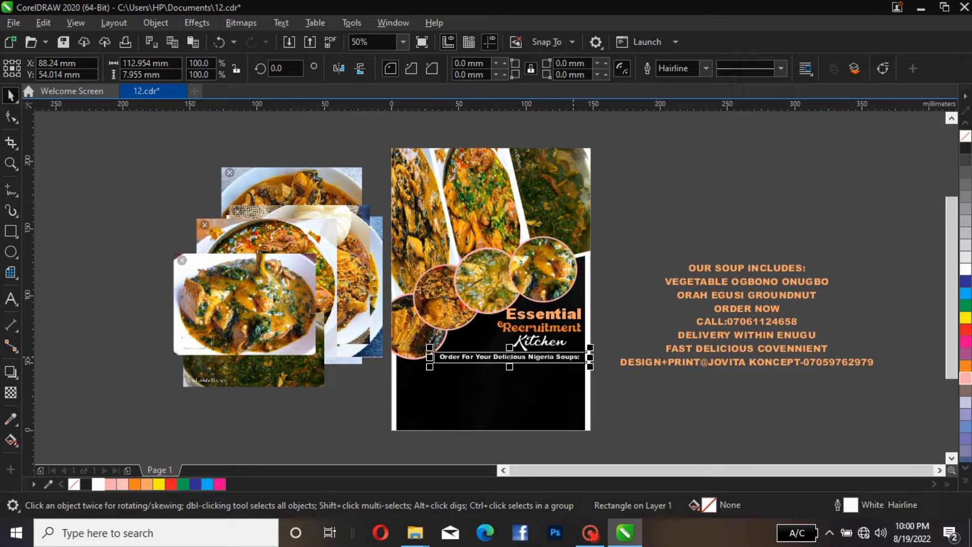
{"action": "left_click_drag", "start_coordinate": [591, 357], "coordinate": [584, 357]}
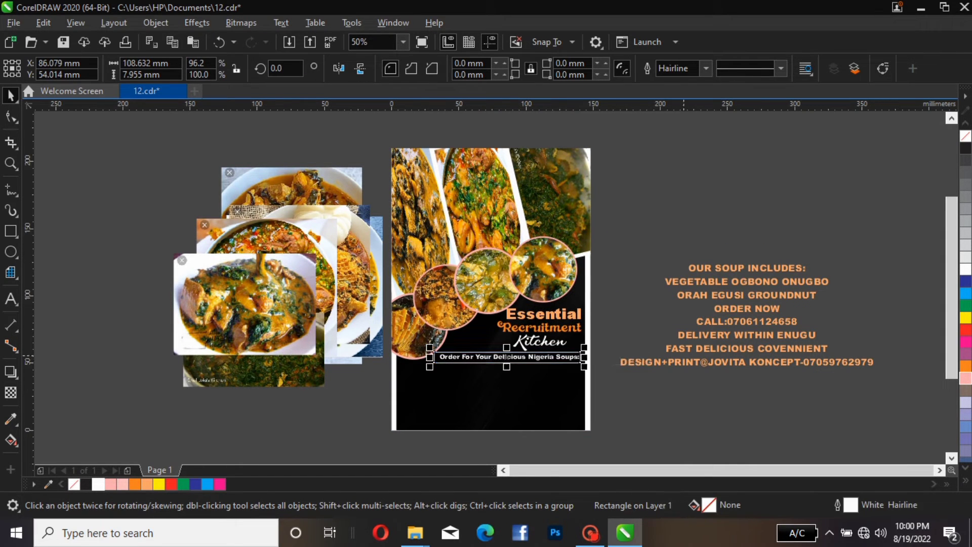
{"action": "left_click_drag", "start_coordinate": [506, 357], "coordinate": [511, 357]}
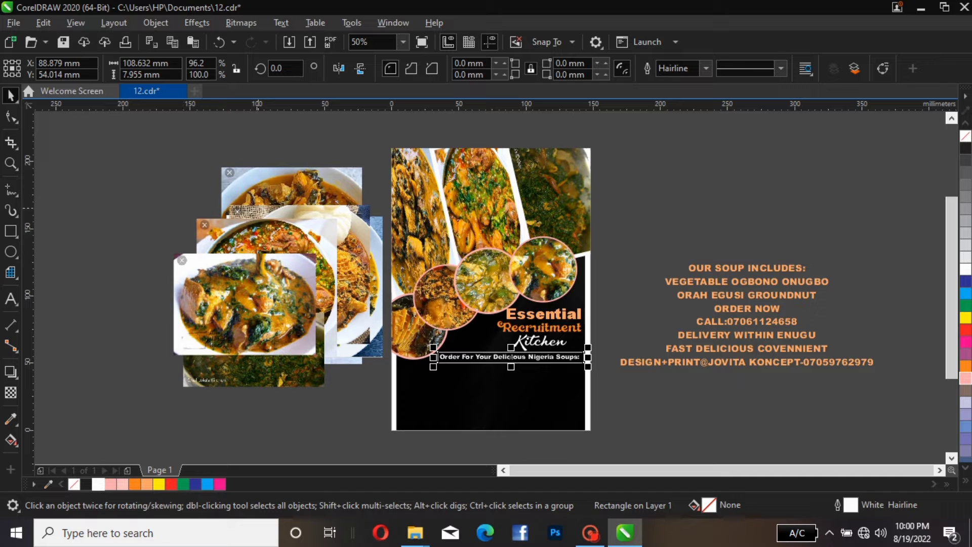
{"action": "key", "text": "Escape"}
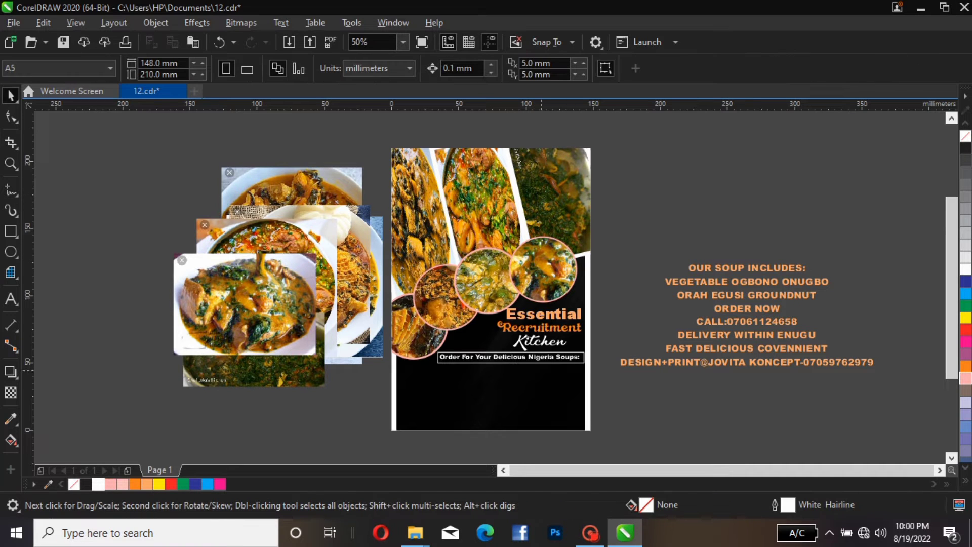
Fill the rectangle behind the order line with white
{"action": "left_click", "coordinate": [545, 361]}
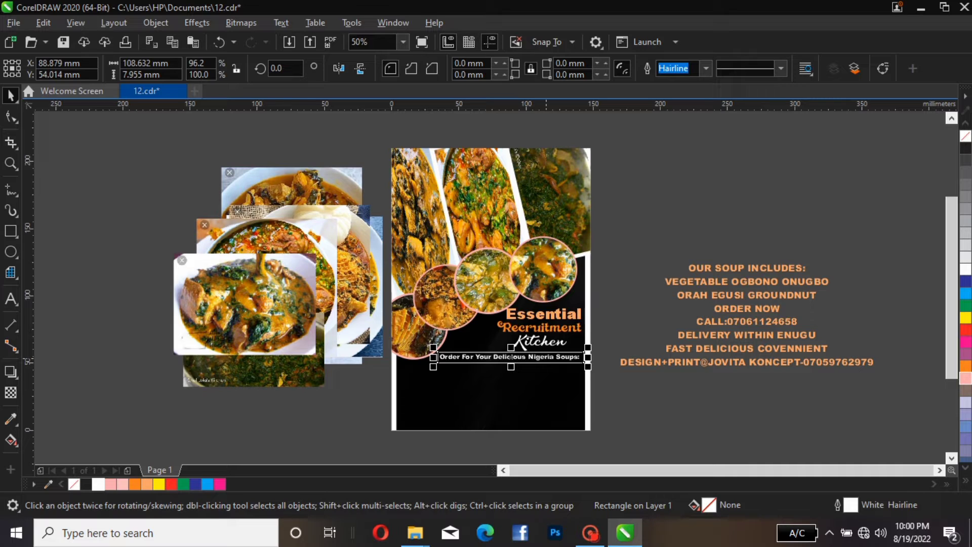
{"action": "key", "text": "Escape"}
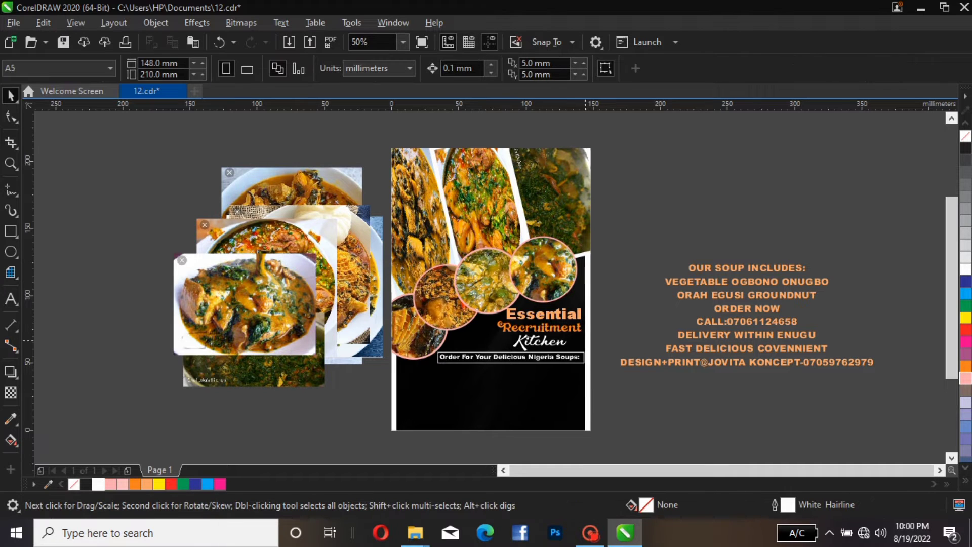
{"action": "left_click", "coordinate": [512, 357]}
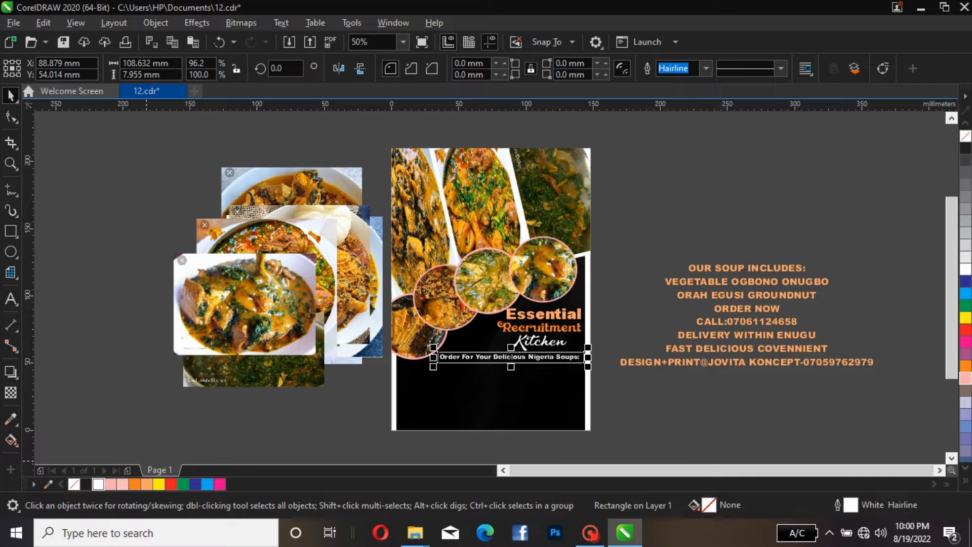
{"action": "left_click", "coordinate": [98, 484]}
{"action": "key", "text": "Escape"}
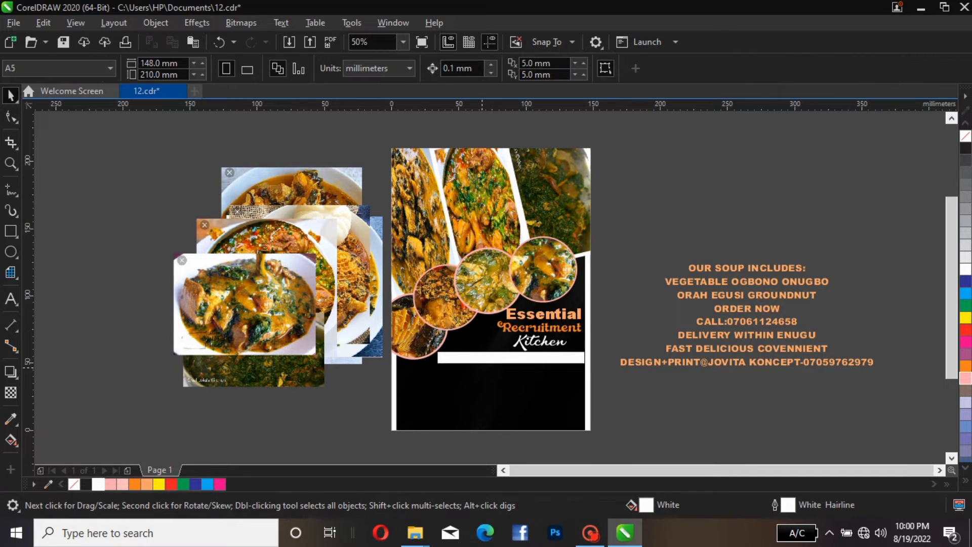
{"action": "left_click", "coordinate": [506, 360]}
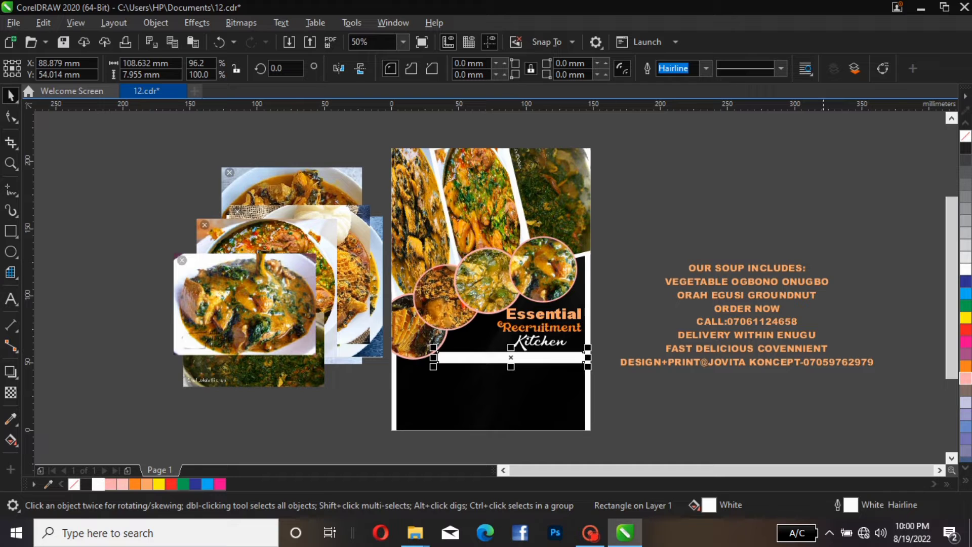
{"action": "left_click", "coordinate": [966, 148]}
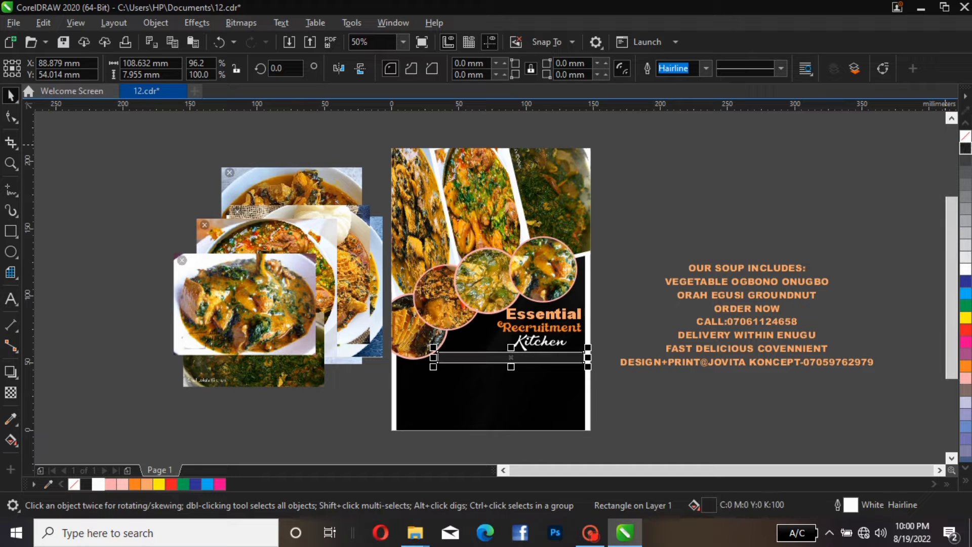
{"action": "key", "text": "ctrl+z"}
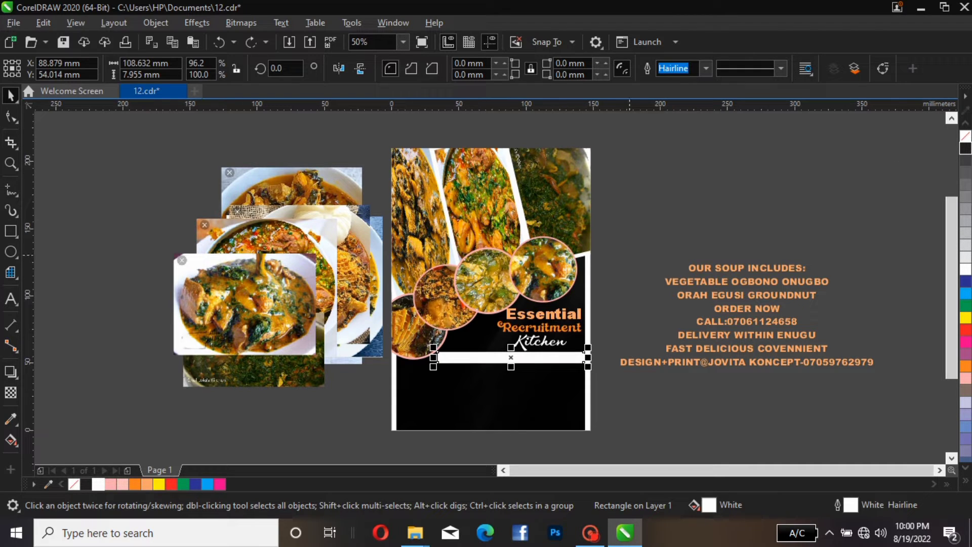
Move the white bar aside to reach the order line and color the order line's text black
{"action": "key", "text": "Escape"}
{"action": "left_click", "coordinate": [510, 357]}
{"action": "left_click_drag", "start_coordinate": [606, 281], "coordinate": [441, 400]}
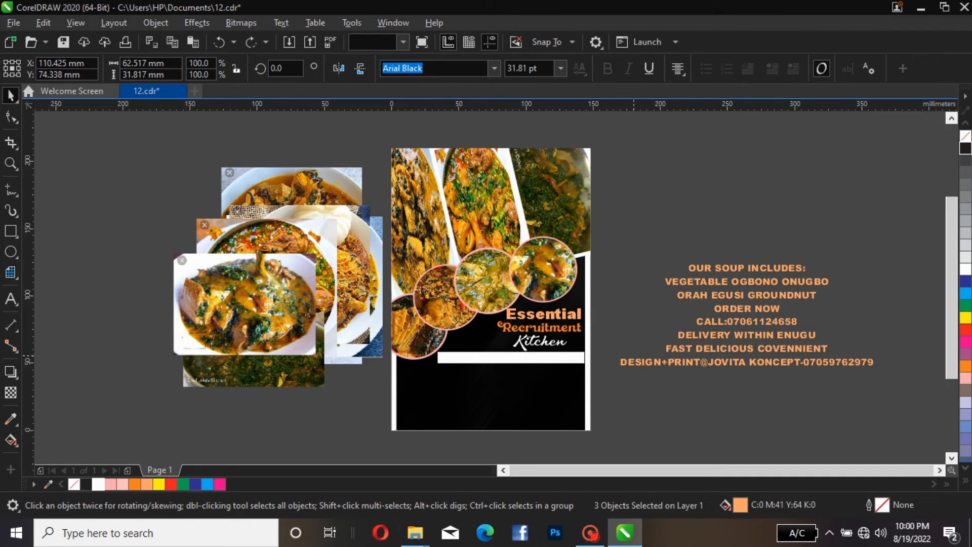
{"action": "left_click_drag", "start_coordinate": [622, 339], "coordinate": [442, 402]}
{"action": "left_click", "coordinate": [456, 368]}
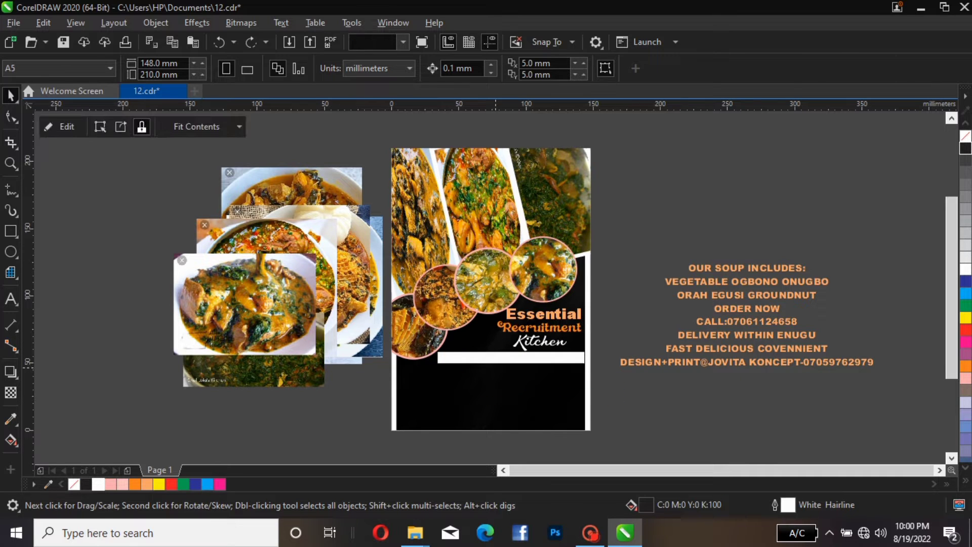
{"action": "left_click", "coordinate": [457, 359]}
{"action": "left_click_drag", "start_coordinate": [532, 358], "coordinate": [531, 379]}
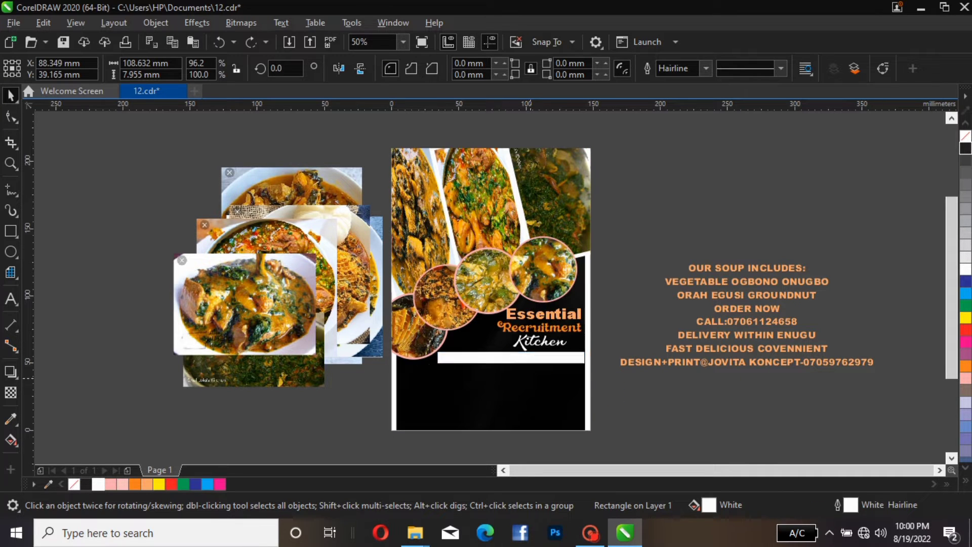
{"action": "left_click", "coordinate": [530, 357]}
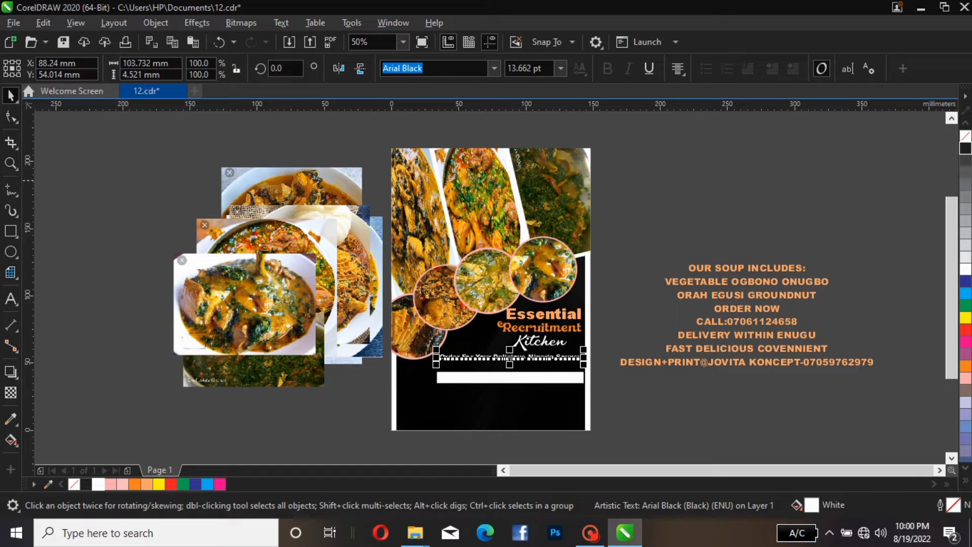
{"action": "left_click", "coordinate": [966, 148]}
{"action": "left_click", "coordinate": [503, 389]}
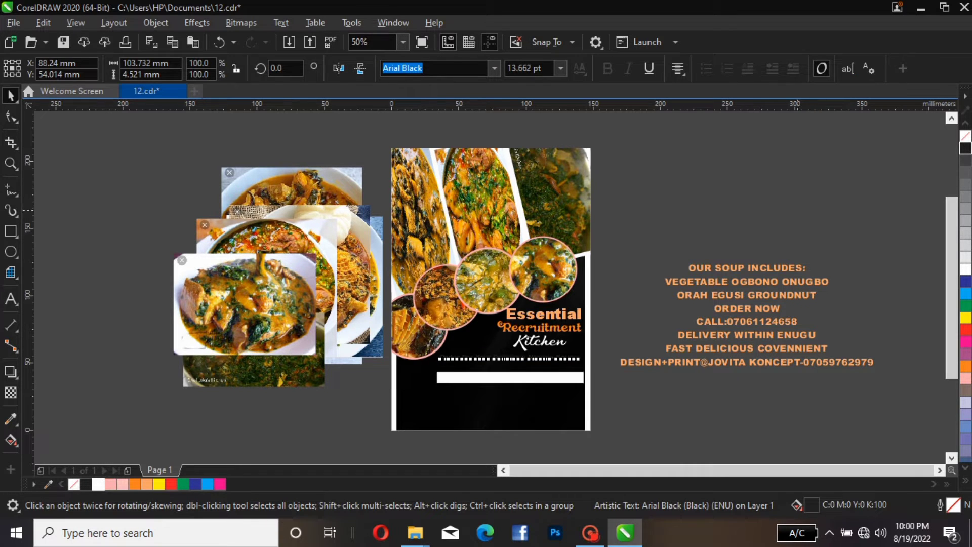
Place the white bar back behind the black order line text
{"action": "left_click", "coordinate": [521, 358]}
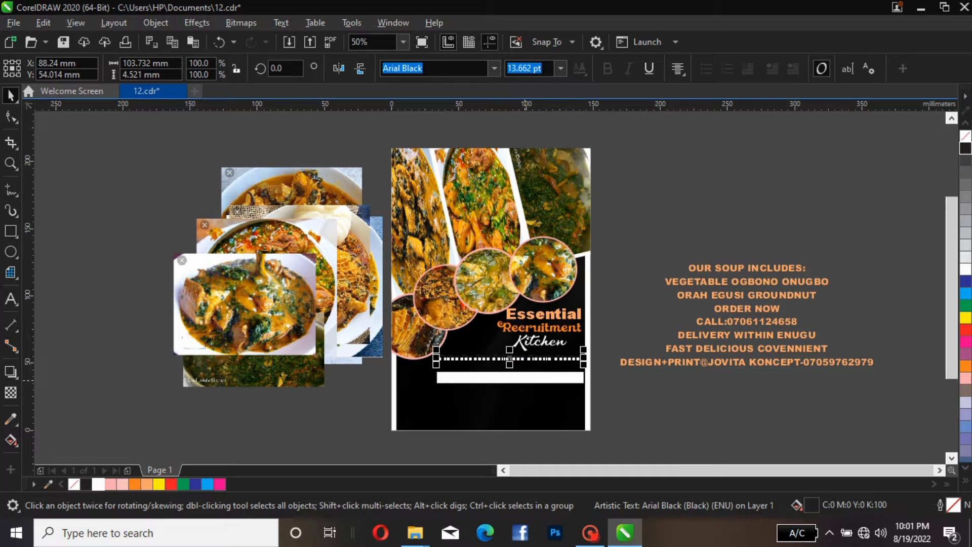
{"action": "left_click_drag", "start_coordinate": [522, 359], "coordinate": [524, 359]}
{"action": "key", "text": "Down"}
{"action": "key", "text": "Down"}
{"action": "key", "text": "Down"}
{"action": "key", "text": "Down"}
{"action": "key", "text": "Down"}
{"action": "key", "text": "Down"}
{"action": "key", "text": "Down"}
{"action": "key", "text": "Down"}
{"action": "key", "text": "Down"}
{"action": "key", "text": "Down"}
{"action": "key", "text": "Down"}
{"action": "key", "text": "Down"}
{"action": "key", "text": "Down"}
{"action": "key", "text": "Down"}
{"action": "key", "text": "Down"}
{"action": "key", "text": "Down"}
{"action": "key", "text": "Down"}
{"action": "key", "text": "Down"}
{"action": "key", "text": "Down"}
{"action": "key", "text": "Down"}
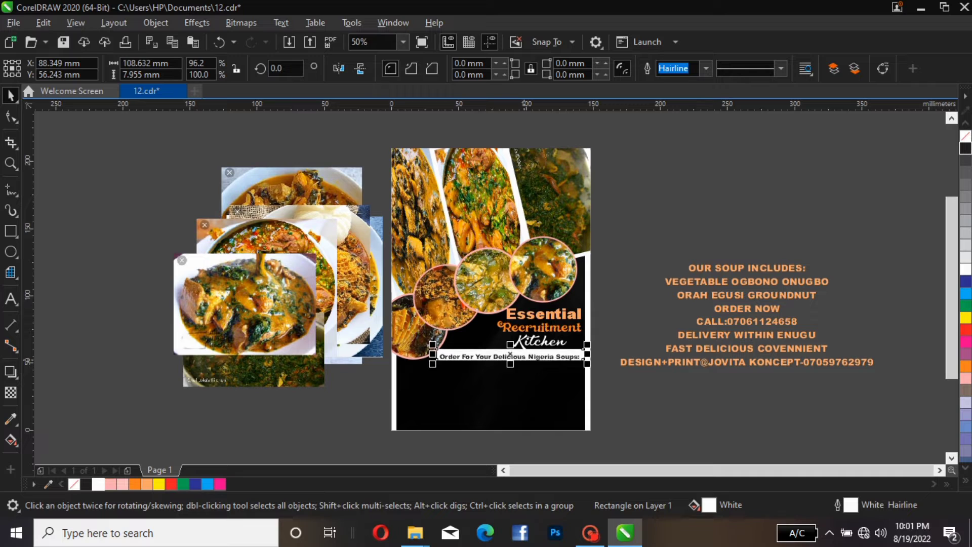
{"action": "key", "text": "Up"}
{"action": "key", "text": "Up"}
{"action": "key", "text": "Up"}
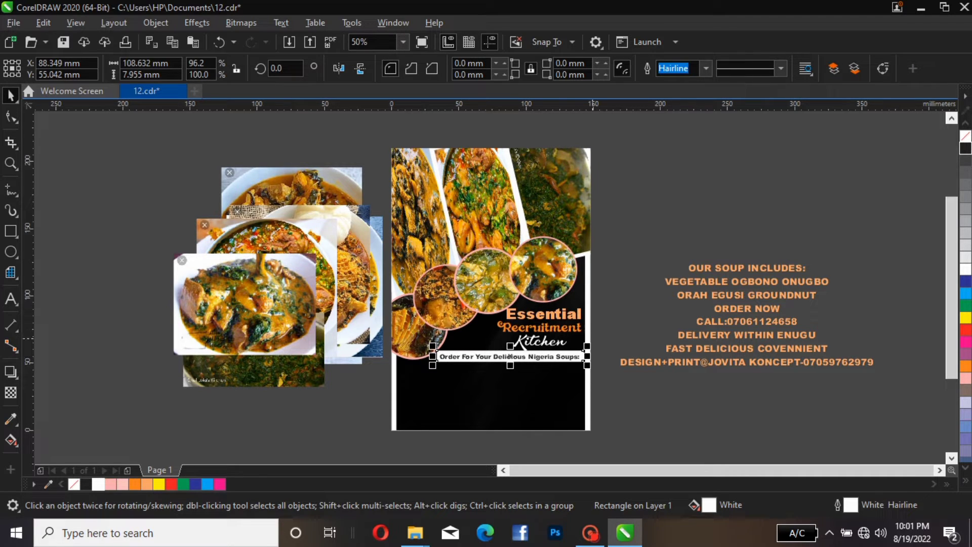
{"action": "key", "text": "Escape"}
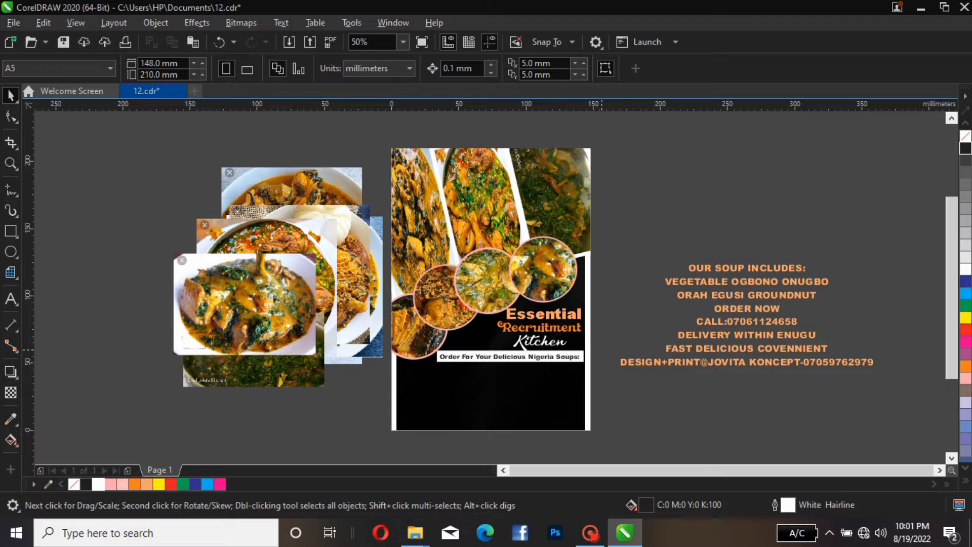
Select the order line with its white bar and nudge both down slightly
{"action": "left_click_drag", "start_coordinate": [604, 349], "coordinate": [406, 389]}
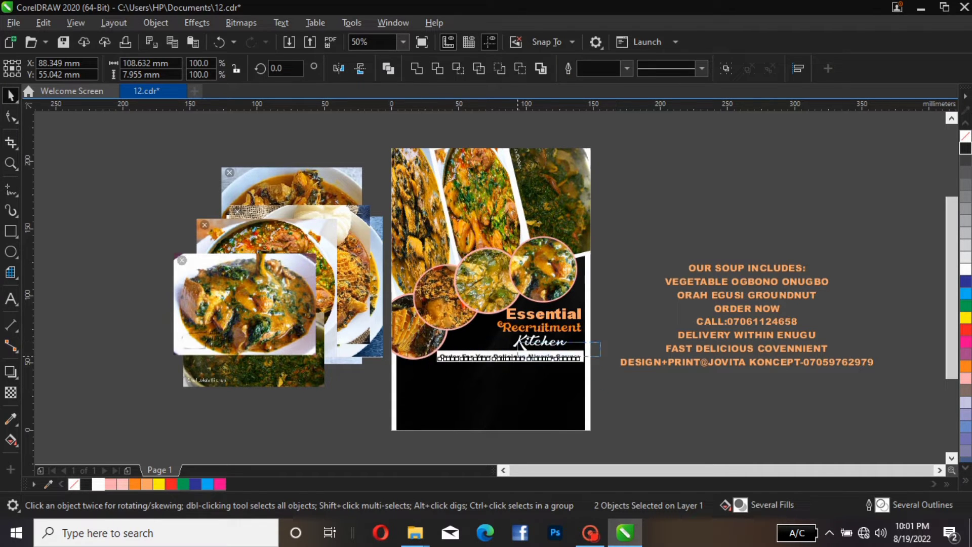
{"action": "key", "text": "Down"}
{"action": "key", "text": "Down"}
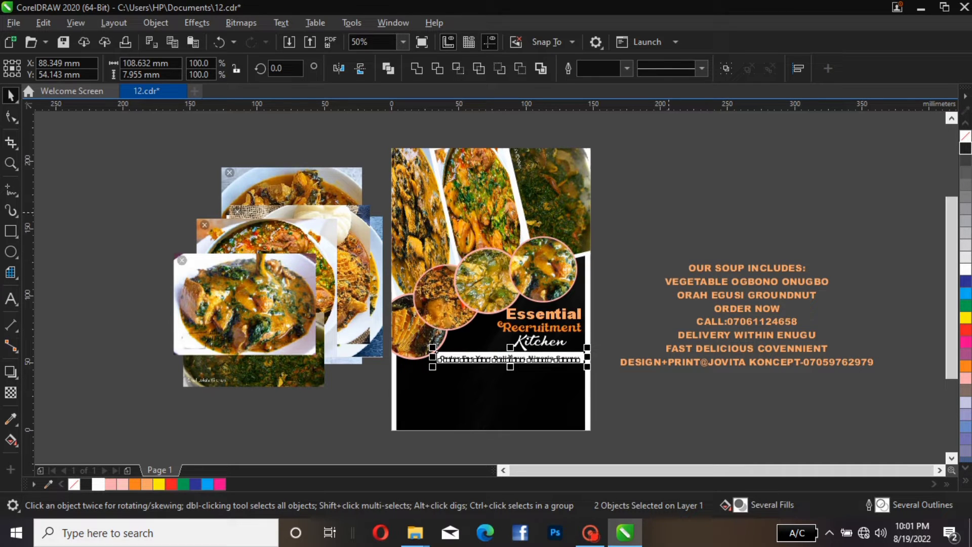
{"action": "key", "text": "Escape"}
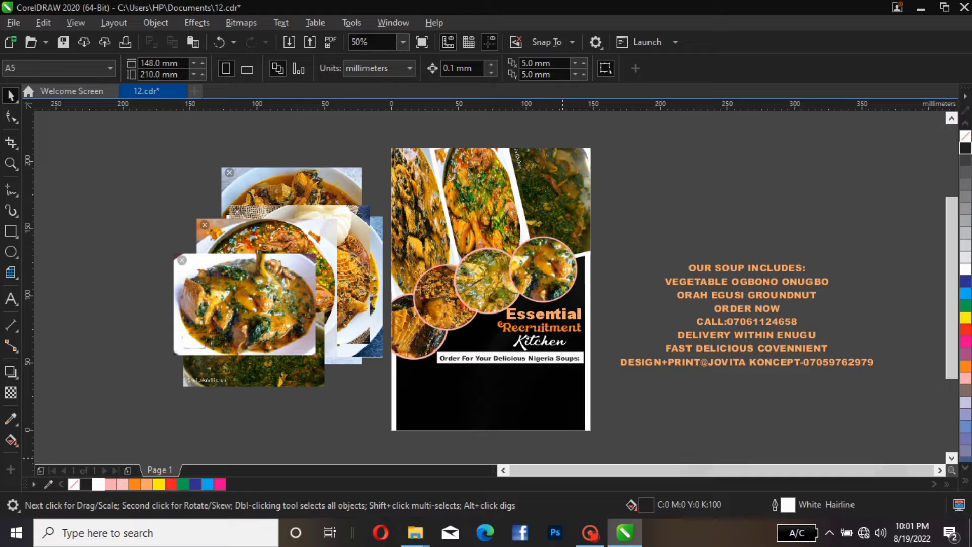
Move OUR SOUP INCLUDES onto the page below the order bar, resize it to about 18.5 pt and color it orange
{"action": "left_click", "coordinate": [711, 268]}
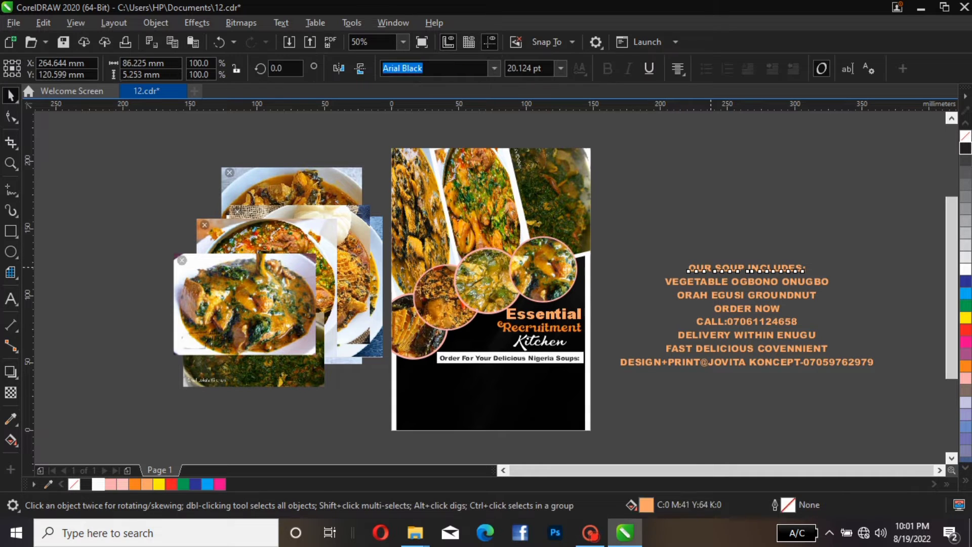
{"action": "left_click_drag", "start_coordinate": [711, 268], "coordinate": [489, 372]}
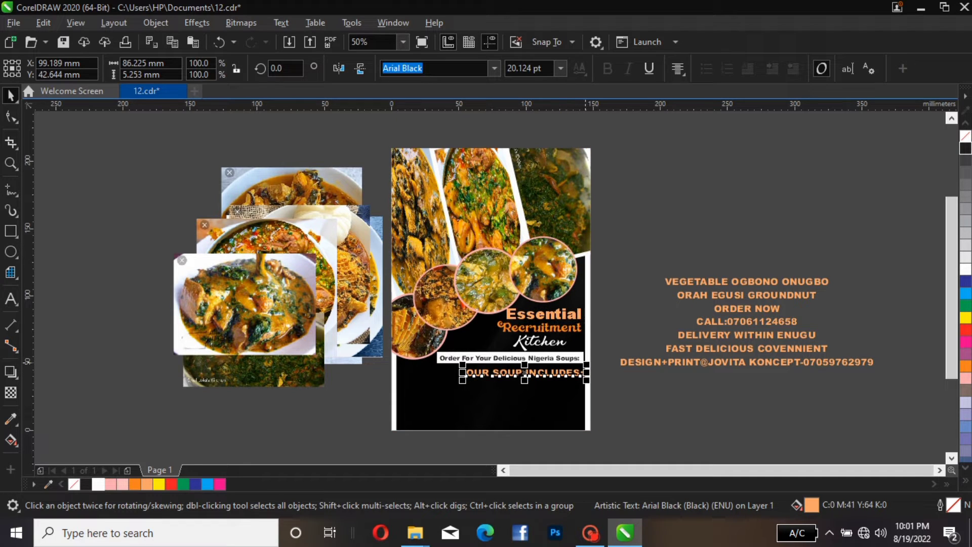
{"action": "left_click_drag", "start_coordinate": [587, 364], "coordinate": [576, 366]}
{"action": "left_click", "coordinate": [135, 485]}
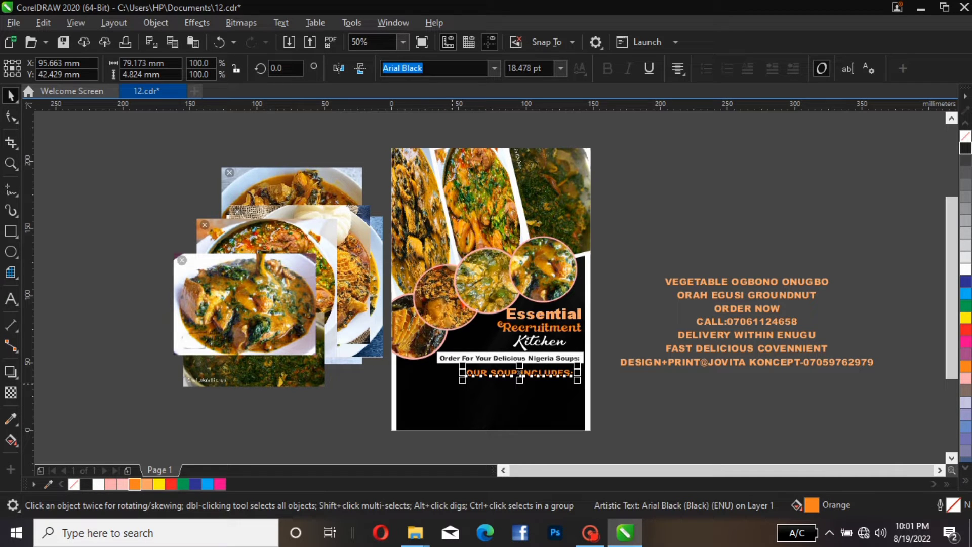
{"action": "left_click_drag", "start_coordinate": [462, 380], "coordinate": [539, 374]}
{"action": "left_click", "coordinate": [615, 319]}
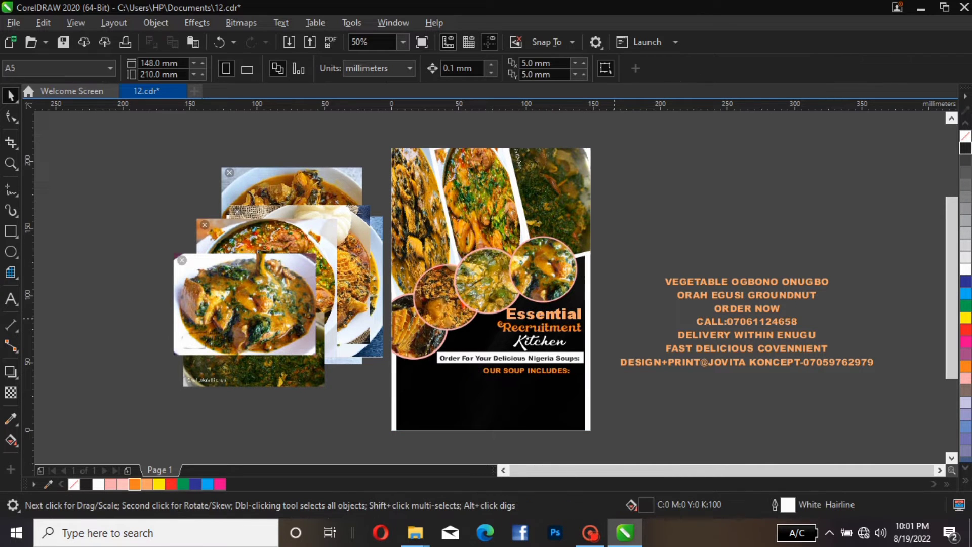
Move the VEGETABLE OGBONO ONUGBO line onto the page below OUR SOUP INCLUDES and resize it to about 17 pt
{"action": "left_click", "coordinate": [708, 280]}
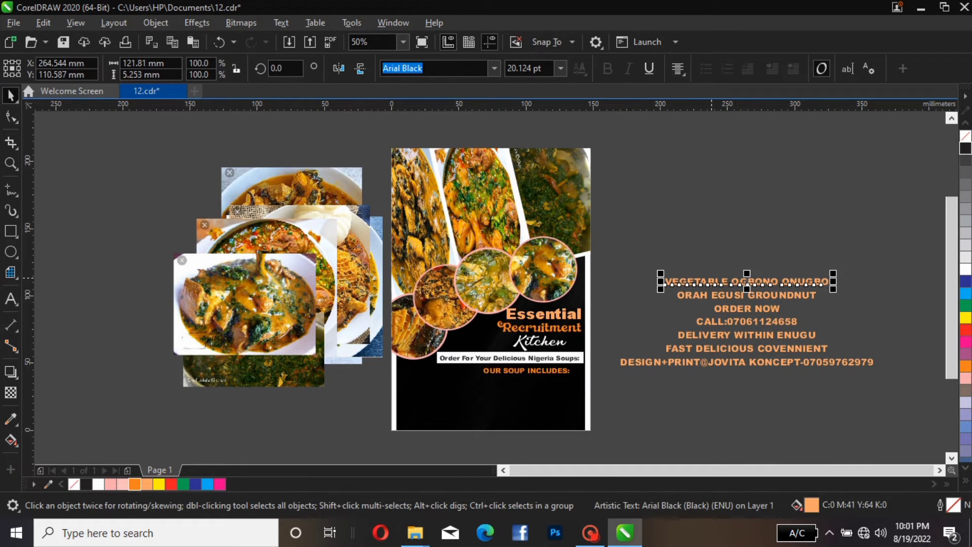
{"action": "left_click_drag", "start_coordinate": [712, 280], "coordinate": [466, 385]}
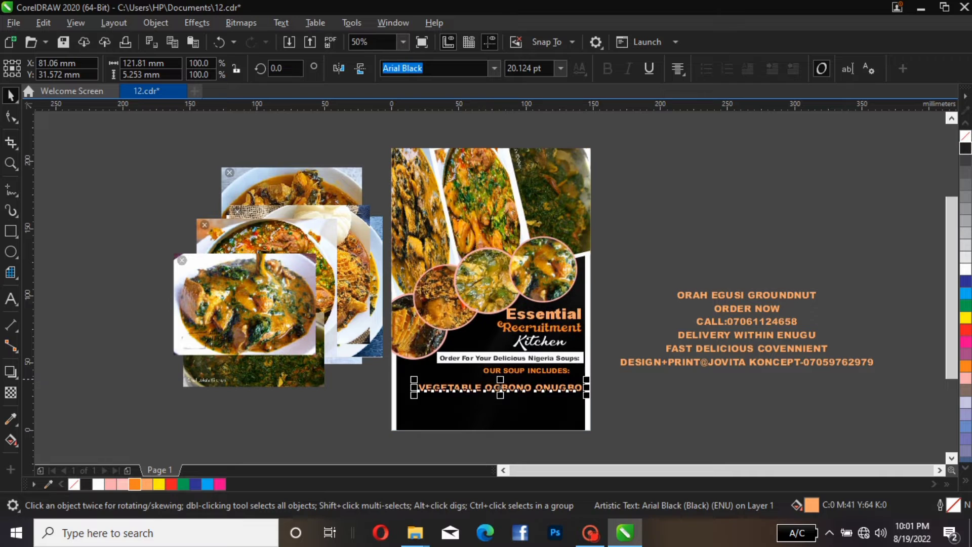
{"action": "left_click", "coordinate": [607, 340]}
{"action": "left_click", "coordinate": [557, 384]}
{"action": "left_click_drag", "start_coordinate": [584, 380], "coordinate": [563, 374]}
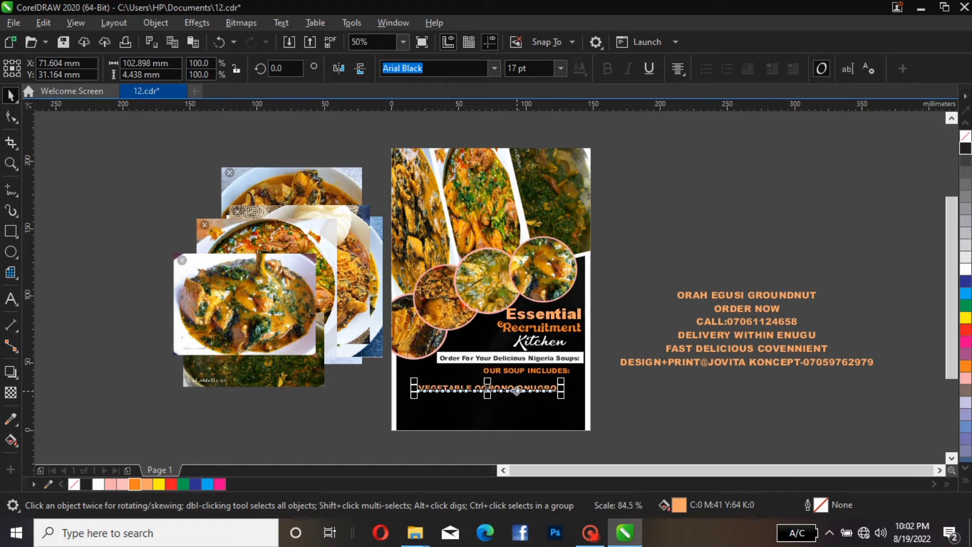
Nudge the VEGETABLE OGBONO ONUGBO line up slightly and change its font to Arial Unicode MS
{"action": "left_click_drag", "start_coordinate": [507, 391], "coordinate": [533, 383]}
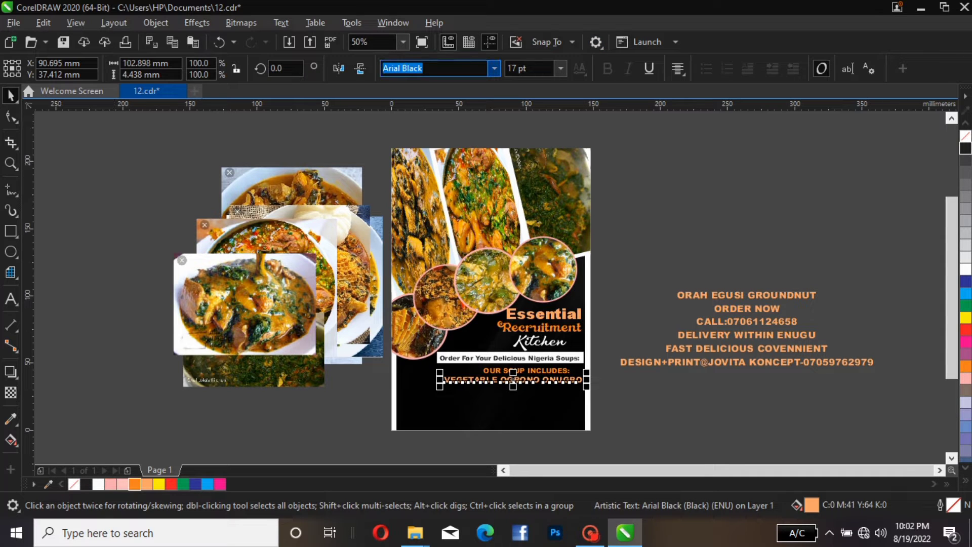
{"action": "left_click", "coordinate": [494, 68]}
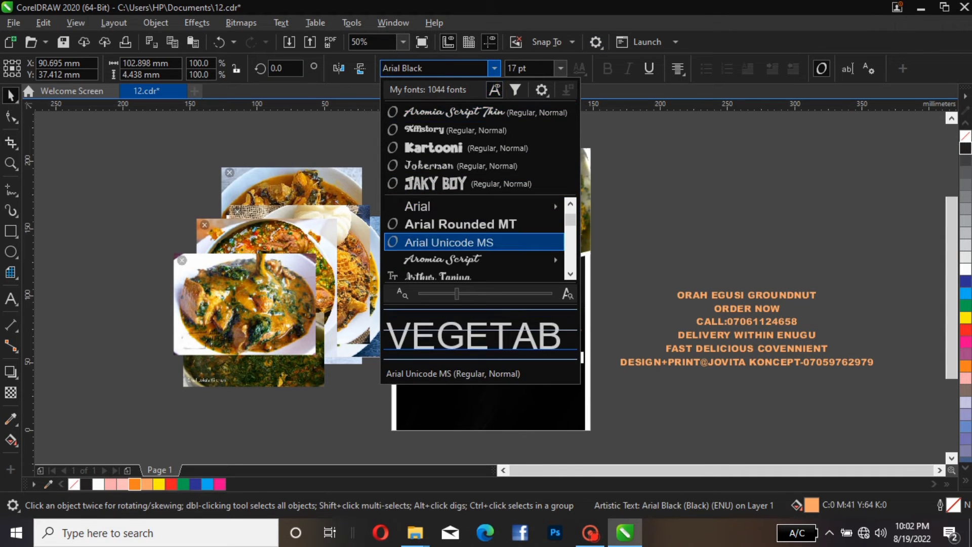
{"action": "key", "text": "Return"}
{"action": "left_click", "coordinate": [589, 354]}
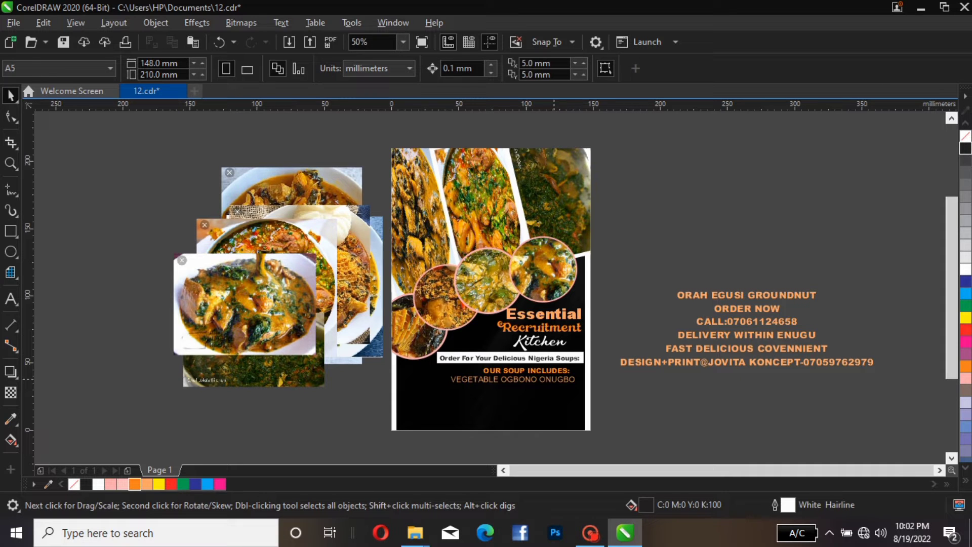
Move the ORAH EGUSI GROUNDNUT line onto the flyer below the vegetable line and set its font to Arial Unicode MS
{"action": "left_click", "coordinate": [557, 379]}
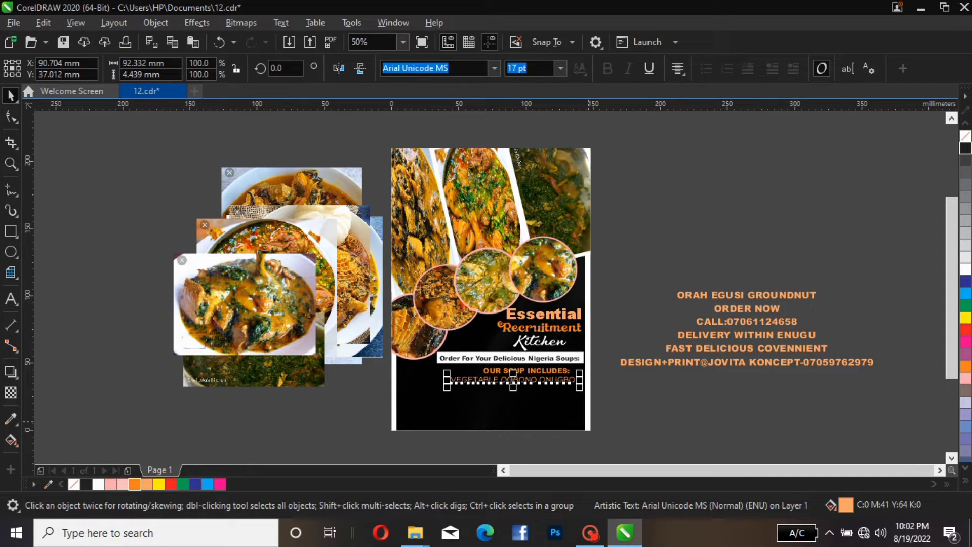
{"action": "left_click", "coordinate": [687, 254]}
{"action": "left_click_drag", "start_coordinate": [701, 299], "coordinate": [459, 394]}
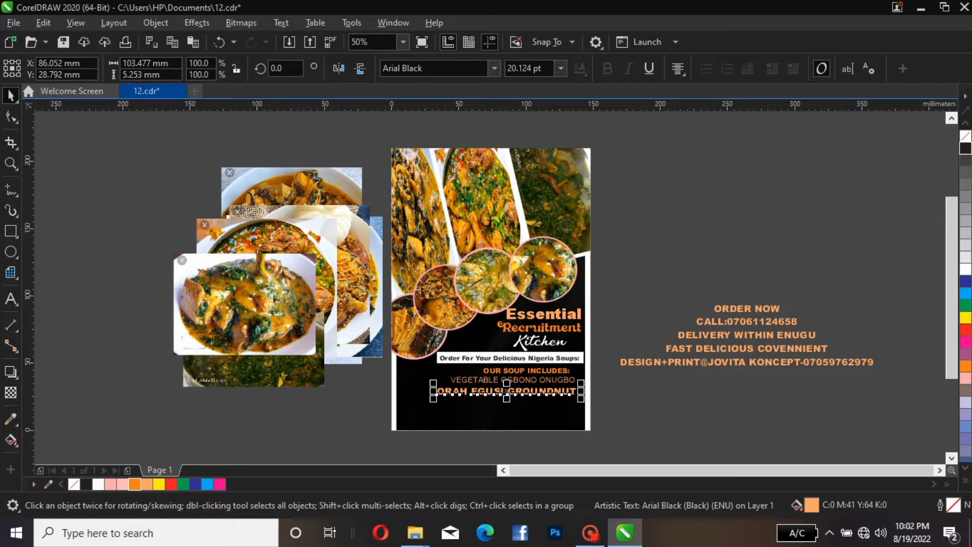
{"action": "left_click", "coordinate": [434, 68]}
{"action": "left_click", "coordinate": [495, 69]}
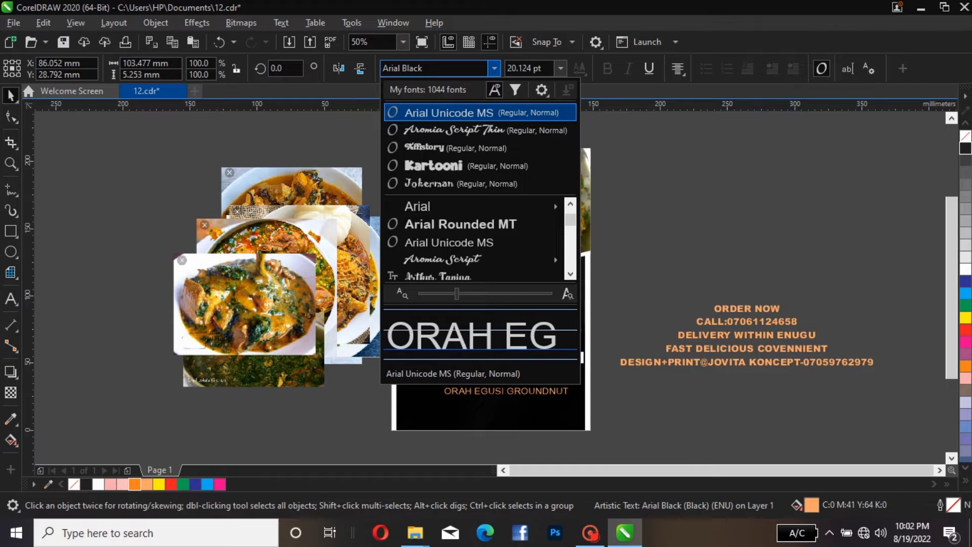
{"action": "left_click", "coordinate": [448, 112]}
{"action": "key", "text": "Escape"}
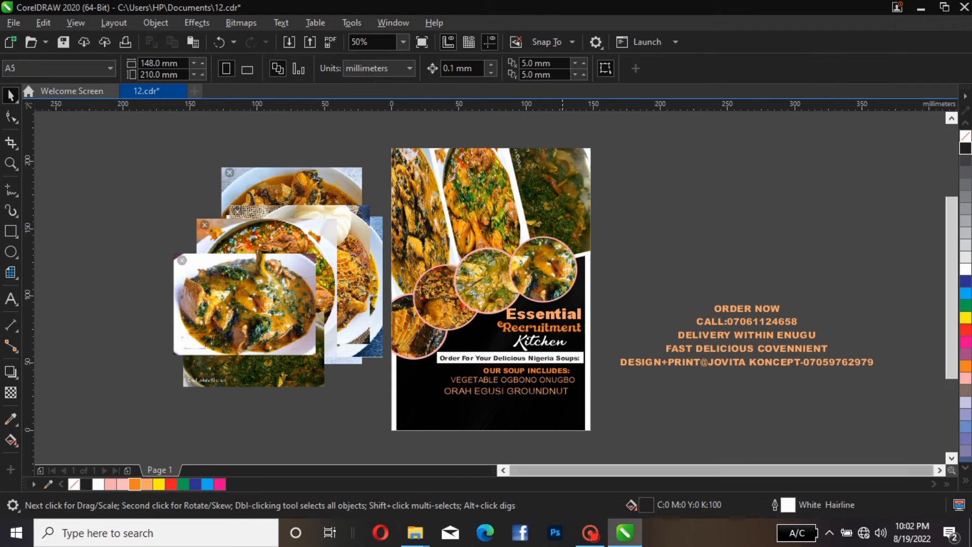
{"action": "left_click", "coordinate": [519, 393]}
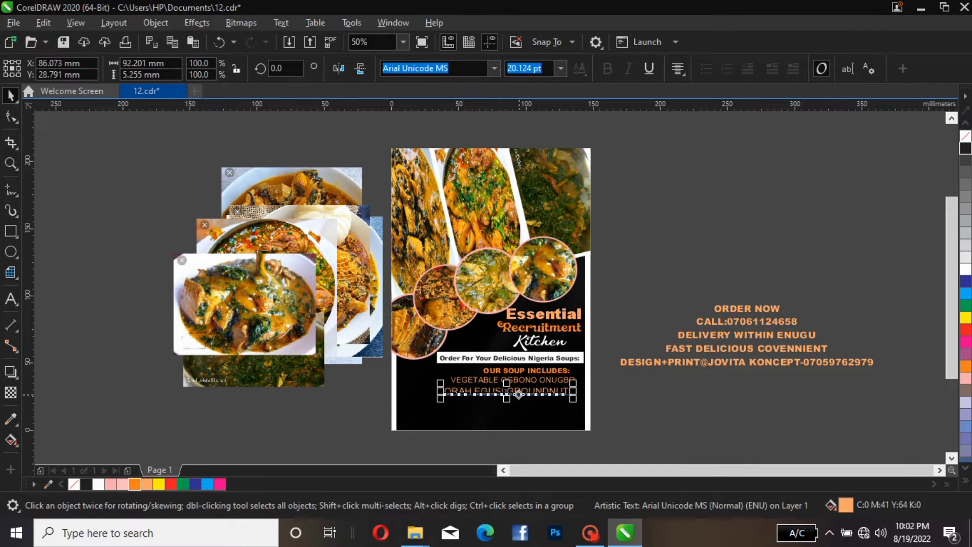
{"action": "key", "text": "Escape"}
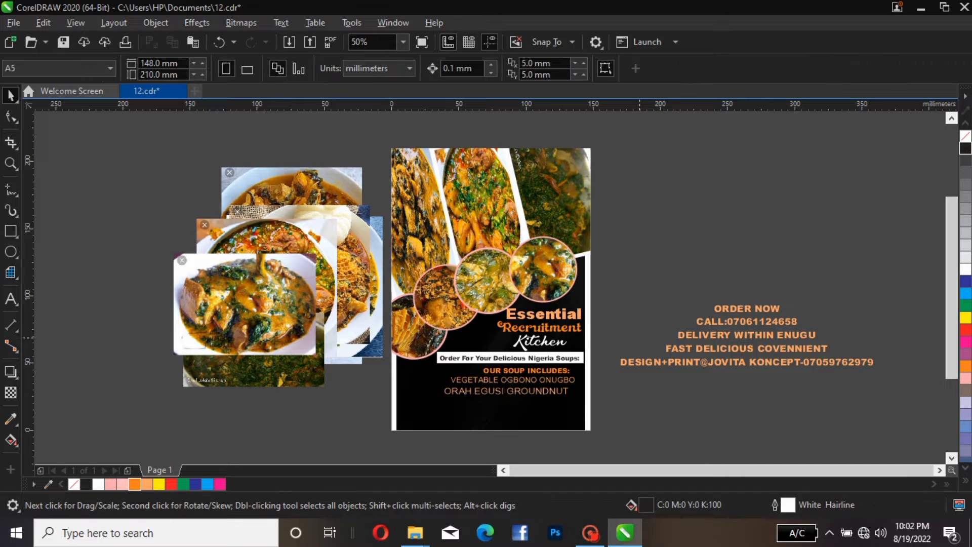
Widen the spacing between the words of the VEGETABLE OGBONO ONUGBO line
{"action": "double_click", "coordinate": [517, 378]}
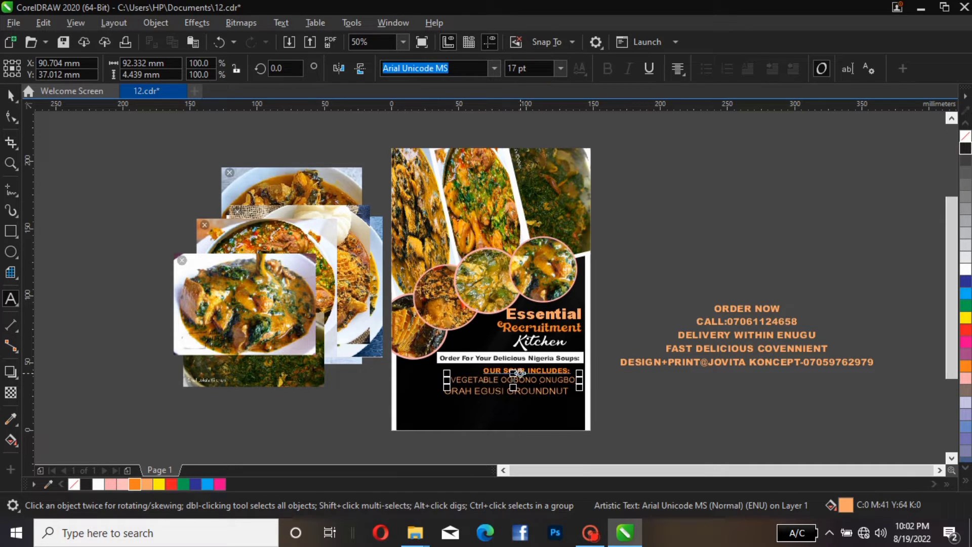
{"action": "key", "text": "Right"}
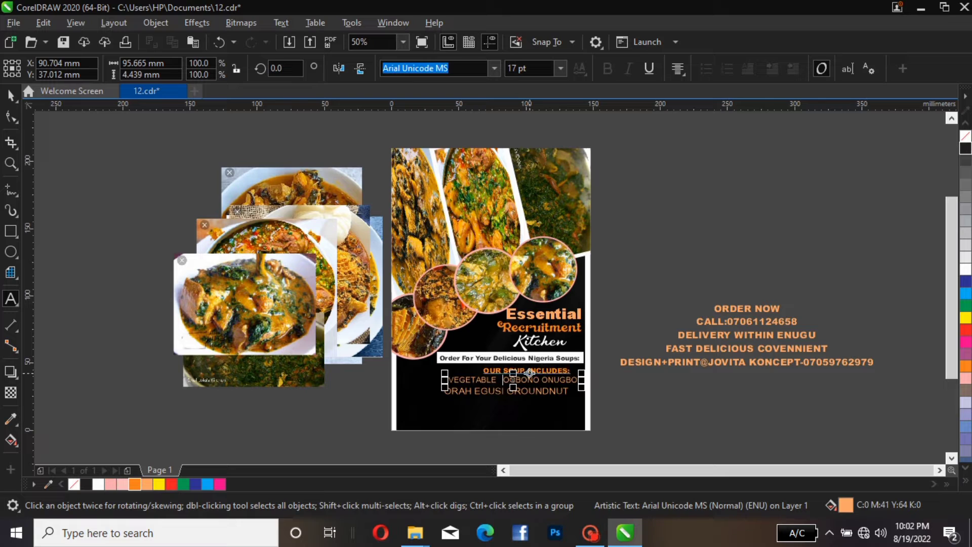
{"action": "key", "text": "Right"}
{"action": "key", "text": "Right"}
{"action": "key", "text": "Right"}
{"action": "key", "text": "Right"}
{"action": "key", "text": "Right"}
{"action": "key", "text": "Right"}
{"action": "type", "text": ","}
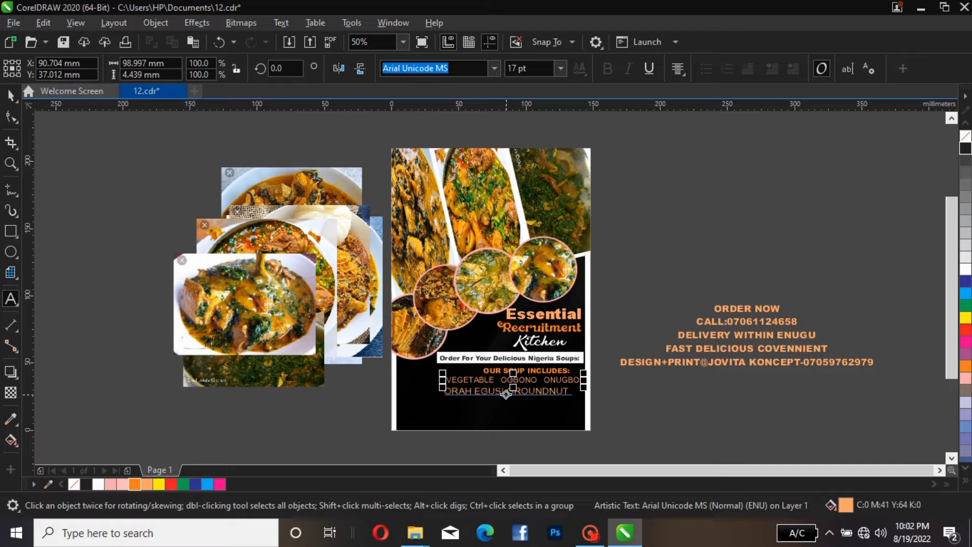
Widen the spacing between the words of the ORAH EGUSI GROUNDNUT line
{"action": "left_click", "coordinate": [507, 391]}
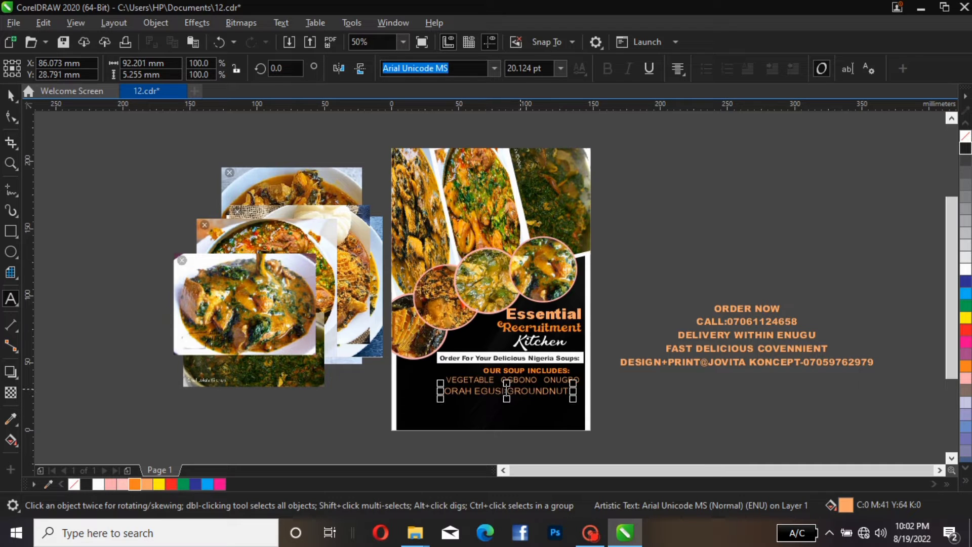
{"action": "left_click", "coordinate": [474, 391]}
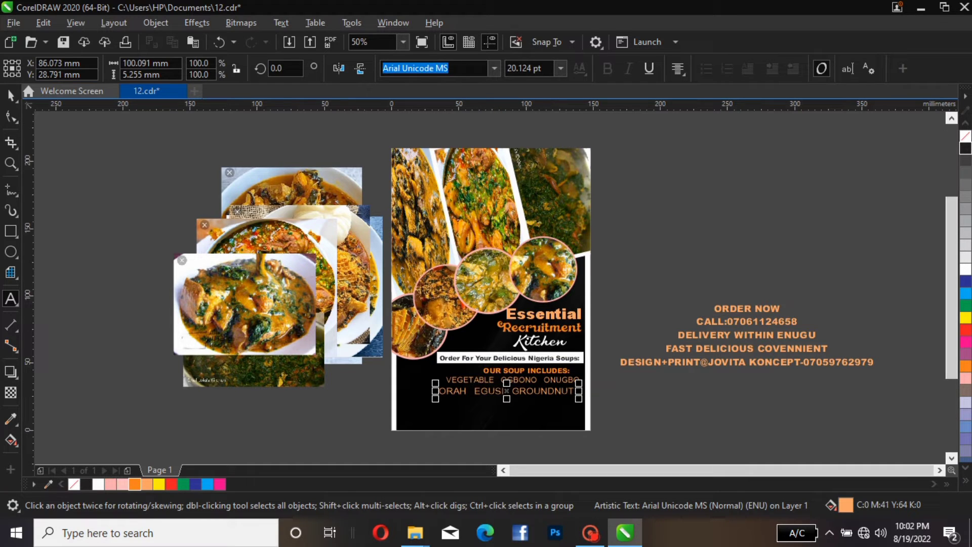
{"action": "key", "text": "ctrl+space"}
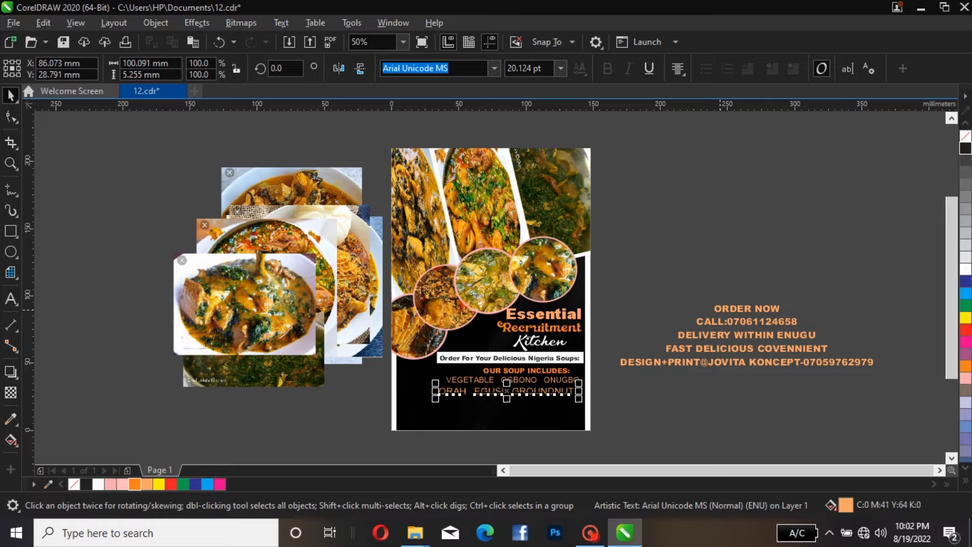
Move the ORDER NOW text onto the flyer below the ORAH EGUSI GROUNDNUT line
{"action": "left_click", "coordinate": [720, 310]}
{"action": "left_click_drag", "start_coordinate": [720, 311], "coordinate": [453, 410]}
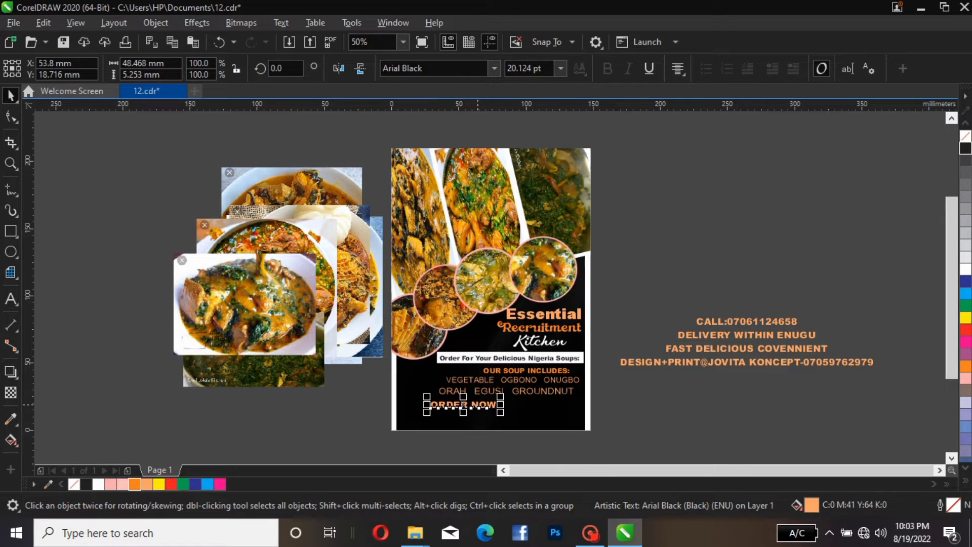
{"action": "double_click", "coordinate": [473, 399]}
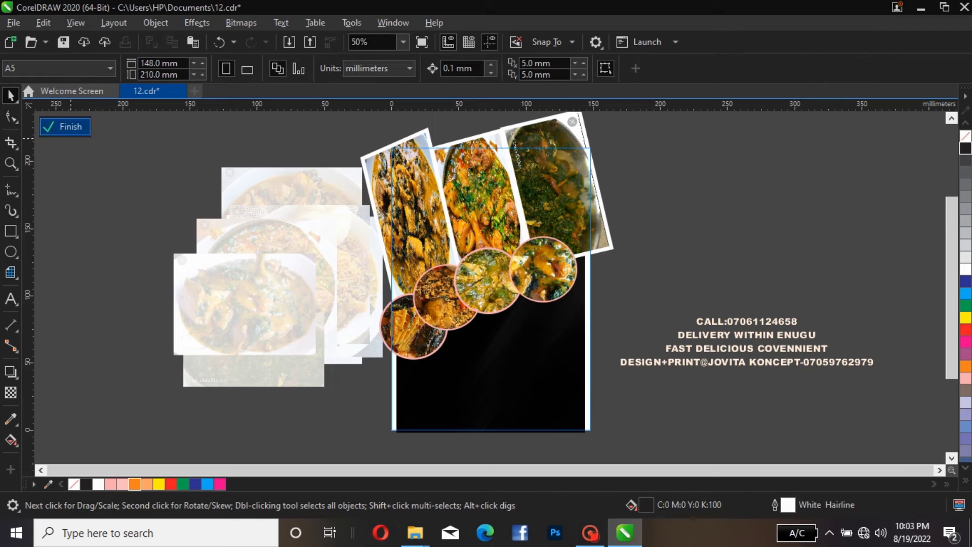
{"action": "left_click", "coordinate": [65, 127]}
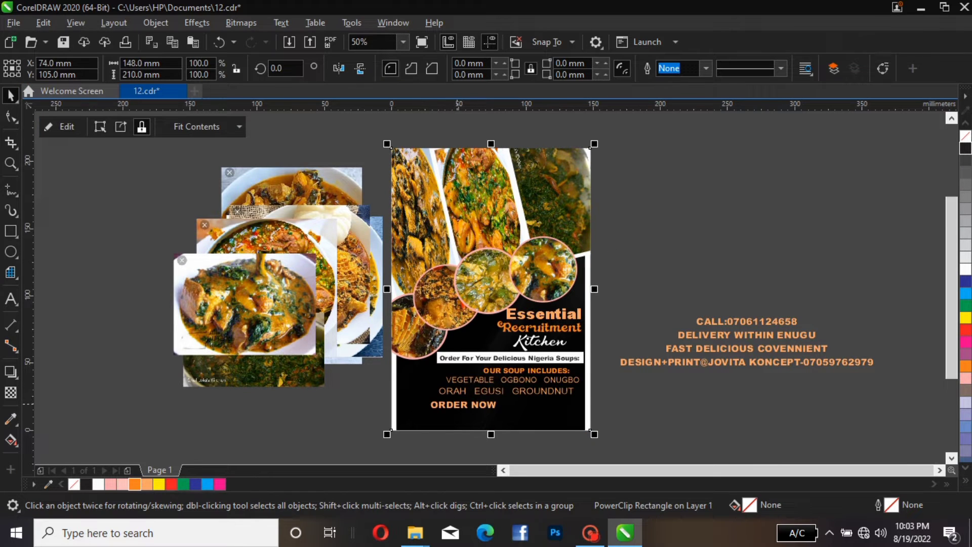
Break ORDER NOW into two lines and move it off the page to the right
{"action": "left_click", "coordinate": [463, 405]}
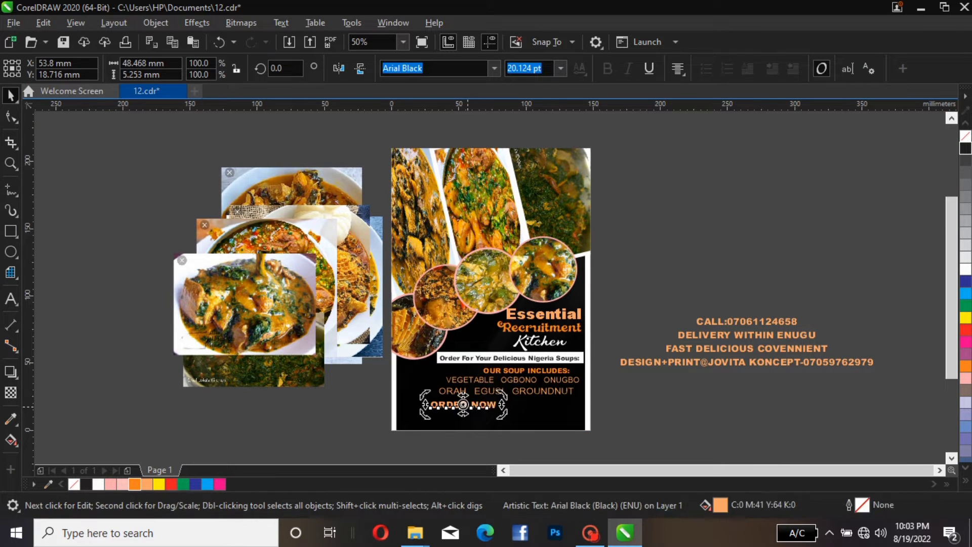
{"action": "key", "text": "F8"}
{"action": "left_click", "coordinate": [470, 405]}
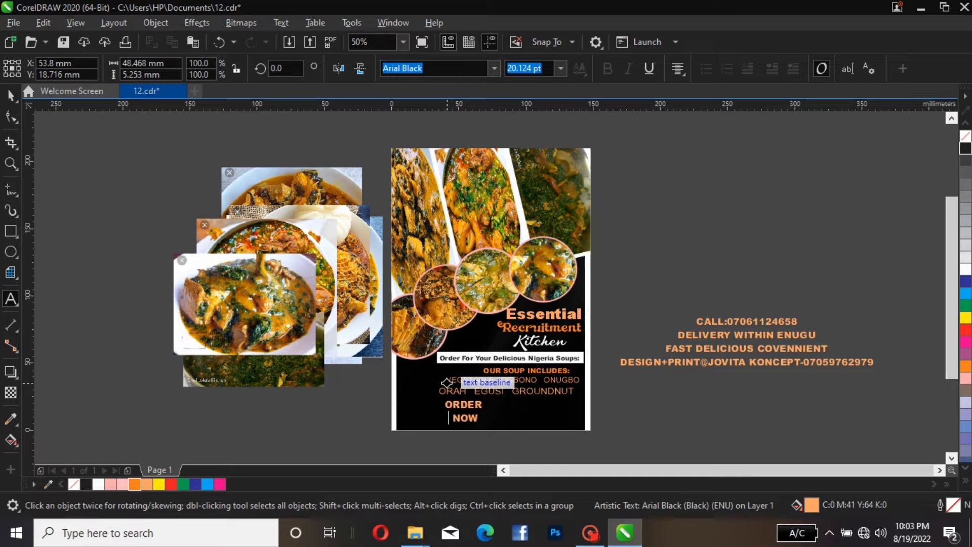
{"action": "key", "text": "Return"}
{"action": "key", "text": "ctrl+space"}
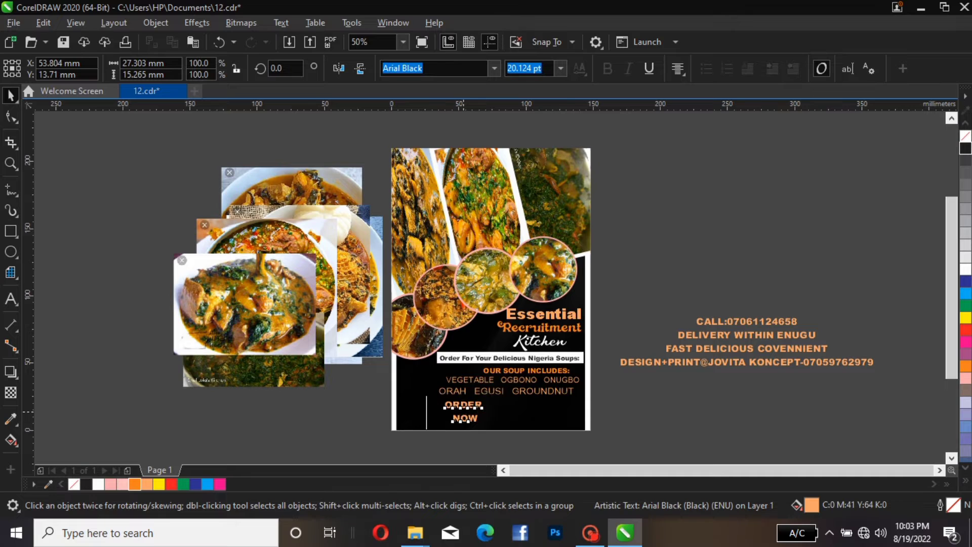
{"action": "left_click_drag", "start_coordinate": [463, 410], "coordinate": [678, 244]}
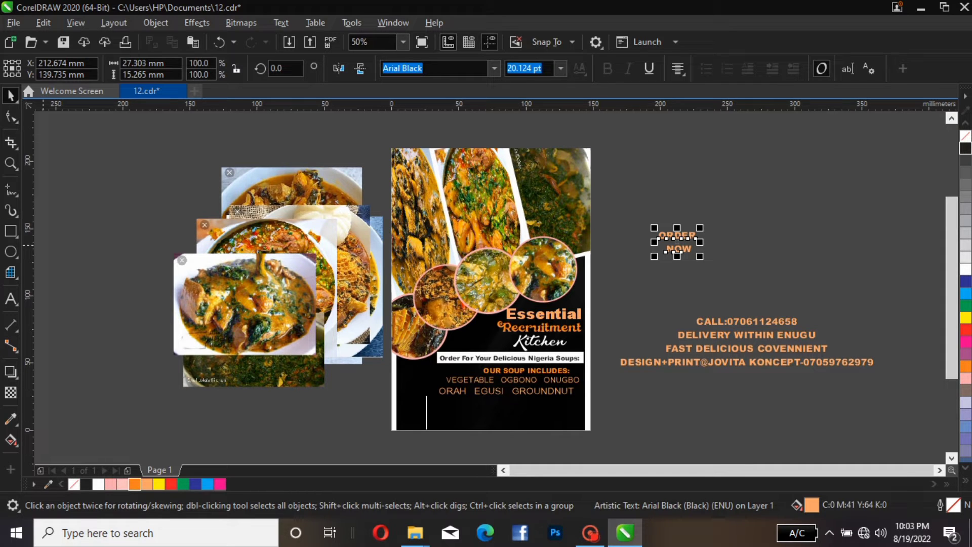
Draw a rectangle about 69 by 25 mm beside the page
{"action": "left_click", "coordinate": [10, 231]}
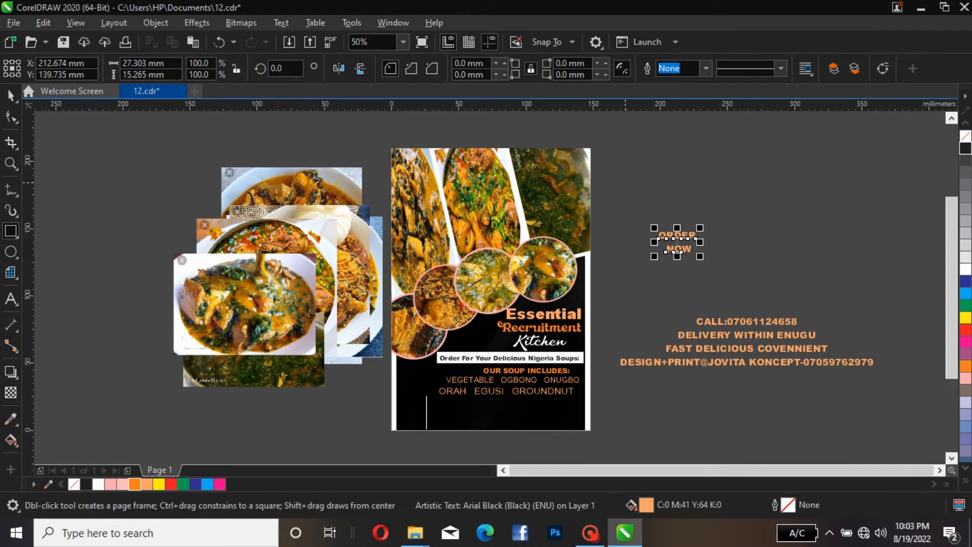
{"action": "left_click_drag", "start_coordinate": [625, 183], "coordinate": [719, 217]}
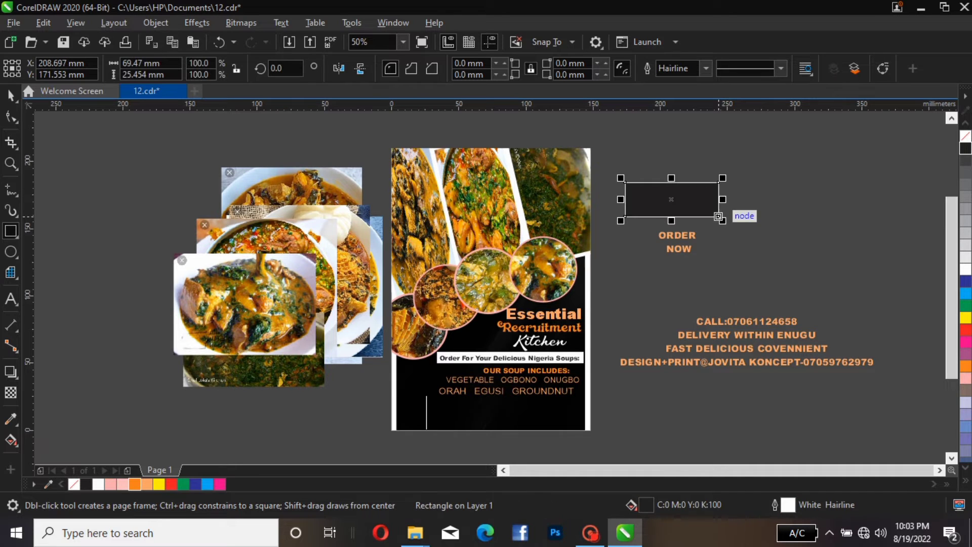
{"action": "key", "text": "space"}
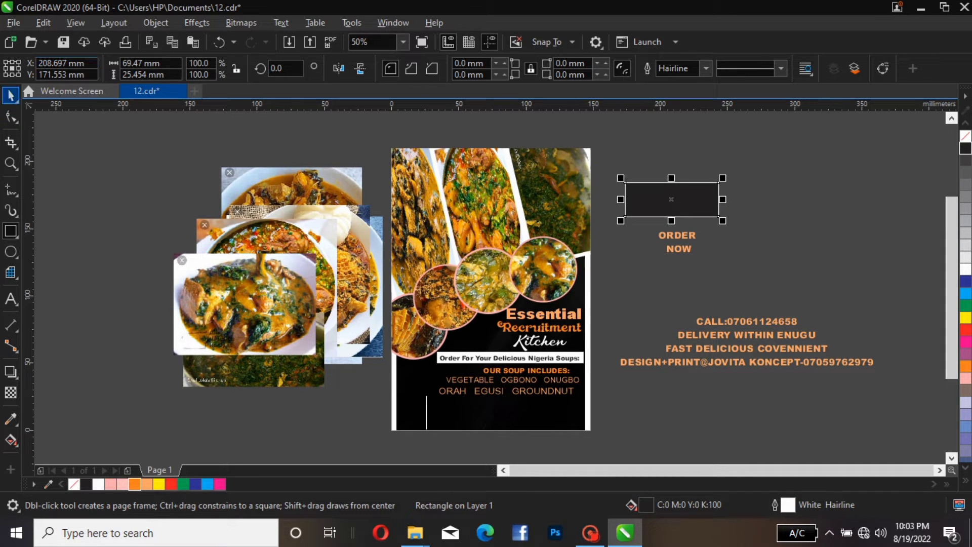
Place the rectangle across the bottom of the flyer, resize it to about 94 by 18 mm, and remove its fill
{"action": "left_click_drag", "start_coordinate": [672, 200], "coordinate": [578, 415]}
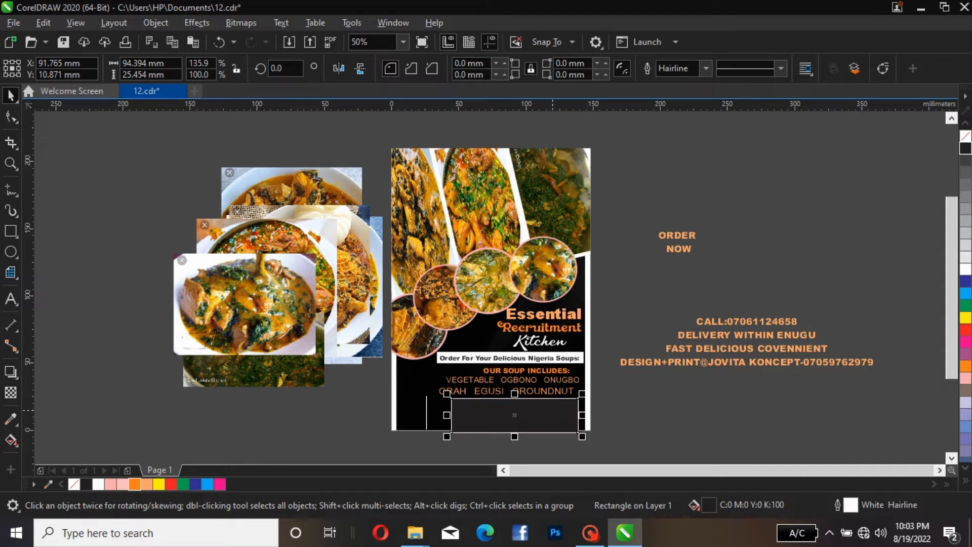
{"action": "left_click_drag", "start_coordinate": [515, 432], "coordinate": [515, 422]}
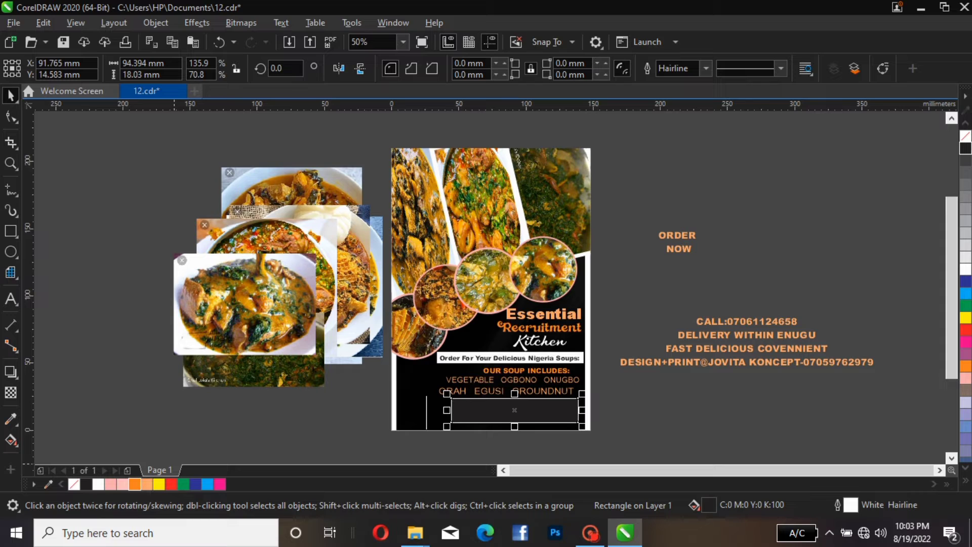
{"action": "left_click", "coordinate": [74, 484]}
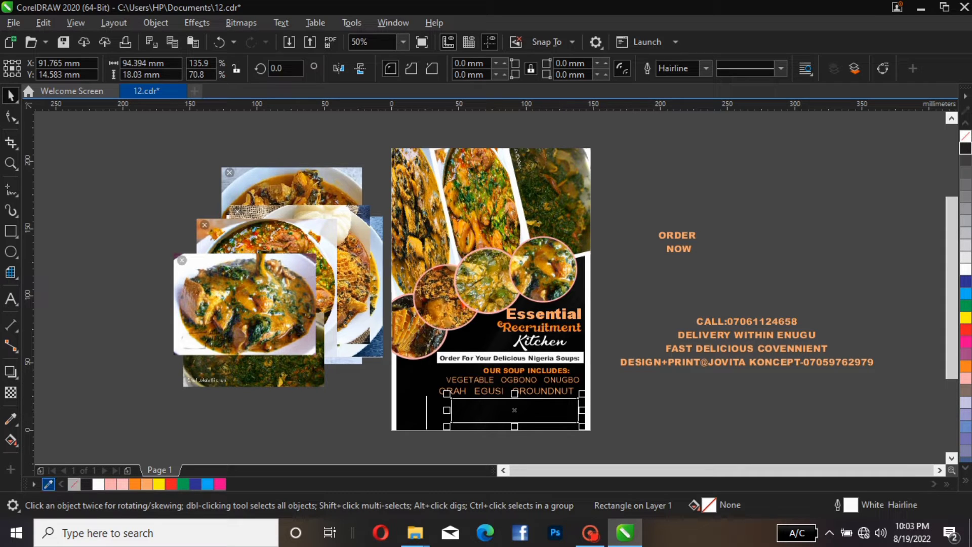
Give the bottom rectangle an orange outline and widen it to about 117 mm
{"action": "right_click", "coordinate": [134, 484]}
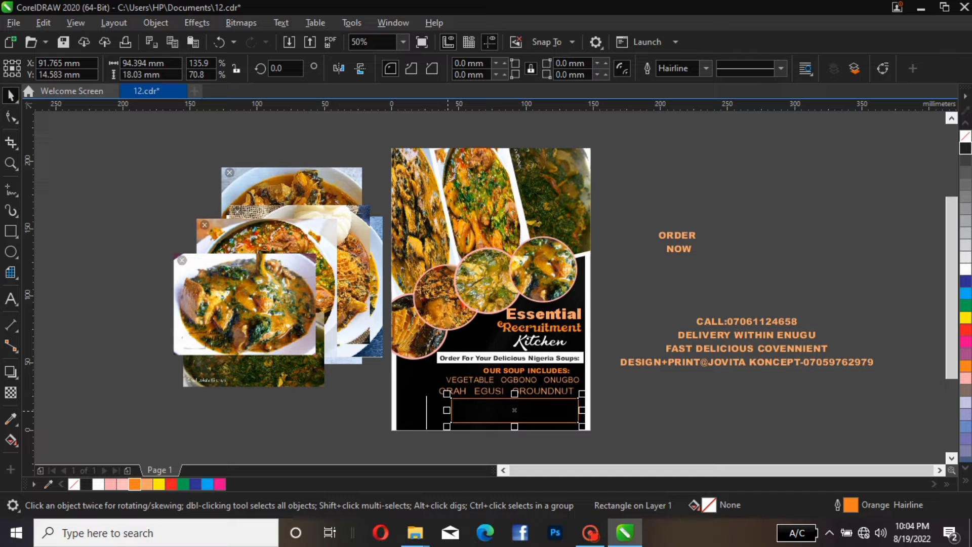
{"action": "left_click_drag", "start_coordinate": [446, 410], "coordinate": [416, 410]}
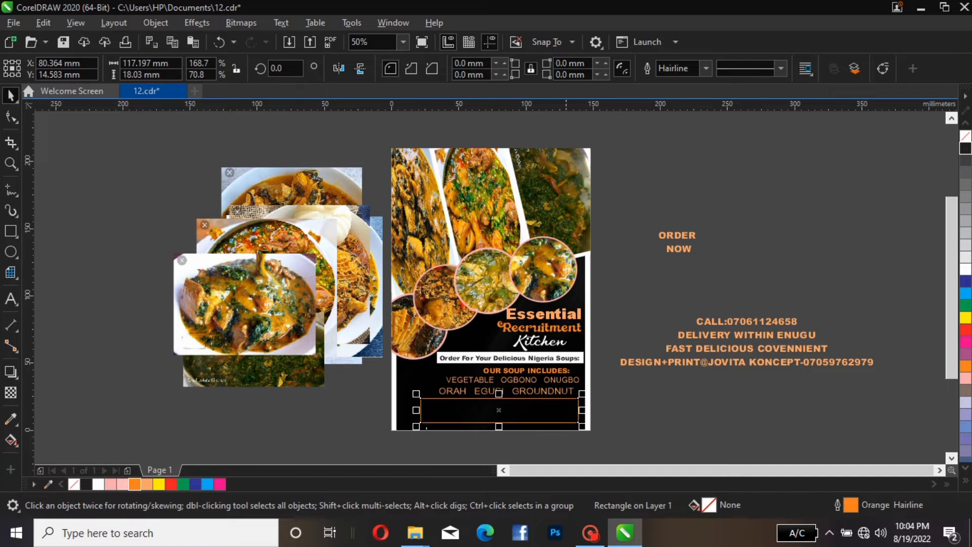
{"action": "scroll", "coordinate": [494, 356], "scroll_direction": "up", "scroll_amount": 1}
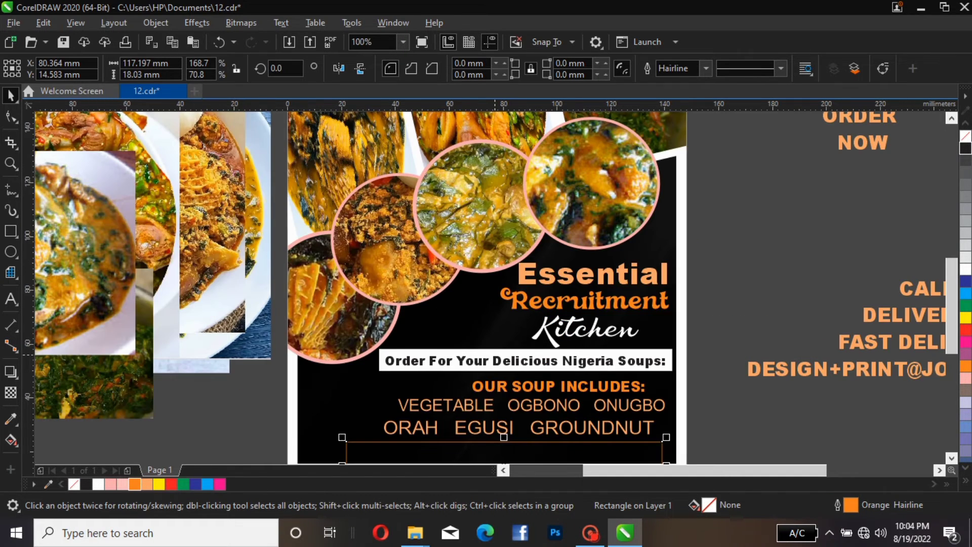
{"action": "scroll", "coordinate": [572, 288], "scroll_direction": "down", "scroll_amount": 3}
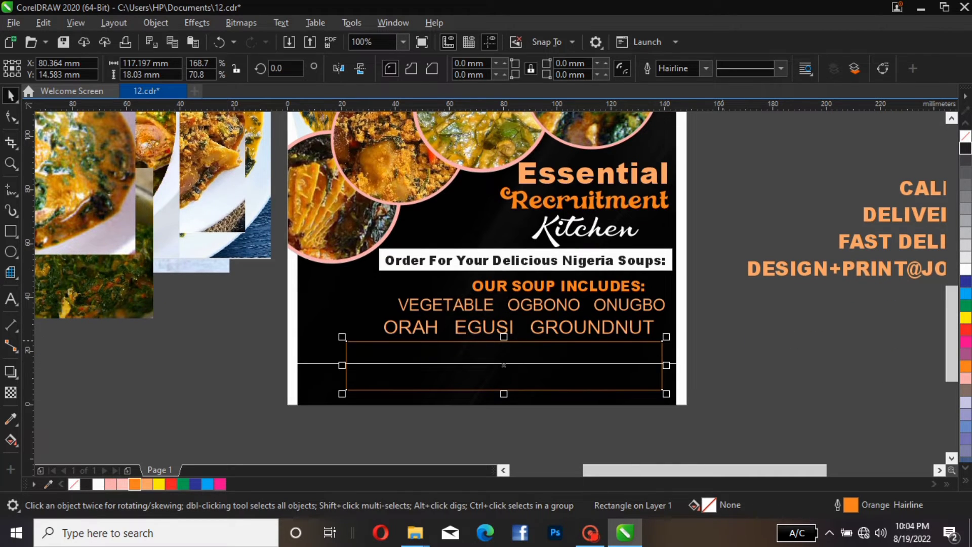
Move the CALL phone-number line onto the bottom right of the flyer
{"action": "key", "text": "Escape"}
{"action": "left_click", "coordinate": [563, 341]}
{"action": "left_click", "coordinate": [896, 186]}
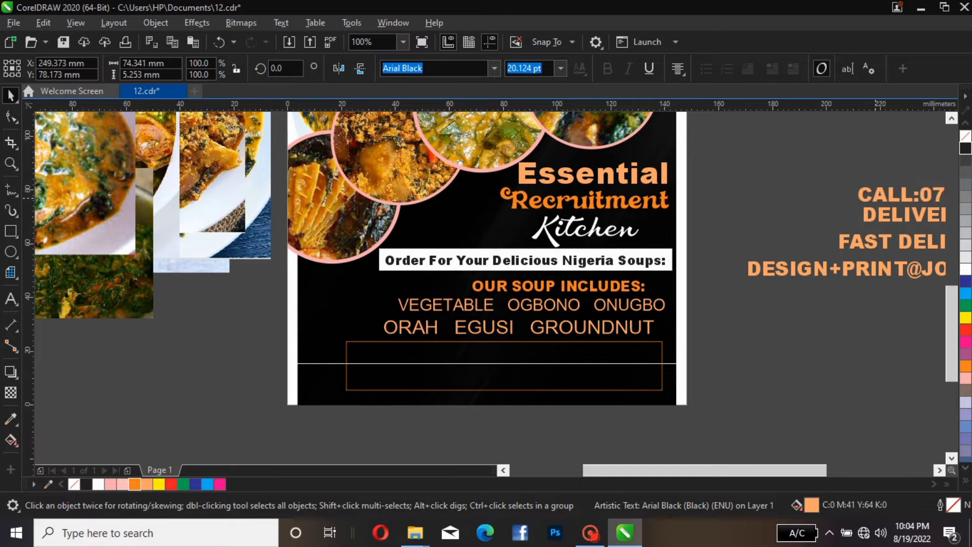
{"action": "left_click_drag", "start_coordinate": [897, 186], "coordinate": [555, 392]}
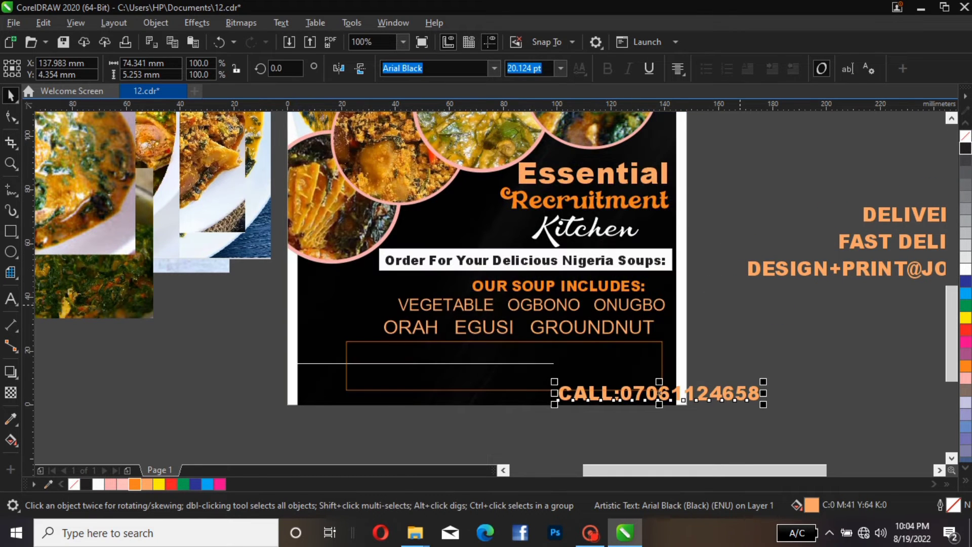
Move the ORDER NOW text onto the flyer, inside the left end of the bottom rectangle
{"action": "scroll", "coordinate": [932, 256], "scroll_direction": "down", "scroll_amount": 1}
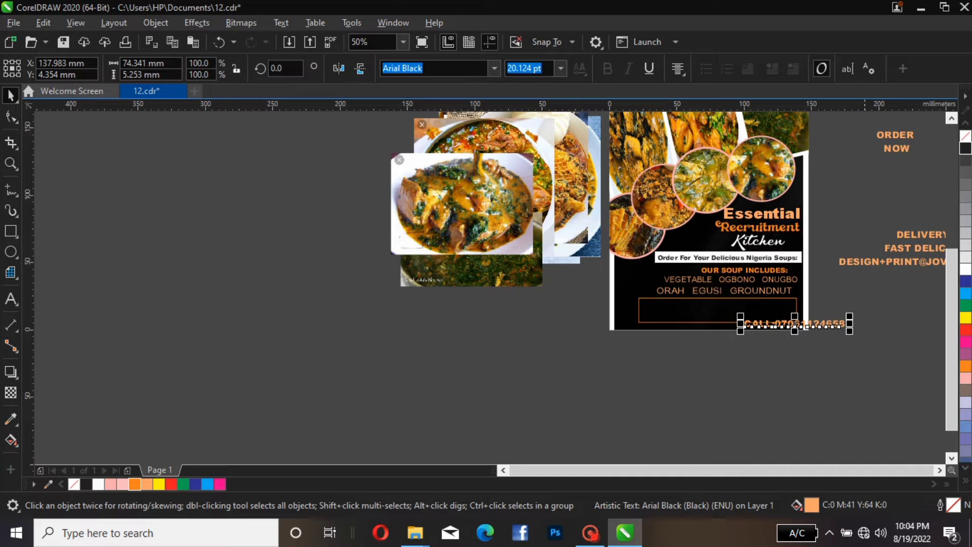
{"action": "left_click", "coordinate": [883, 141]}
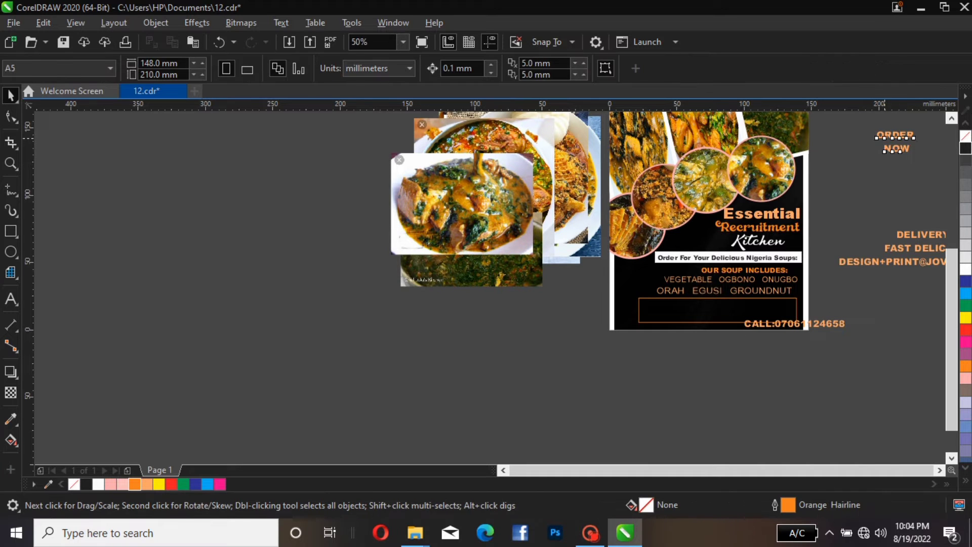
{"action": "left_click_drag", "start_coordinate": [891, 141], "coordinate": [680, 347]}
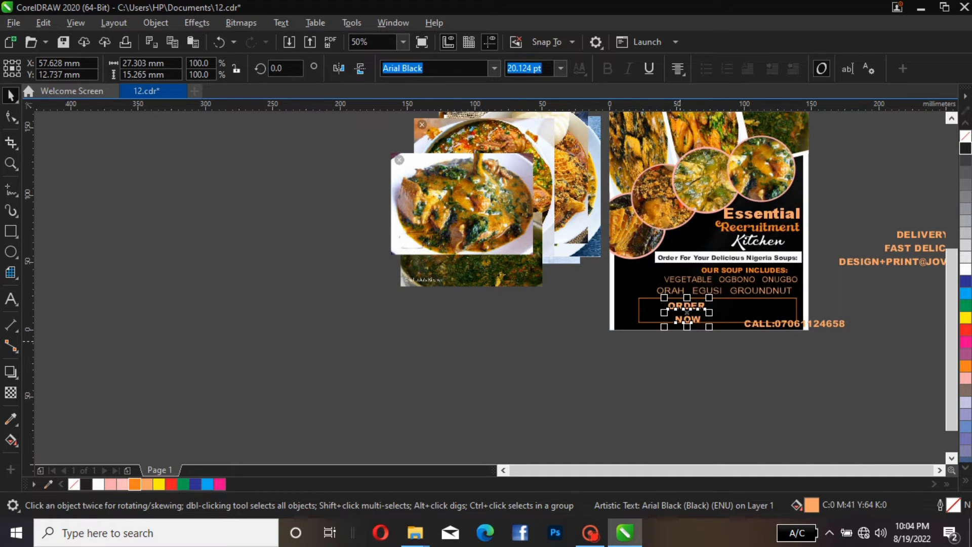
{"action": "scroll", "coordinate": [680, 347], "scroll_direction": "up", "scroll_amount": 1}
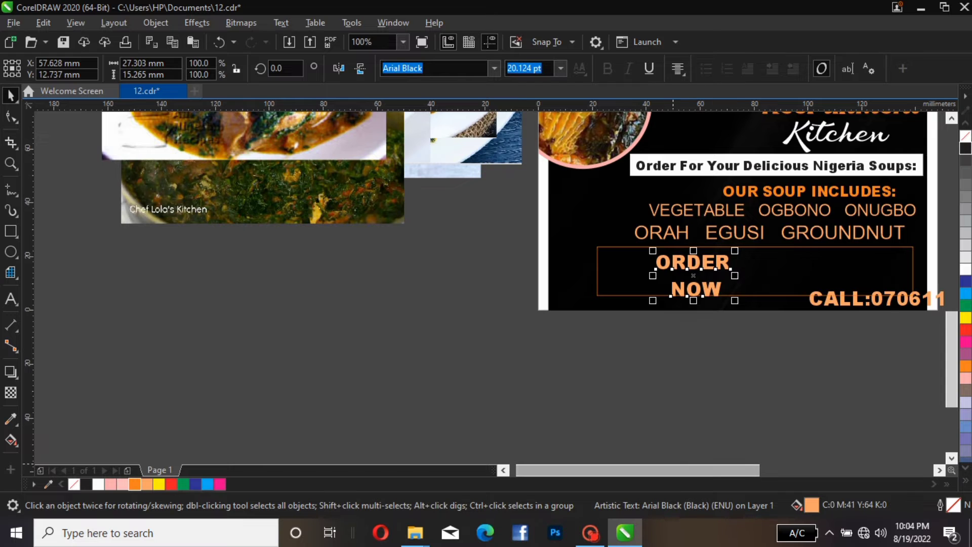
{"action": "left_click_drag", "start_coordinate": [674, 471], "coordinate": [726, 471]}
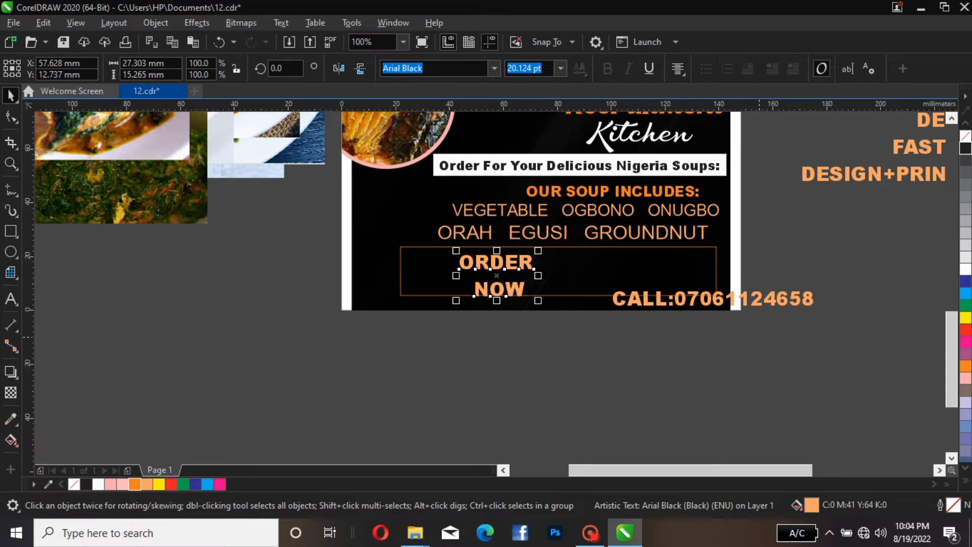
{"action": "left_click_drag", "start_coordinate": [952, 343], "coordinate": [952, 324]}
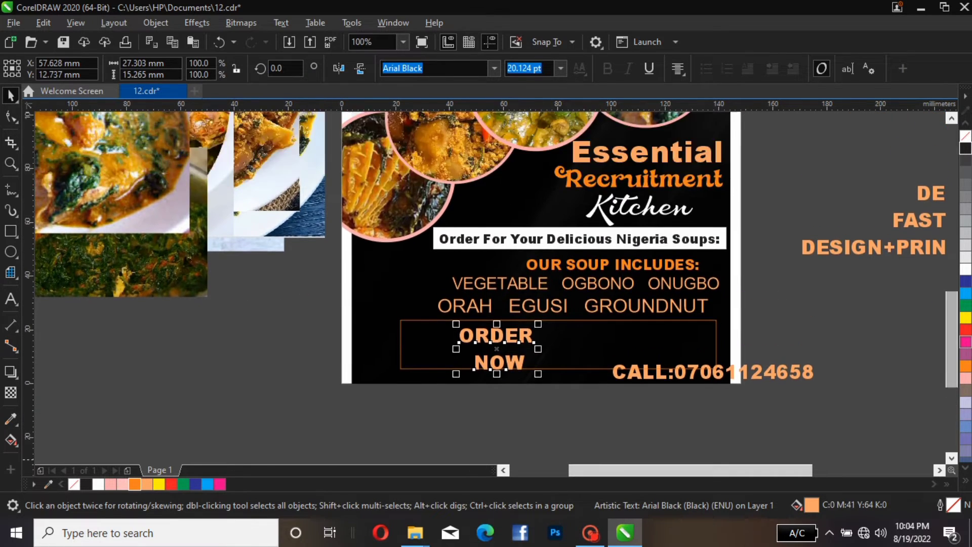
{"action": "left_click_drag", "start_coordinate": [499, 355], "coordinate": [442, 350]}
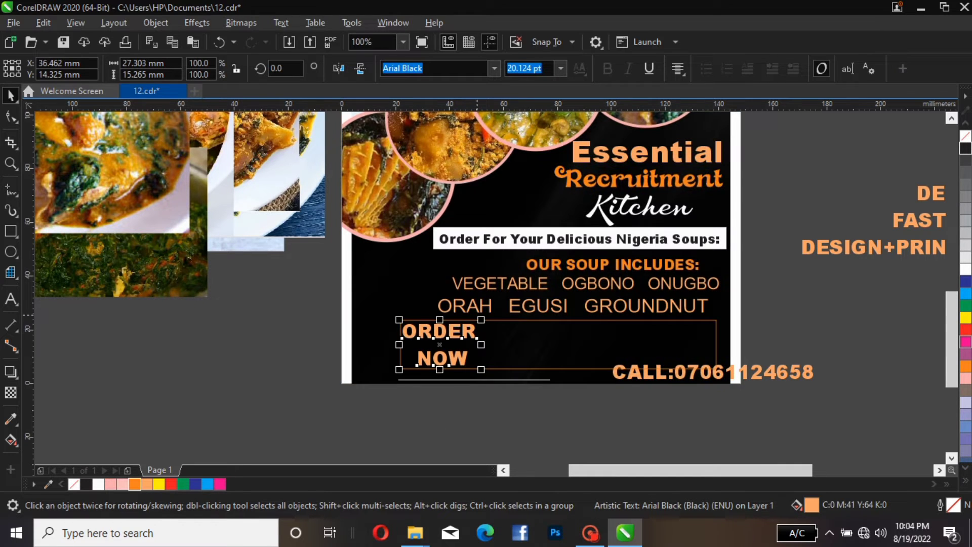
Scale ORDER NOW down to about 15.9 pt and set its font to Impact
{"action": "left_click_drag", "start_coordinate": [481, 319], "coordinate": [464, 330]}
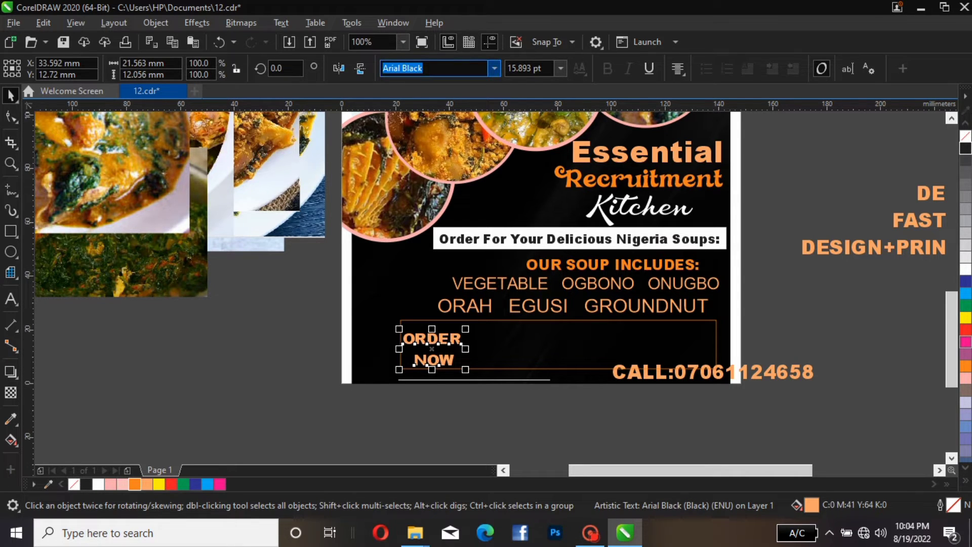
{"action": "left_click", "coordinate": [495, 67]}
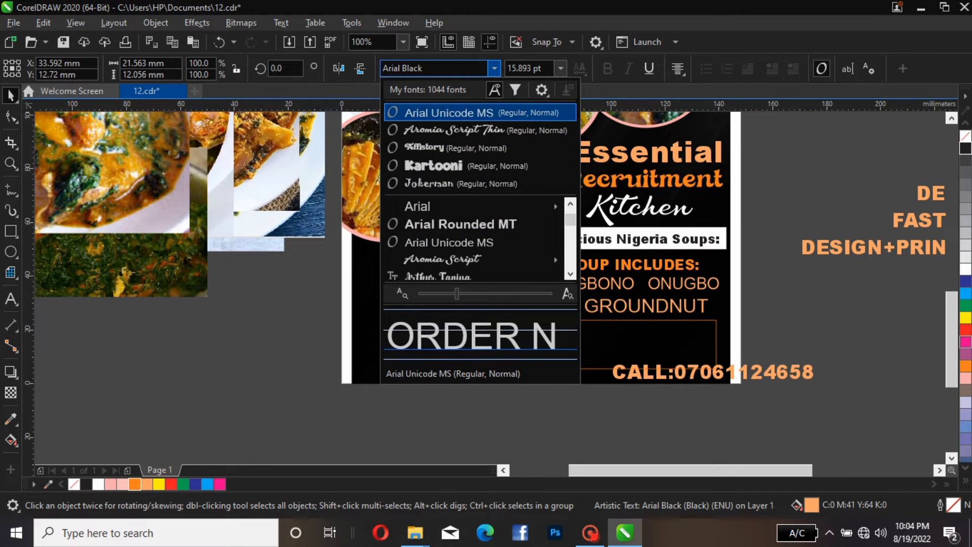
{"action": "left_click", "coordinate": [479, 69]}
{"action": "type", "text": "IM"}
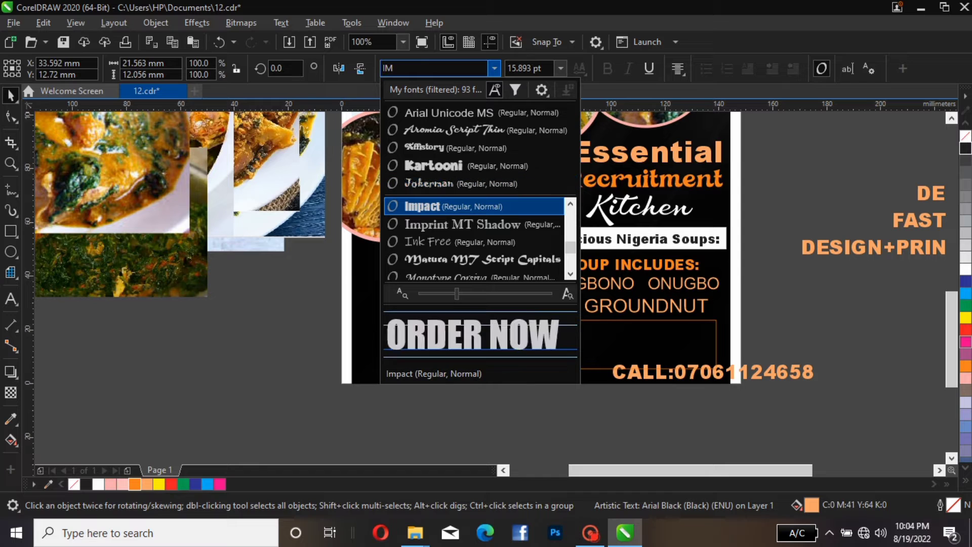
{"action": "left_click", "coordinate": [423, 206]}
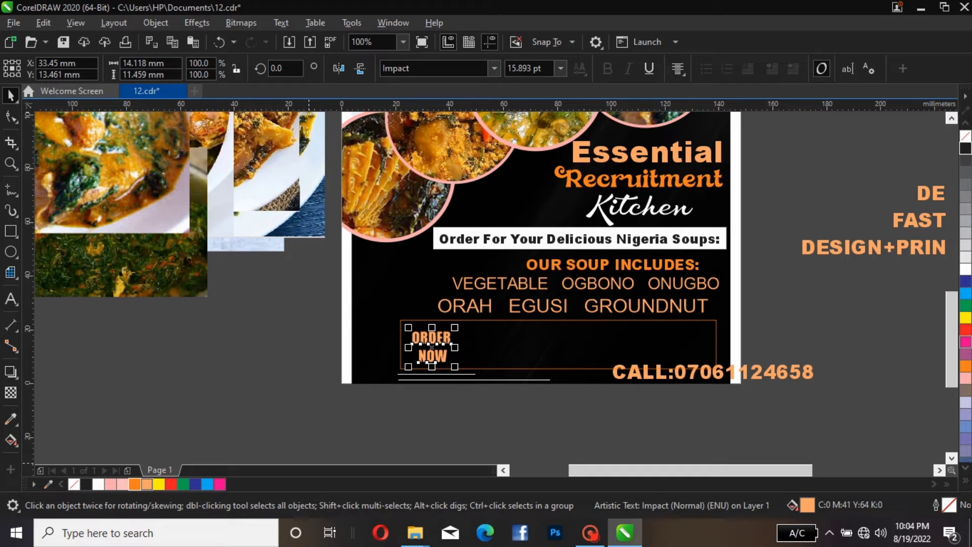
Fill ORDER NOW with orange and nudge it slightly up and left
{"action": "left_click", "coordinate": [135, 485]}
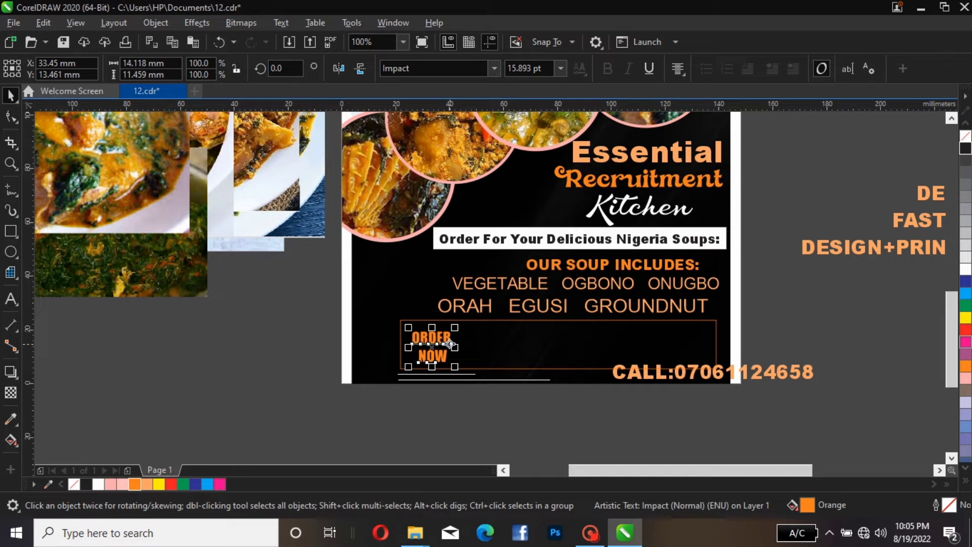
{"action": "left_click_drag", "start_coordinate": [445, 345], "coordinate": [439, 343]}
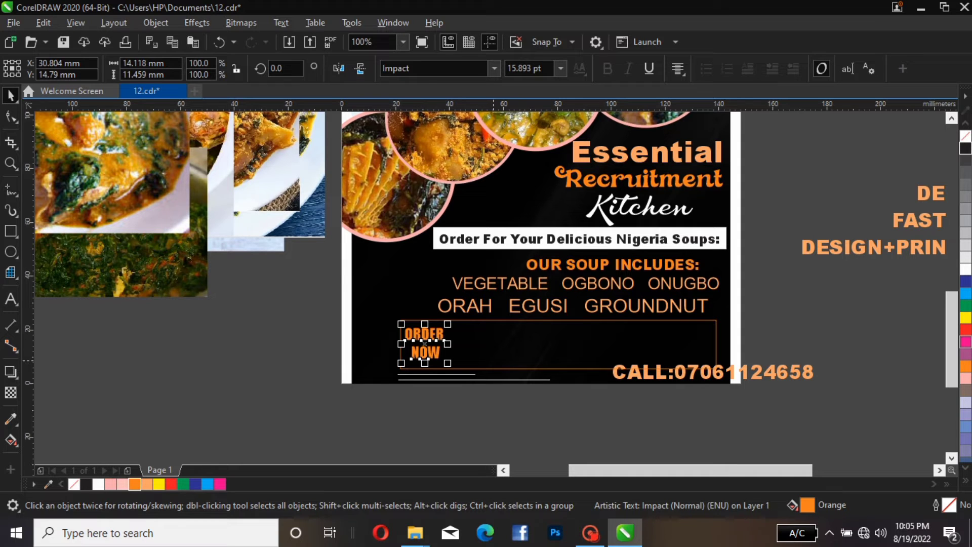
Shorten the bottom rectangle to about 15 mm high and raise ORDER NOW within it
{"action": "left_click", "coordinate": [717, 370]}
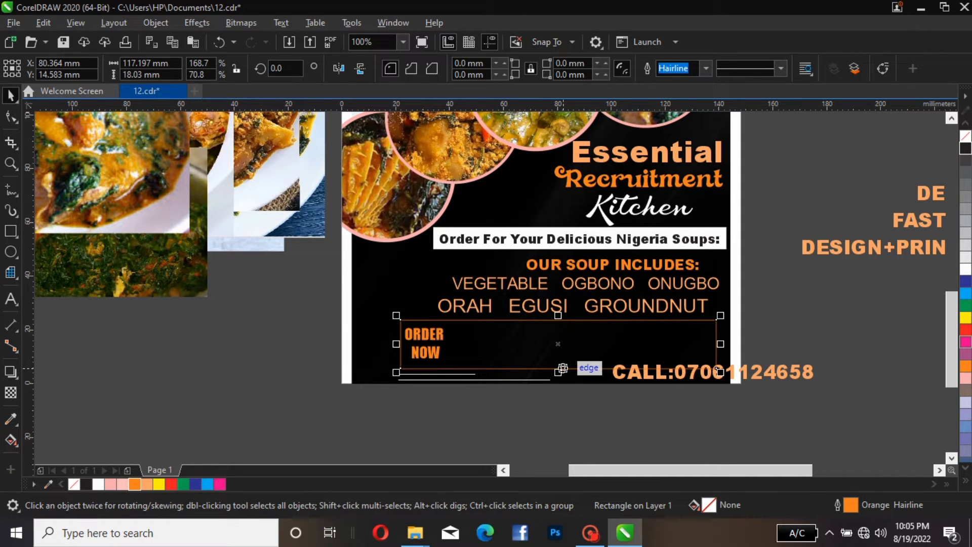
{"action": "left_click_drag", "start_coordinate": [558, 373], "coordinate": [559, 361]}
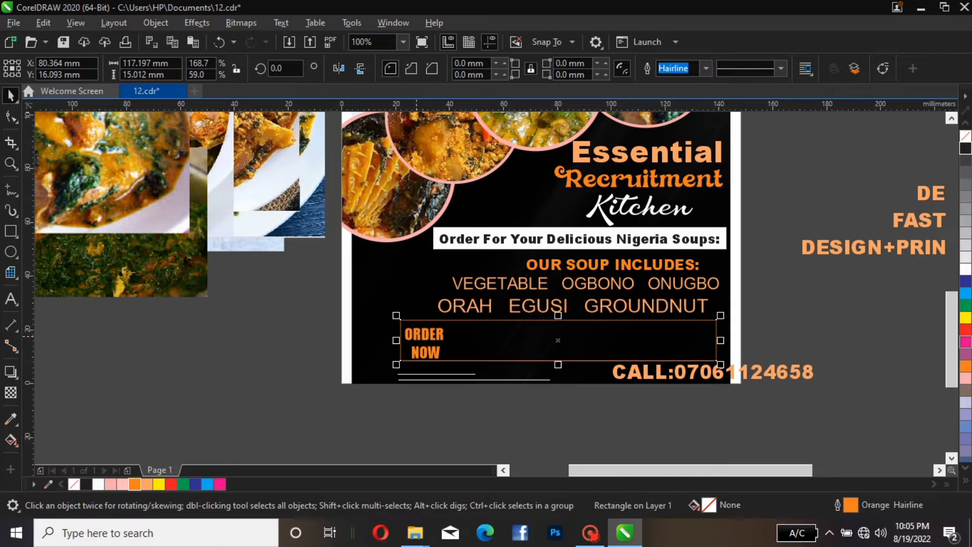
{"action": "left_click", "coordinate": [424, 337]}
{"action": "left_click_drag", "start_coordinate": [425, 336], "coordinate": [424, 332]}
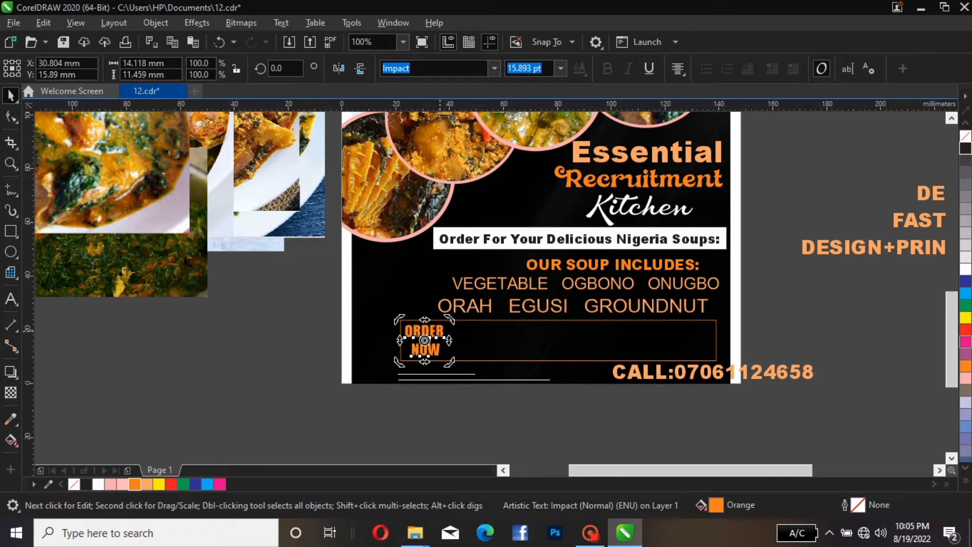
{"action": "left_click", "coordinate": [435, 361]}
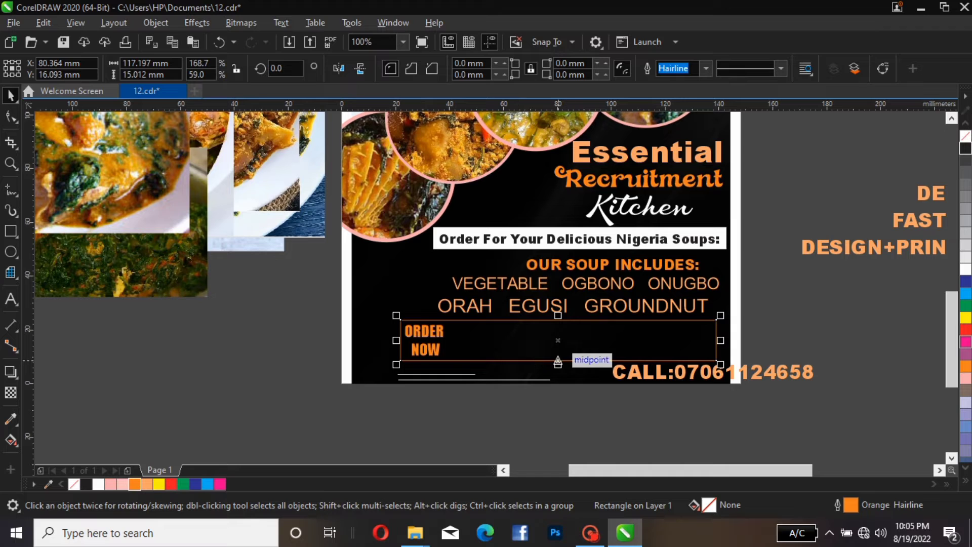
{"action": "mouse_move", "coordinate": [558, 361]}
{"action": "left_mouse_down"}
{"action": "mouse_move", "coordinate": [558, 349]}
{"action": "mouse_move", "coordinate": [558, 361]}
{"action": "left_mouse_up"}
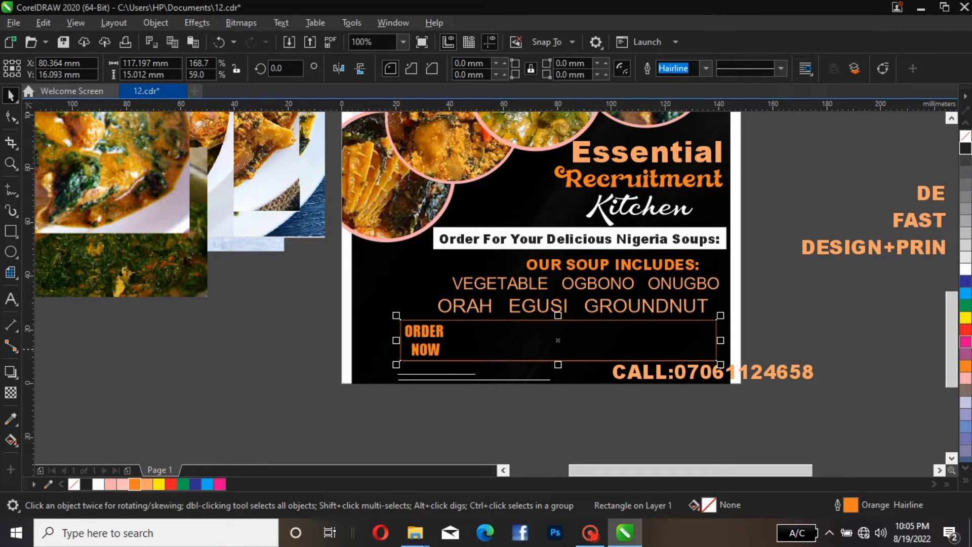
Enlarge ORDER NOW to about 17.3 pt and nudge it upward inside the rectangle
{"action": "left_click", "coordinate": [426, 348]}
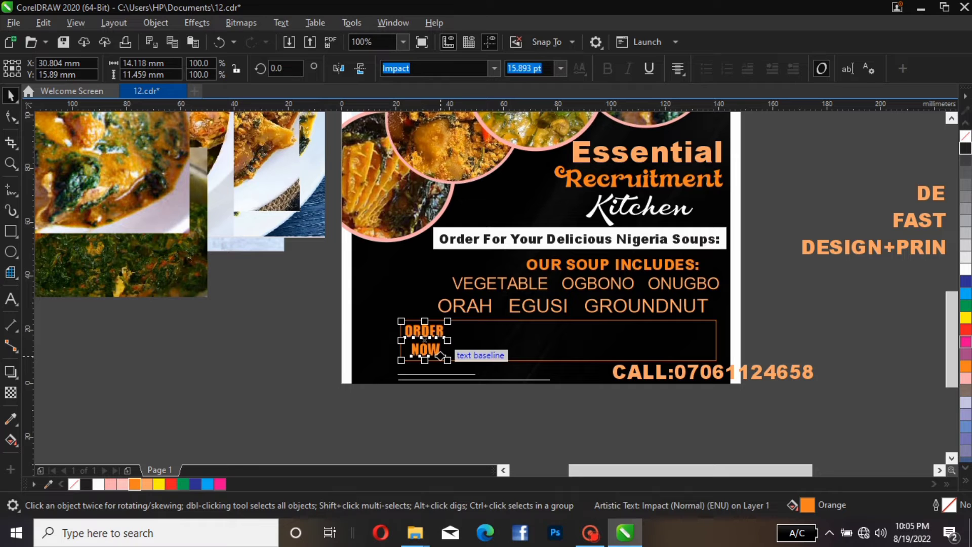
{"action": "left_click_drag", "start_coordinate": [442, 355], "coordinate": [444, 361]}
{"action": "left_click_drag", "start_coordinate": [447, 360], "coordinate": [451, 363]}
{"action": "key", "text": "Up"}
{"action": "key", "text": "Up"}
{"action": "key", "text": "Up"}
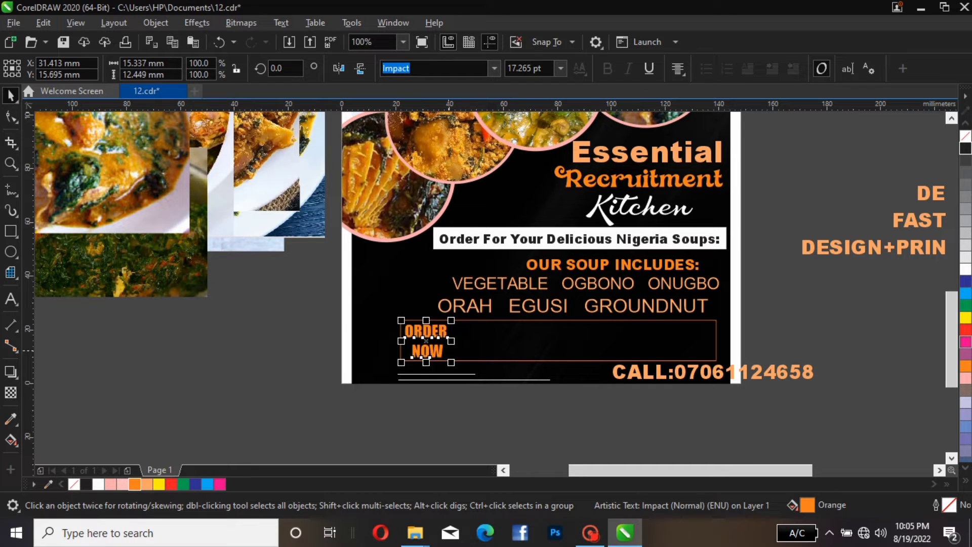
{"action": "key", "text": "Up"}
Move the FAST DELICIOUS COVENNIENT line onto the flyer's bottom and shift the CALL line off the page
{"action": "left_click", "coordinate": [918, 218]}
{"action": "left_click", "coordinate": [928, 221]}
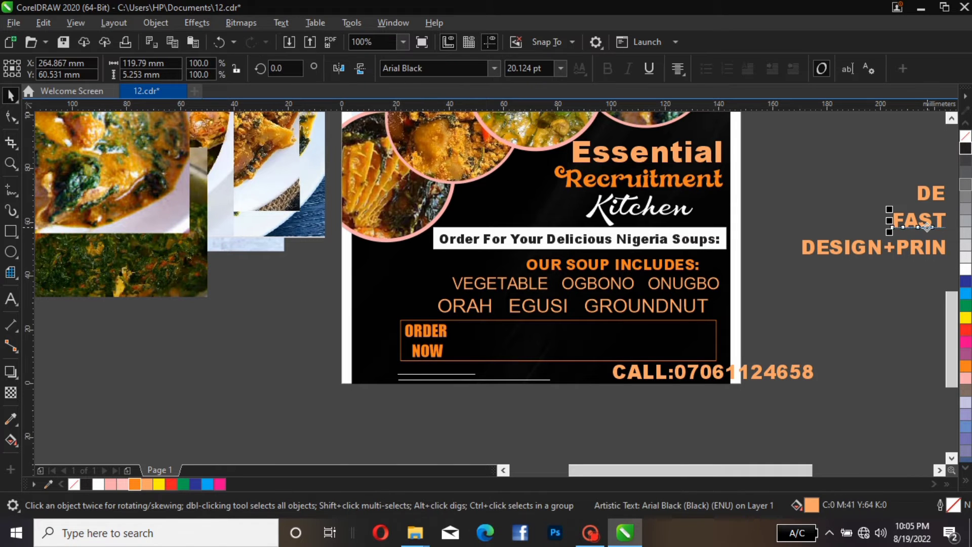
{"action": "left_click_drag", "start_coordinate": [928, 227], "coordinate": [415, 384]}
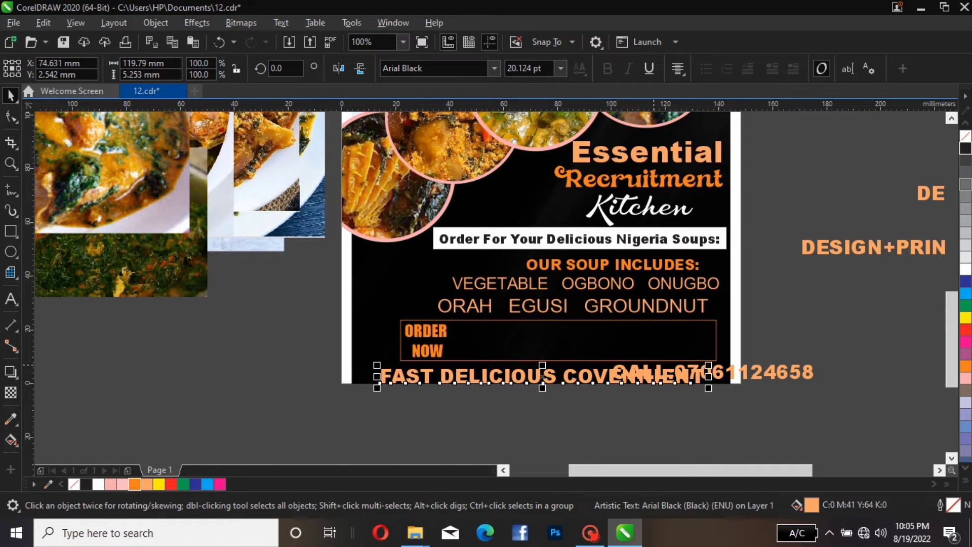
{"action": "left_click_drag", "start_coordinate": [617, 380], "coordinate": [733, 292]}
{"action": "mouse_move", "coordinate": [573, 373]}
{"action": "left_mouse_down"}
{"action": "mouse_move", "coordinate": [606, 369]}
{"action": "mouse_move", "coordinate": [577, 373]}
{"action": "left_mouse_up"}
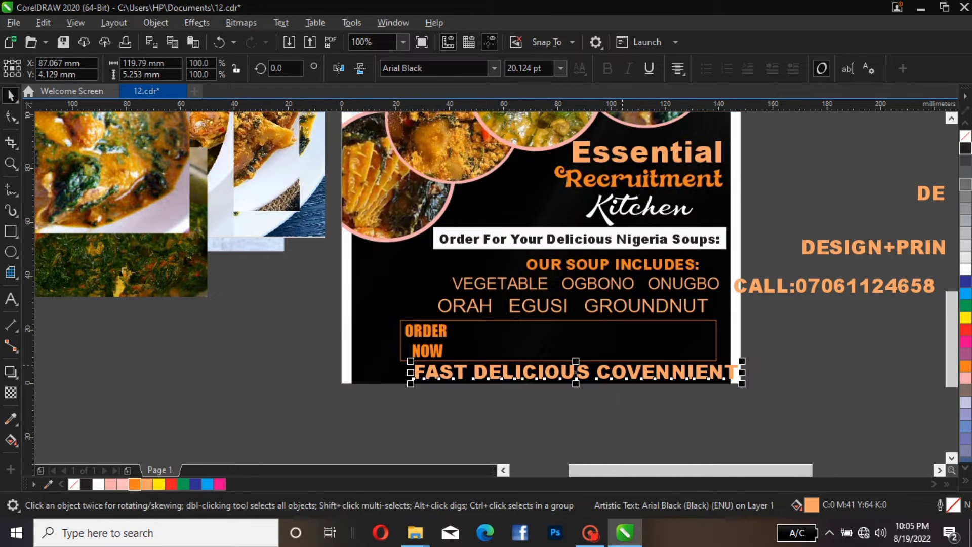
Scale the FAST DELICIOUS COVENNIENT line to about 10.4 pt and place it below the rectangle's right end
{"action": "left_click_drag", "start_coordinate": [742, 361], "coordinate": [586, 342]}
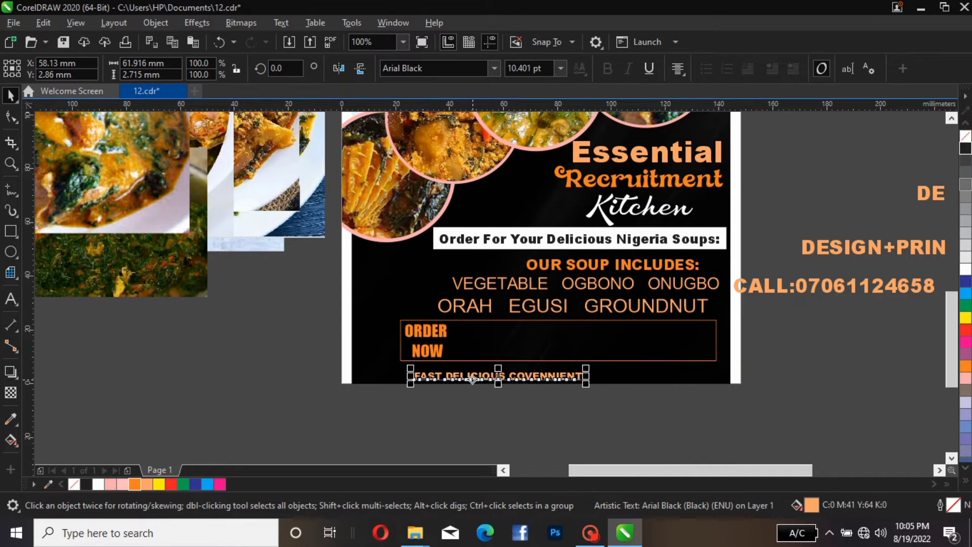
{"action": "left_click_drag", "start_coordinate": [474, 379], "coordinate": [603, 376]}
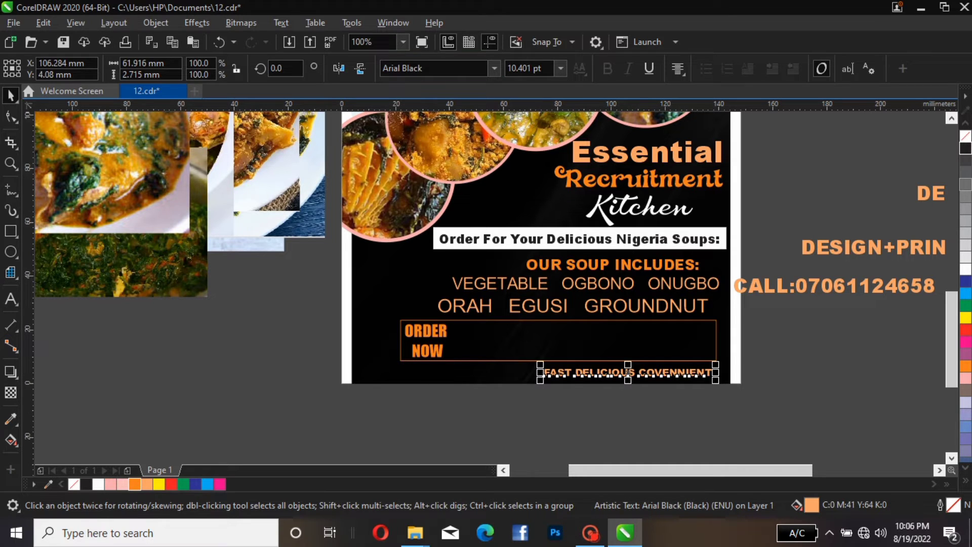
Try the Arial and Artographie Thin fonts on the FAST DELICIOUS COVENNIENT line
{"action": "left_click", "coordinate": [434, 68]}
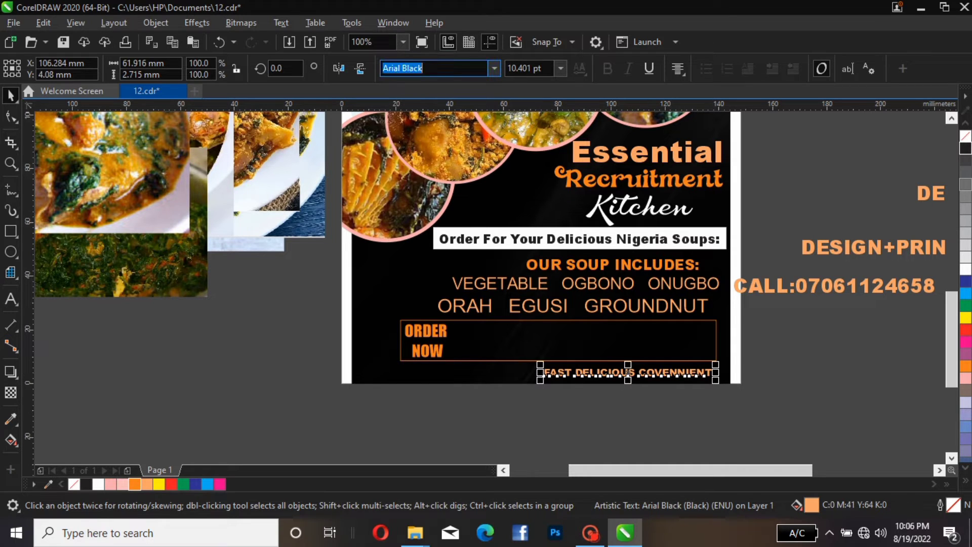
{"action": "left_click", "coordinate": [495, 69]}
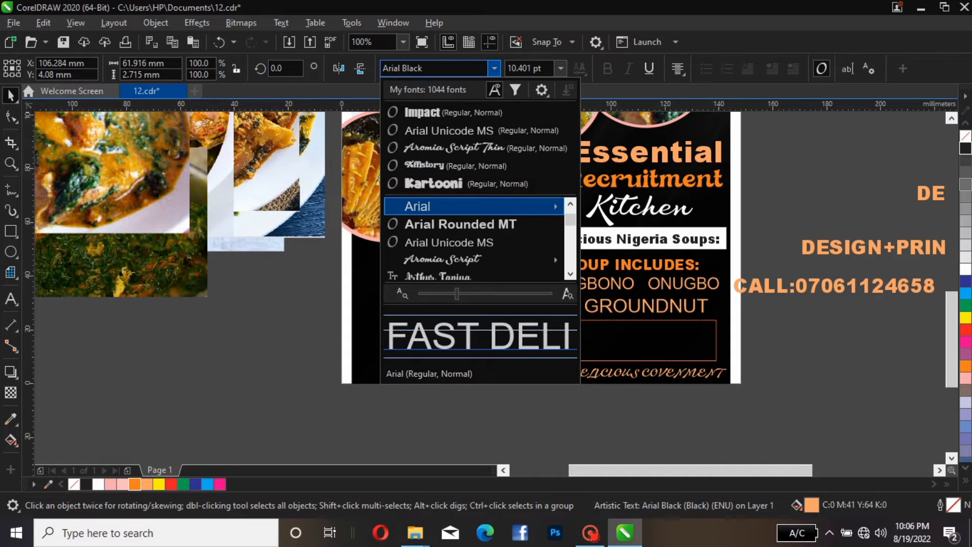
{"action": "key", "text": "Return"}
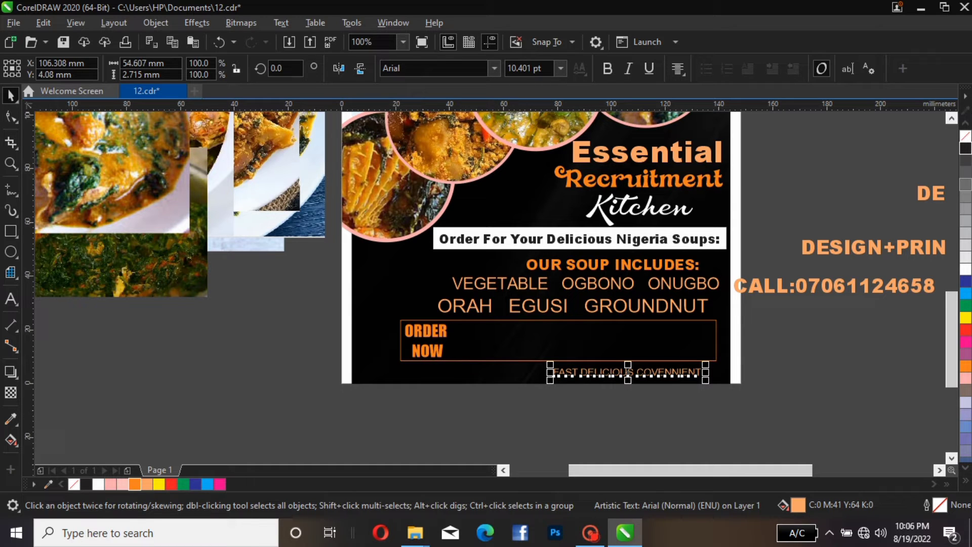
{"action": "left_click", "coordinate": [495, 68]}
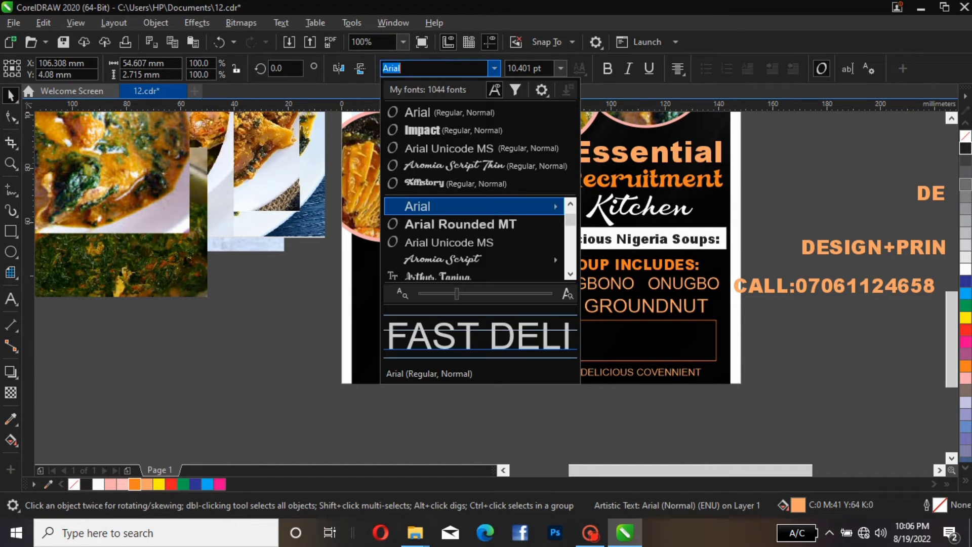
{"action": "mouse_move", "coordinate": [474, 259]}
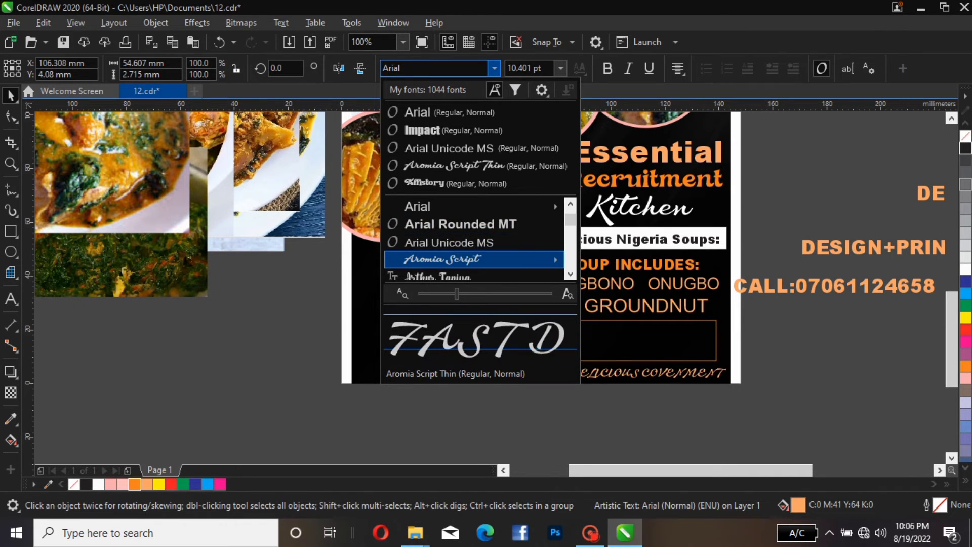
{"action": "key", "text": "Down"}
{"action": "key", "text": "Down"}
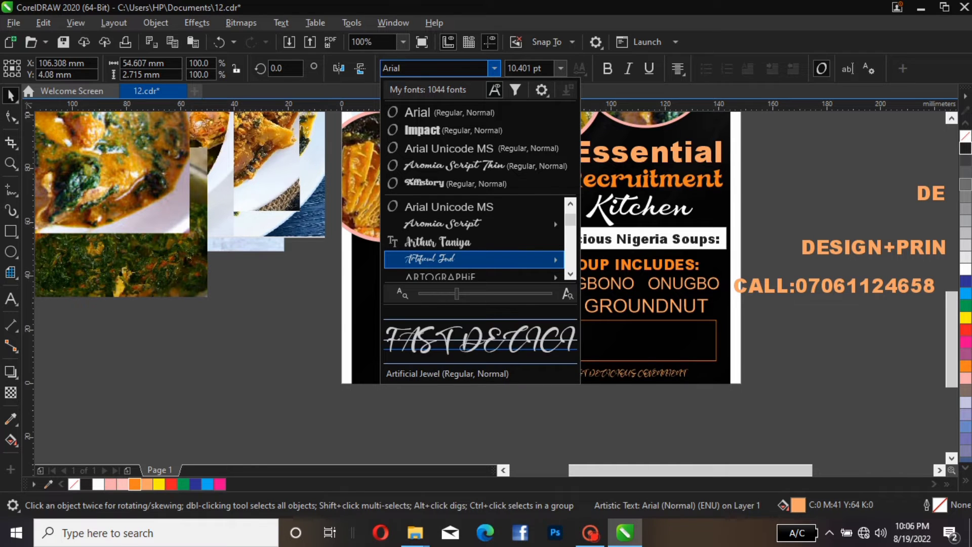
{"action": "key", "text": "Down"}
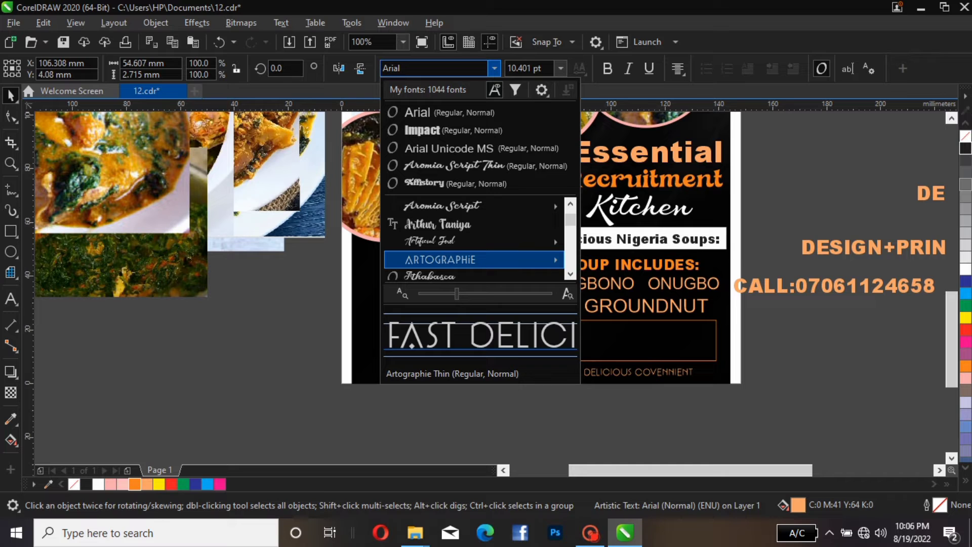
{"action": "key", "text": "Return"}
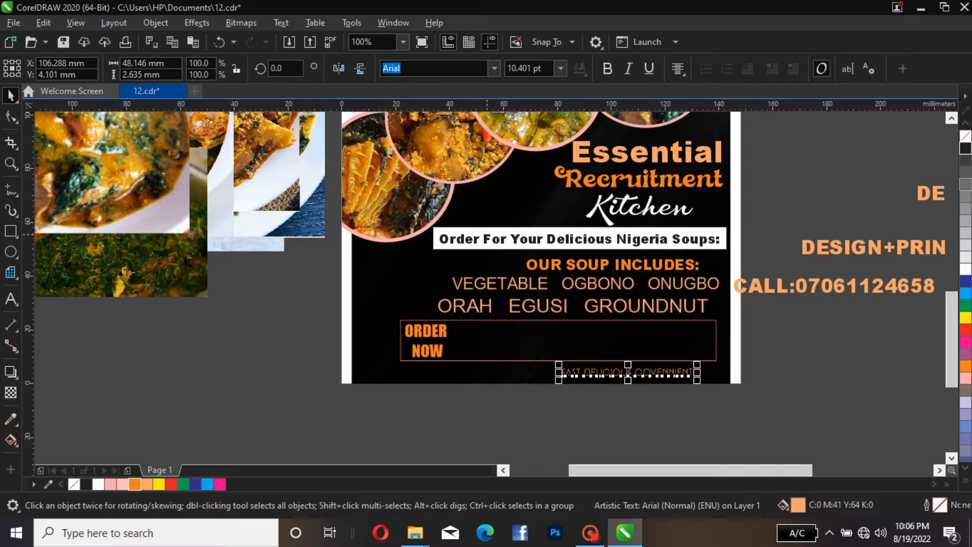
{"action": "key", "text": "Escape"}
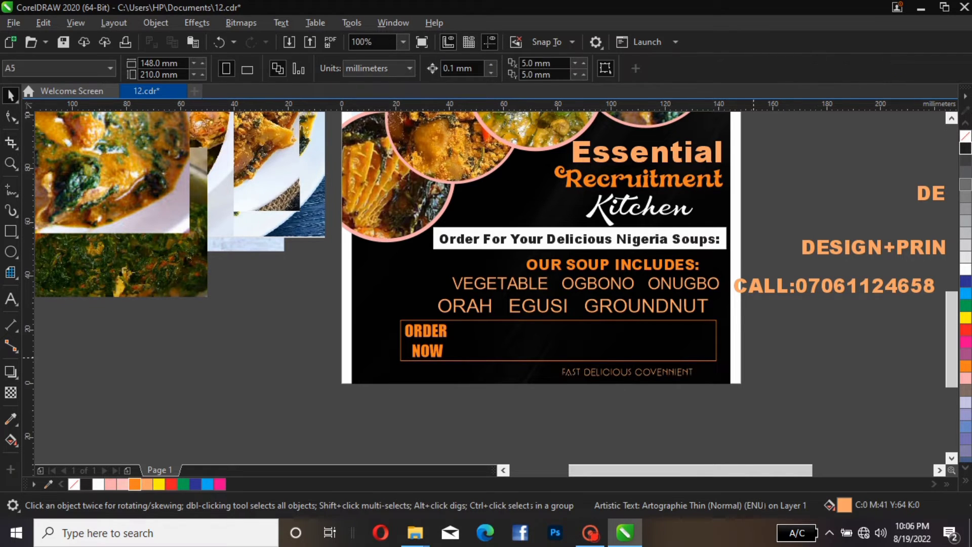
Set the FAST DELICIOUS COVENNIENT line's font to Bahnschrift SemiCondensed SemiBold
{"action": "left_click", "coordinate": [640, 372]}
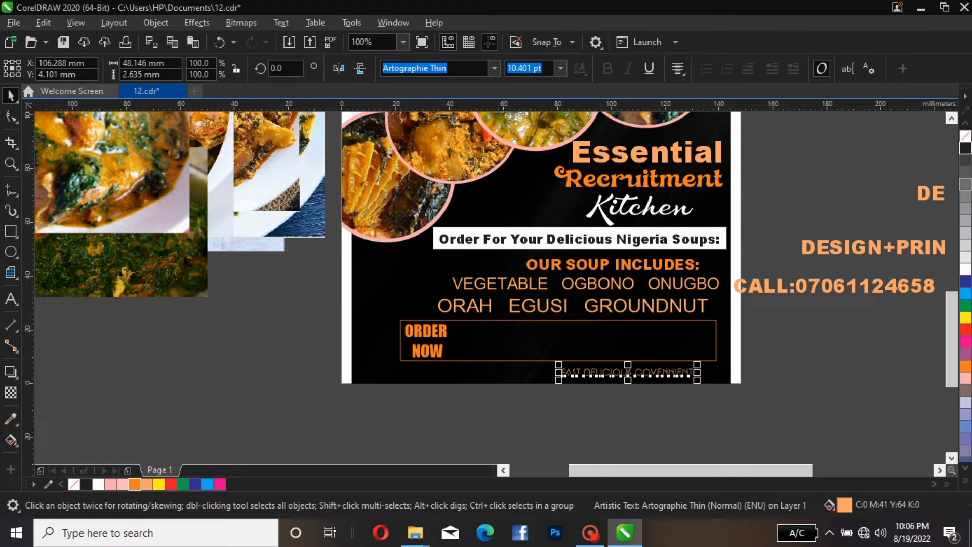
{"action": "left_click", "coordinate": [495, 68]}
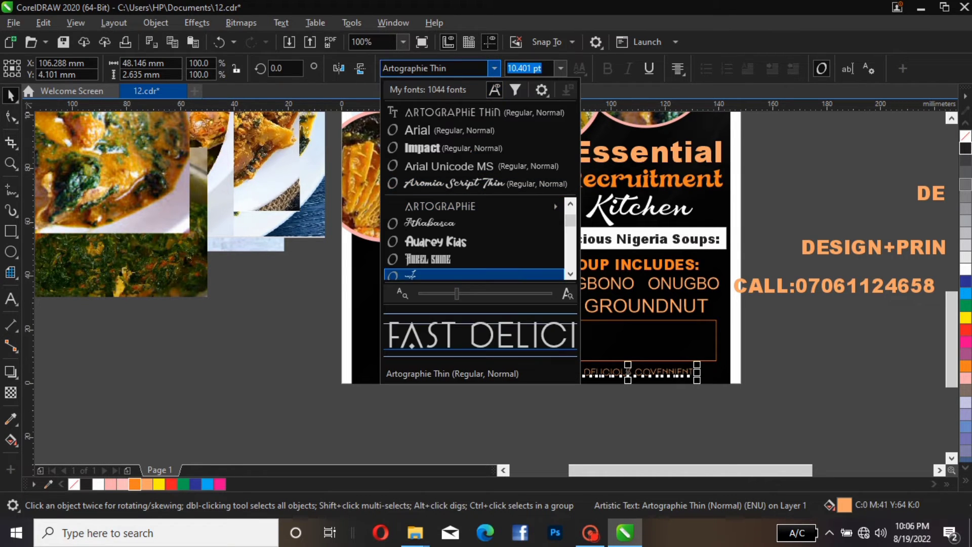
{"action": "scroll", "coordinate": [474, 243], "scroll_direction": "down", "scroll_amount": 2}
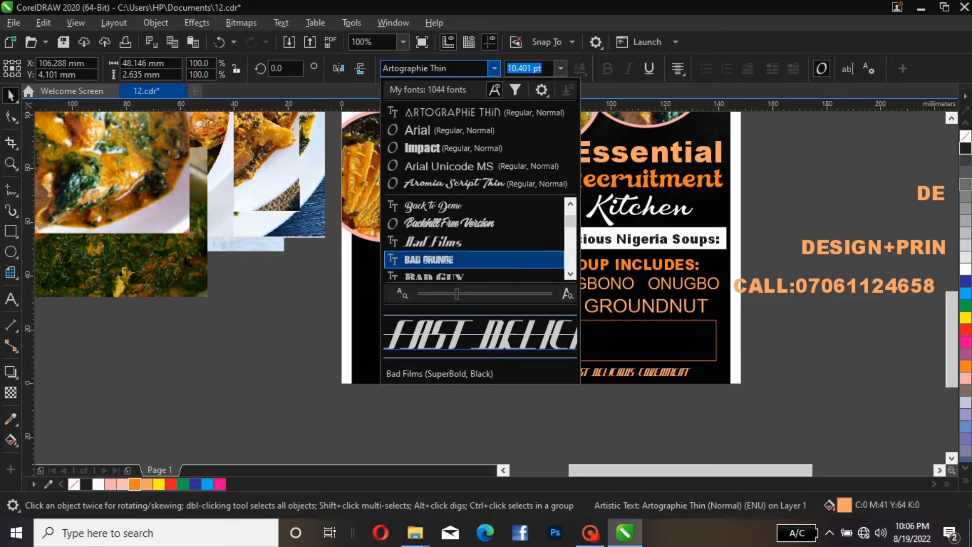
{"action": "scroll", "coordinate": [473, 238], "scroll_direction": "down", "scroll_amount": 3}
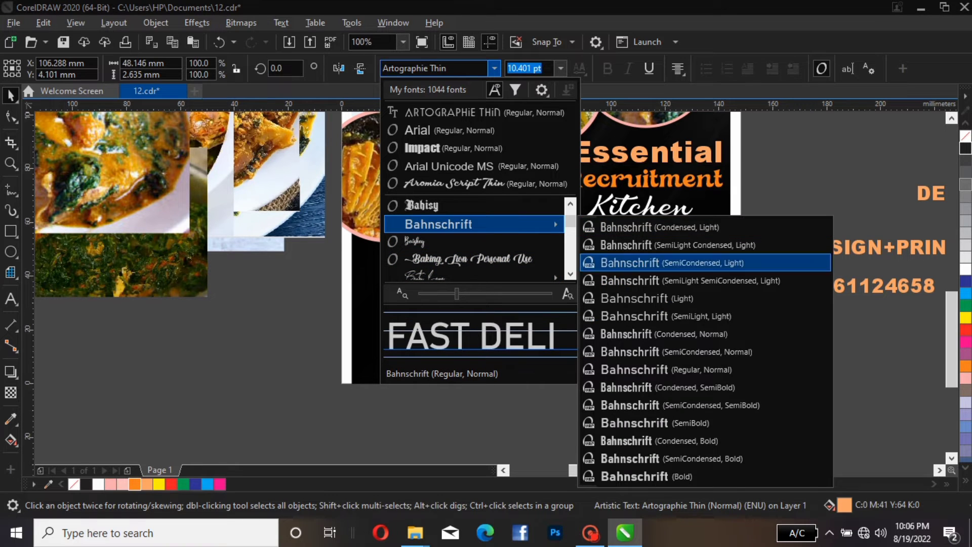
{"action": "left_click", "coordinate": [709, 405]}
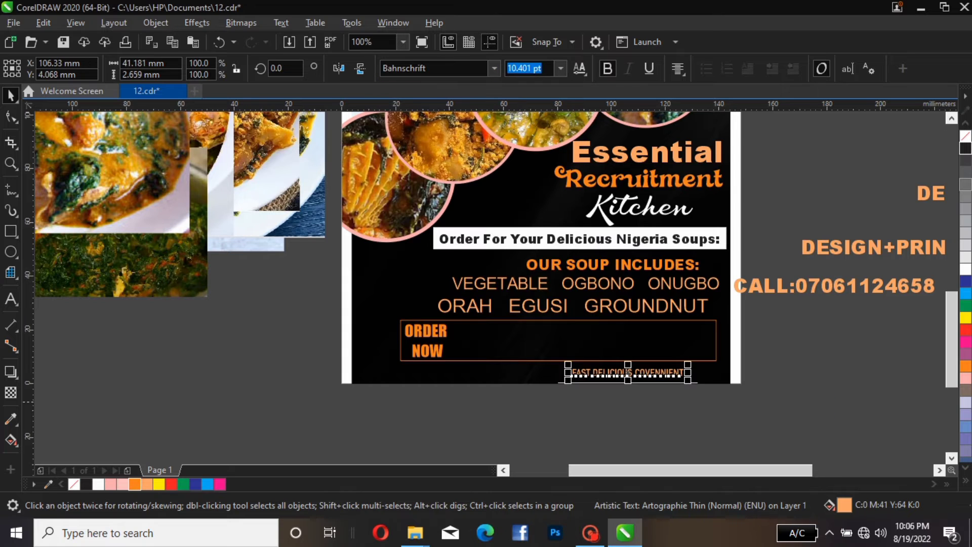
{"action": "key", "text": "Escape"}
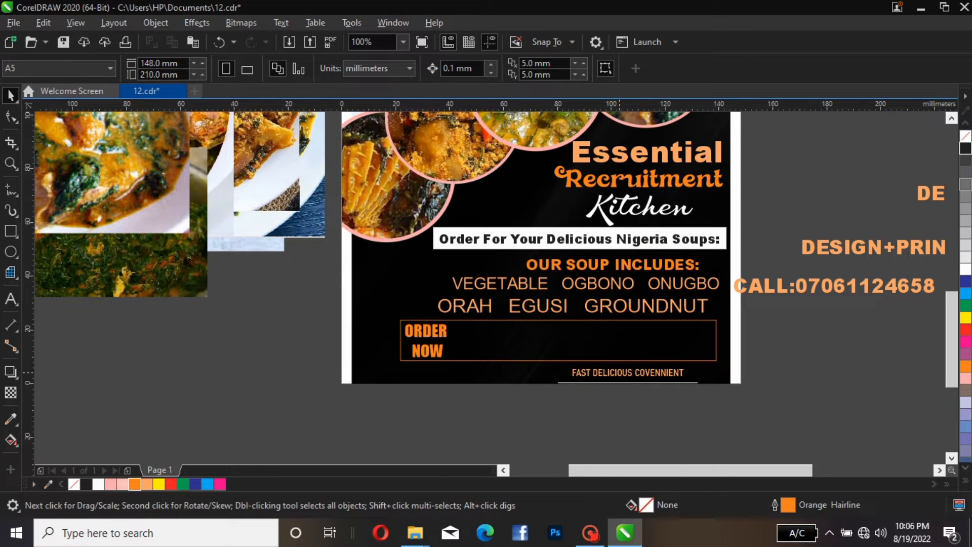
Enlarge the FAST DELICIOUS COVENNIENT line slightly toward the page's right edge
{"action": "left_click", "coordinate": [619, 374]}
{"action": "left_click_drag", "start_coordinate": [688, 365], "coordinate": [712, 360]}
{"action": "key", "text": "Escape"}
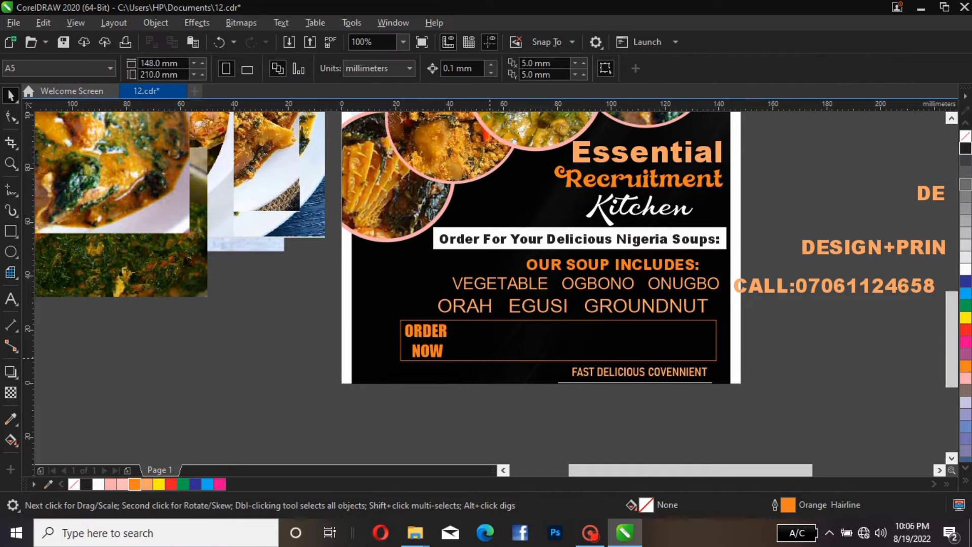
Move the CALL phone number line from off the page into the bottom rectangle beside ORDER NOW
{"action": "left_click", "coordinate": [423, 338]}
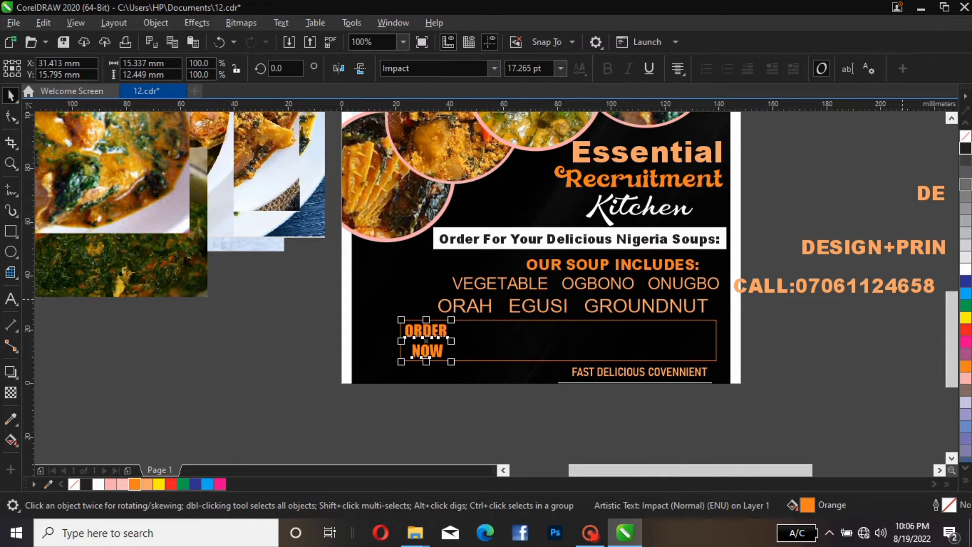
{"action": "left_click_drag", "start_coordinate": [810, 286], "coordinate": [564, 331]}
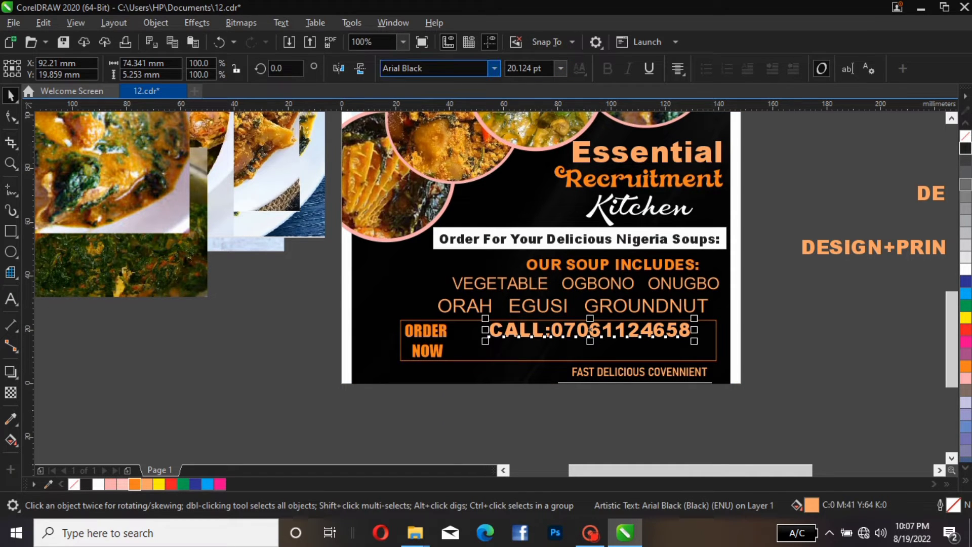
Set the CALL phone number line's font to Baby Angel after browsing the font list
{"action": "left_click", "coordinate": [494, 68]}
{"action": "key", "text": "Up"}
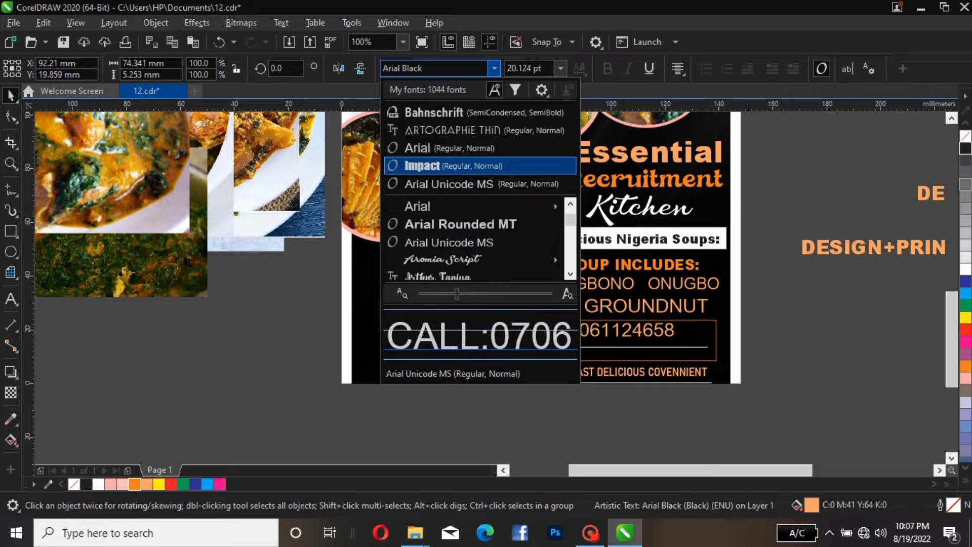
{"action": "key", "text": "Up"}
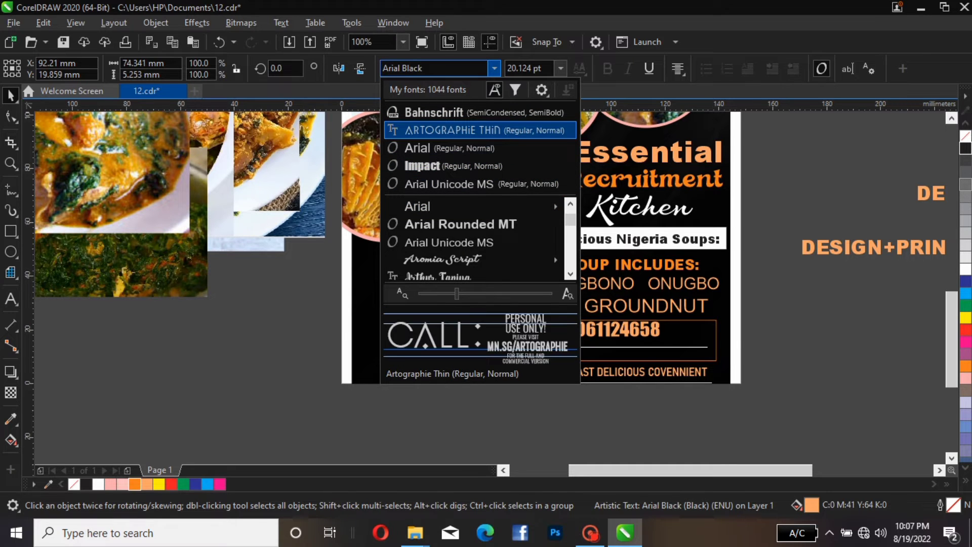
{"action": "key", "text": "Up"}
{"action": "key", "text": "Down"}
{"action": "key", "text": "Down"}
{"action": "key", "text": "Down"}
{"action": "key", "text": "Down"}
{"action": "key", "text": "Down"}
{"action": "key", "text": "Down"}
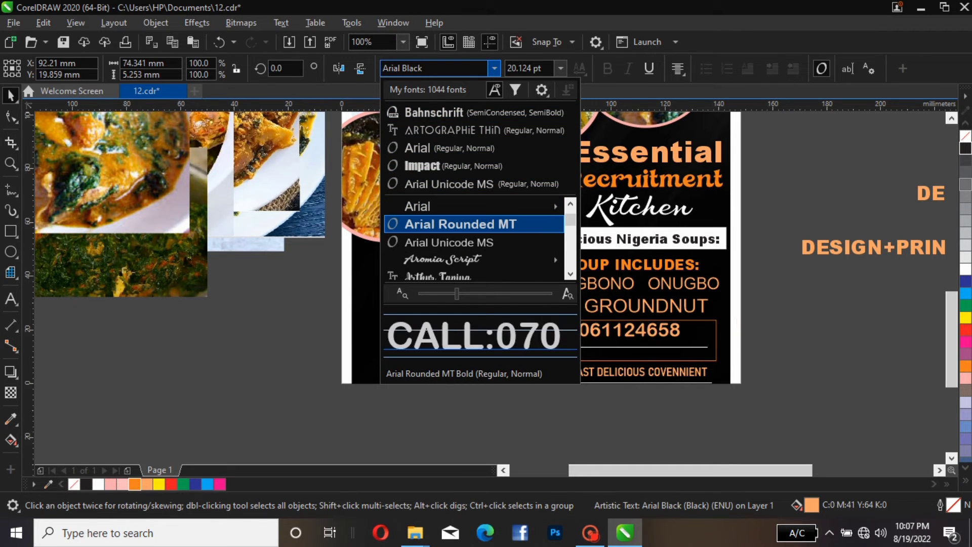
{"action": "key", "text": "Down"}
{"action": "key", "text": "Down"}
{"action": "key", "text": "Up"}
{"action": "key", "text": "Up"}
{"action": "key", "text": "Up"}
{"action": "key", "text": "Up"}
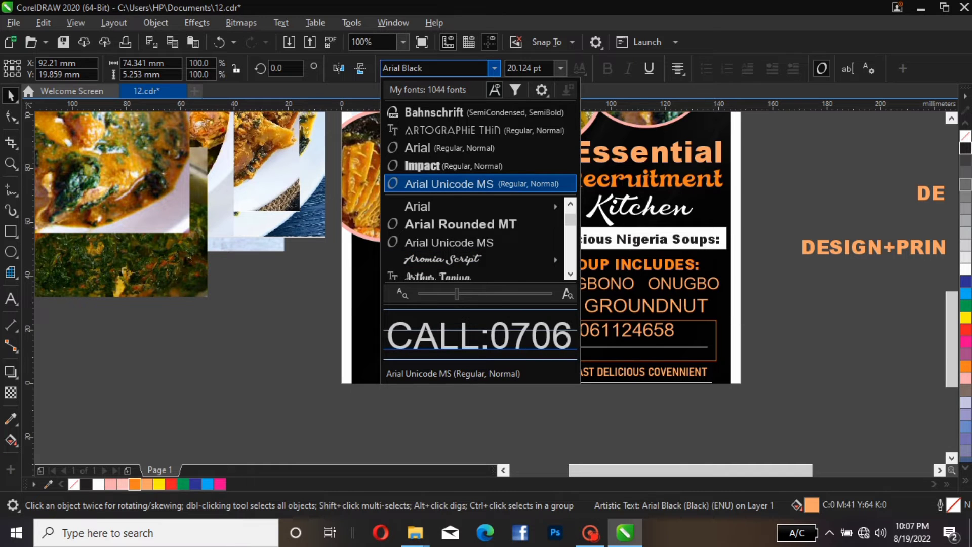
{"action": "key", "text": "Down"}
{"action": "key", "text": "Down"}
{"action": "key", "text": "Down"}
{"action": "key", "text": "Down"}
{"action": "key", "text": "Down"}
{"action": "key", "text": "Down"}
{"action": "key", "text": "Down"}
{"action": "key", "text": "Up"}
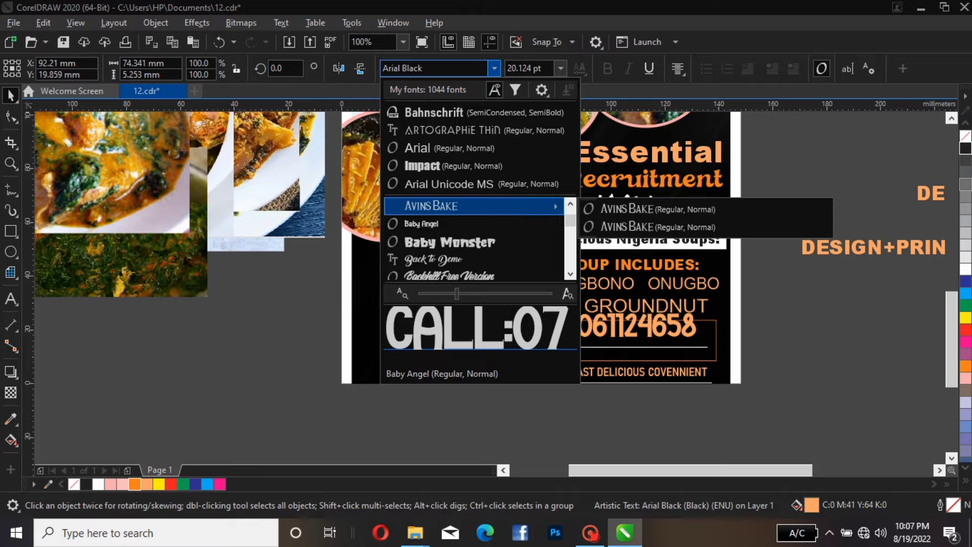
{"action": "key", "text": "Down"}
{"action": "key", "text": "Up"}
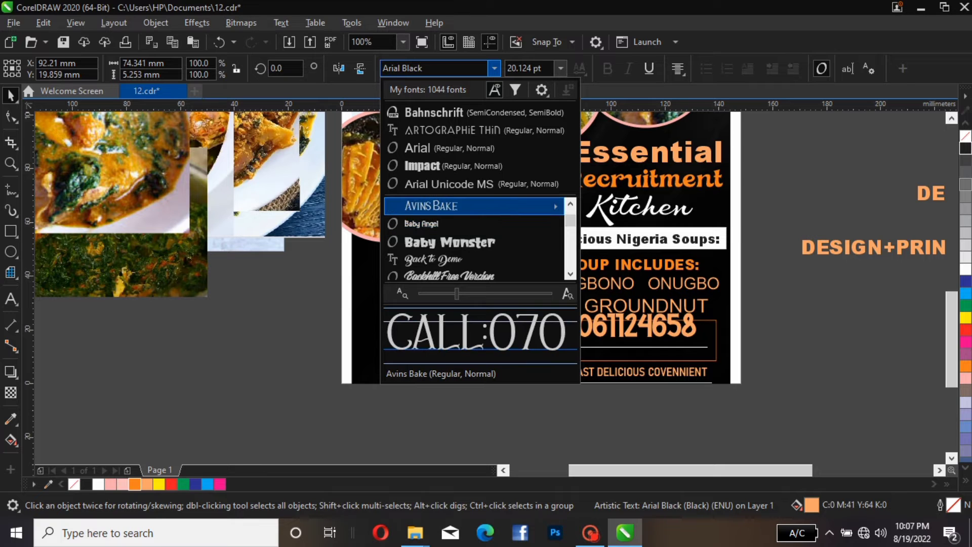
{"action": "key", "text": "Down"}
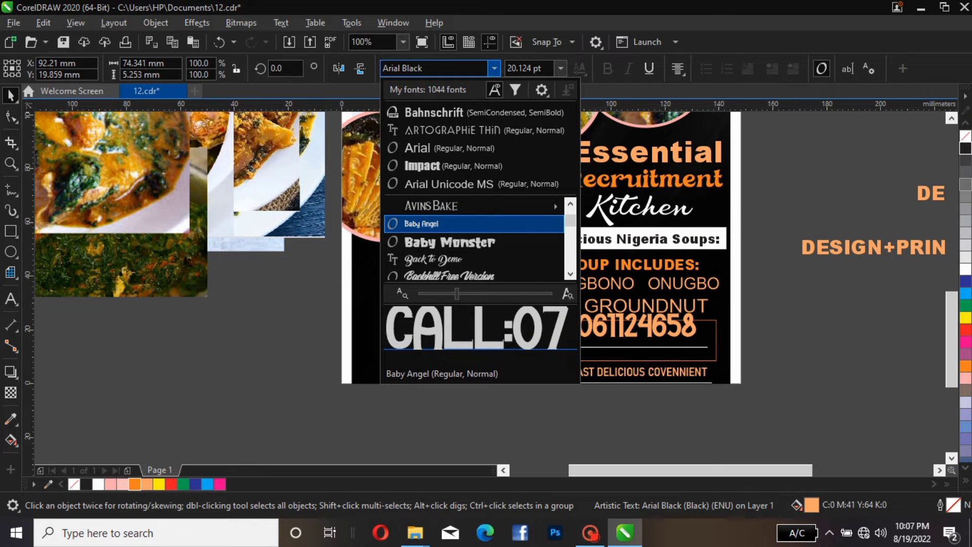
{"action": "key", "text": "Return"}
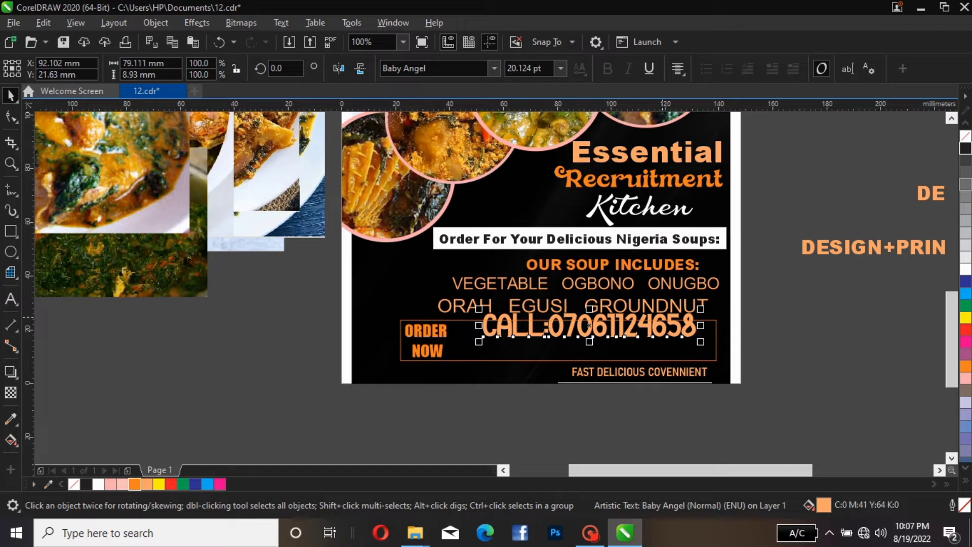
Scale the CALL phone number line to about 14.5 pt and nudge it right inside the rectangle
{"action": "left_click_drag", "start_coordinate": [700, 309], "coordinate": [660, 320]}
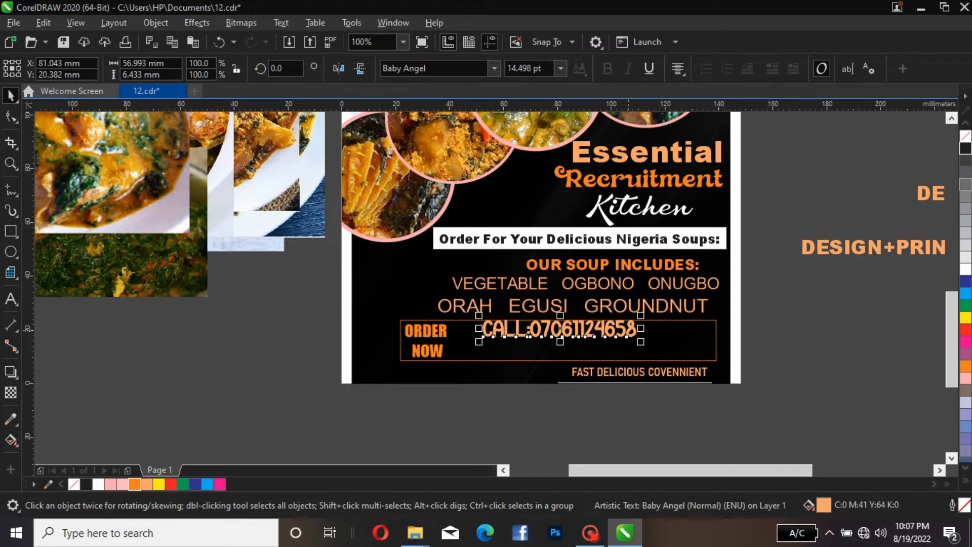
{"action": "left_click_drag", "start_coordinate": [561, 339], "coordinate": [574, 342]}
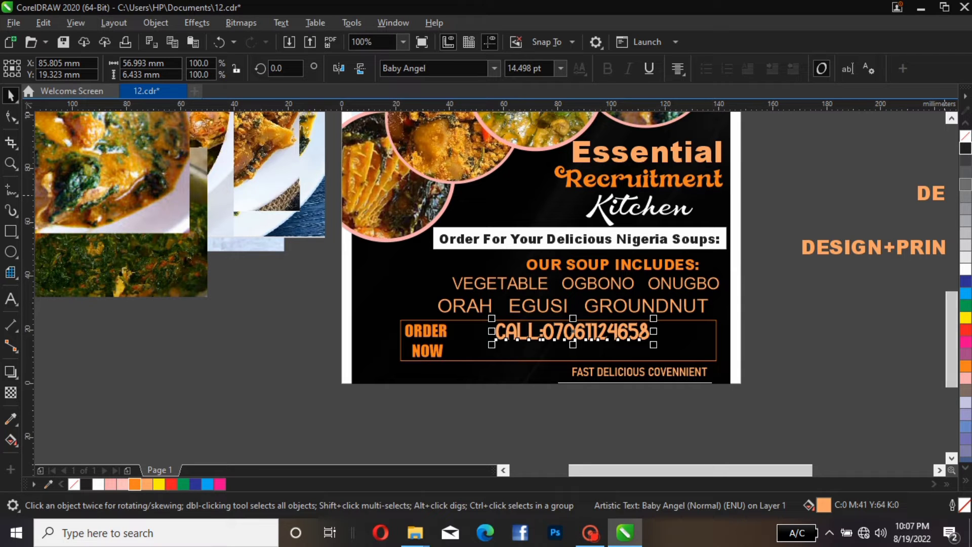
Place the DELIVERY WITHIN ENUGU line under the CALL line inside the rectangle, scaled to about 11.6 pt
{"action": "left_click_drag", "start_coordinate": [931, 193], "coordinate": [463, 352]}
{"action": "left_click_drag", "start_coordinate": [727, 340], "coordinate": [612, 345]}
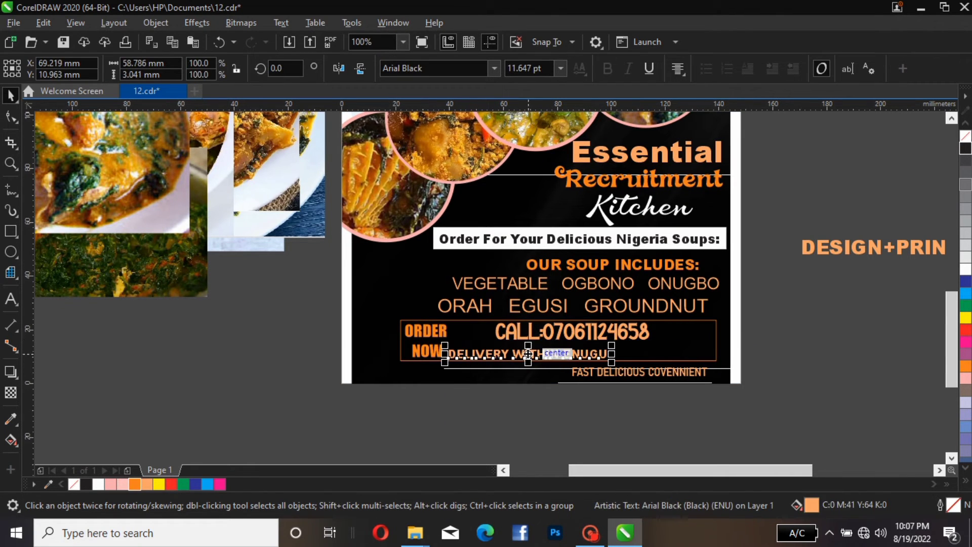
{"action": "left_click_drag", "start_coordinate": [529, 353], "coordinate": [574, 352]}
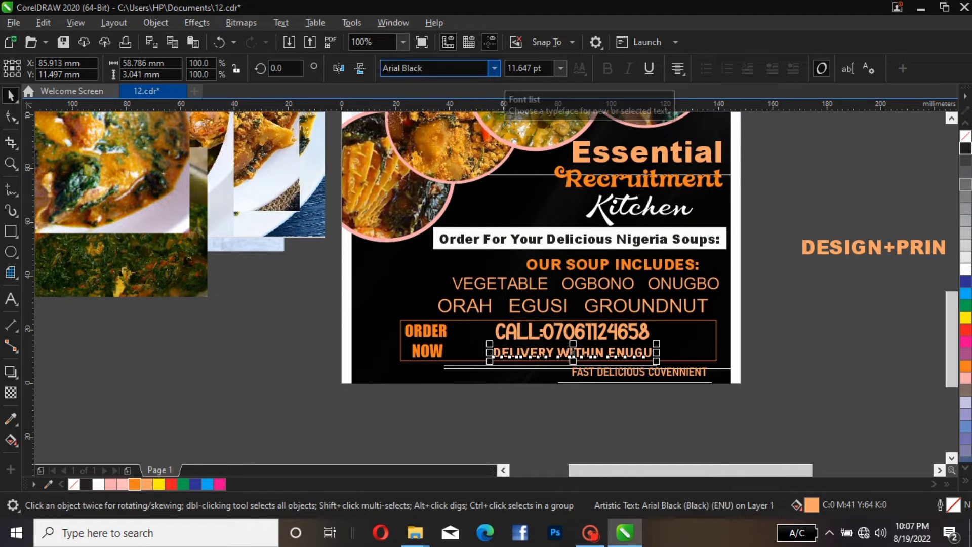
Set the DELIVERY WITHIN ENUGU line's font to Aromia Script Thin
{"action": "left_click", "coordinate": [405, 68]}
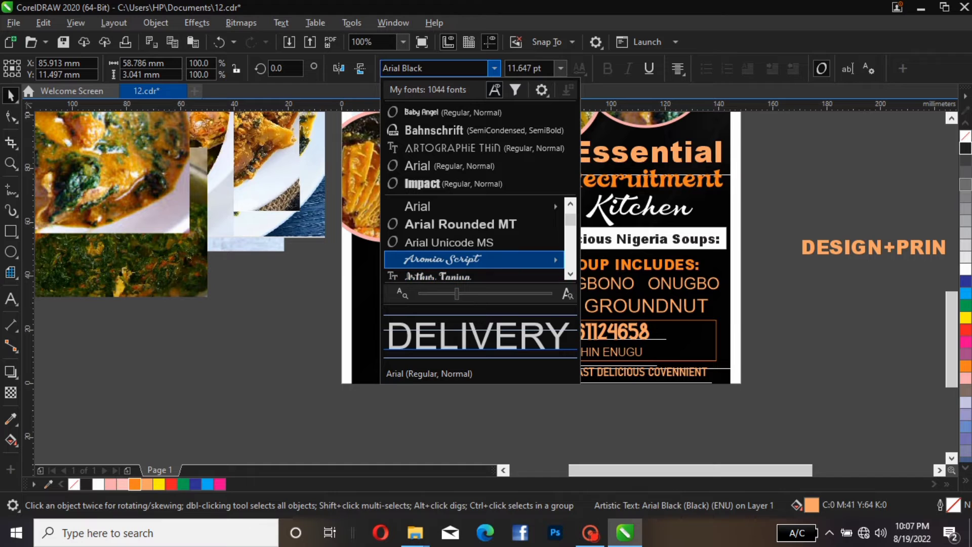
{"action": "mouse_move", "coordinate": [458, 260]}
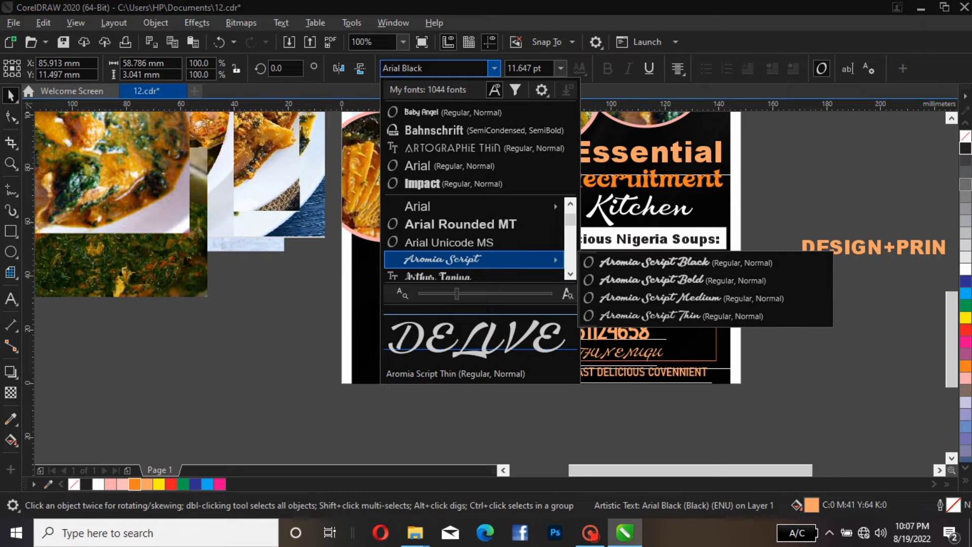
{"action": "left_click", "coordinate": [650, 316]}
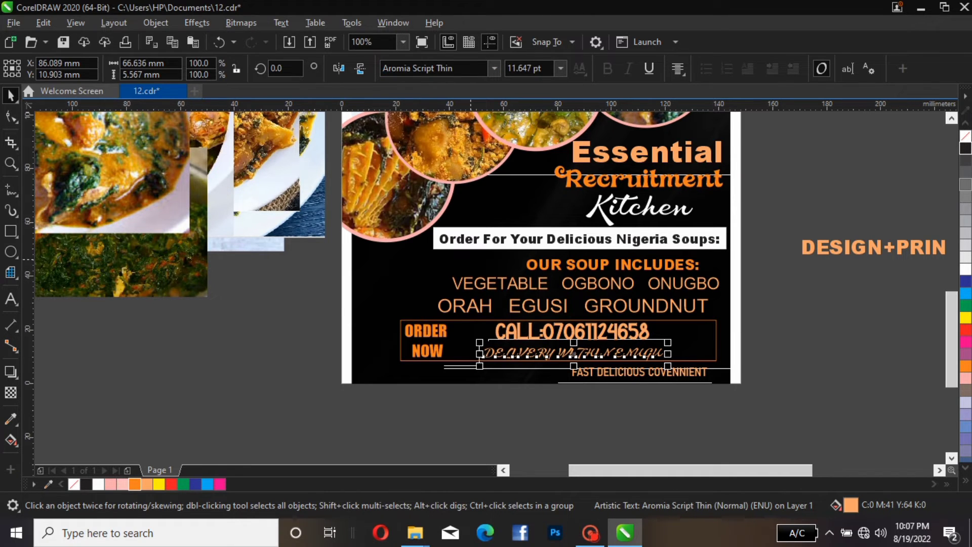
Set the DELIVERY WITHIN ENUGU line's font to Kristen ITC after browsing the font list
{"action": "left_click", "coordinate": [405, 68]}
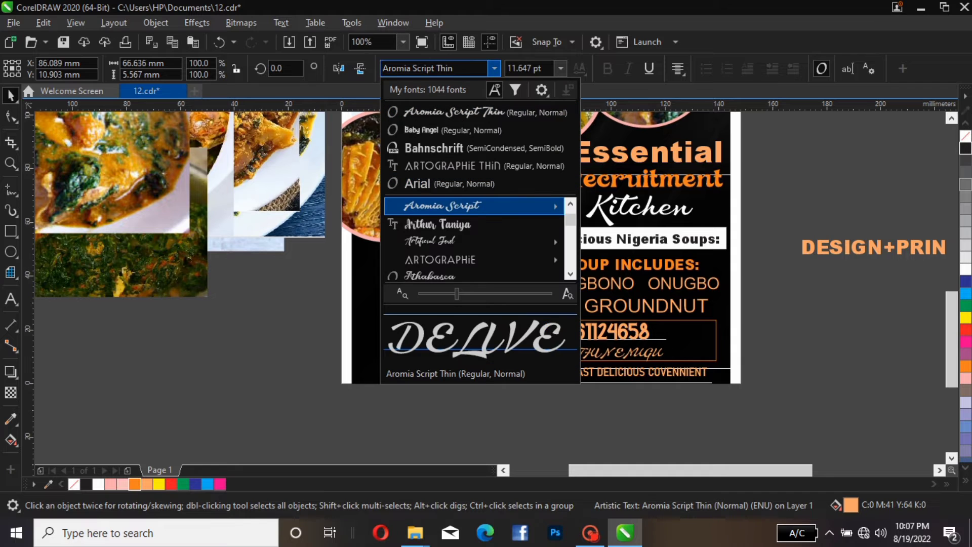
{"action": "mouse_move", "coordinate": [458, 242]}
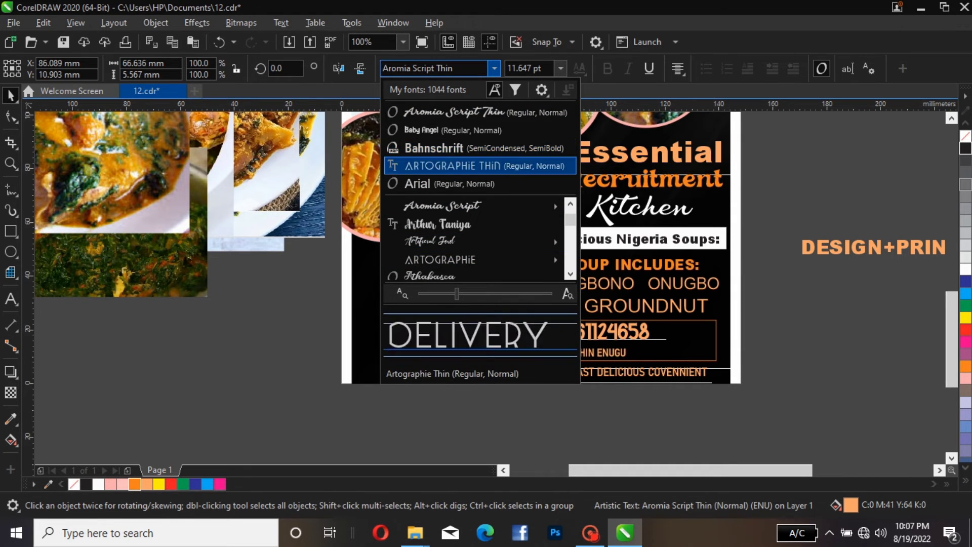
{"action": "scroll", "coordinate": [458, 206], "scroll_direction": "down", "scroll_amount": 1}
{"action": "scroll", "coordinate": [458, 218], "scroll_direction": "down", "scroll_amount": 2}
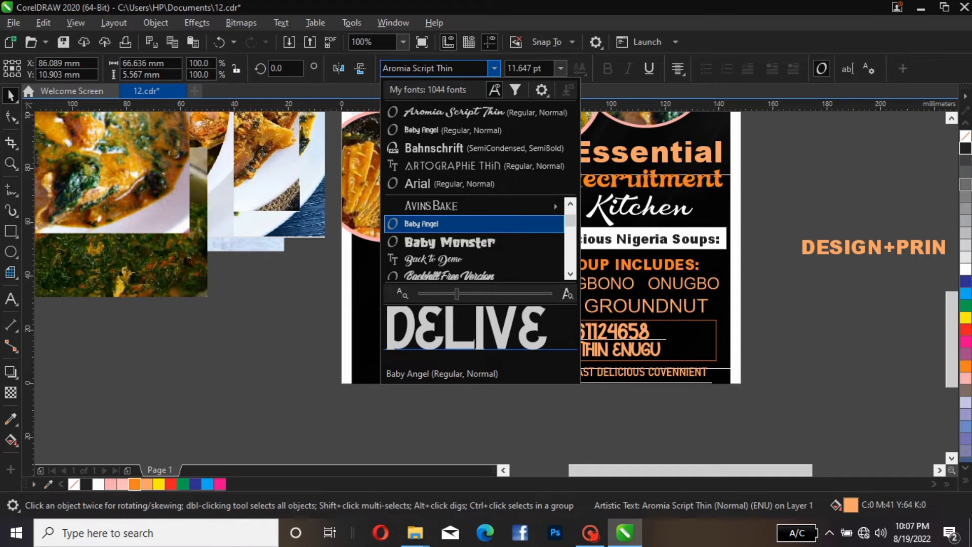
{"action": "mouse_move", "coordinate": [458, 206]}
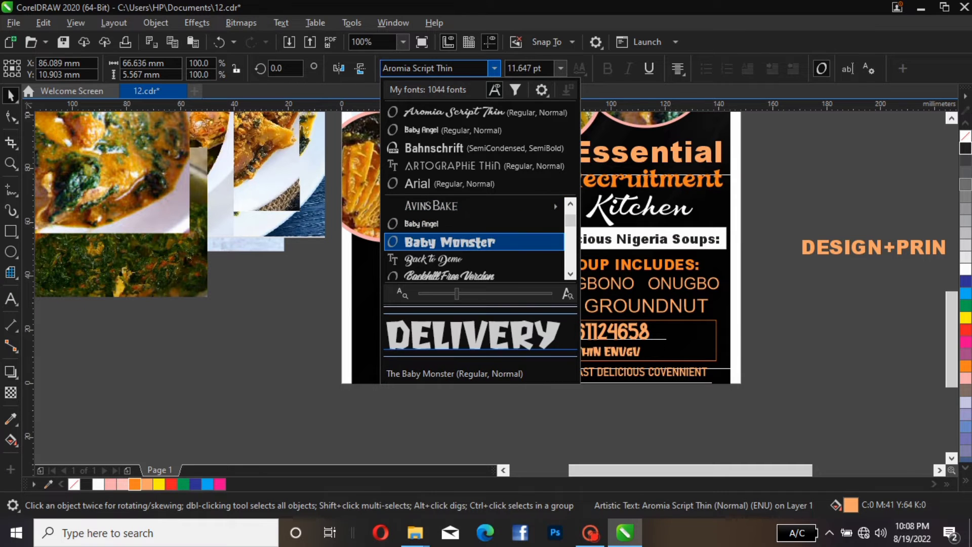
{"action": "key", "text": "Down"}
{"action": "key", "text": "Down"}
{"action": "key", "text": "Down"}
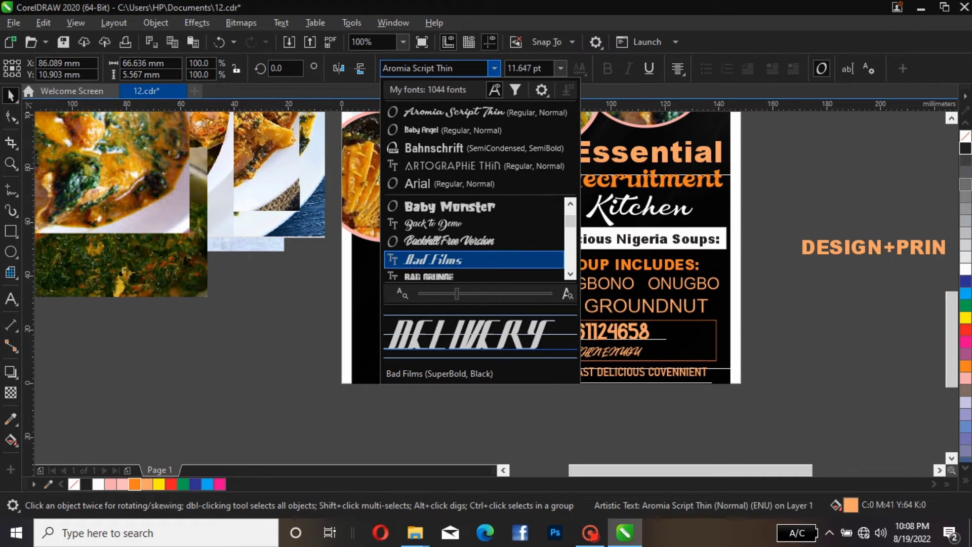
{"action": "key", "text": "Down"}
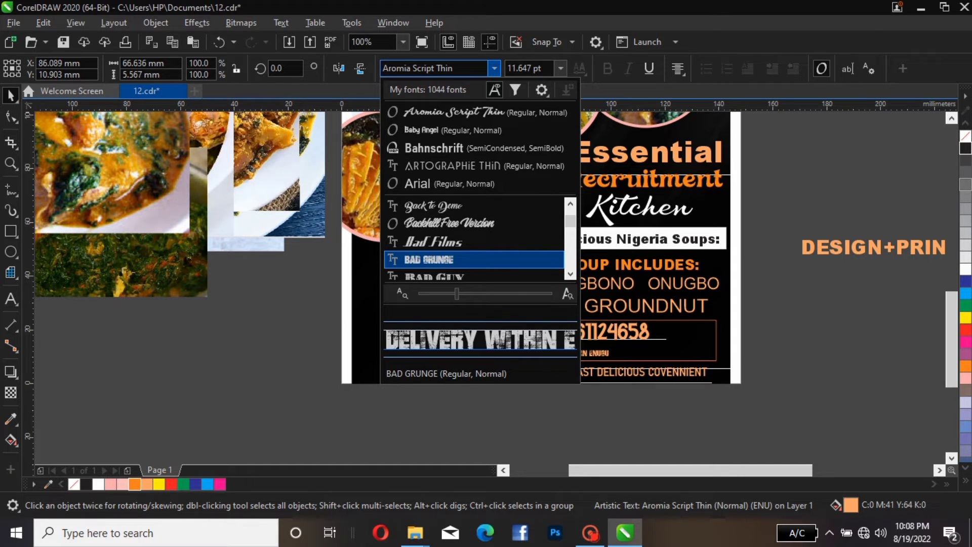
{"action": "key", "text": "Down"}
{"action": "key", "text": "Down"}
{"action": "key", "text": "Down"}
{"action": "key", "text": "Down"}
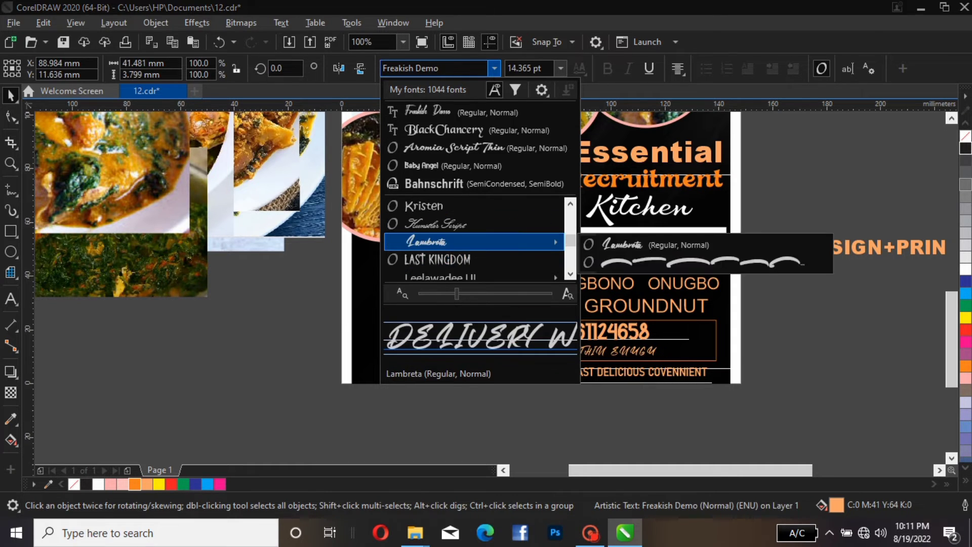
{"action": "key", "text": "Down"}
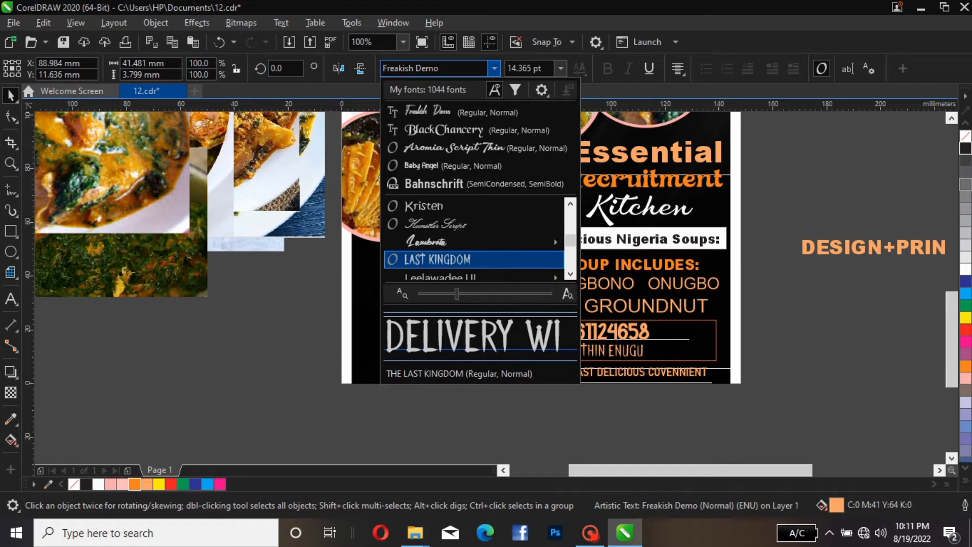
{"action": "key", "text": "Down"}
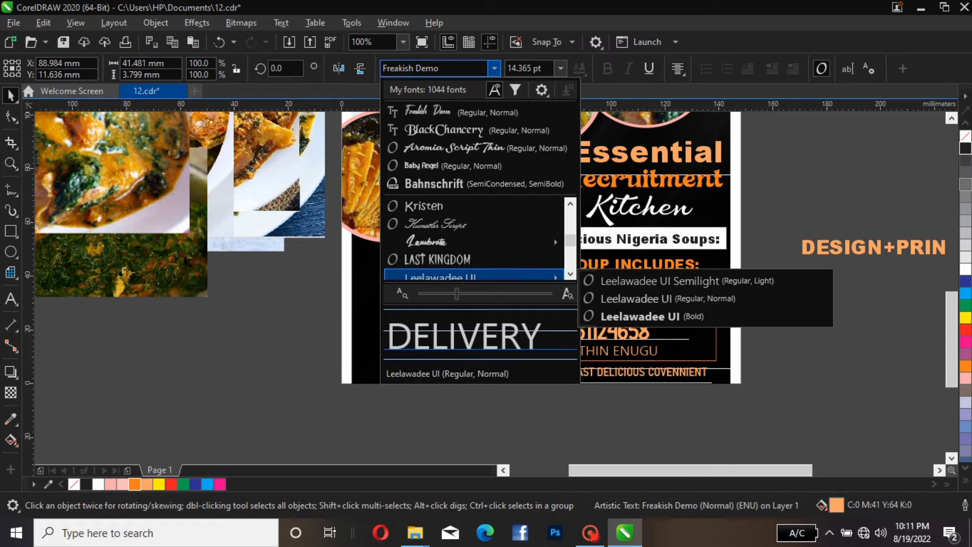
{"action": "left_click", "coordinate": [424, 206]}
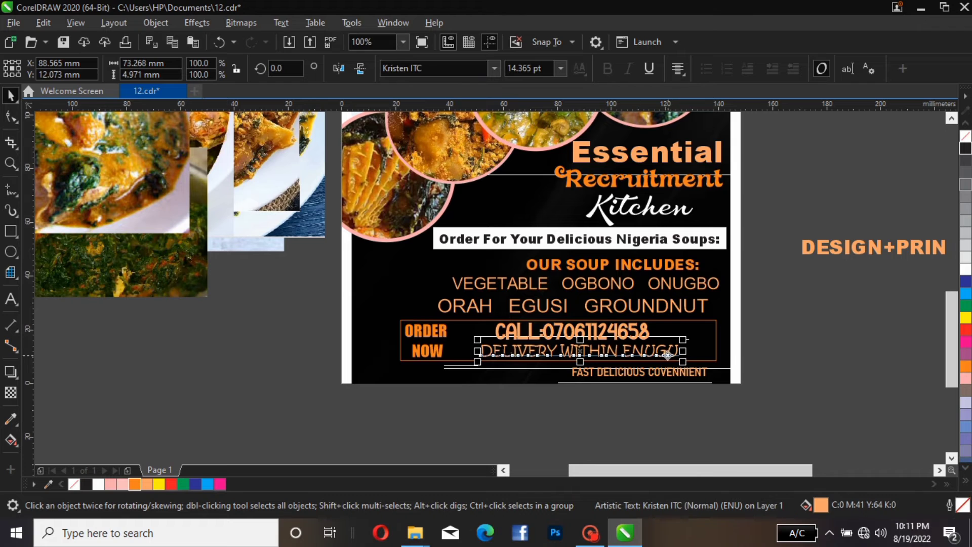
Scale the DELIVERY WITHIN ENUGU line down to about 8.2 pt
{"action": "left_click_drag", "start_coordinate": [683, 339], "coordinate": [578, 354]}
{"action": "key", "text": "Escape"}
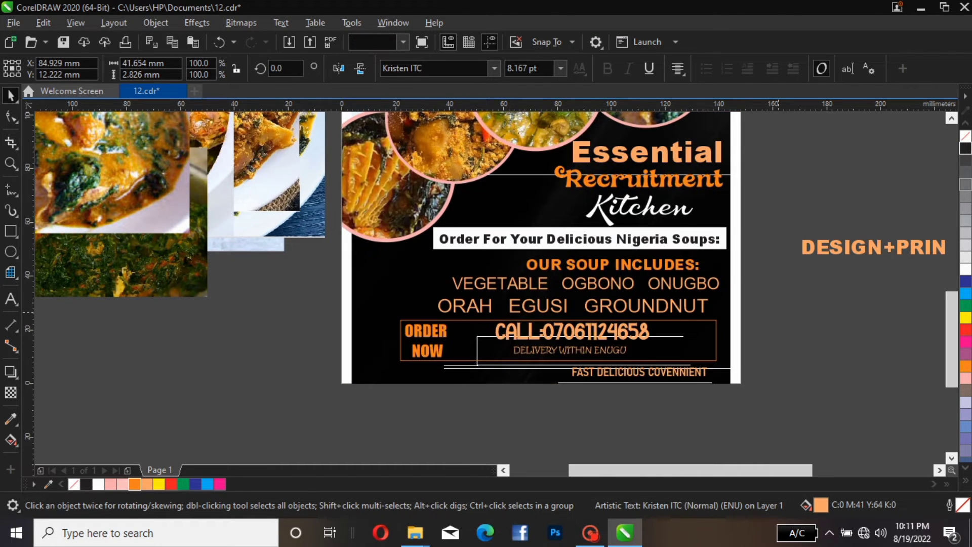
Reposition the DELIVERY WITHIN ENUGU line just under the CALL phone number line
{"action": "left_click", "coordinate": [601, 330]}
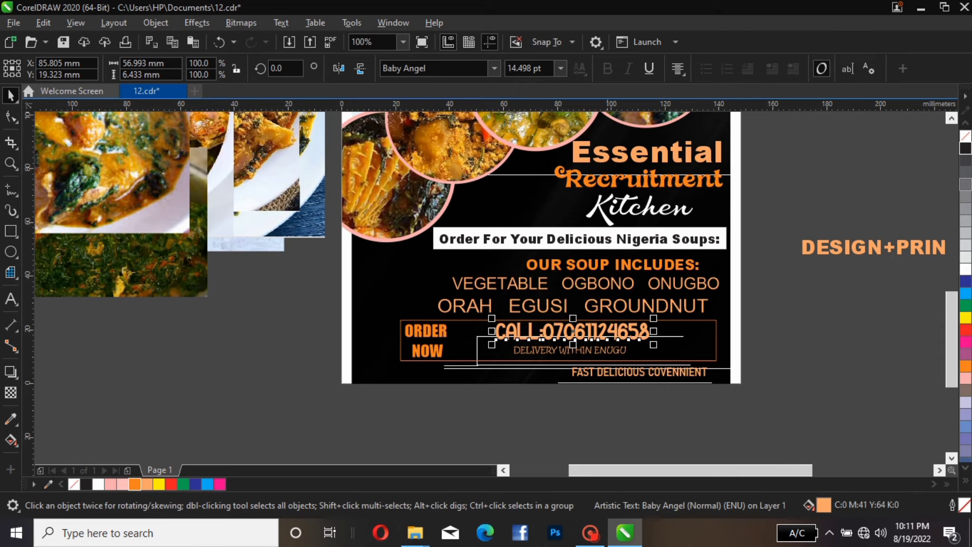
{"action": "left_click_drag", "start_coordinate": [607, 348], "coordinate": [595, 353]}
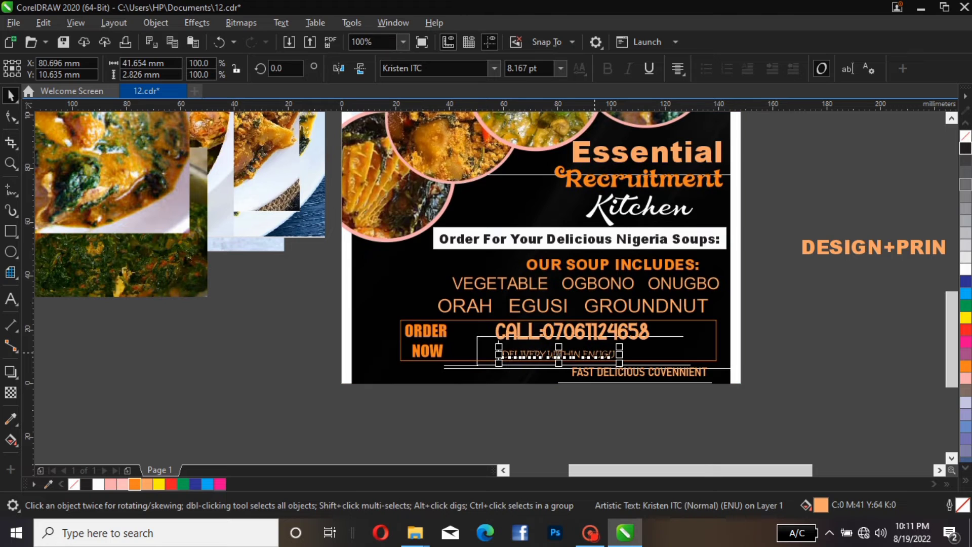
{"action": "left_click", "coordinate": [624, 330]}
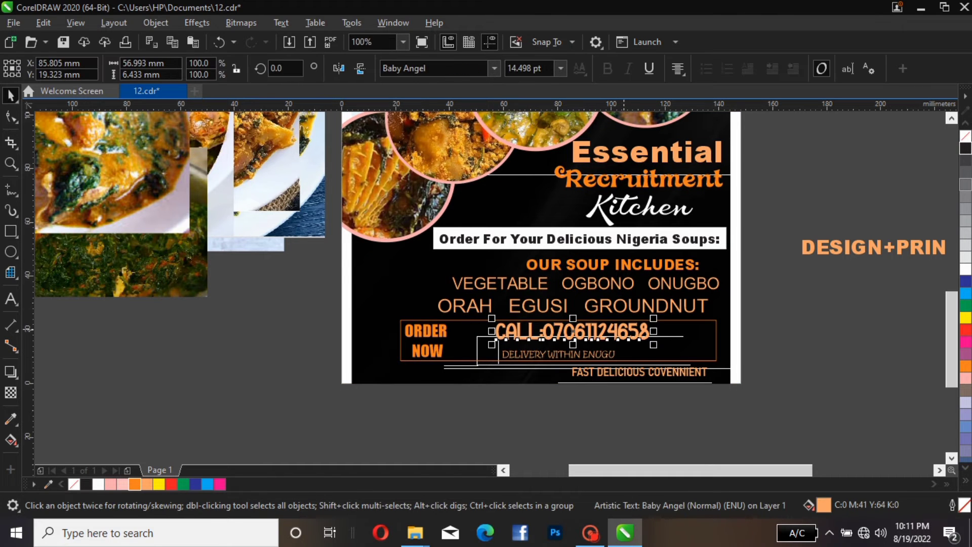
{"action": "left_click_drag", "start_coordinate": [592, 353], "coordinate": [601, 352]}
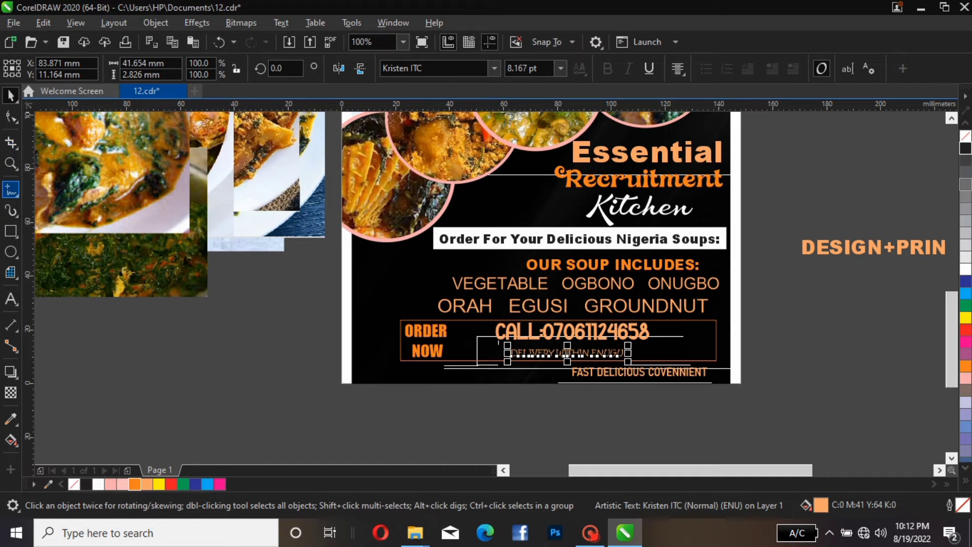
Draw a horizontal line about 61 mm long under the CALL phone number line
{"action": "left_click", "coordinate": [11, 190]}
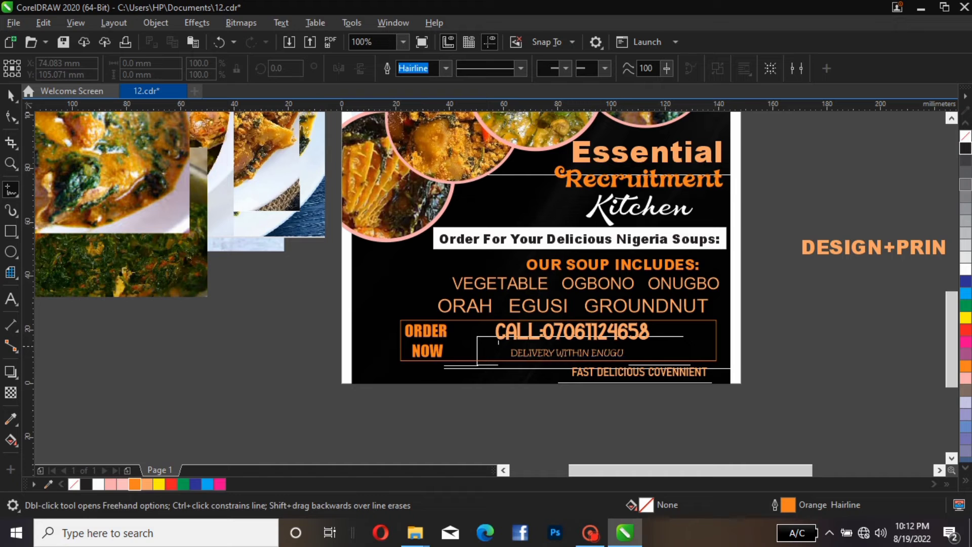
{"action": "left_click", "coordinate": [495, 340]}
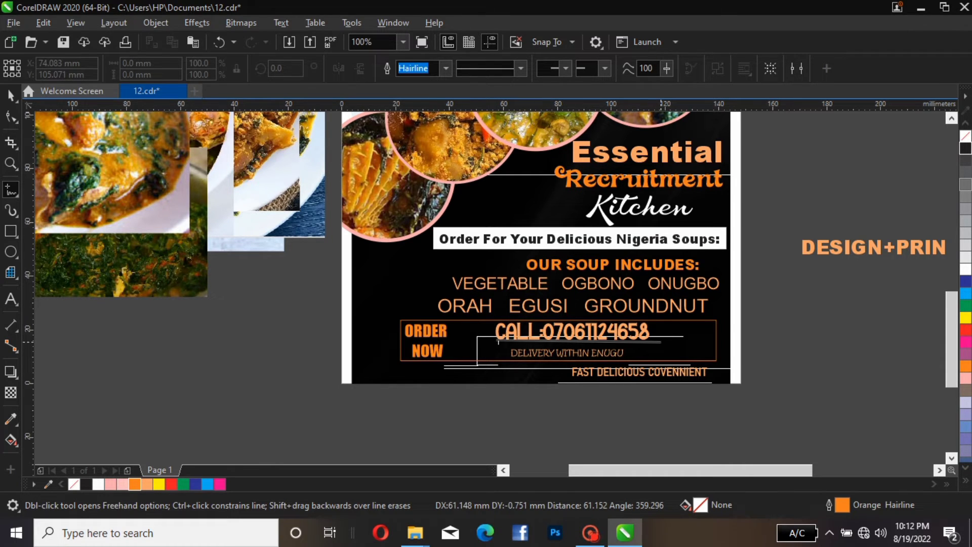
{"action": "left_click", "coordinate": [662, 342]}
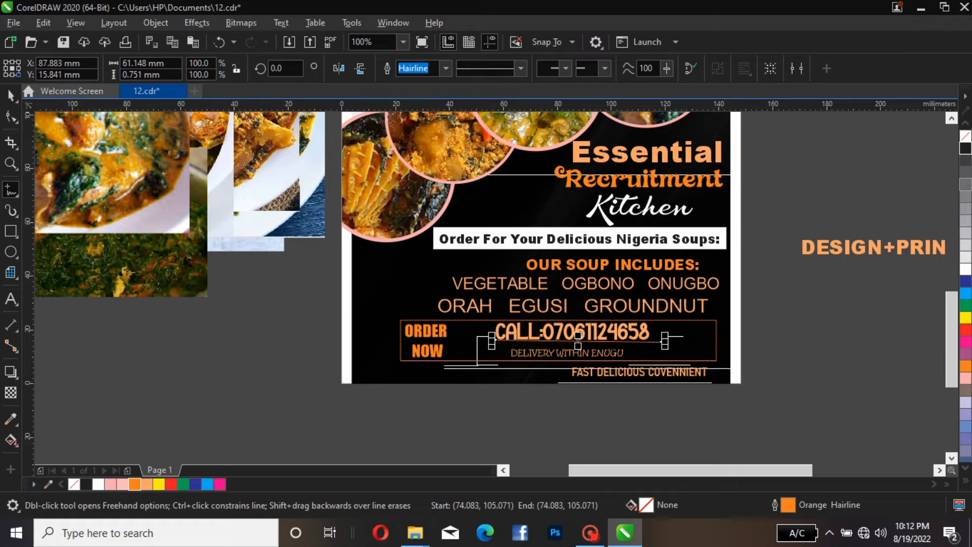
{"action": "key", "text": "space"}
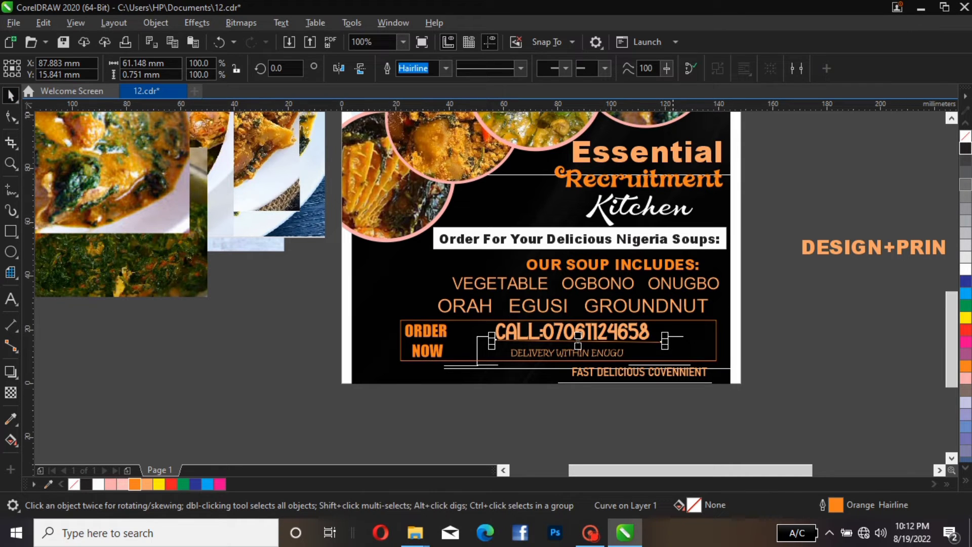
Shorten the new line to about 57 mm and give it a white outline
{"action": "mouse_move", "coordinate": [661, 342]}
{"action": "left_mouse_down"}
{"action": "mouse_move", "coordinate": [644, 339]}
{"action": "mouse_move", "coordinate": [655, 340]}
{"action": "left_mouse_up"}
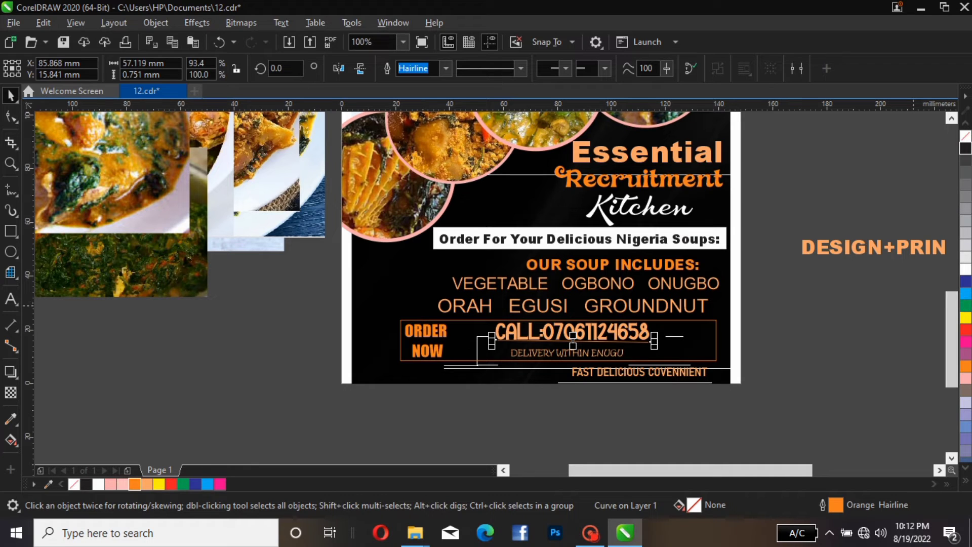
{"action": "right_click", "coordinate": [966, 269]}
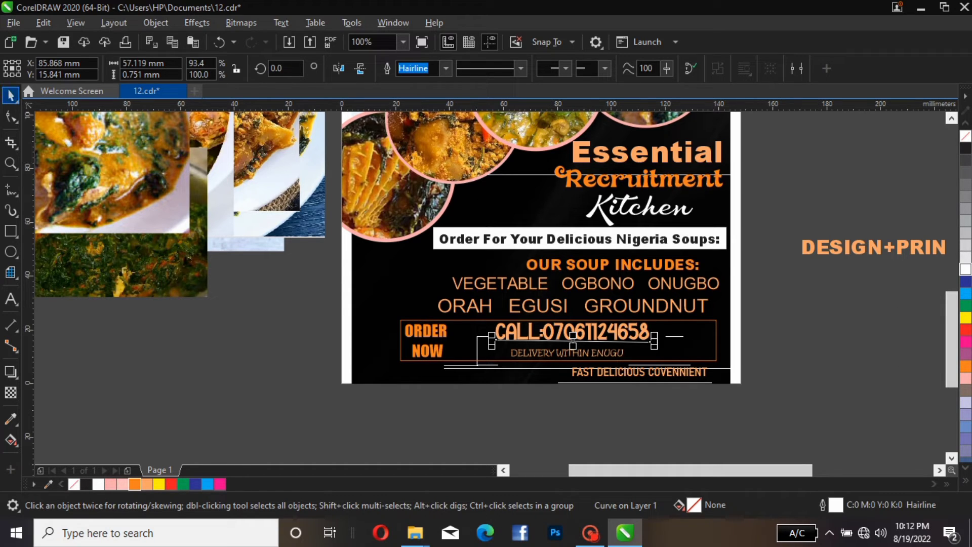
{"action": "key", "text": "Escape"}
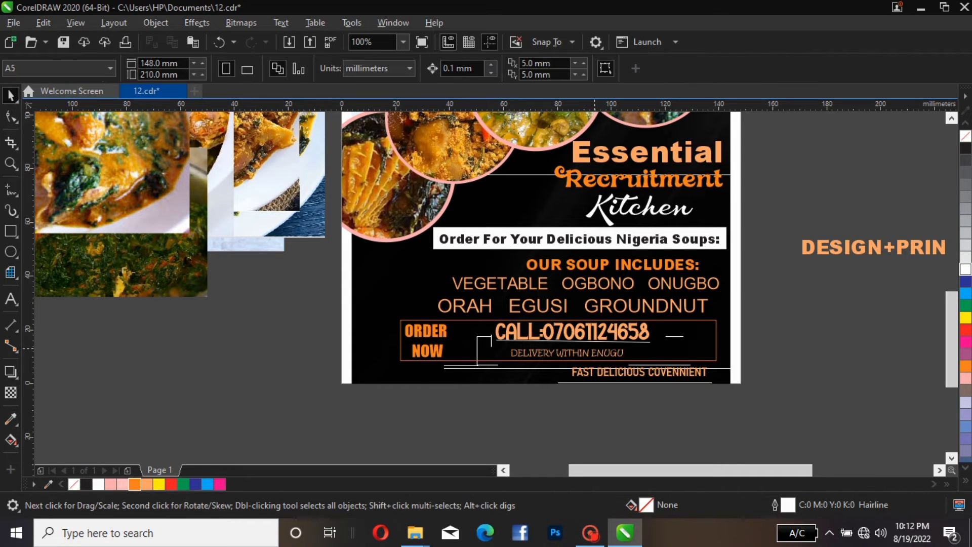
Nudge the white line down slightly below the CALL number
{"action": "left_click", "coordinate": [600, 342]}
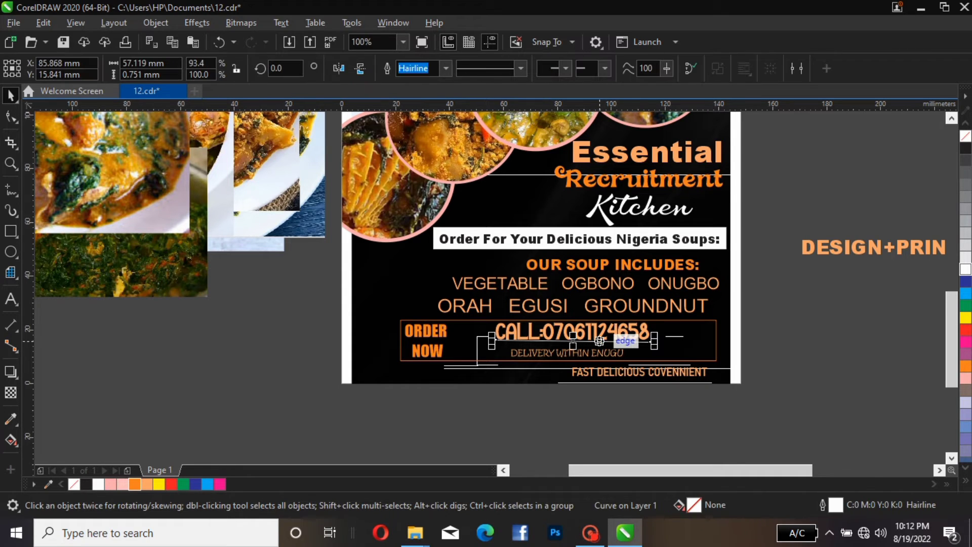
{"action": "key", "text": "Down"}
{"action": "key", "text": "Down"}
{"action": "key", "text": "Down"}
{"action": "key", "text": "Down"}
{"action": "key", "text": "Down"}
{"action": "key", "text": "Down"}
{"action": "key", "text": "Down"}
{"action": "key", "text": "Down"}
{"action": "key", "text": "Down"}
{"action": "key", "text": "Down"}
{"action": "key", "text": "Down"}
{"action": "key", "text": "Down"}
{"action": "key", "text": "Down"}
{"action": "key", "text": "Down"}
{"action": "key", "text": "Down"}
{"action": "key", "text": "Down"}
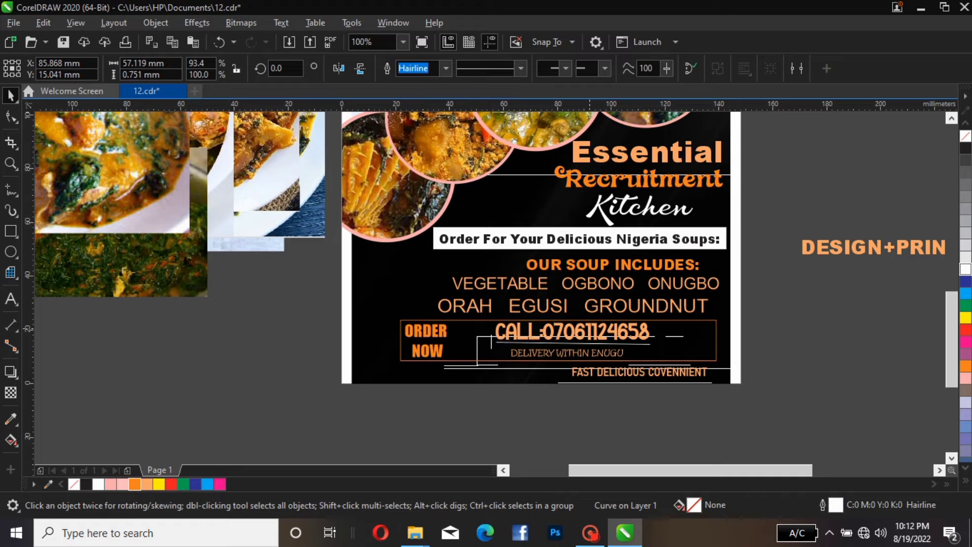
Move the CALL phone number line down slightly onto the white line
{"action": "left_click", "coordinate": [571, 338]}
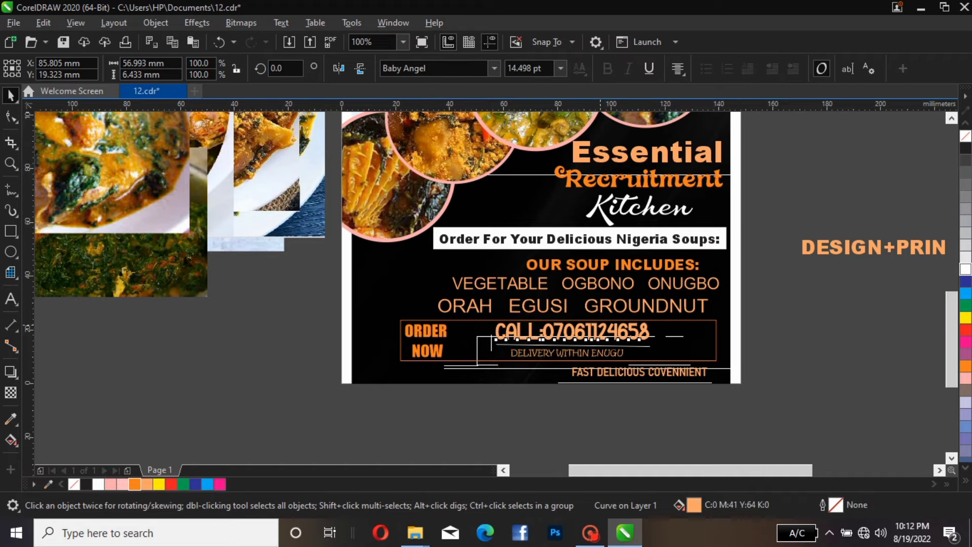
{"action": "left_click_drag", "start_coordinate": [573, 331], "coordinate": [573, 336]}
{"action": "key", "text": "Escape"}
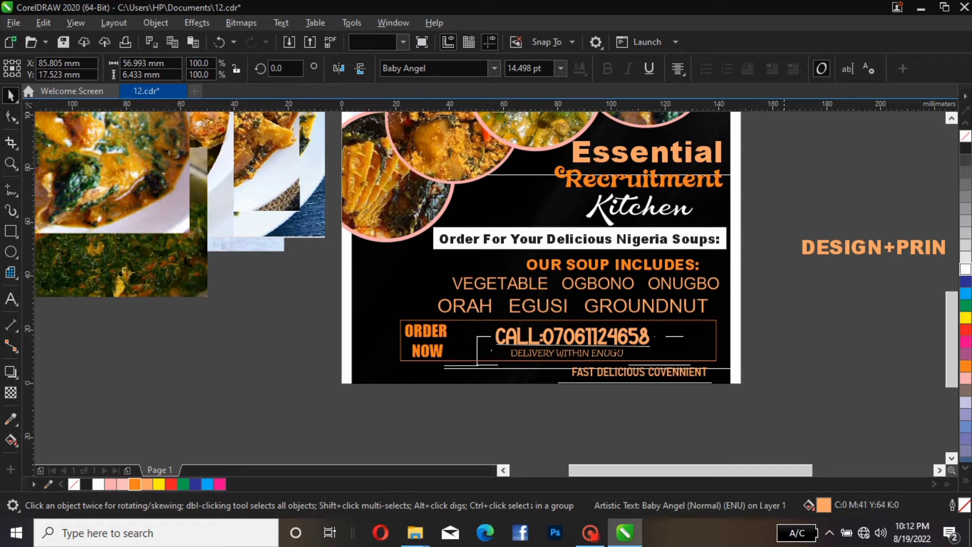
Stretch the CALL phone number line slightly wider
{"action": "left_click", "coordinate": [611, 338]}
{"action": "left_click_drag", "start_coordinate": [653, 324], "coordinate": [665, 321]}
{"action": "key", "text": "Escape"}
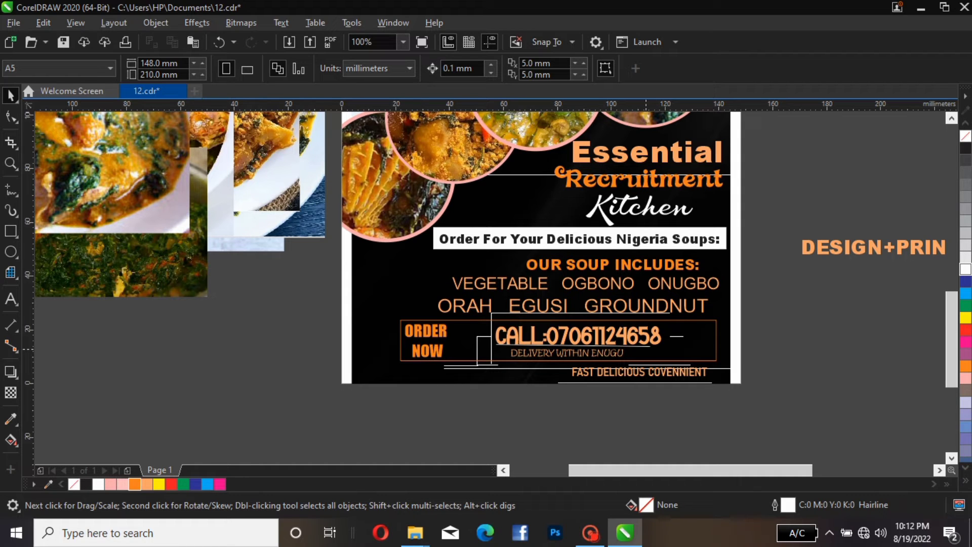
Lengthen the white line under the CALL number to about 61.5 mm
{"action": "left_click", "coordinate": [648, 347]}
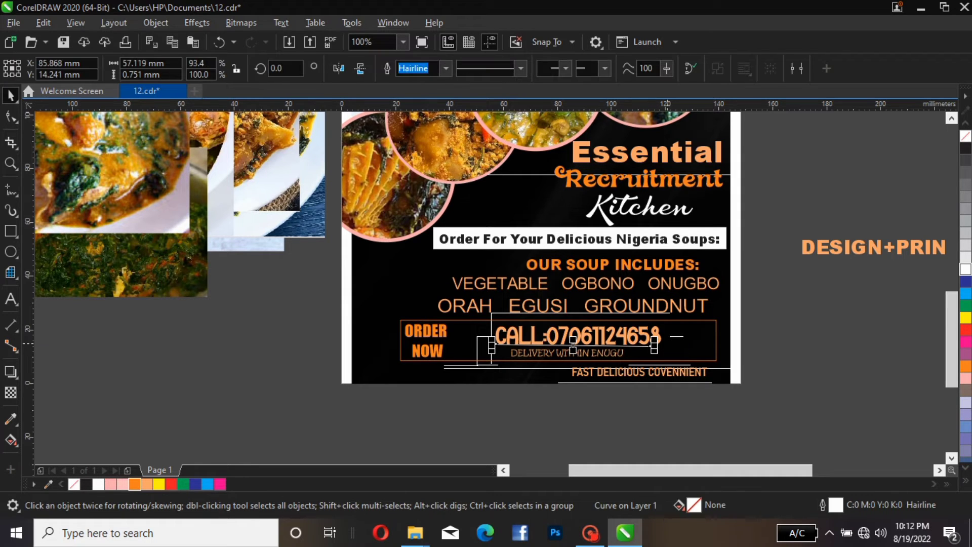
{"action": "left_click_drag", "start_coordinate": [655, 346], "coordinate": [666, 346]}
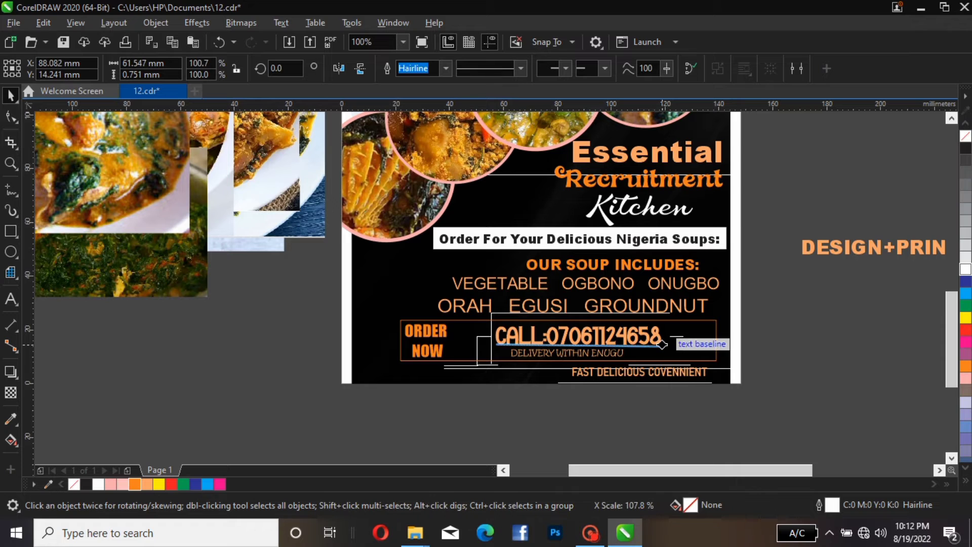
{"action": "key", "text": "Escape"}
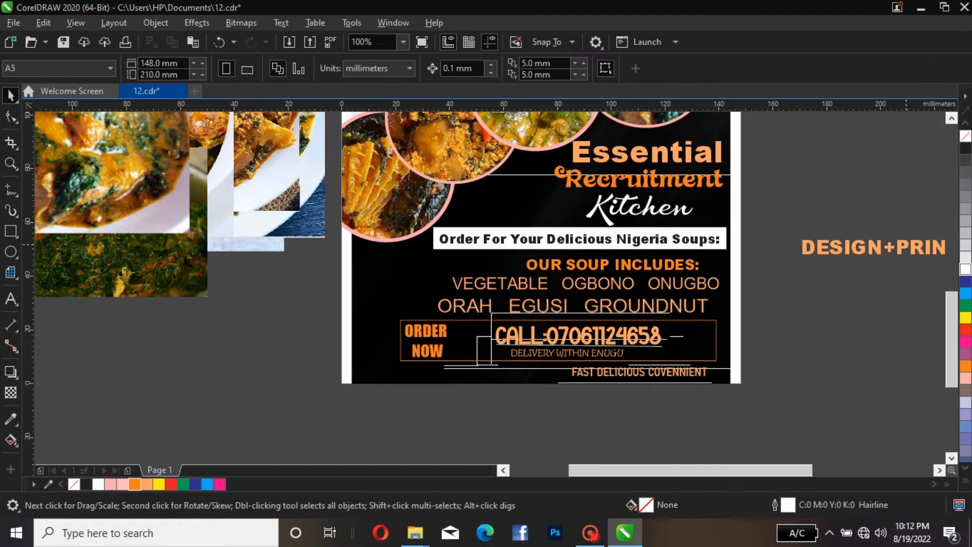
Move the DESIGN+PRINT designer credit text line from beside the page to just below the flyer
{"action": "left_click", "coordinate": [907, 247]}
{"action": "left_click_drag", "start_coordinate": [816, 311], "coordinate": [378, 406]}
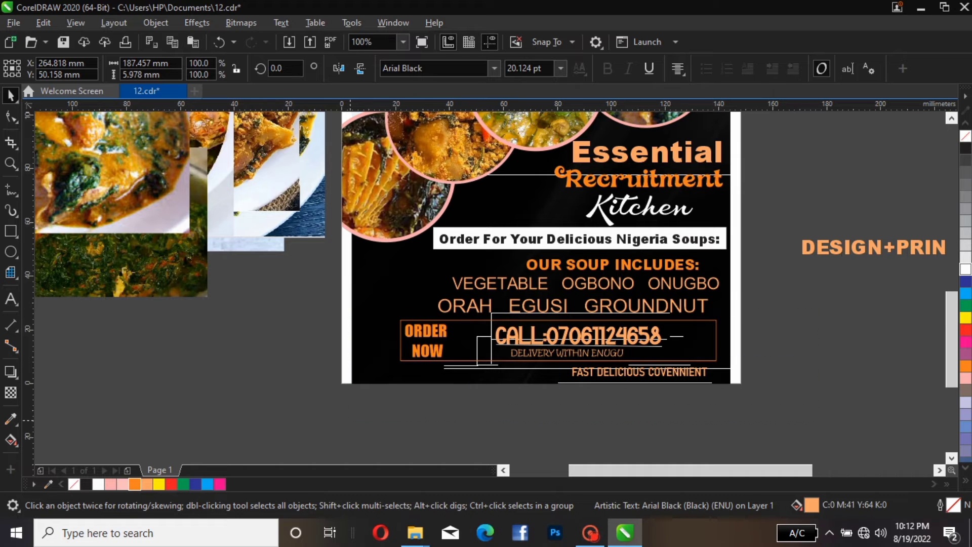
{"action": "left_click", "coordinate": [567, 404]}
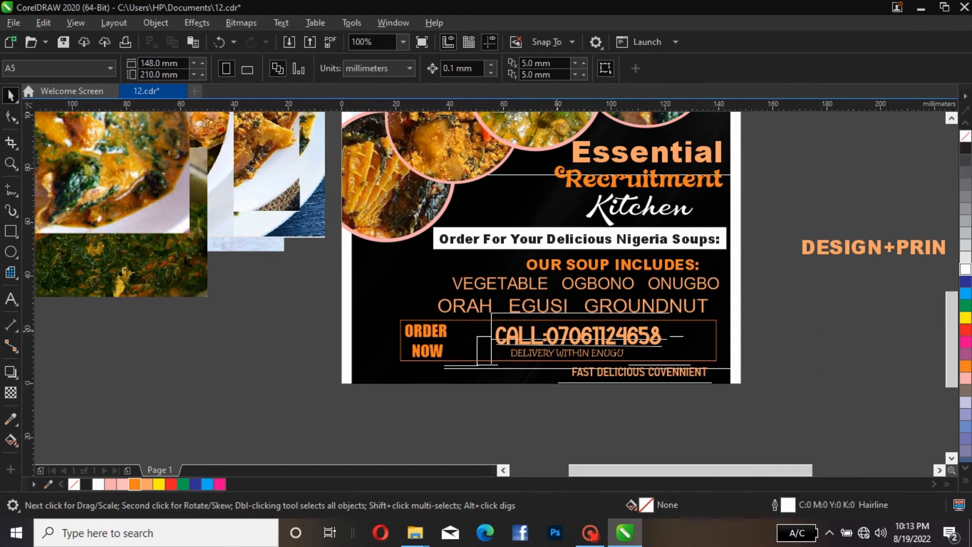
{"action": "left_click", "coordinate": [517, 340]}
{"action": "left_click", "coordinate": [476, 374]}
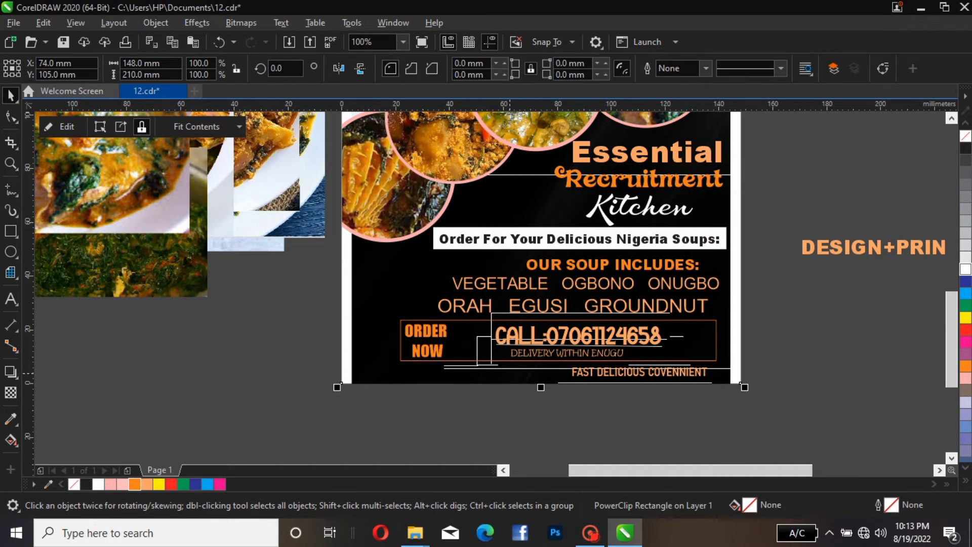
{"action": "left_click_drag", "start_coordinate": [861, 248], "coordinate": [492, 405]}
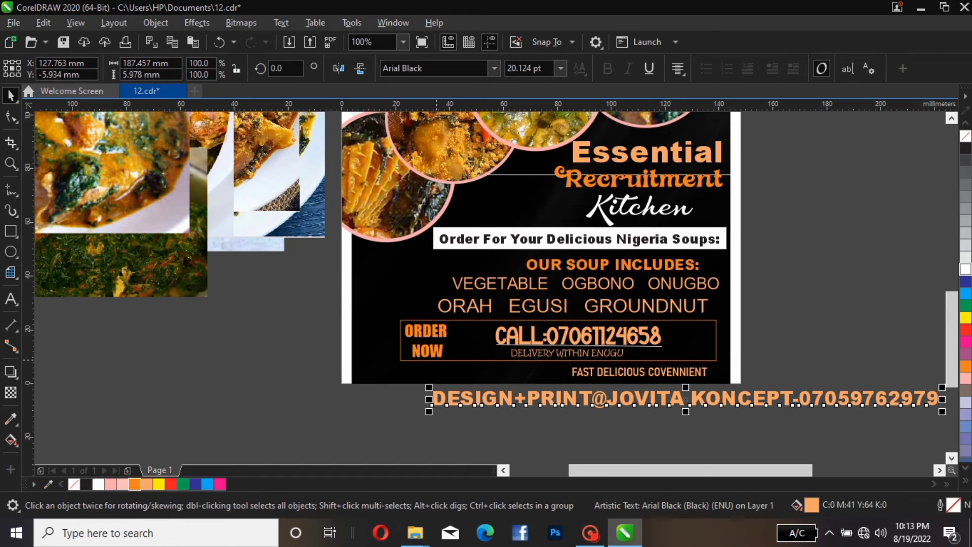
{"action": "left_click_drag", "start_coordinate": [637, 402], "coordinate": [492, 414]}
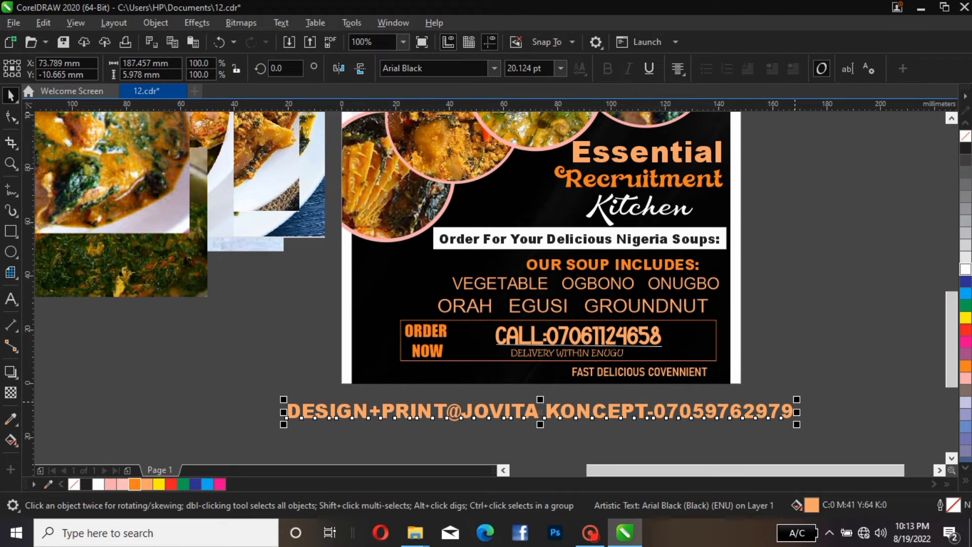
Shrink the designer credit text to about 87 mm wide and break its phone number onto a second line
{"action": "left_click_drag", "start_coordinate": [796, 400], "coordinate": [527, 409]}
{"action": "double_click", "coordinate": [462, 416]}
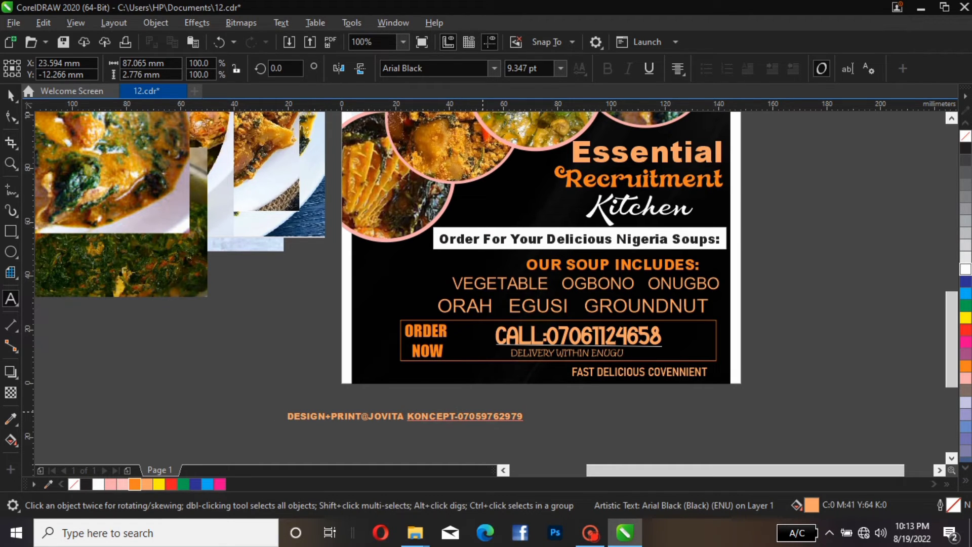
{"action": "key", "text": "BackSpace"}
{"action": "key", "text": "Return"}
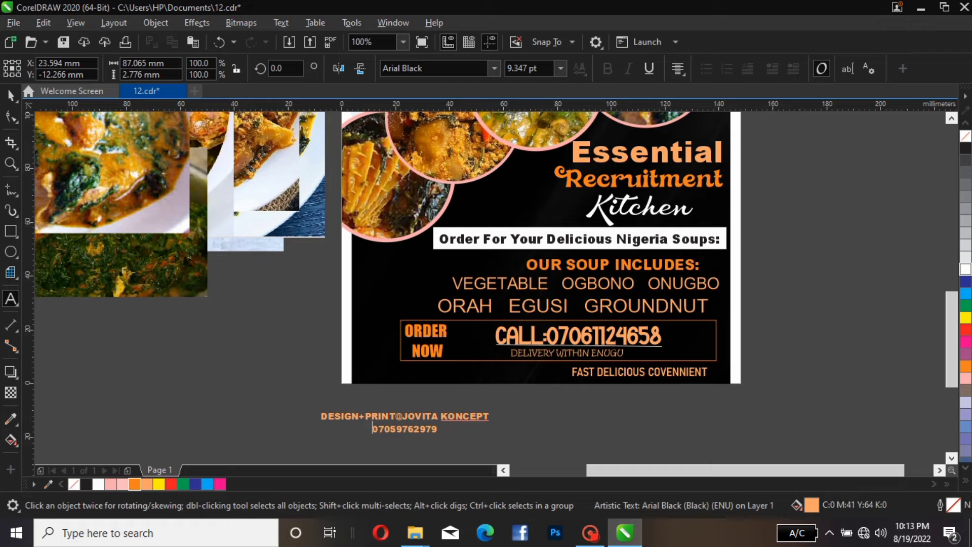
Change the designer credit text's font to Kristen ITC
{"action": "left_click", "coordinate": [11, 95]}
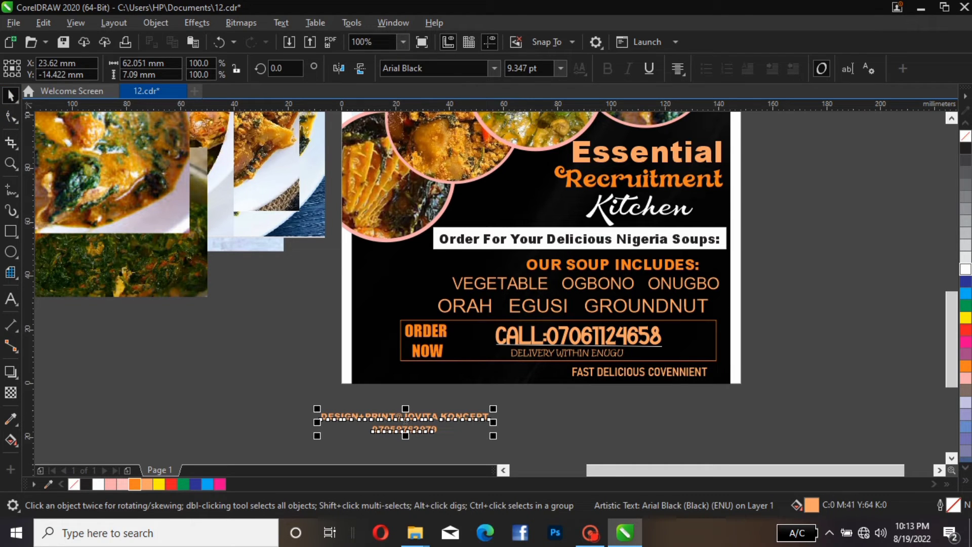
{"action": "left_click", "coordinate": [436, 68]}
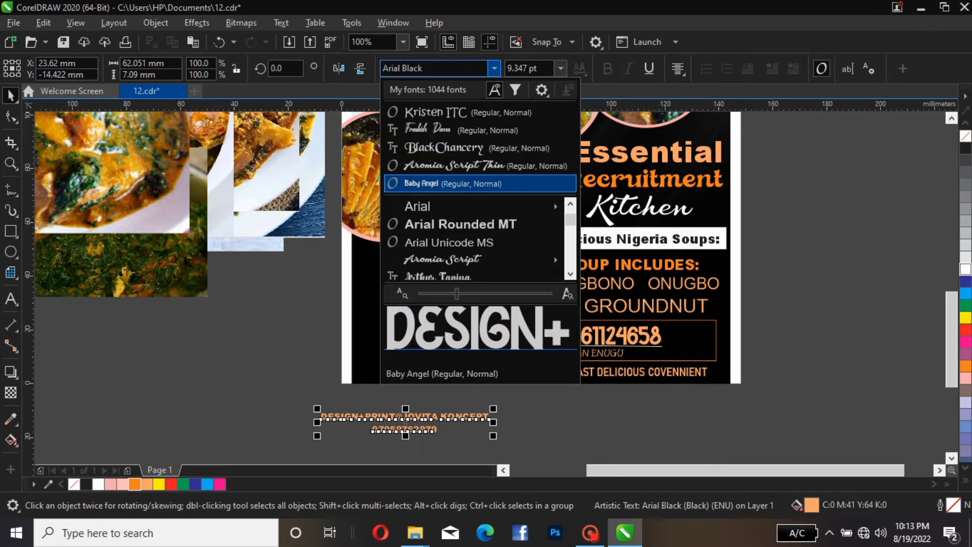
{"action": "key", "text": "Up"}
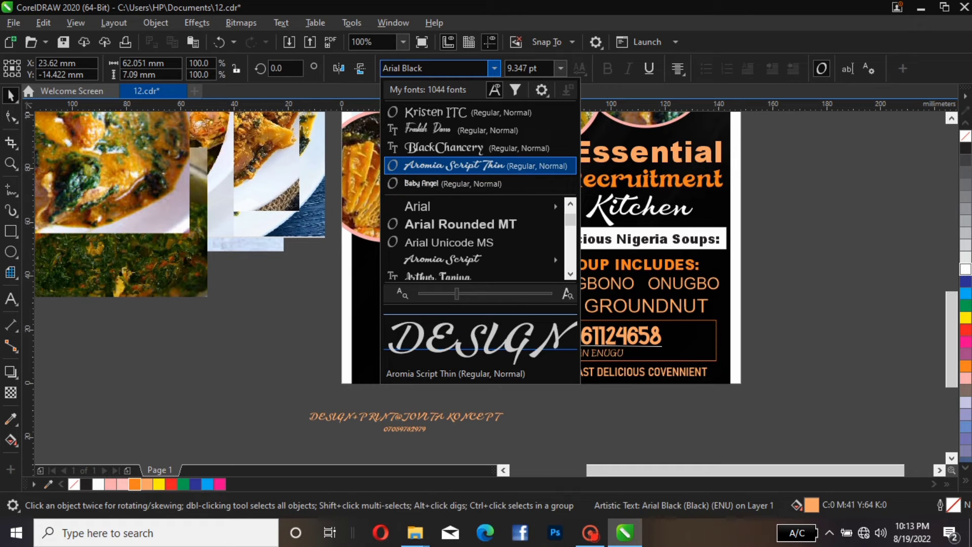
{"action": "key", "text": "Up"}
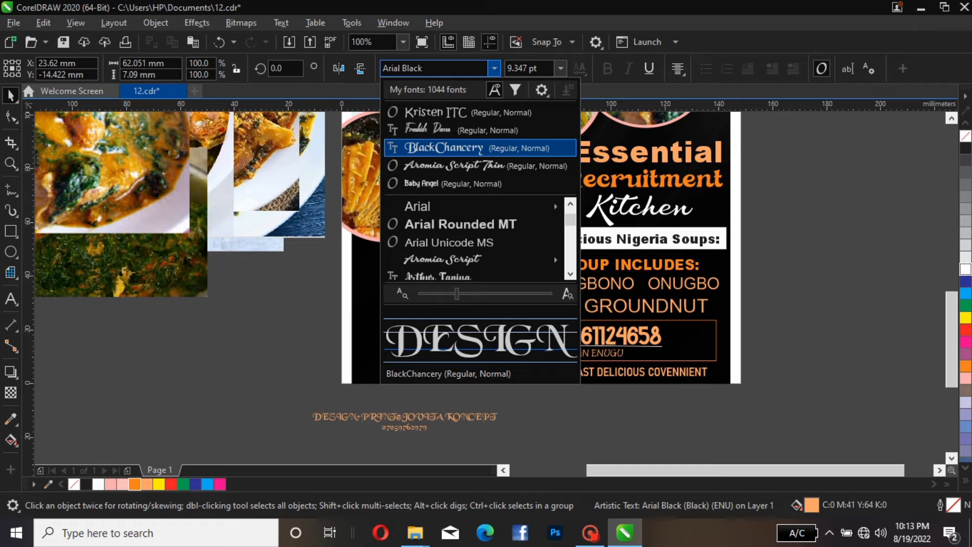
{"action": "key", "text": "Down"}
{"action": "key", "text": "Down"}
{"action": "key", "text": "Down"}
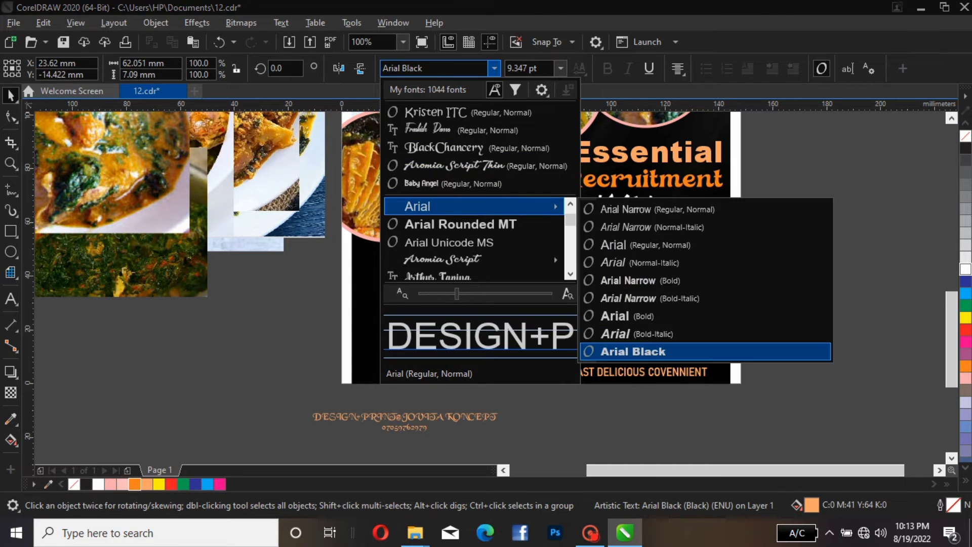
{"action": "key", "text": "Up"}
{"action": "key", "text": "Up"}
{"action": "key", "text": "Up"}
{"action": "key", "text": "Up"}
{"action": "key", "text": "Up"}
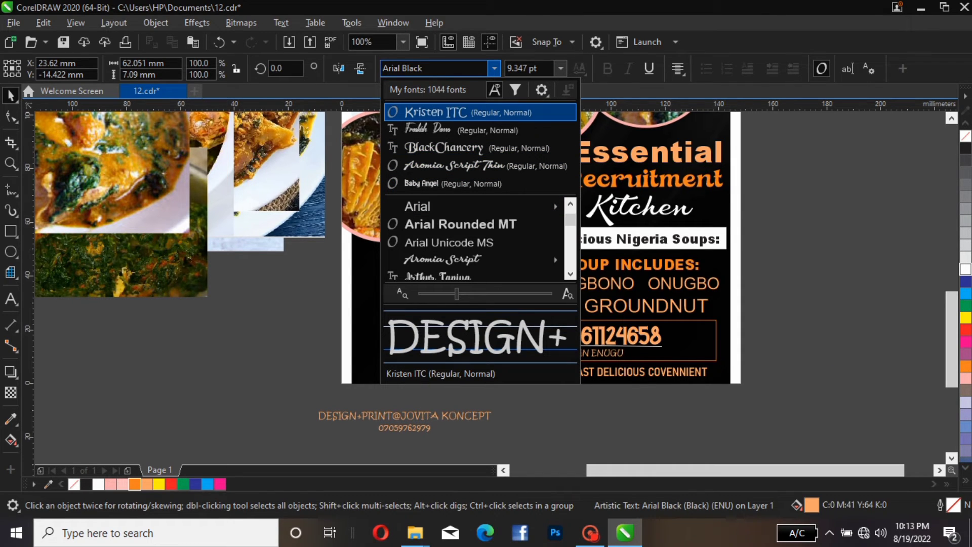
{"action": "key", "text": "Return"}
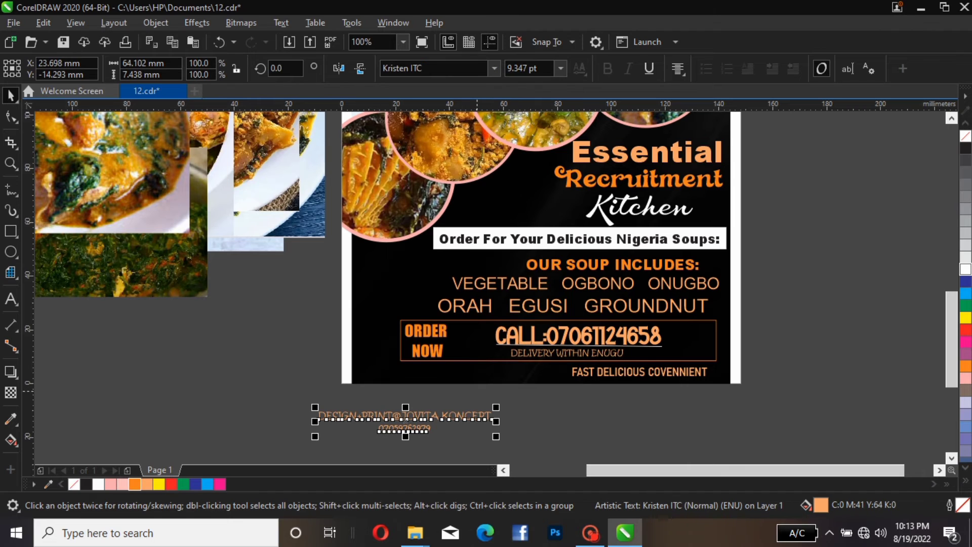
Scale the credit text down to about 39 mm wide and colour it white
{"action": "left_click_drag", "start_coordinate": [496, 408], "coordinate": [428, 416]}
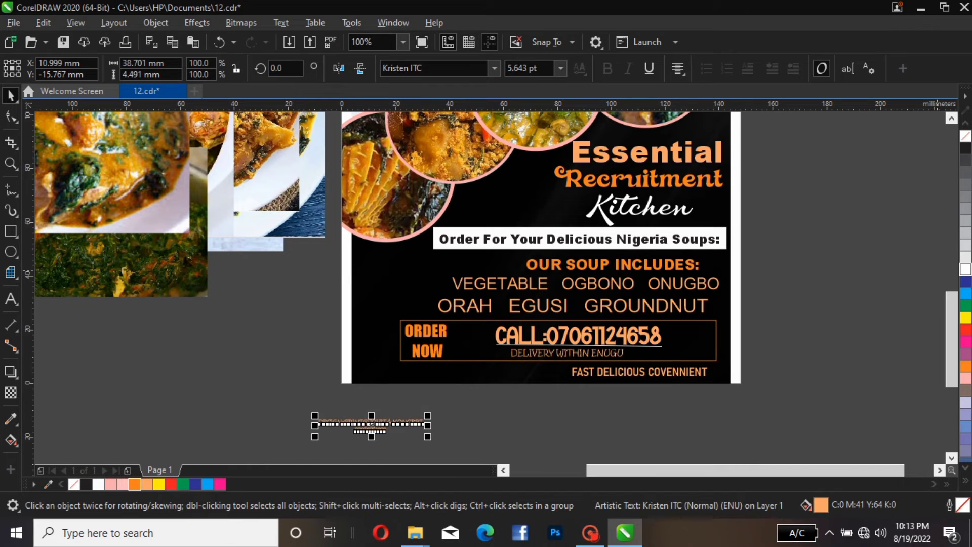
{"action": "left_click", "coordinate": [966, 269]}
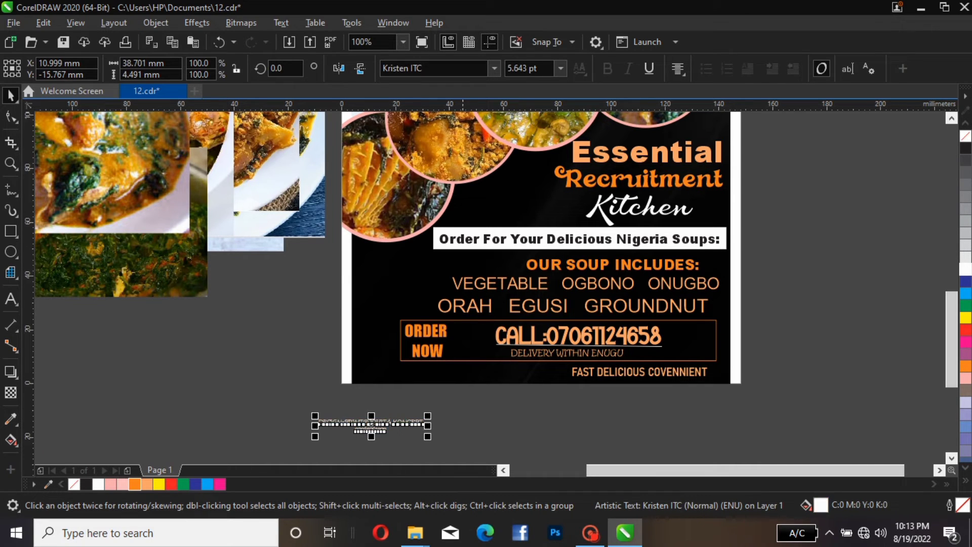
Rotate the credit text to about 92° and place it vertically along the flyer's left edge
{"action": "left_click_drag", "start_coordinate": [405, 423], "coordinate": [393, 228]}
{"action": "left_click", "coordinate": [440, 283]}
{"action": "left_click", "coordinate": [405, 287]}
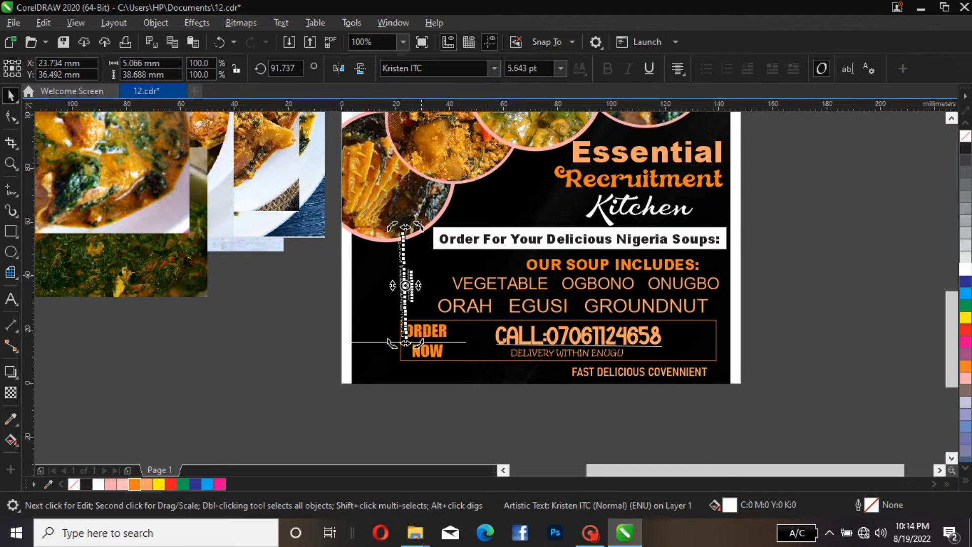
{"action": "left_click_drag", "start_coordinate": [405, 288], "coordinate": [368, 321]}
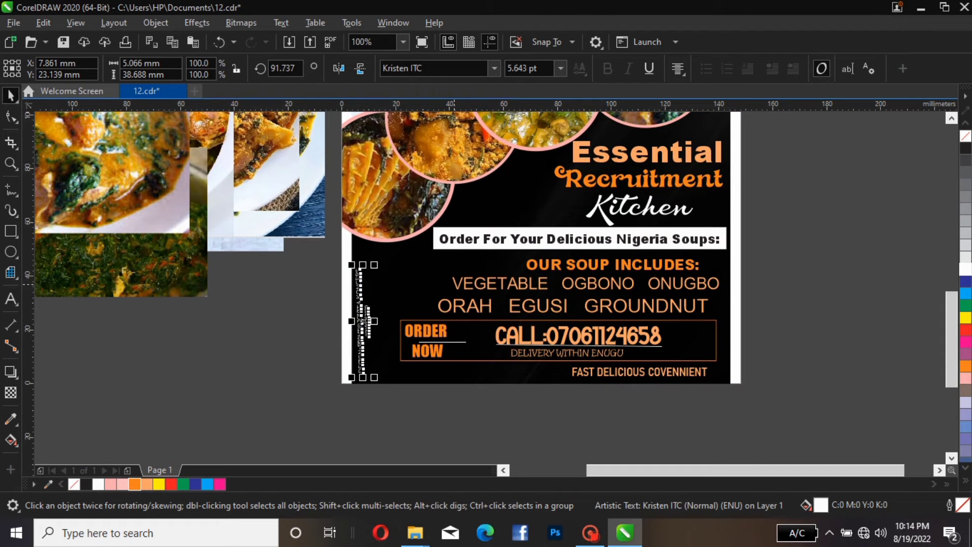
Move the vertical credit text slightly higher along the flyer's left edge
{"action": "key", "text": "F3"}
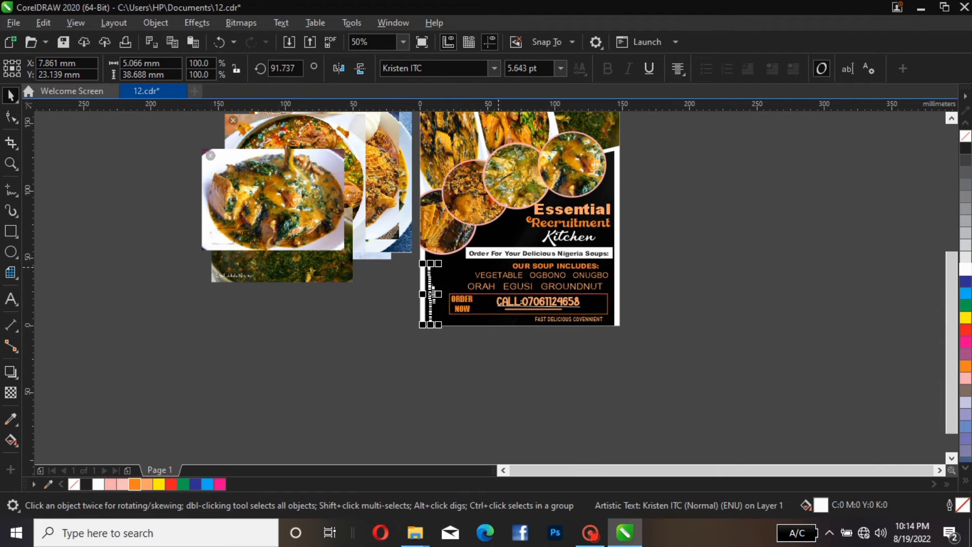
{"action": "key", "text": "Escape"}
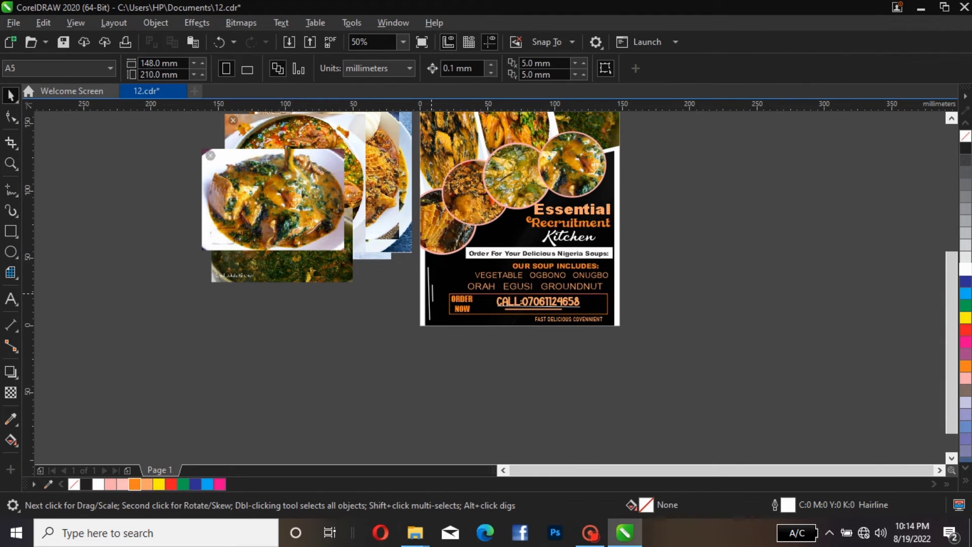
{"action": "left_click", "coordinate": [431, 294]}
{"action": "left_click_drag", "start_coordinate": [436, 265], "coordinate": [440, 241]}
{"action": "left_click", "coordinate": [805, 254]}
Shift the ORAH EGUSI GROUNDNUT line slightly to the right
{"action": "left_click", "coordinate": [403, 41]}
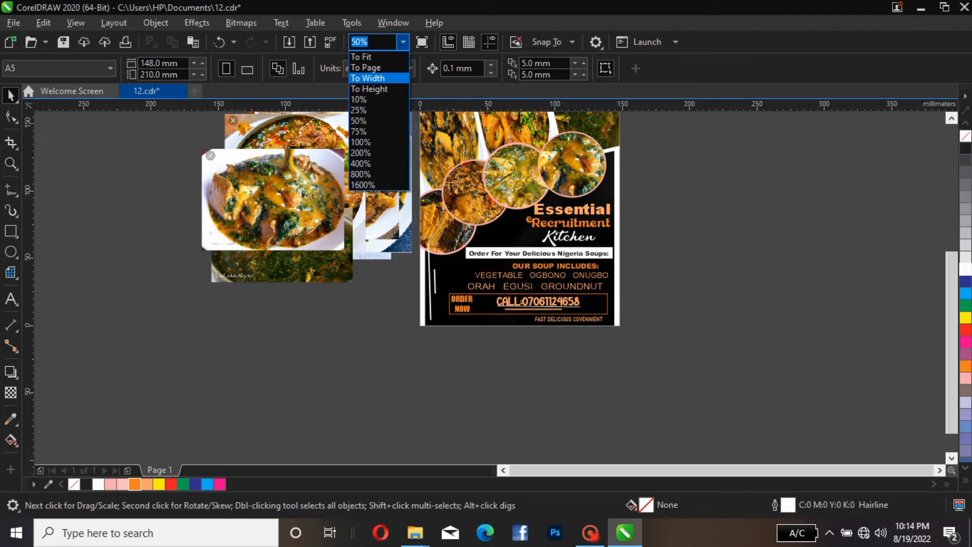
{"action": "left_click", "coordinate": [365, 66]}
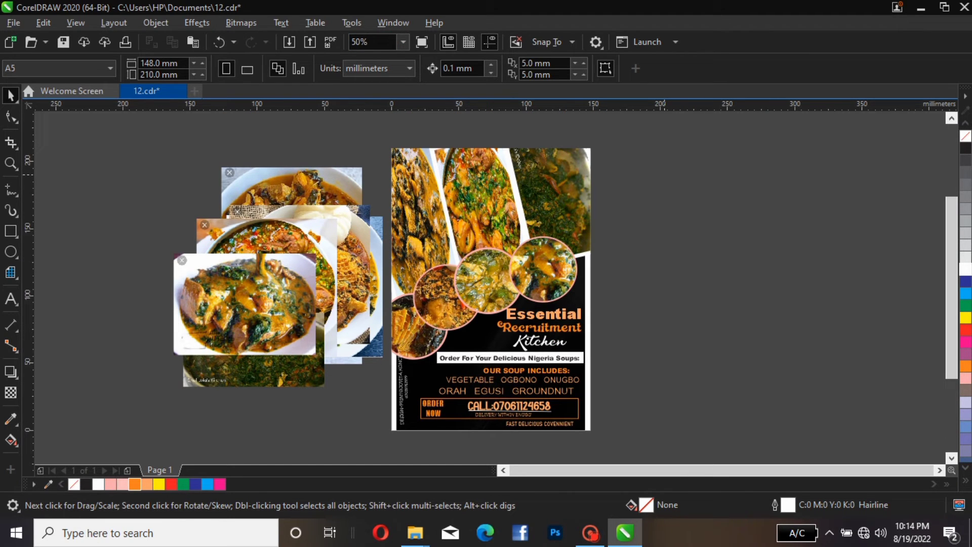
{"action": "left_click", "coordinate": [497, 353]}
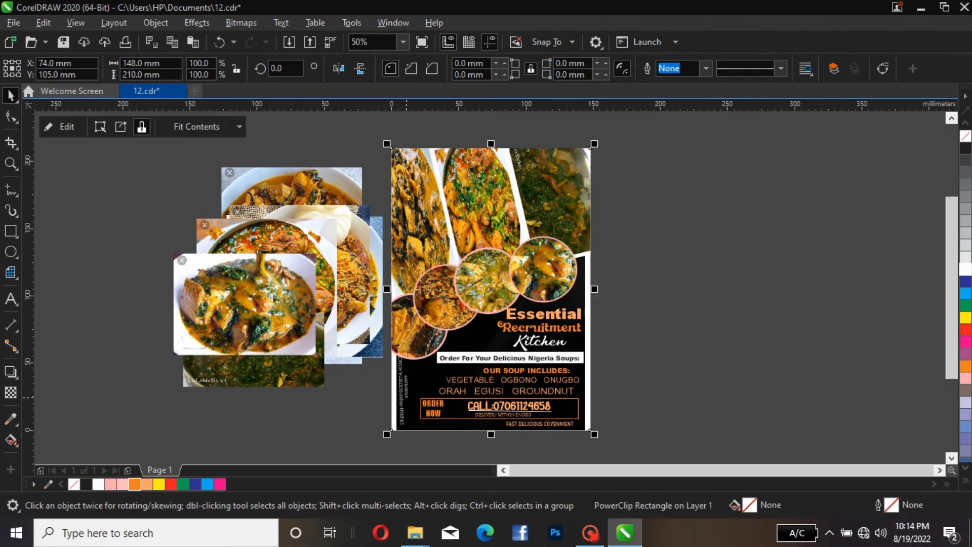
{"action": "scroll", "coordinate": [551, 401], "scroll_direction": "up", "scroll_amount": 1}
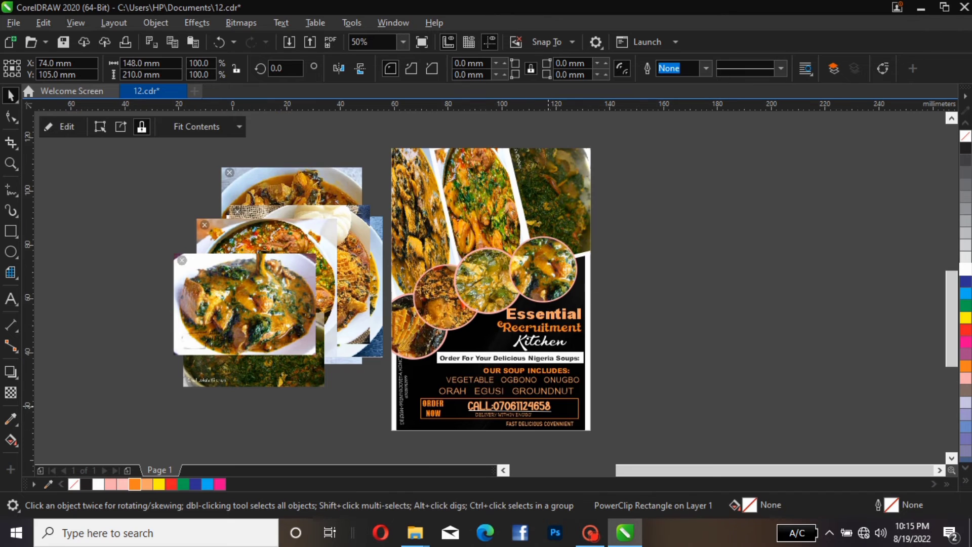
{"action": "left_click", "coordinate": [397, 359]}
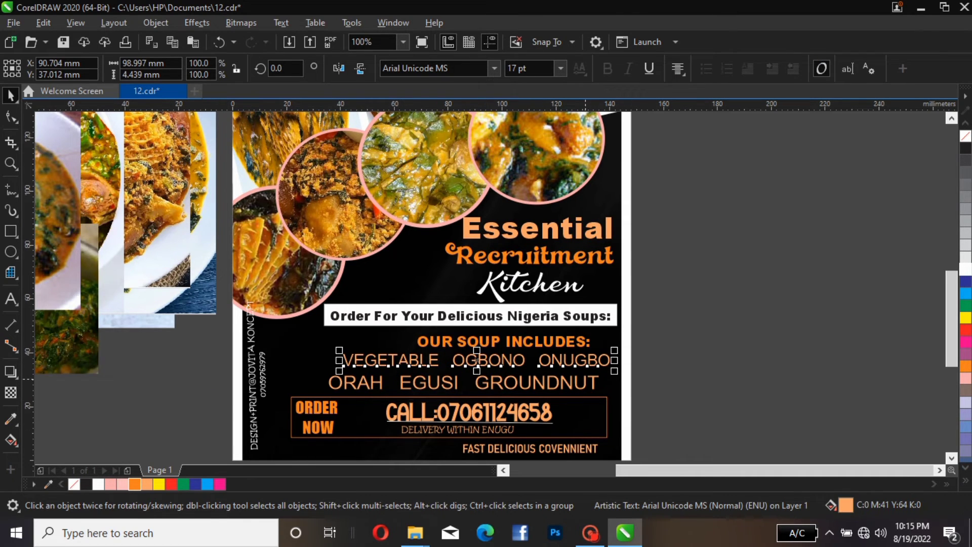
{"action": "left_click", "coordinate": [585, 379]}
{"action": "left_click_drag", "start_coordinate": [585, 379], "coordinate": [598, 378]}
{"action": "left_click", "coordinate": [481, 418]}
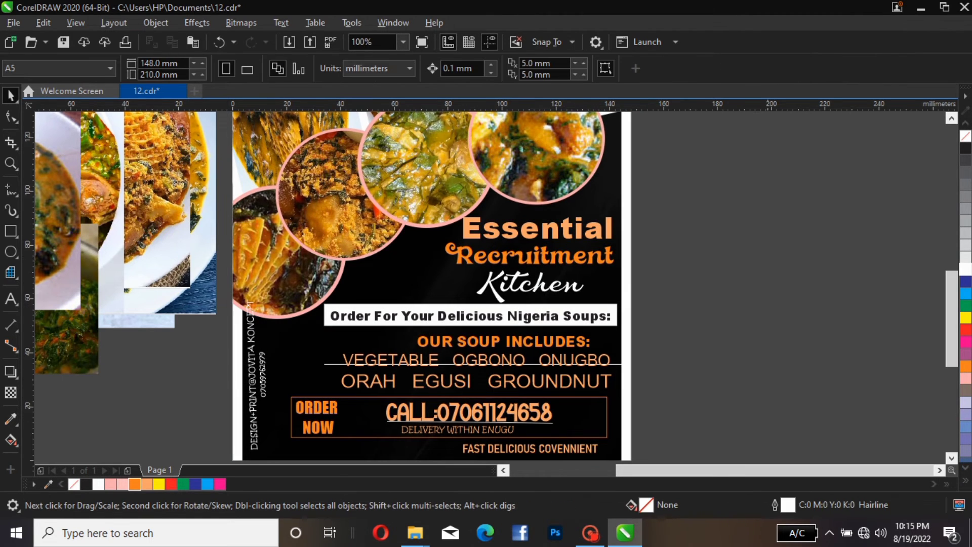
Nudge the VEGETABLE OGBONO ONUGBO line slightly down and to the left
{"action": "mouse_move", "coordinate": [397, 357]}
{"action": "left_mouse_down"}
{"action": "mouse_move", "coordinate": [399, 369]}
{"action": "mouse_move", "coordinate": [400, 360]}
{"action": "left_mouse_up"}
{"action": "left_click", "coordinate": [596, 384]}
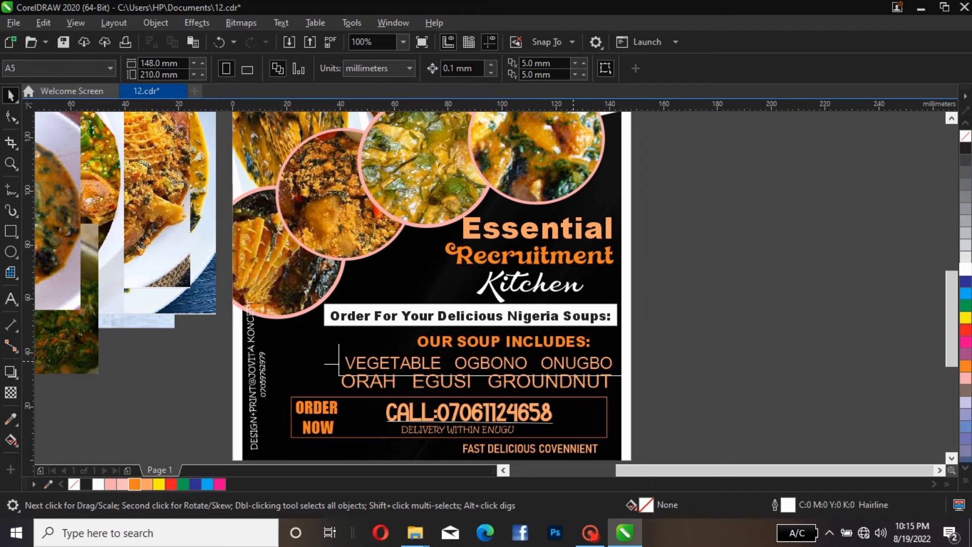
{"action": "left_click", "coordinate": [573, 361]}
{"action": "key", "text": "Left"}
{"action": "key", "text": "Left"}
{"action": "key", "text": "Left"}
{"action": "key", "text": "Left"}
{"action": "key", "text": "Left"}
{"action": "key", "text": "Left"}
{"action": "key", "text": "Left"}
{"action": "key", "text": "Left"}
{"action": "key", "text": "Left"}
{"action": "key", "text": "Left"}
{"action": "key", "text": "Left"}
{"action": "key", "text": "Left"}
{"action": "key", "text": "Left"}
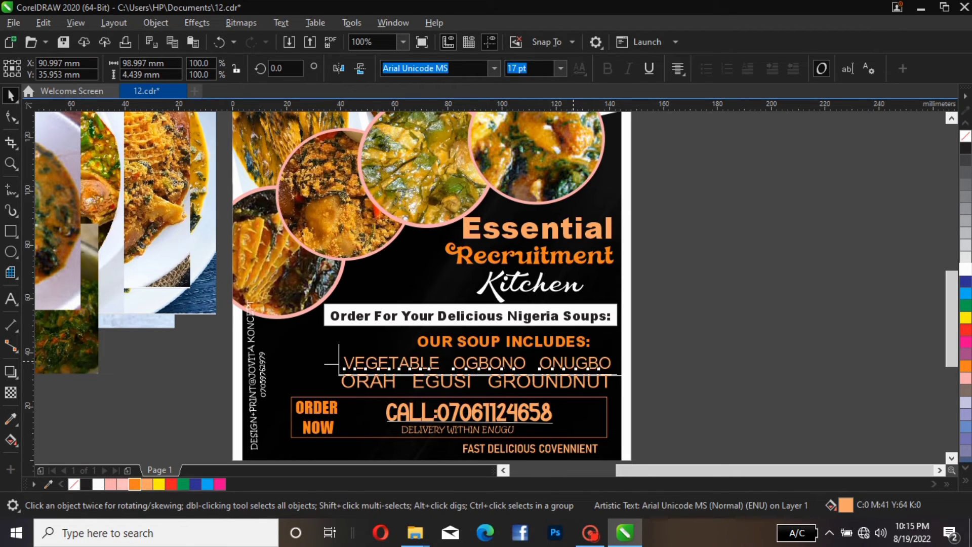
{"action": "key", "text": "Escape"}
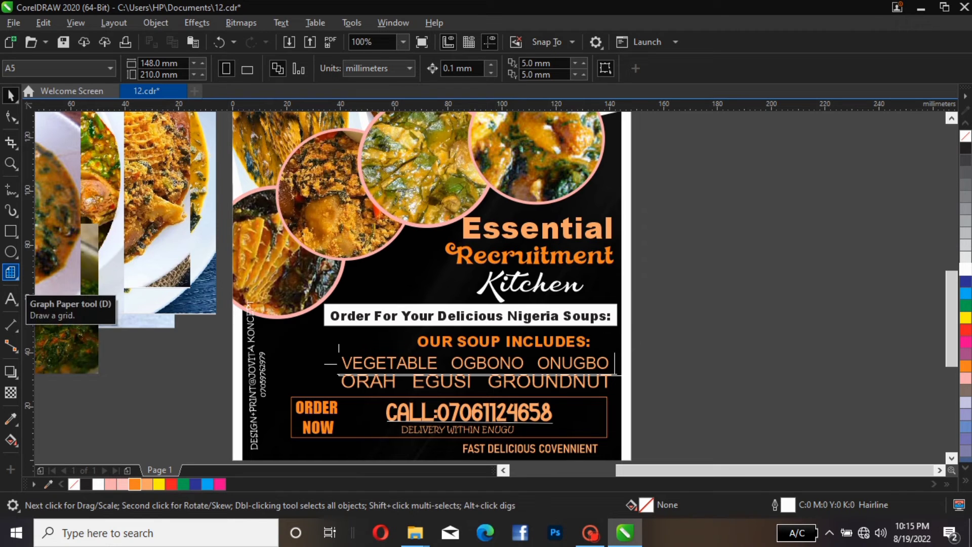
Draw a five-point star about 8.6 × 10.5 mm beside the page with the Star tool
{"action": "left_click", "coordinate": [11, 273]}
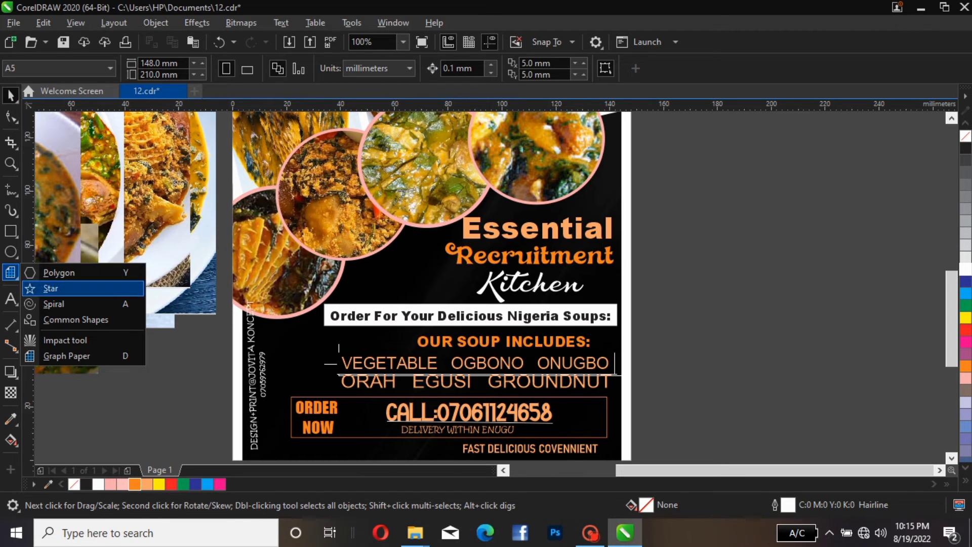
{"action": "left_click", "coordinate": [51, 288]}
{"action": "left_click_drag", "start_coordinate": [701, 223], "coordinate": [725, 253]}
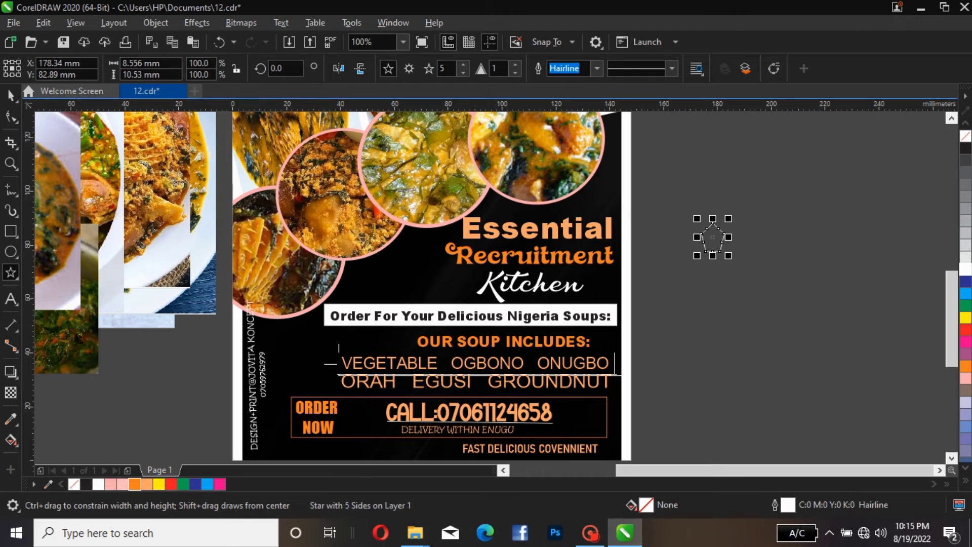
{"action": "key", "text": "space"}
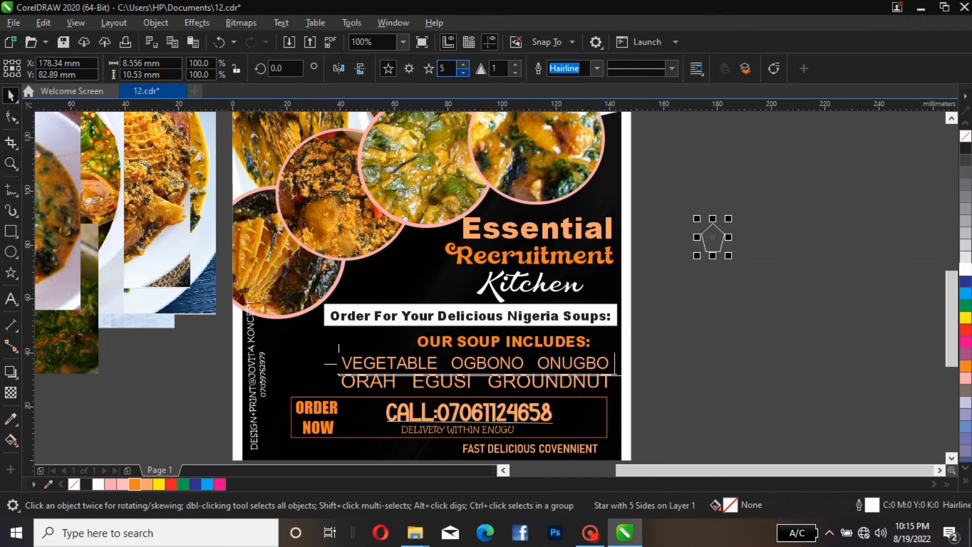
Step the star's number of points up to 15 and back down to 5
{"action": "left_click", "coordinate": [463, 65]}
{"action": "left_click", "coordinate": [463, 65]}
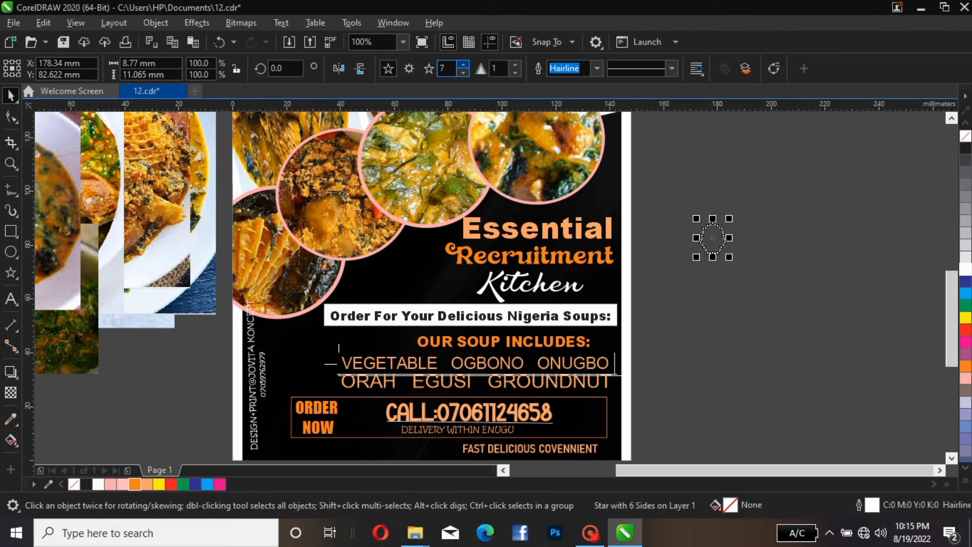
{"action": "left_click", "coordinate": [462, 64]}
{"action": "left_click", "coordinate": [463, 64]}
{"action": "left_click", "coordinate": [463, 64]}
{"action": "left_click", "coordinate": [463, 65]}
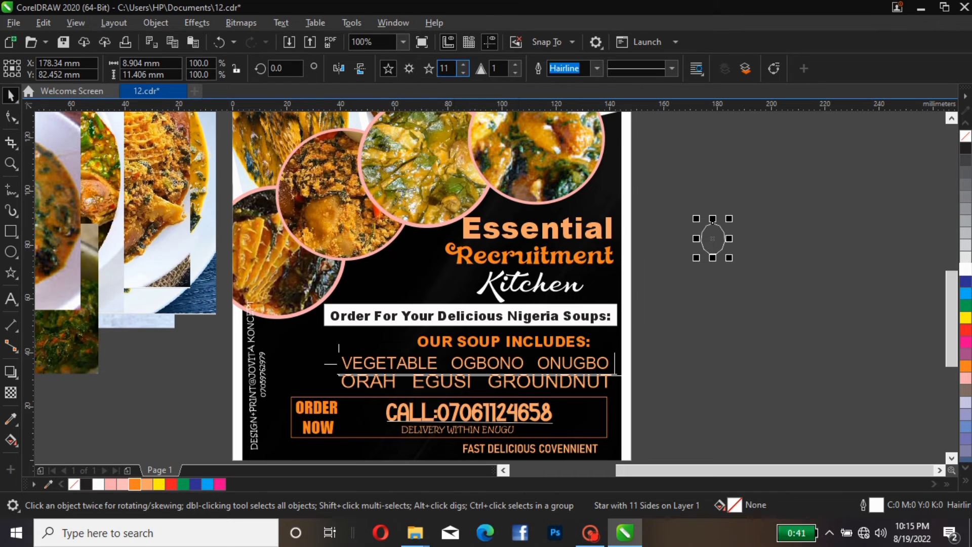
{"action": "left_click", "coordinate": [463, 64]}
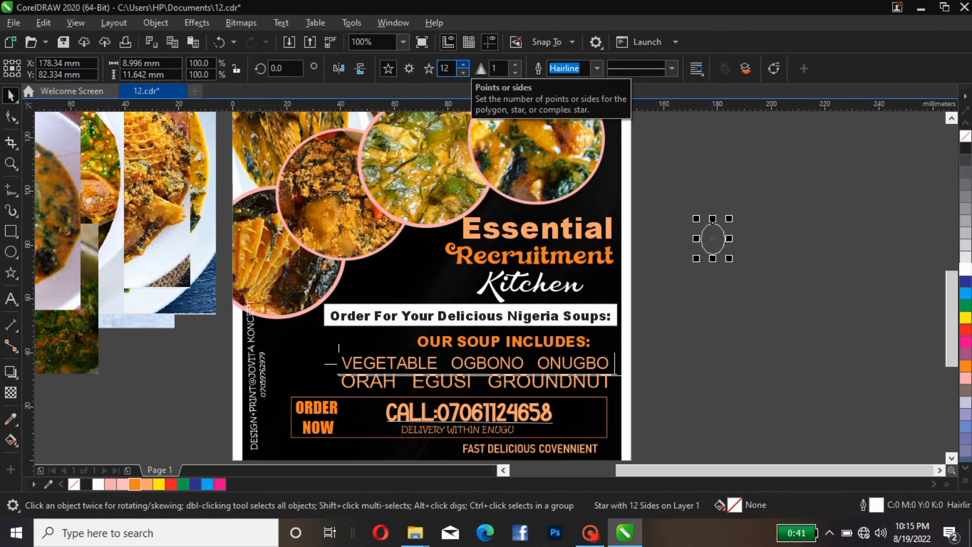
{"action": "left_click", "coordinate": [463, 64]}
{"action": "left_click", "coordinate": [463, 64]}
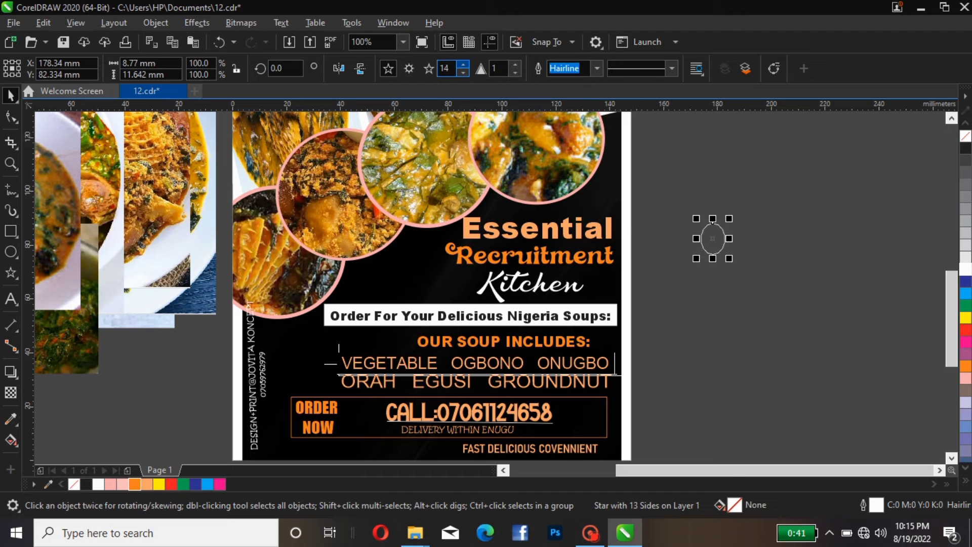
{"action": "left_click", "coordinate": [463, 64]}
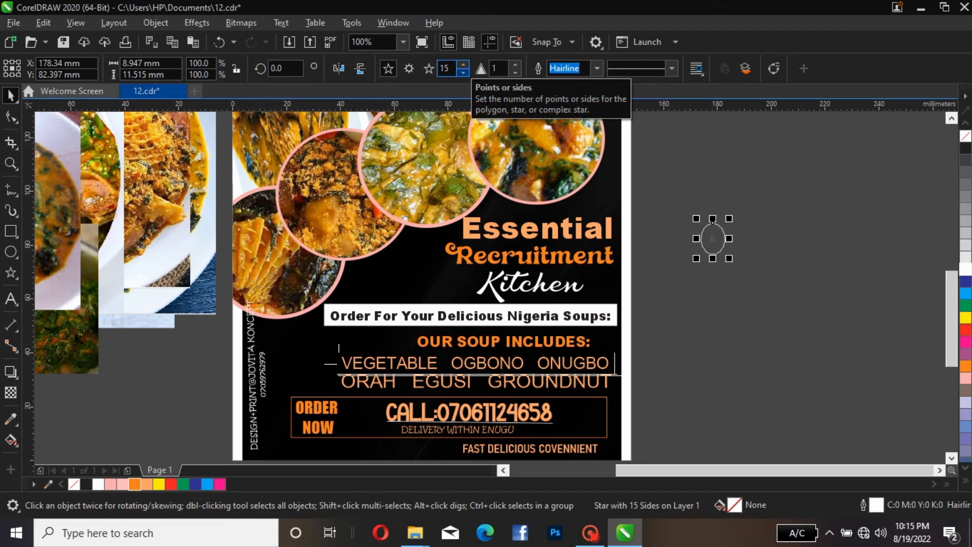
{"action": "left_click", "coordinate": [463, 72]}
{"action": "left_click", "coordinate": [463, 72]}
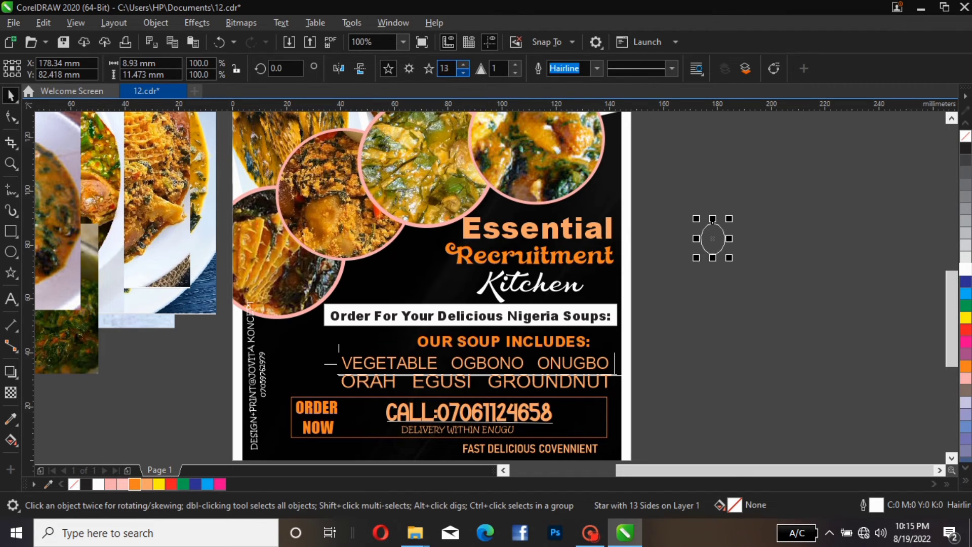
{"action": "left_click", "coordinate": [463, 72]}
{"action": "left_click", "coordinate": [463, 72]}
{"action": "left_click", "coordinate": [463, 72]}
{"action": "left_click", "coordinate": [463, 71]}
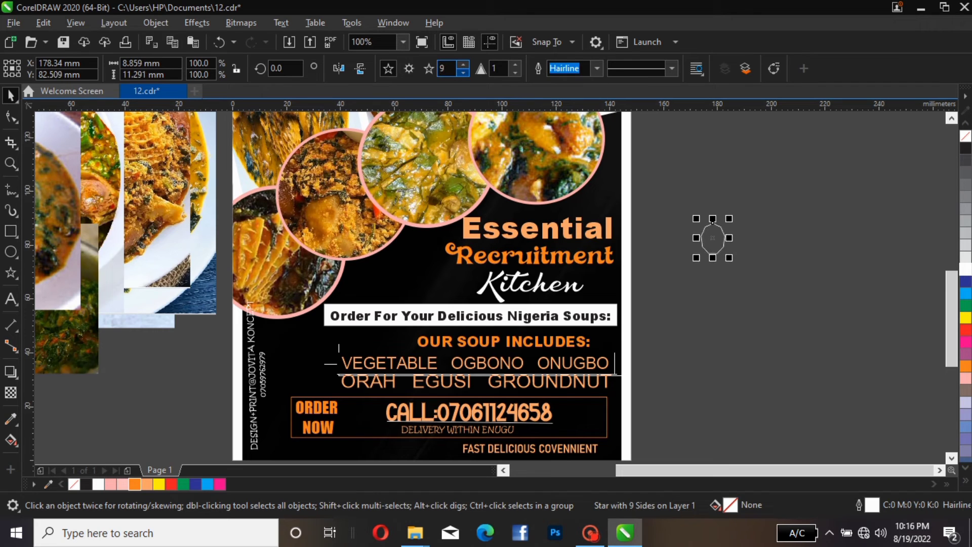
{"action": "left_click", "coordinate": [463, 71]}
{"action": "left_click", "coordinate": [463, 72]}
{"action": "left_click", "coordinate": [463, 72]}
{"action": "left_click", "coordinate": [463, 72]}
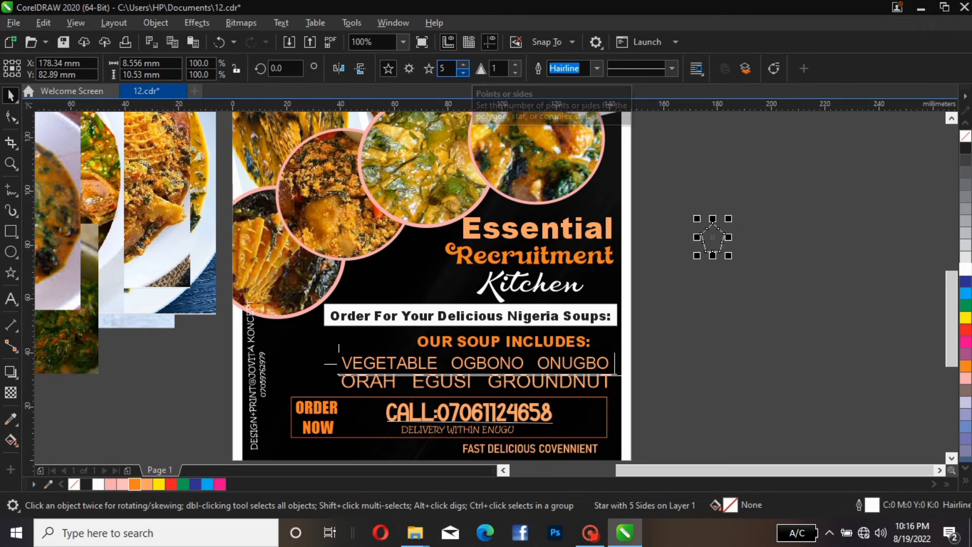
Set the star to 8 points and a sharpness of 38
{"action": "left_click", "coordinate": [463, 64]}
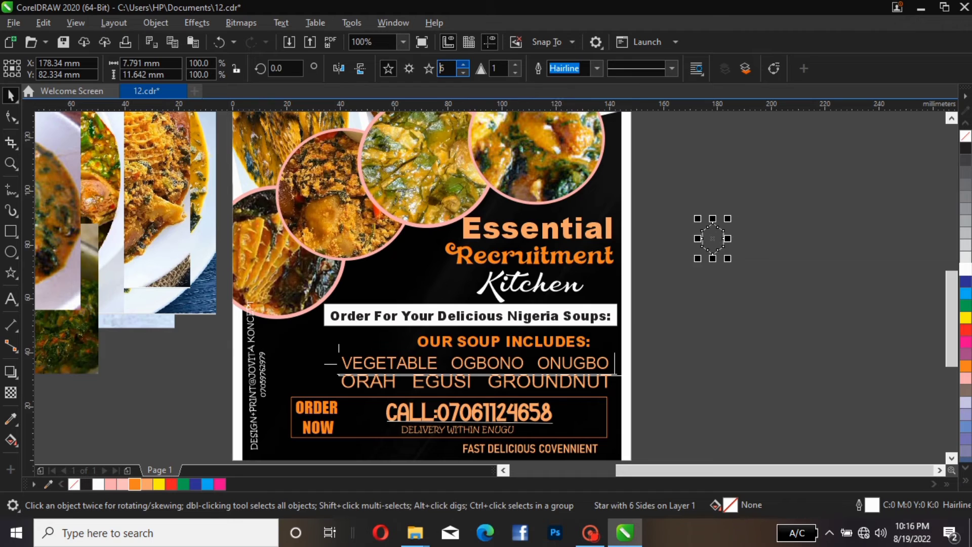
{"action": "left_click", "coordinate": [463, 64]}
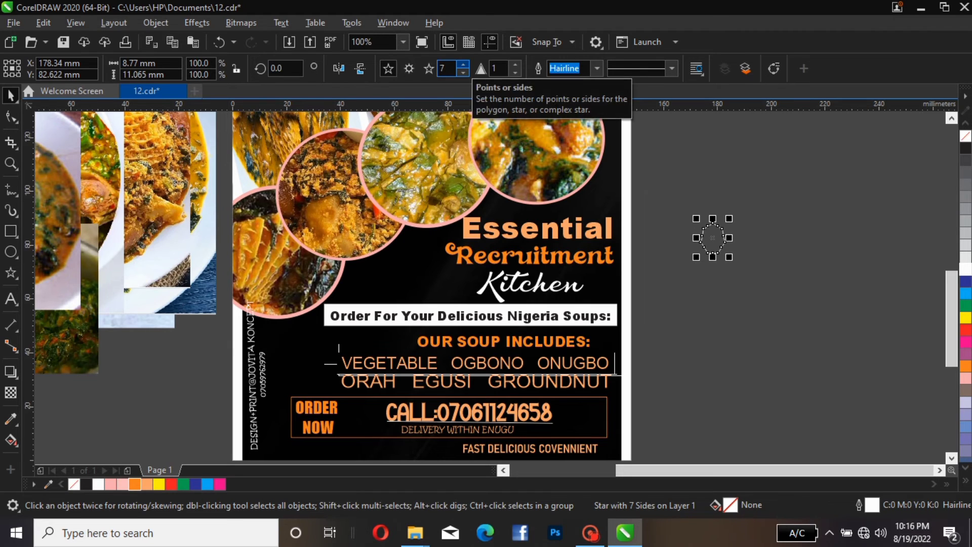
{"action": "left_click", "coordinate": [463, 64]}
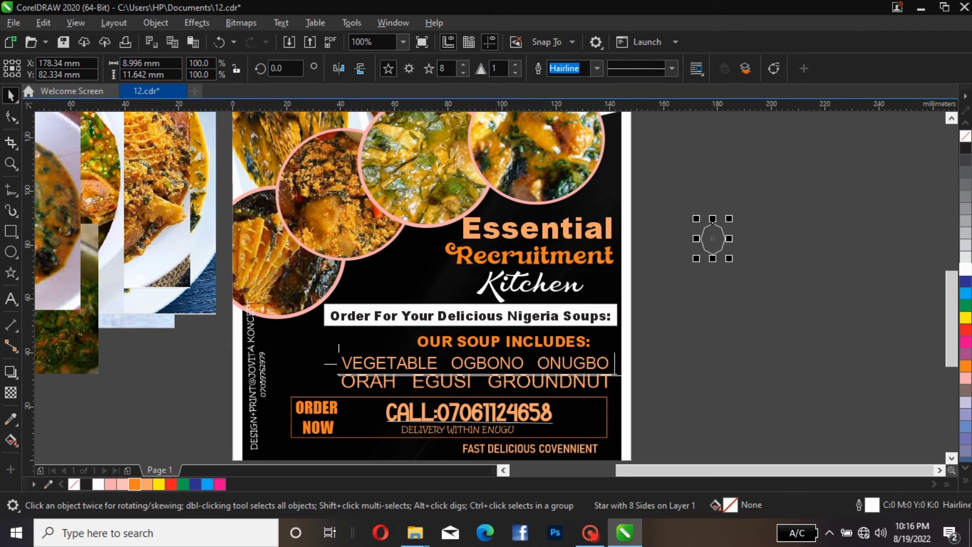
{"action": "left_click", "coordinate": [515, 64]}
{"action": "left_click", "coordinate": [515, 64]}
{"action": "type", "text": "17"}
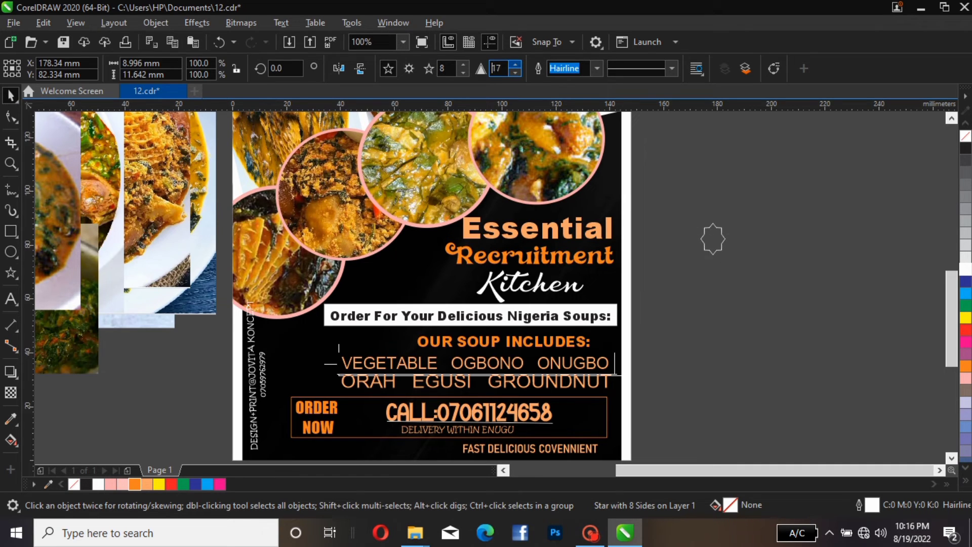
{"action": "left_click", "coordinate": [515, 65]}
{"action": "left_click", "coordinate": [515, 64]}
{"action": "left_click", "coordinate": [515, 65]}
{"action": "left_click", "coordinate": [516, 65]}
{"action": "left_click", "coordinate": [515, 65]}
{"action": "left_click", "coordinate": [515, 64]}
{"action": "left_click", "coordinate": [515, 64]}
{"action": "left_click", "coordinate": [515, 65]}
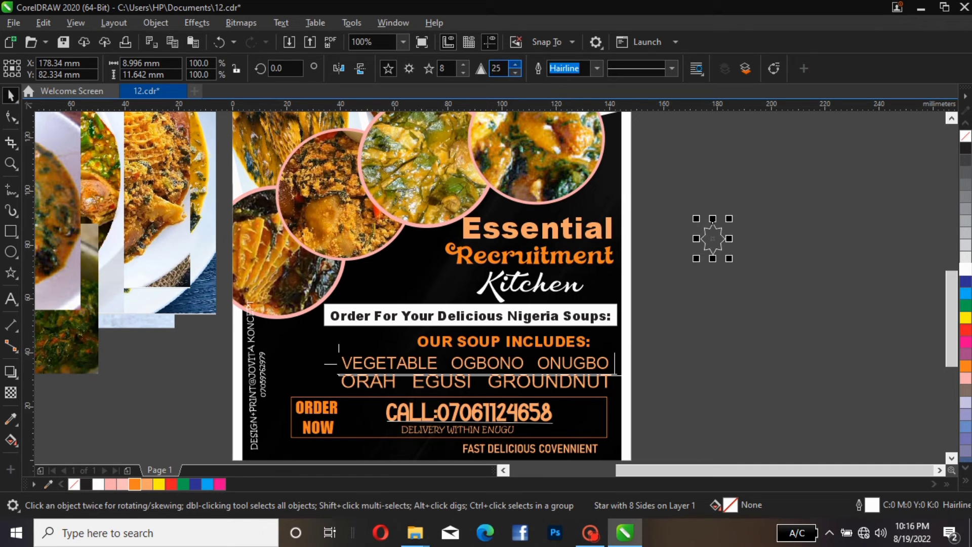
{"action": "left_click", "coordinate": [515, 65]}
{"action": "left_click", "coordinate": [515, 64]}
{"action": "left_click", "coordinate": [515, 64]}
{"action": "left_click", "coordinate": [515, 65]}
{"action": "left_click", "coordinate": [515, 65]}
{"action": "left_click", "coordinate": [515, 64]}
{"action": "left_click", "coordinate": [515, 65]}
{"action": "left_click", "coordinate": [515, 64]}
{"action": "left_click", "coordinate": [515, 64]}
{"action": "left_click", "coordinate": [515, 64]}
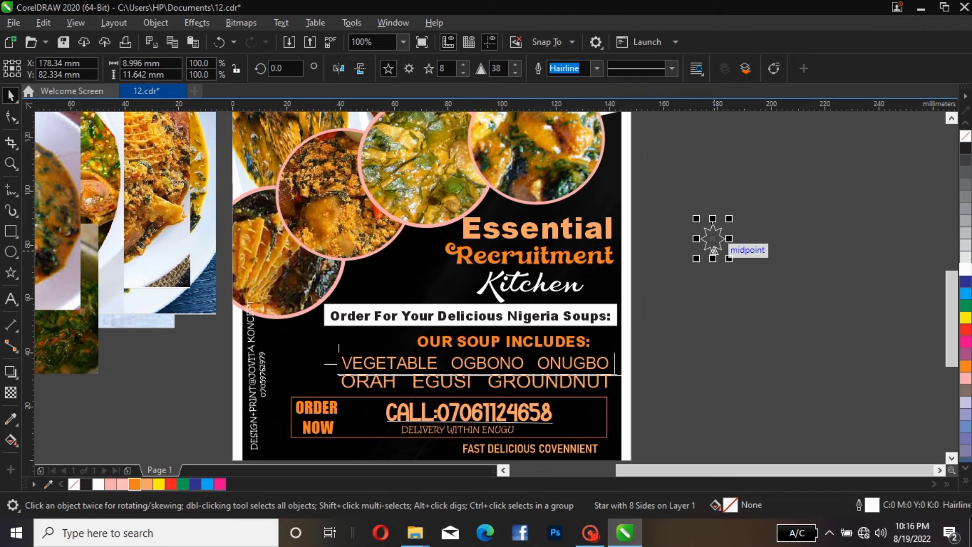
Shrink the star to about 7.7 mm and colour it with an orange fill and a white outline
{"action": "left_click_drag", "start_coordinate": [713, 258], "coordinate": [712, 254]}
{"action": "left_click_drag", "start_coordinate": [730, 218], "coordinate": [726, 223]}
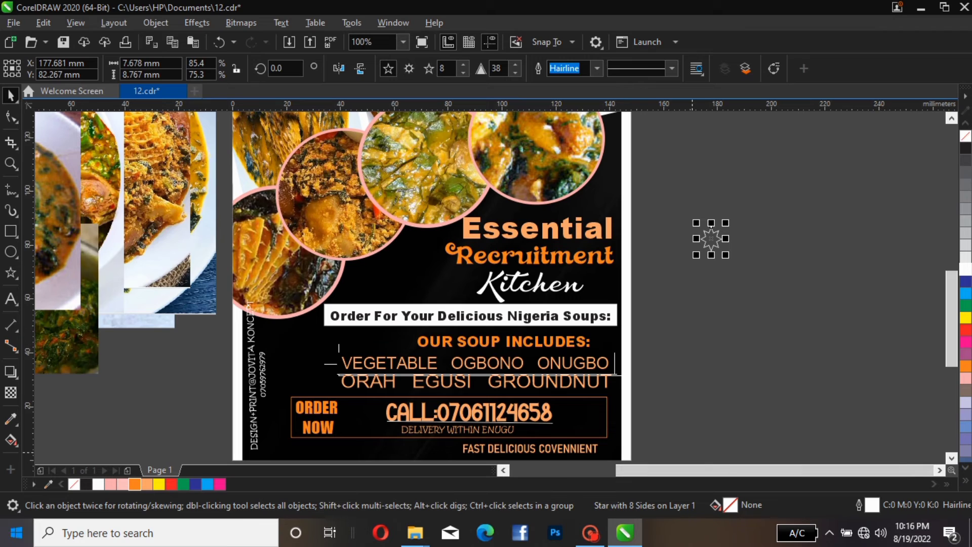
{"action": "left_click", "coordinate": [135, 484]}
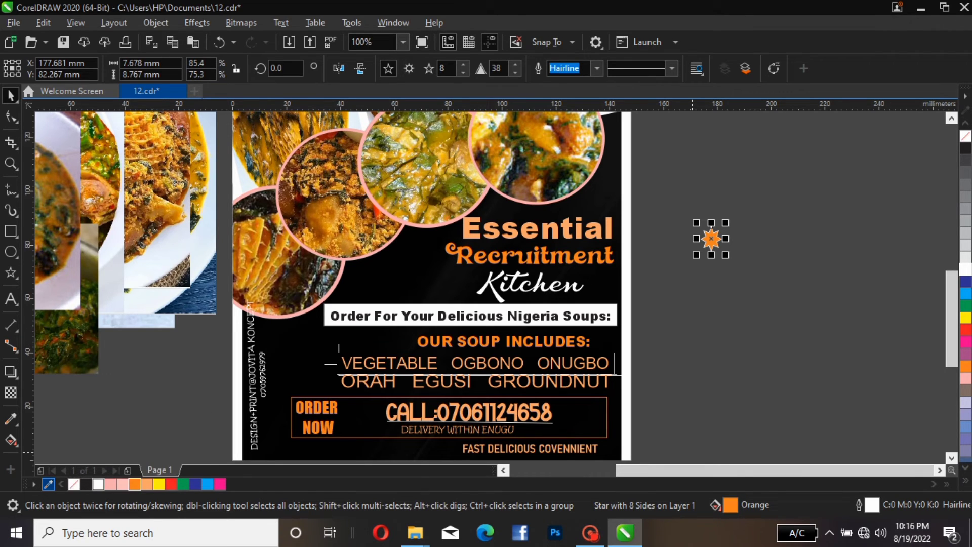
{"action": "right_click", "coordinate": [99, 484]}
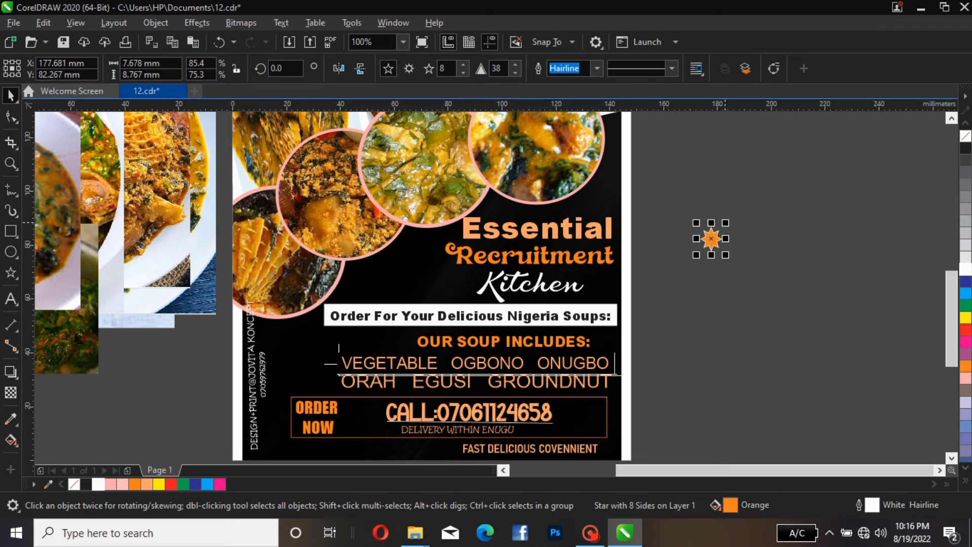
Place the star, scaled to about 3.3 mm, just in front of VEGETABLE
{"action": "left_click_drag", "start_coordinate": [726, 223], "coordinate": [335, 361]}
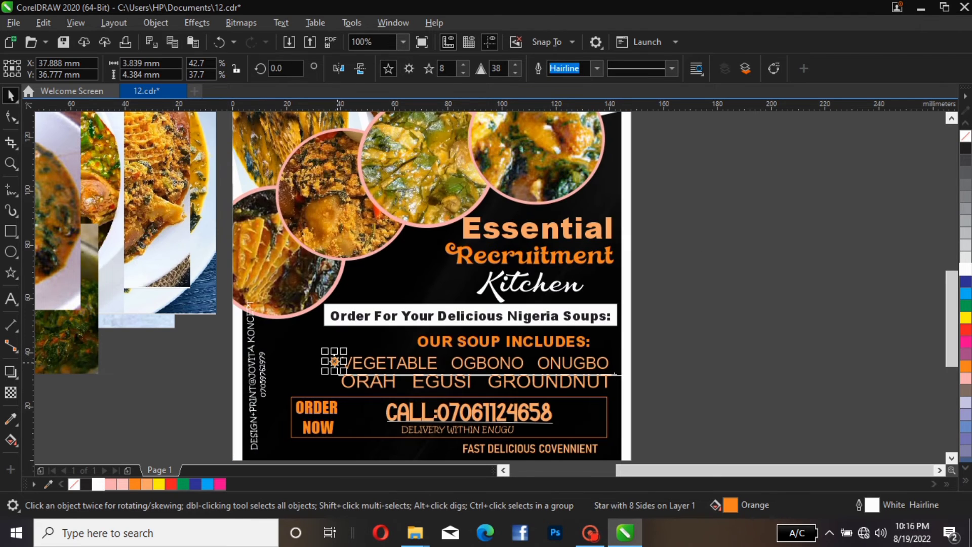
{"action": "key", "text": "Escape"}
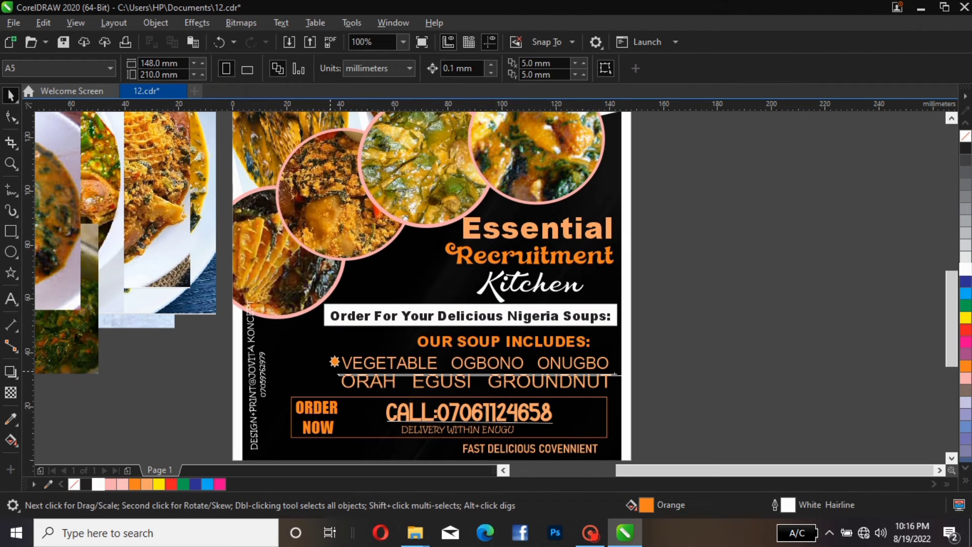
{"action": "left_click", "coordinate": [334, 362]}
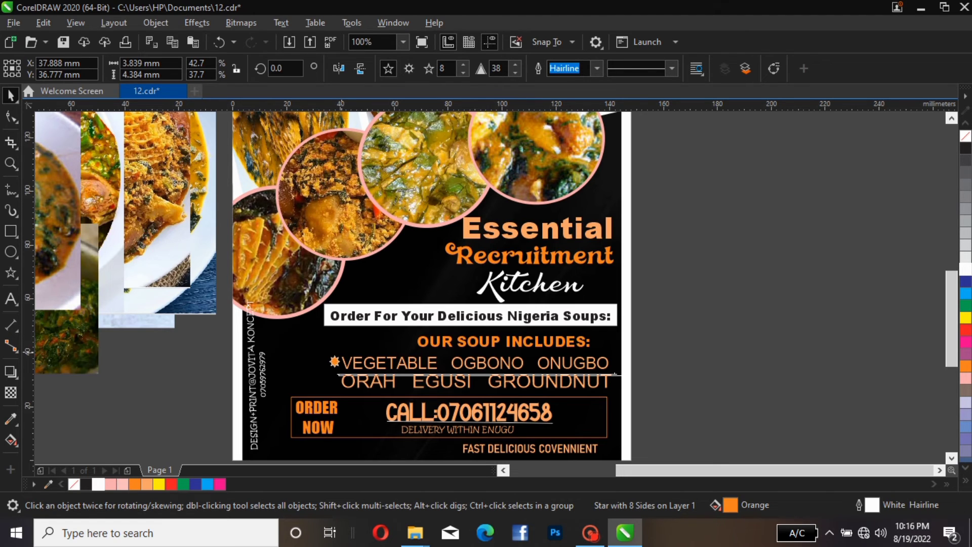
{"action": "left_click_drag", "start_coordinate": [339, 356], "coordinate": [337, 362]}
{"action": "key", "text": "Escape"}
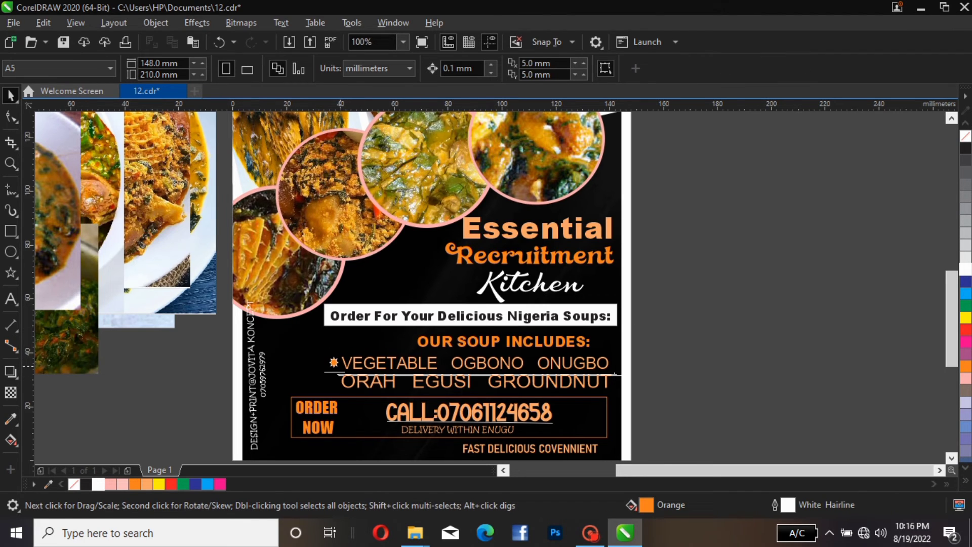
Duplicate the star to the right along the VEGETABLE OGBONO ONUGBO line
{"action": "left_click", "coordinate": [333, 363]}
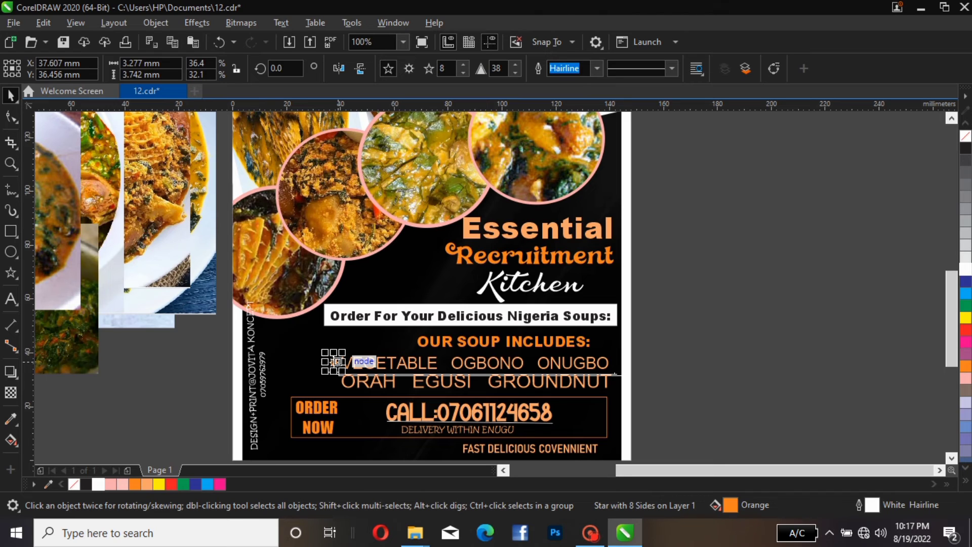
{"action": "key", "text": "ctrl+c"}
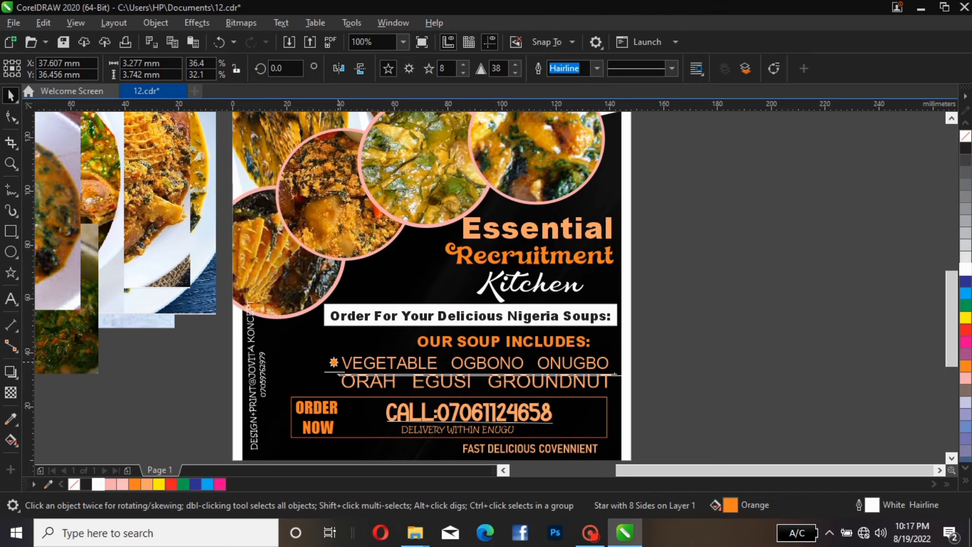
{"action": "left_click_drag", "start_coordinate": [333, 363], "coordinate": [444, 363]}
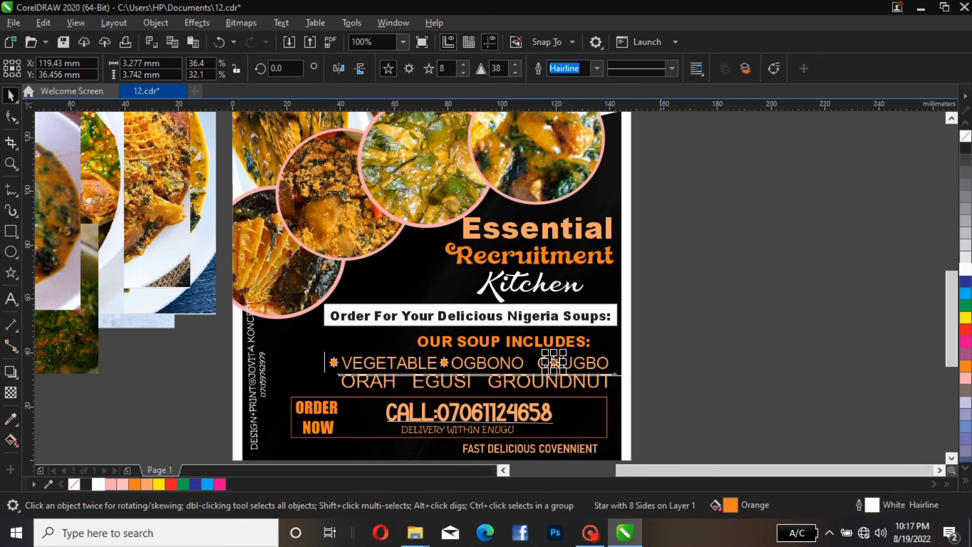
{"action": "key", "text": "Escape"}
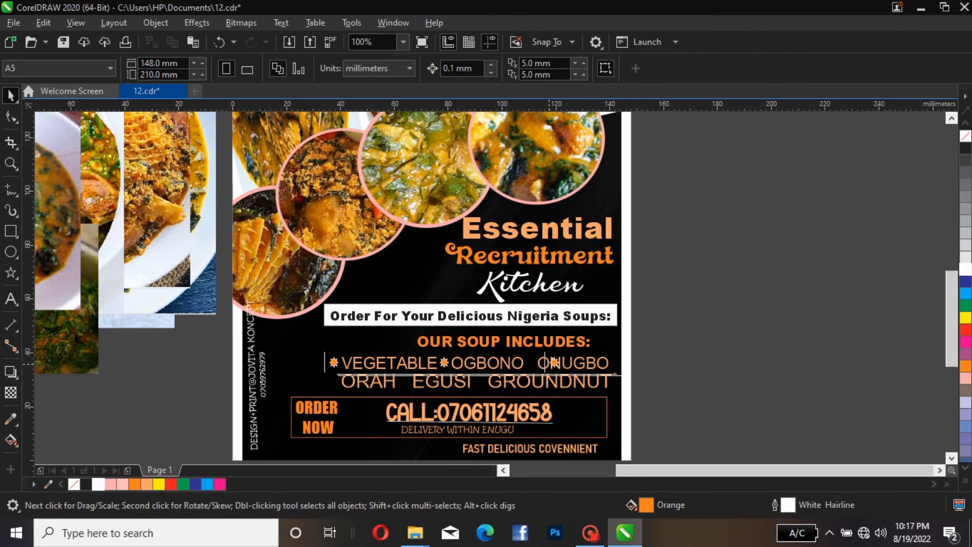
Move the third star to sit just before ONUGBO
{"action": "left_click", "coordinate": [555, 362]}
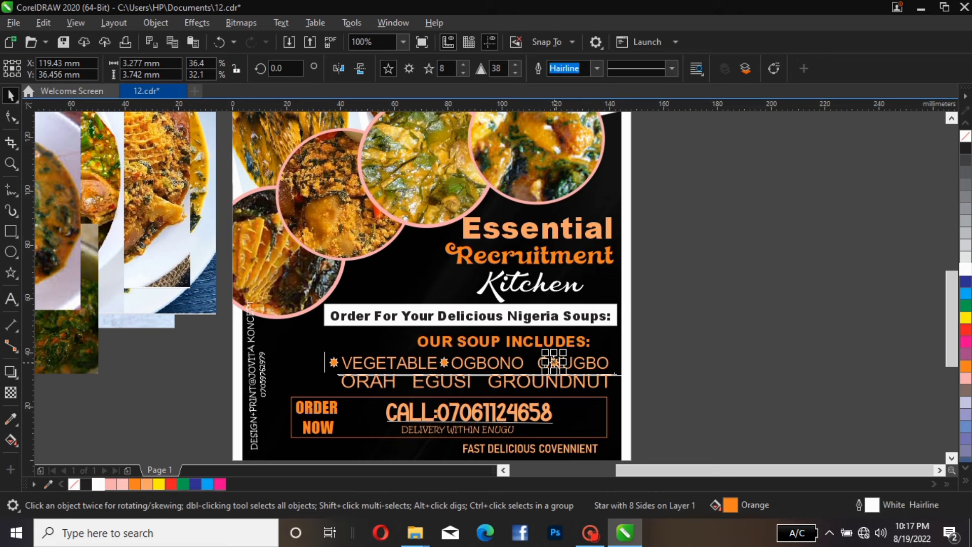
{"action": "key", "text": "Left"}
{"action": "left_click_drag", "start_coordinate": [555, 362], "coordinate": [530, 362]}
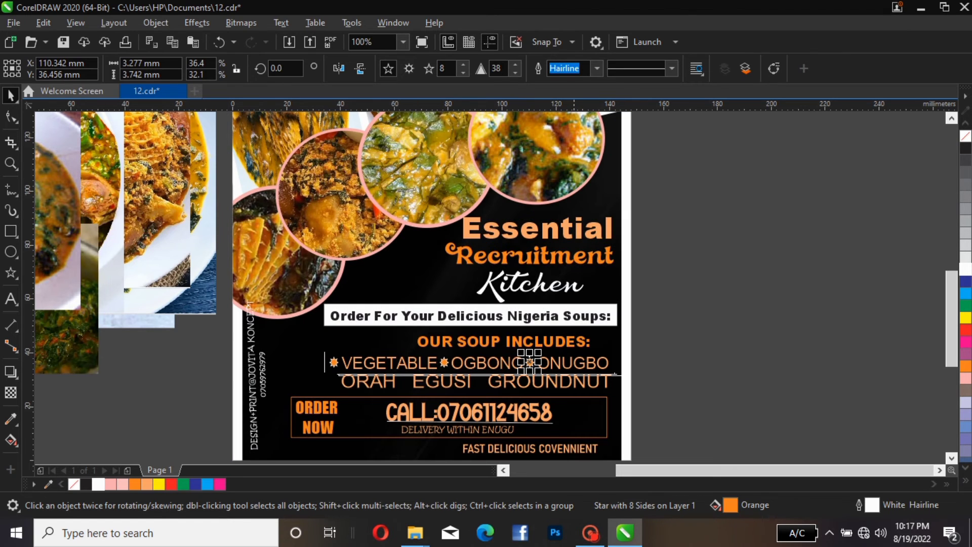
{"action": "key", "text": "Escape"}
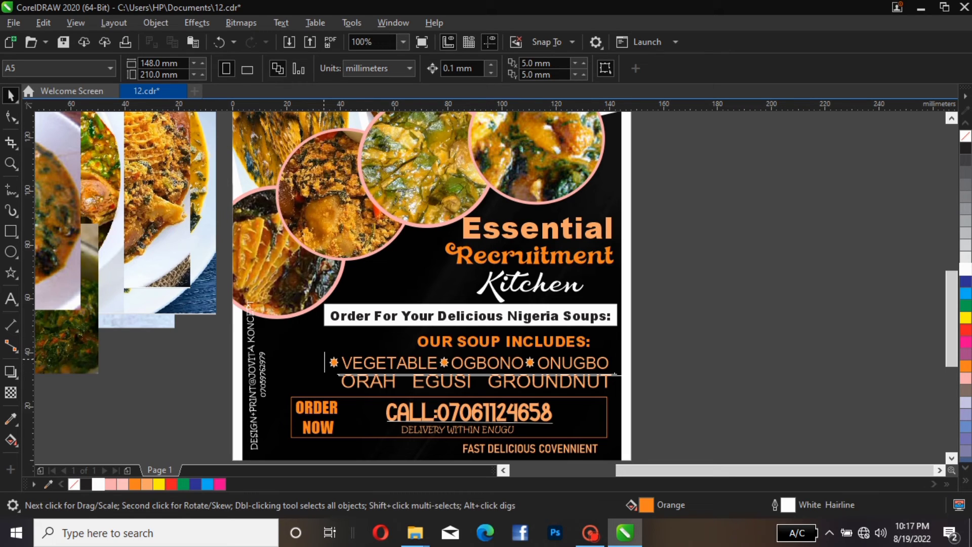
Copy the three stars down onto the ORAH EGUSI GROUNDNUT line
{"action": "left_click_drag", "start_coordinate": [204, 332], "coordinate": [583, 381]}
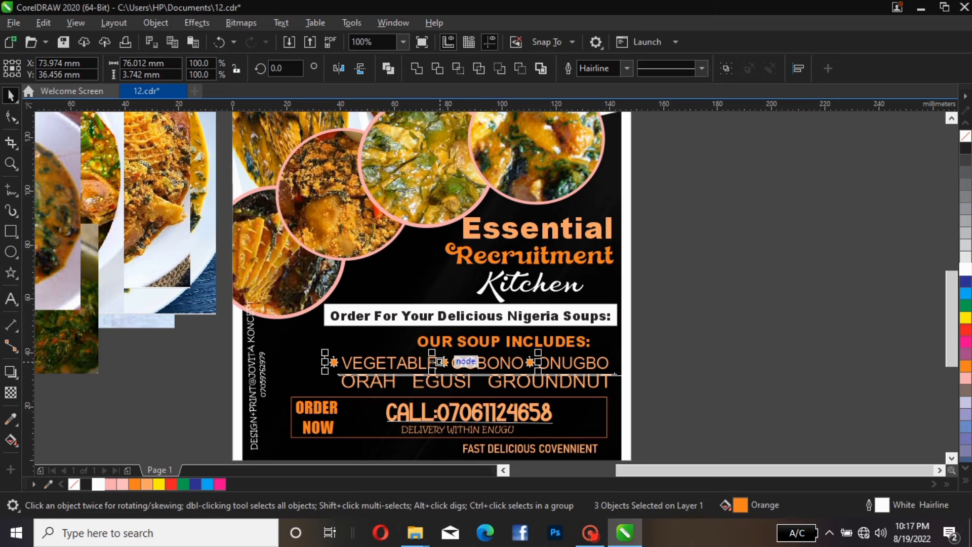
{"action": "left_click_drag", "start_coordinate": [440, 362], "coordinate": [445, 381]}
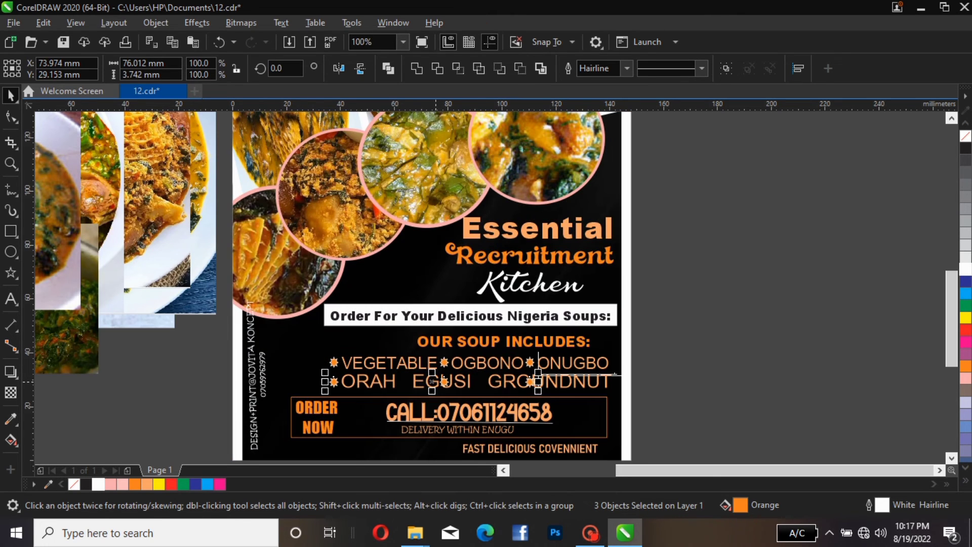
{"action": "key", "text": "Escape"}
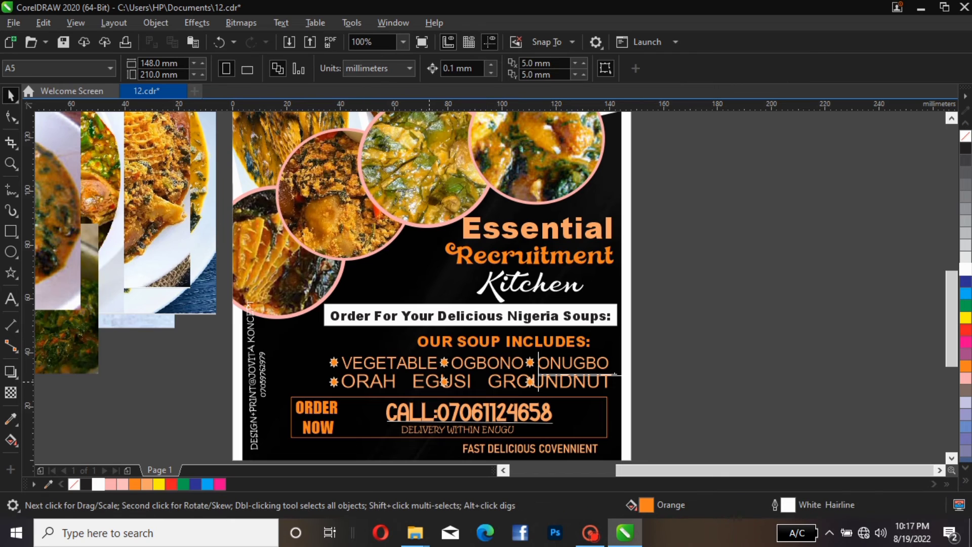
Shrink the ORAH EGUSI GROUNDNUT line to about 88.8 mm wide
{"action": "left_click", "coordinate": [539, 375]}
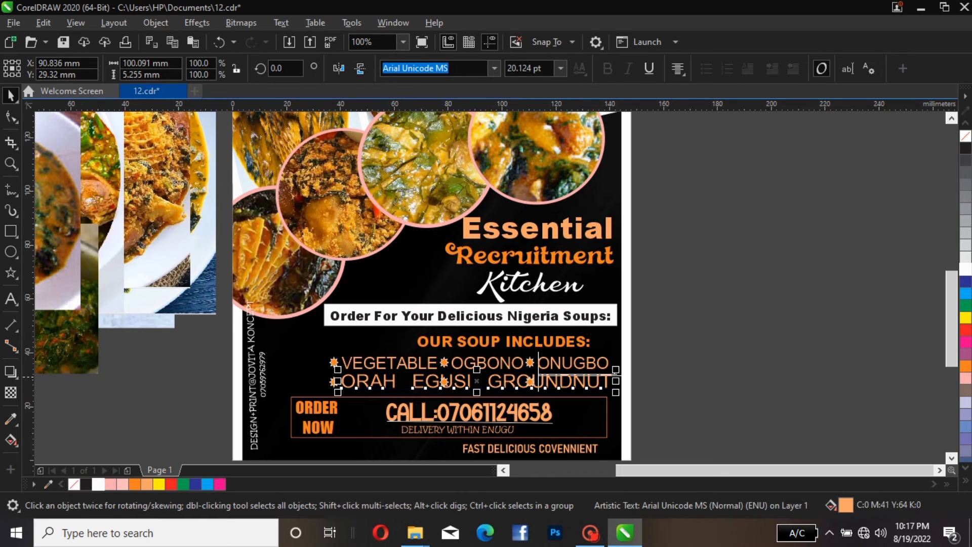
{"action": "left_click_drag", "start_coordinate": [616, 371], "coordinate": [601, 370]}
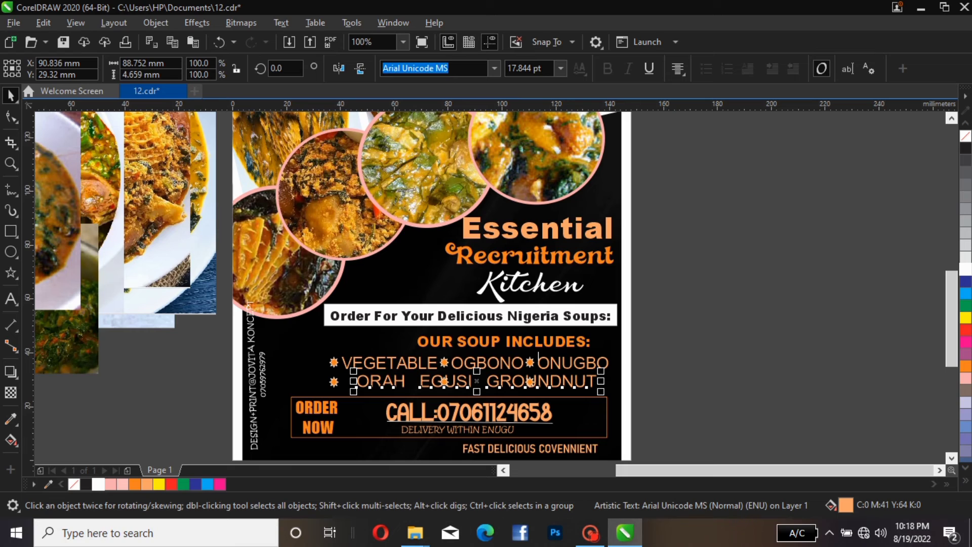
{"action": "key", "text": "Escape"}
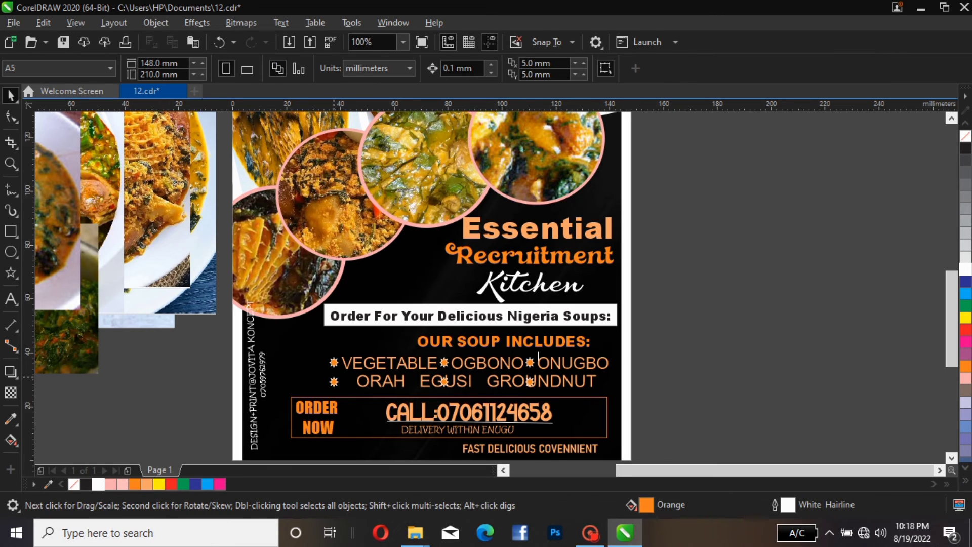
Move the first lower star to sit just before ORAH
{"action": "left_click", "coordinate": [333, 378]}
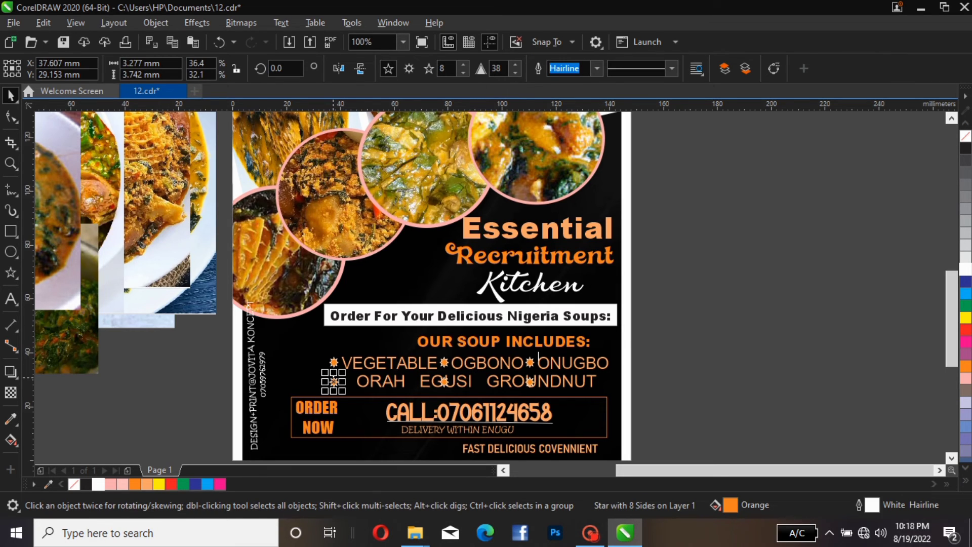
{"action": "left_click_drag", "start_coordinate": [333, 378], "coordinate": [353, 381]}
{"action": "key", "text": "Left"}
{"action": "key", "text": "Left"}
{"action": "key", "text": "Left"}
{"action": "key", "text": "Left"}
{"action": "key", "text": "Left"}
{"action": "key", "text": "Left"}
{"action": "key", "text": "Left"}
{"action": "key", "text": "Left"}
{"action": "key", "text": "Left"}
{"action": "key", "text": "Left"}
{"action": "key", "text": "Left"}
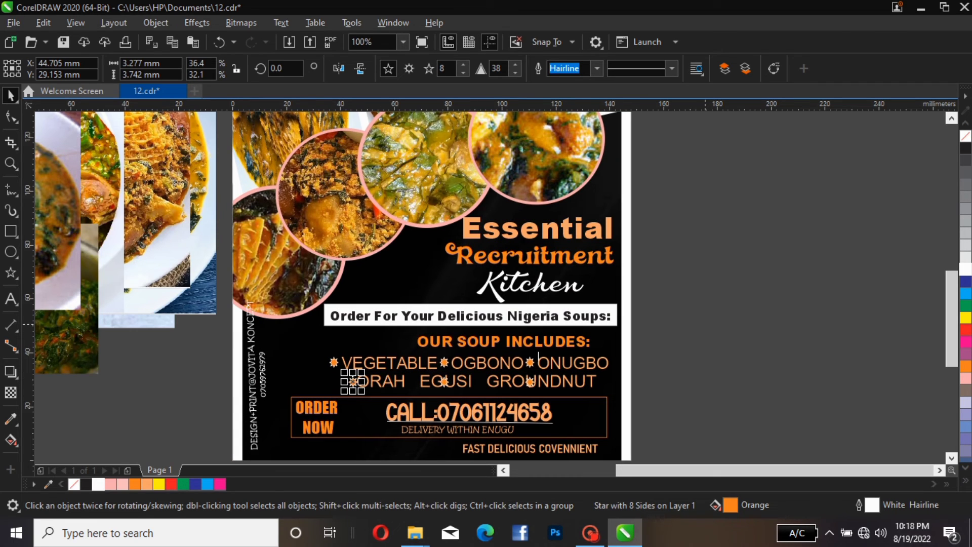
{"action": "left_click", "coordinate": [705, 303]}
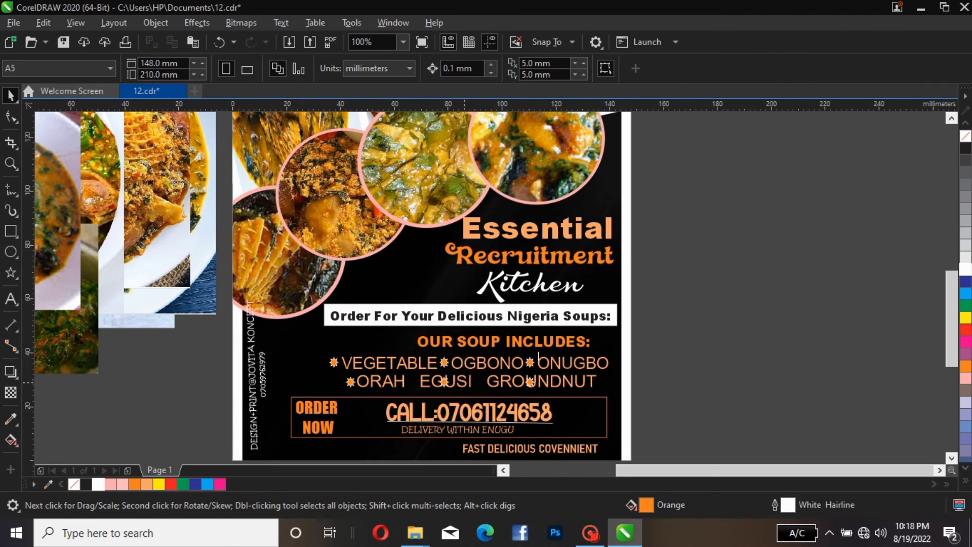
Move the other two lower stars to sit just before EGUSI and GROUNDNUT
{"action": "left_click", "coordinate": [444, 382]}
{"action": "left_click_drag", "start_coordinate": [444, 382], "coordinate": [412, 382]}
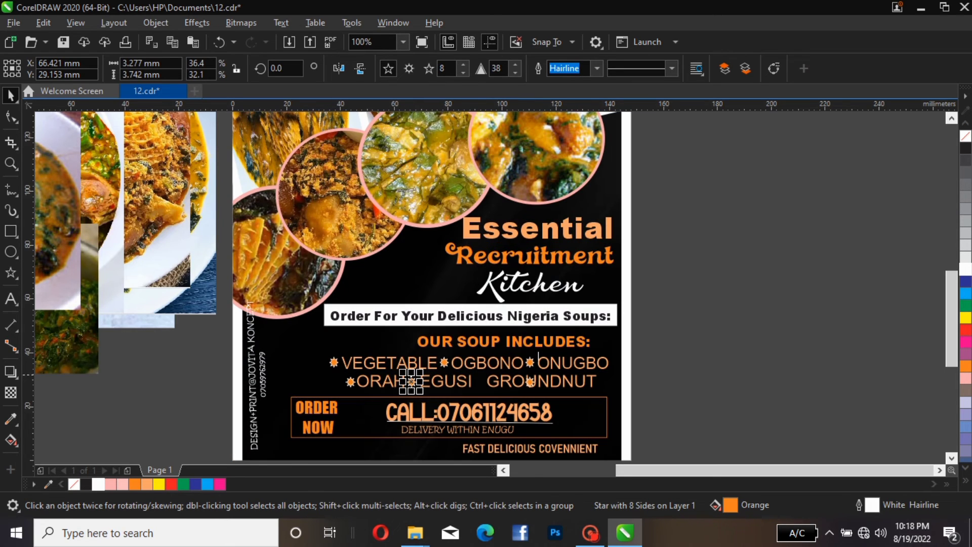
{"action": "left_click", "coordinate": [529, 382]}
{"action": "left_click_drag", "start_coordinate": [530, 381], "coordinate": [477, 381]}
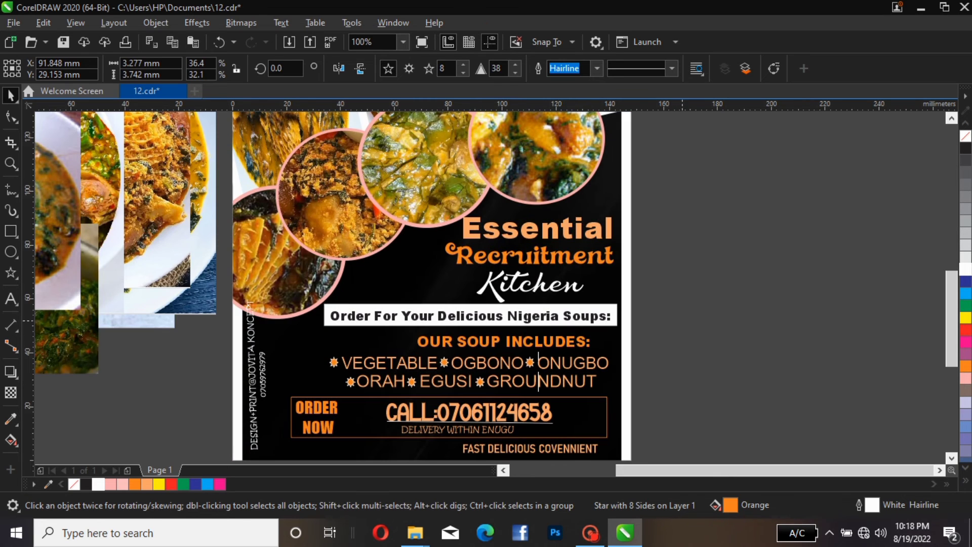
{"action": "key", "text": "Escape"}
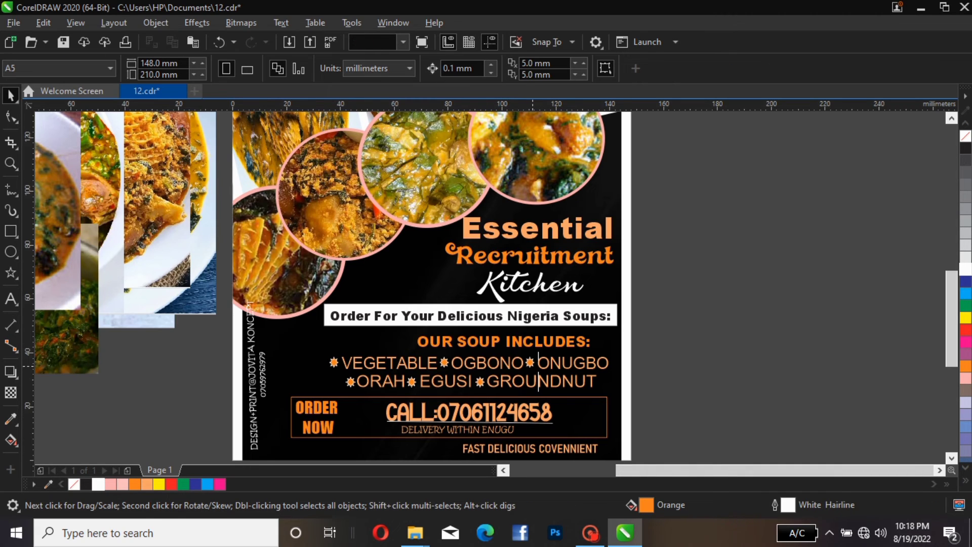
Copy one of the upper stars down onto the FAST DELICIOUS COVENNIENT line
{"action": "left_click", "coordinate": [529, 362]}
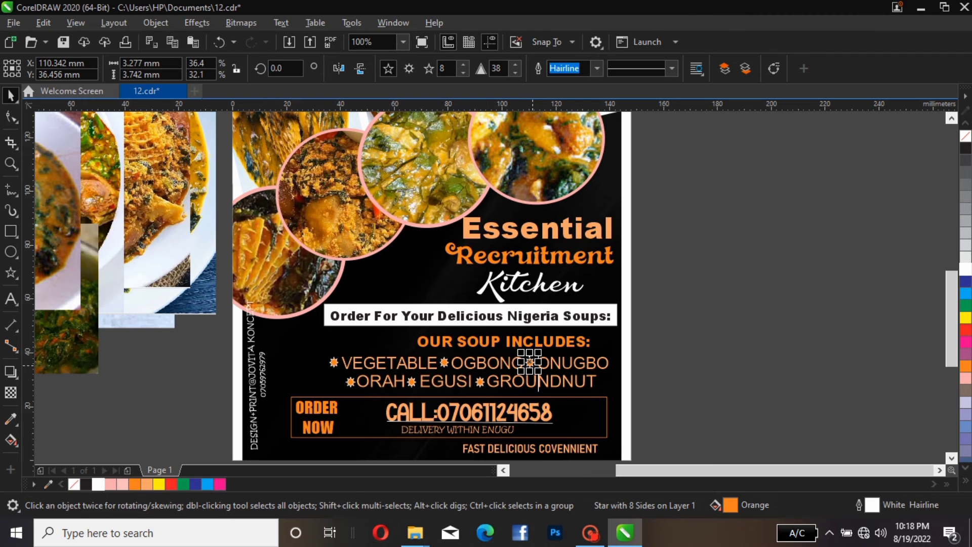
{"action": "left_click_drag", "start_coordinate": [530, 362], "coordinate": [434, 439]}
Widen the spacing between the words of the FAST DELICIOUS COVENNIENT line
{"action": "double_click", "coordinate": [489, 426]}
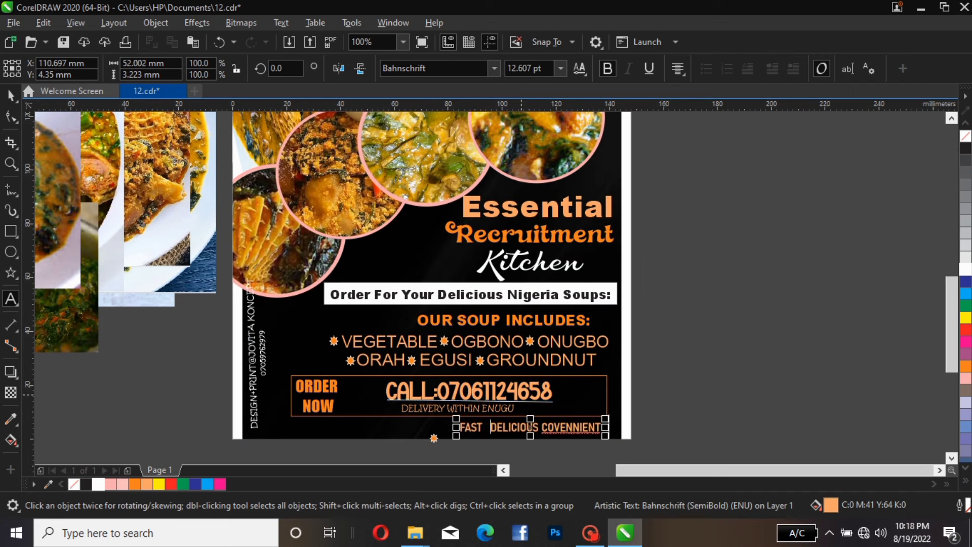
{"action": "left_click", "coordinate": [541, 427]}
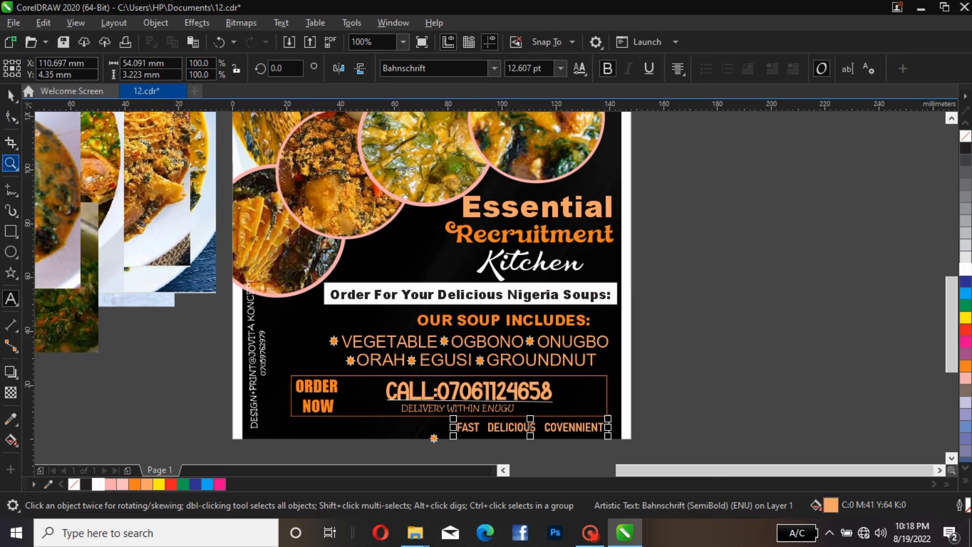
{"action": "left_click", "coordinate": [10, 95]}
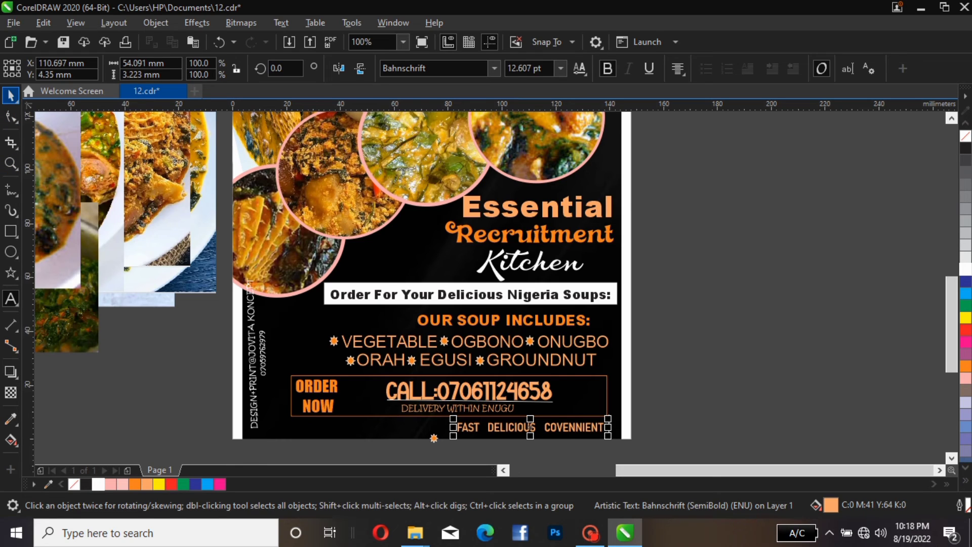
{"action": "left_click", "coordinate": [10, 94]}
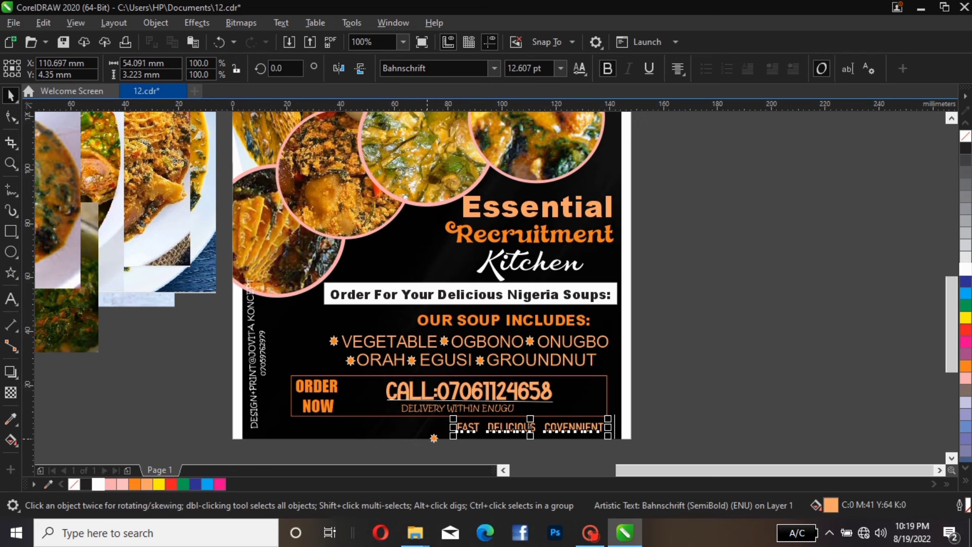
Move the copied star to sit between FAST and DELICIOUS, nudging it into place
{"action": "left_click_drag", "start_coordinate": [434, 438], "coordinate": [485, 430]}
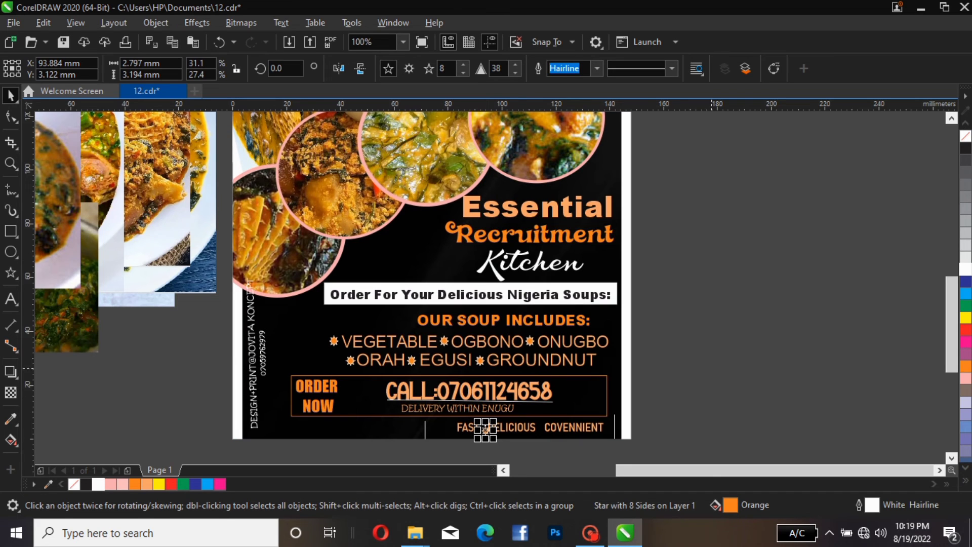
{"action": "key", "text": "Left"}
{"action": "key", "text": "Left"}
{"action": "key", "text": "Left"}
{"action": "key", "text": "Left"}
{"action": "key", "text": "Left"}
{"action": "key", "text": "Left"}
{"action": "key", "text": "Left"}
{"action": "key", "text": "Left"}
{"action": "key", "text": "Left"}
{"action": "key", "text": "Escape"}
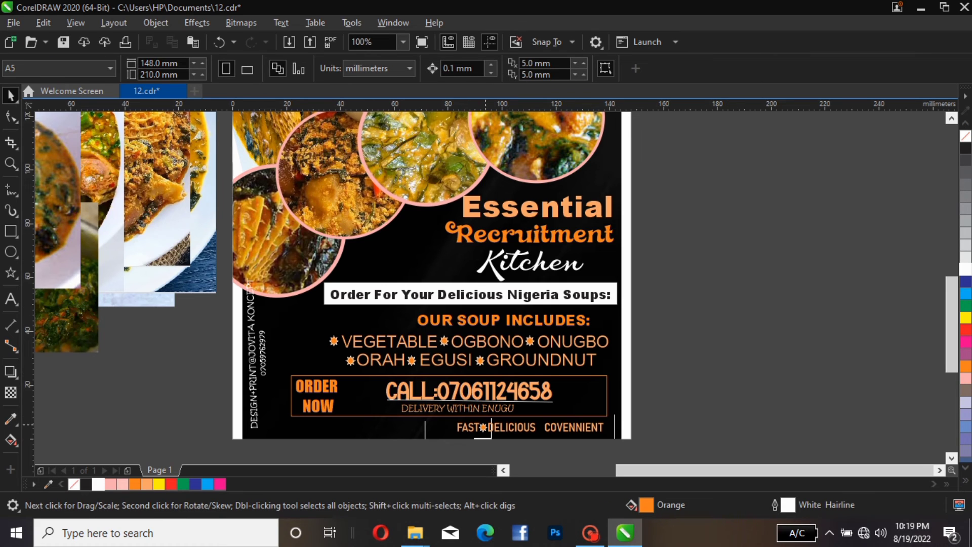
Copy that star to sit between DELICIOUS and COVENNIENT, nudging it into place
{"action": "left_click", "coordinate": [486, 425]}
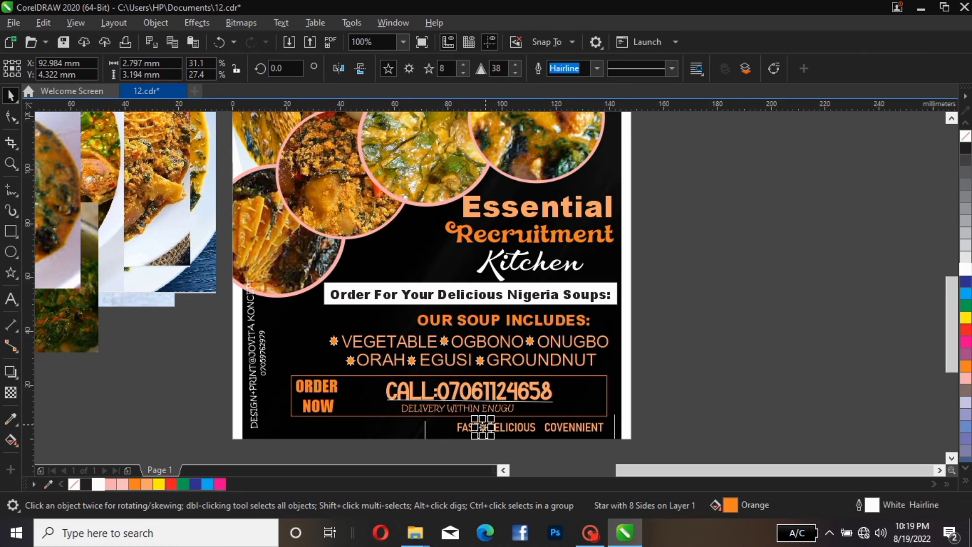
{"action": "left_click_drag", "start_coordinate": [482, 427], "coordinate": [539, 427]}
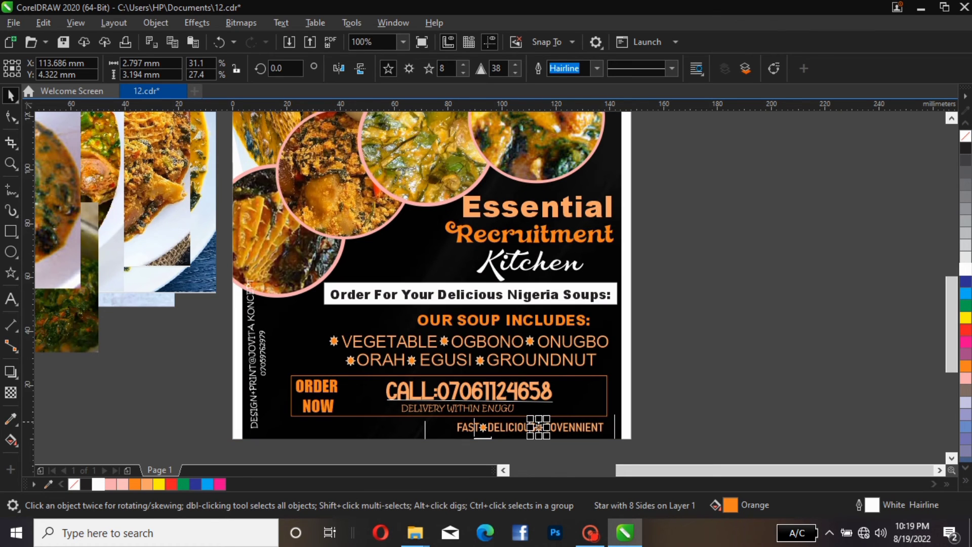
{"action": "key", "text": "Right"}
{"action": "key", "text": "Escape"}
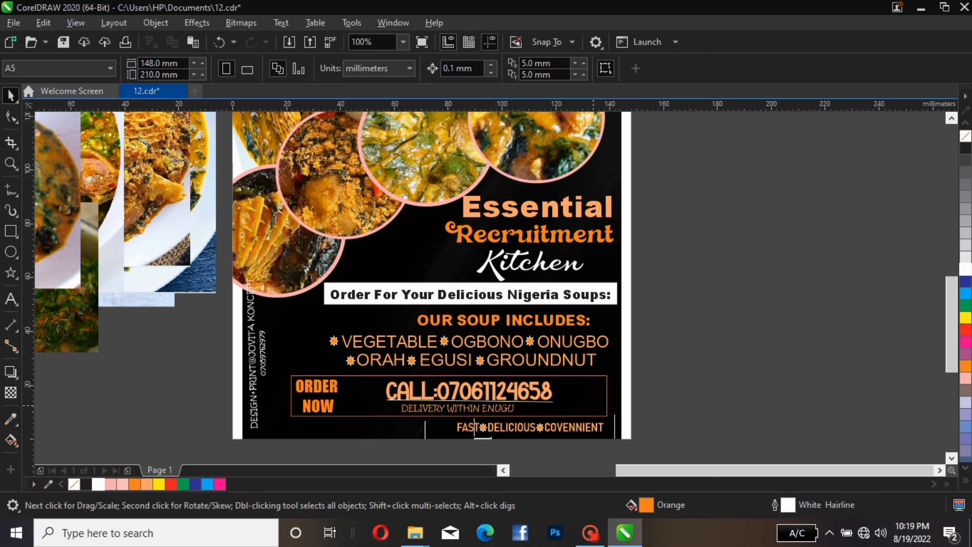
Fill the CALL phone number line and the FAST DELICIOUS COVENNIENT line with Orange
{"action": "left_click", "coordinate": [615, 428]}
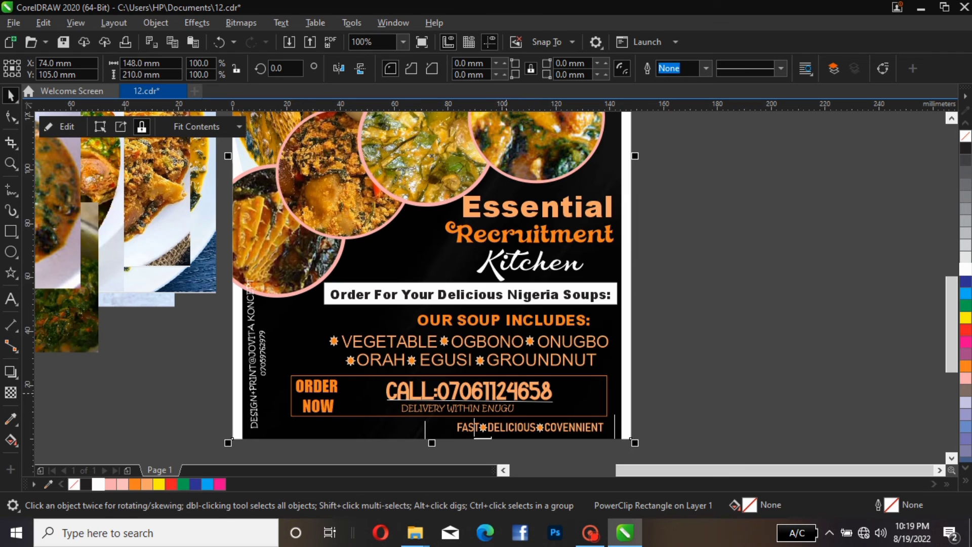
{"action": "left_click", "coordinate": [509, 393]}
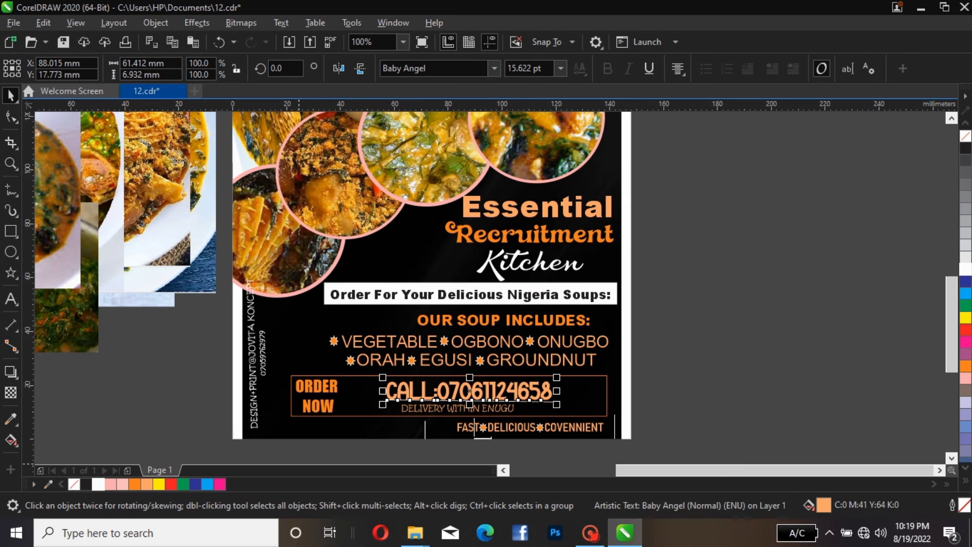
{"action": "left_click", "coordinate": [135, 485]}
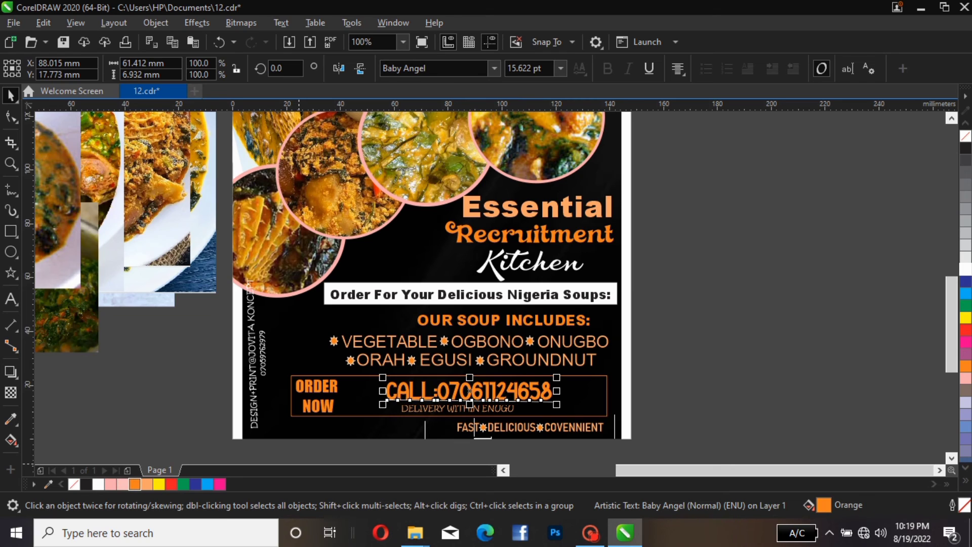
{"action": "left_click", "coordinate": [474, 428]}
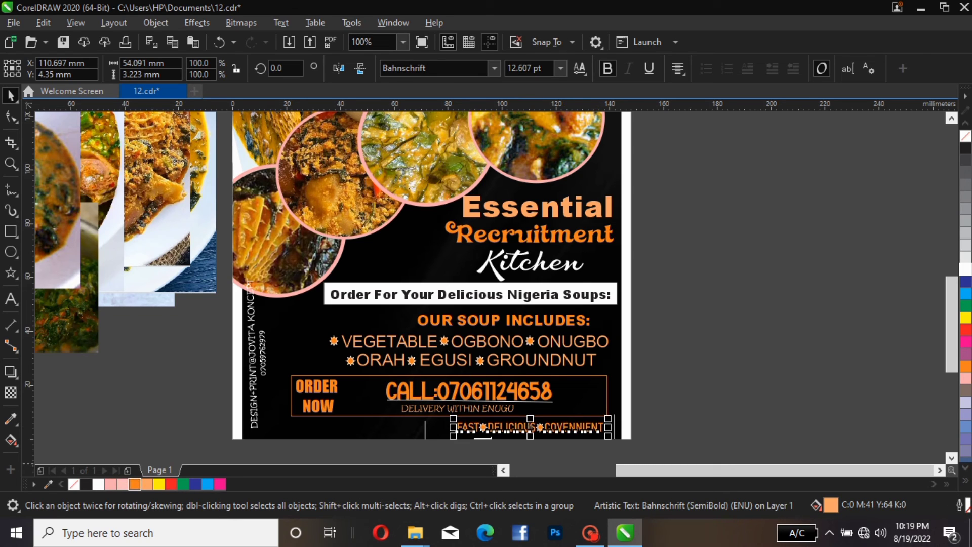
{"action": "left_click", "coordinate": [135, 484]}
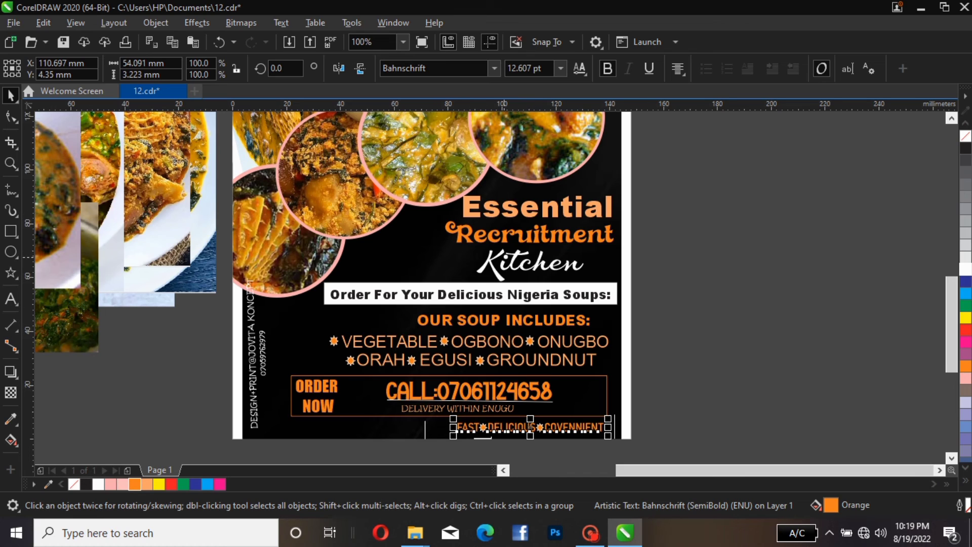
Delete all the leftover photos lying beside the page
{"action": "left_click", "coordinate": [403, 42]}
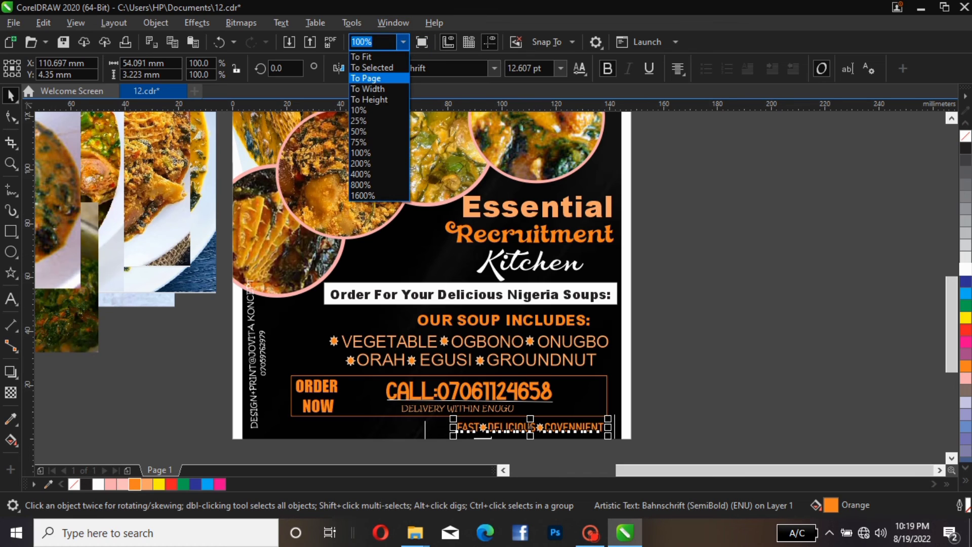
{"action": "left_click", "coordinate": [365, 78]}
{"action": "left_click", "coordinate": [324, 139]}
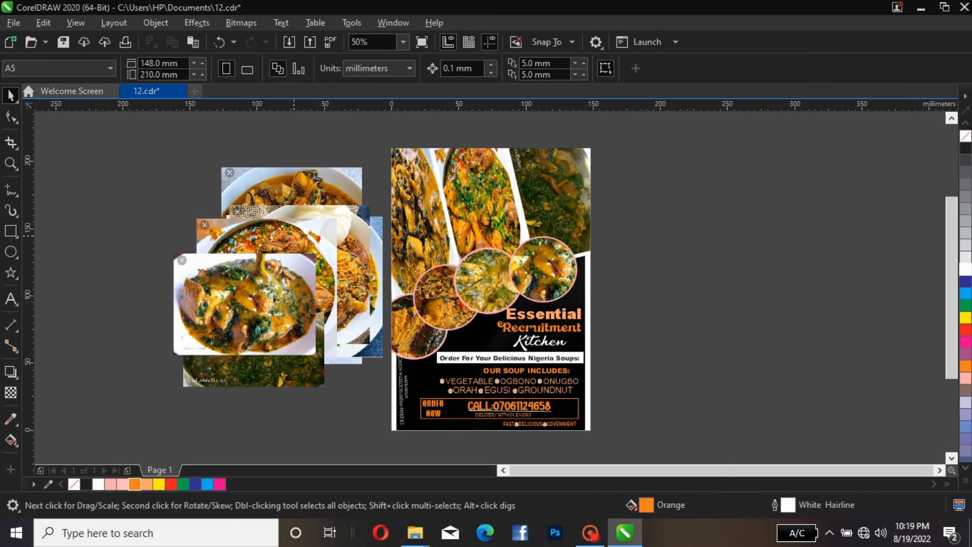
{"action": "left_click_drag", "start_coordinate": [135, 136], "coordinate": [400, 444]}
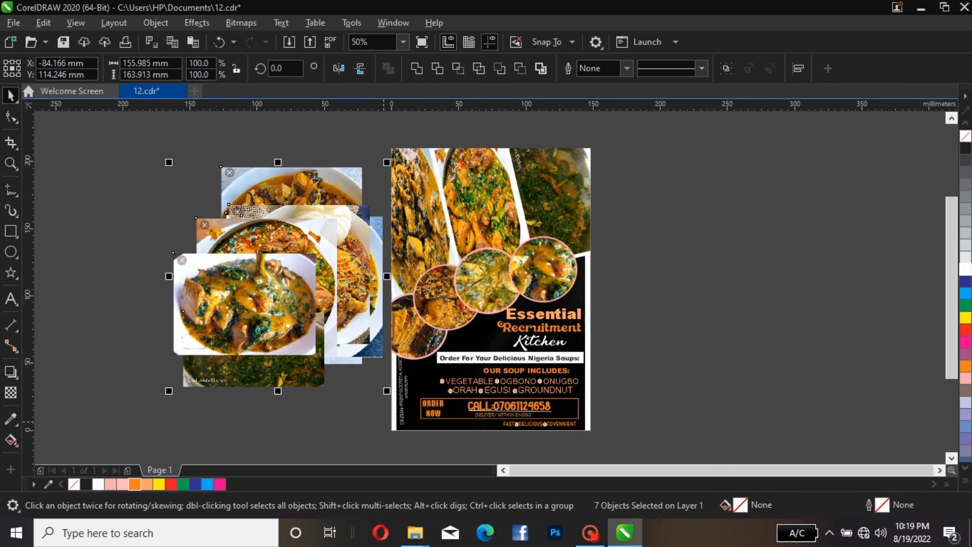
{"action": "key", "text": "Delete"}
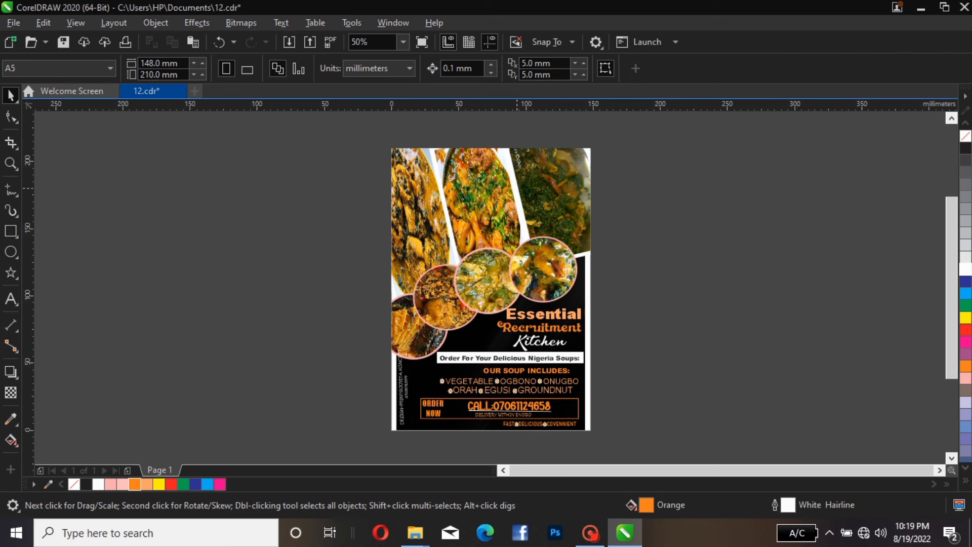
Edit the page background's PowerClip contents and widen the background photo to about 145.5 mm, nudging it into position
{"action": "left_click", "coordinate": [517, 188]}
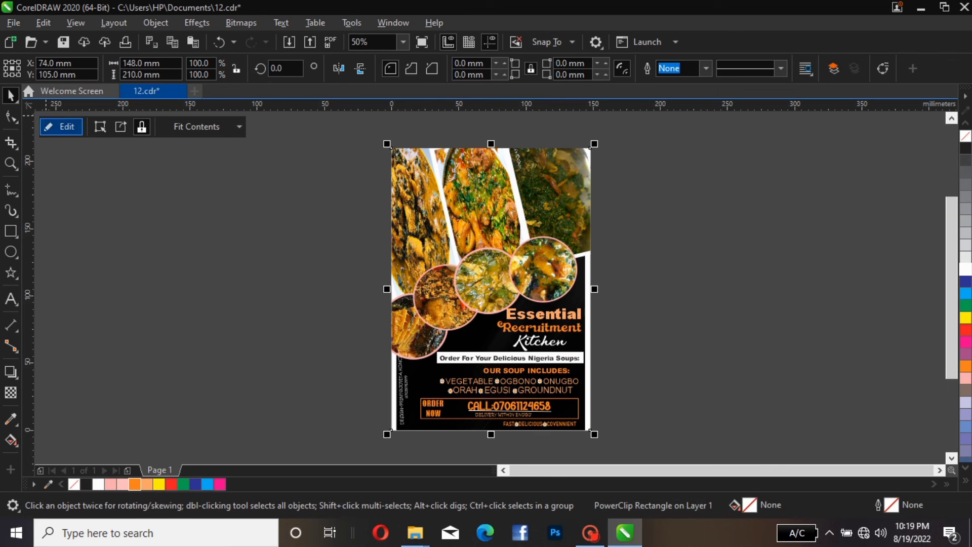
{"action": "left_click", "coordinate": [61, 126]}
{"action": "left_click", "coordinate": [482, 335]}
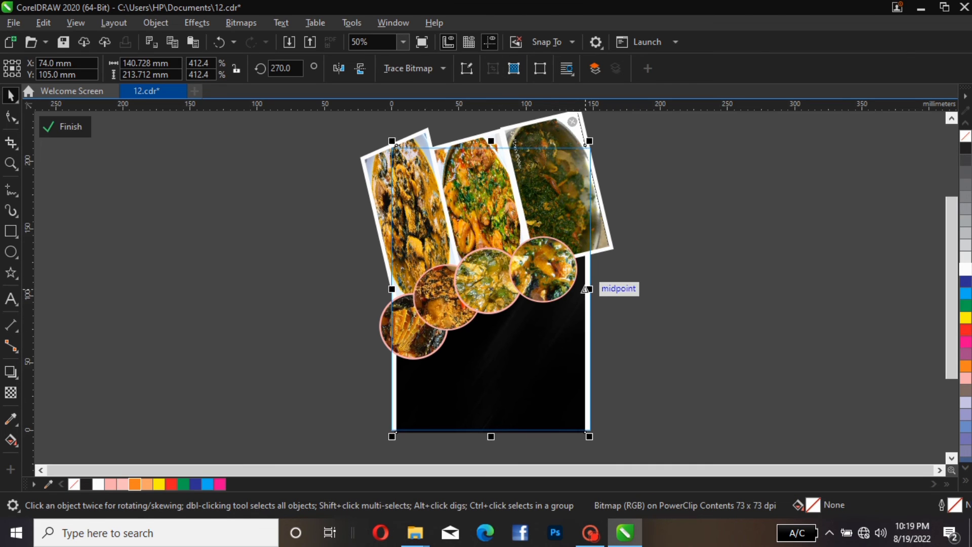
{"action": "mouse_move", "coordinate": [590, 289]}
{"action": "left_mouse_down"}
{"action": "mouse_move", "coordinate": [570, 288]}
{"action": "mouse_move", "coordinate": [602, 289]}
{"action": "mouse_move", "coordinate": [594, 290]}
{"action": "left_mouse_up"}
{"action": "key", "text": "Left"}
{"action": "key", "text": "Left"}
{"action": "key", "text": "Left"}
{"action": "key", "text": "Left"}
{"action": "key", "text": "Left"}
{"action": "key", "text": "Left"}
{"action": "key", "text": "Left"}
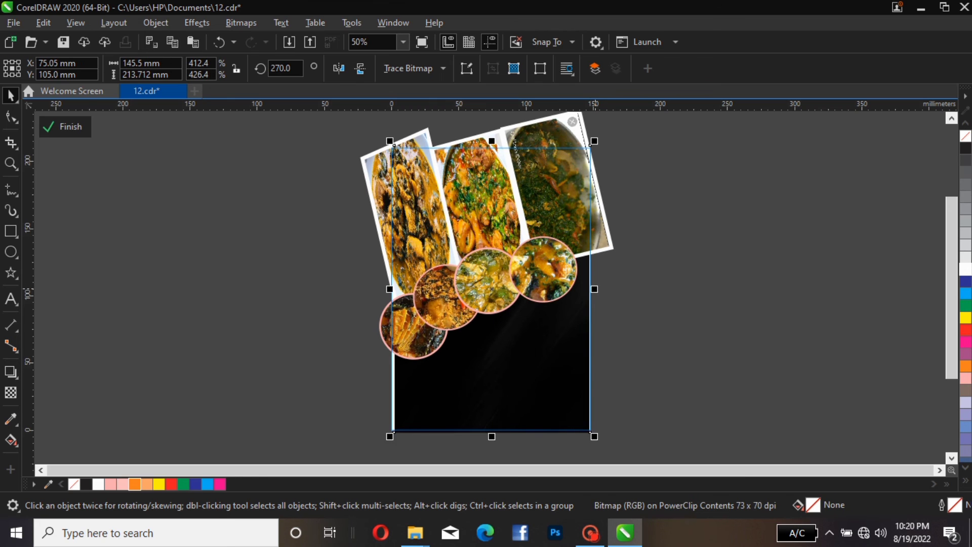
{"action": "key", "text": "Left"}
{"action": "key", "text": "Left"}
{"action": "key", "text": "Left"}
{"action": "key", "text": "Left"}
{"action": "key", "text": "Left"}
{"action": "key", "text": "Left"}
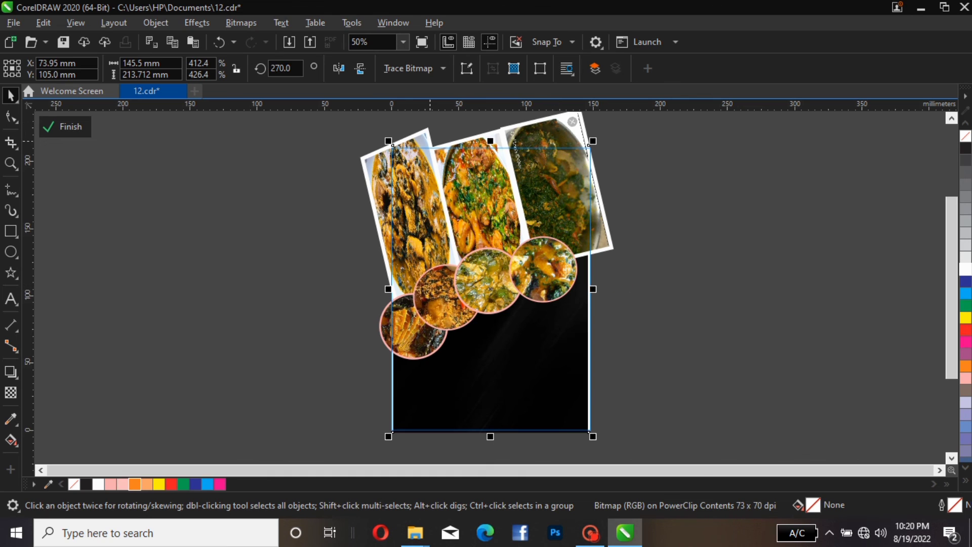
Enlarge the lower-left photo circle to about 57.5 mm and move it slightly down and left
{"action": "left_click_drag", "start_coordinate": [711, 212], "coordinate": [354, 401]}
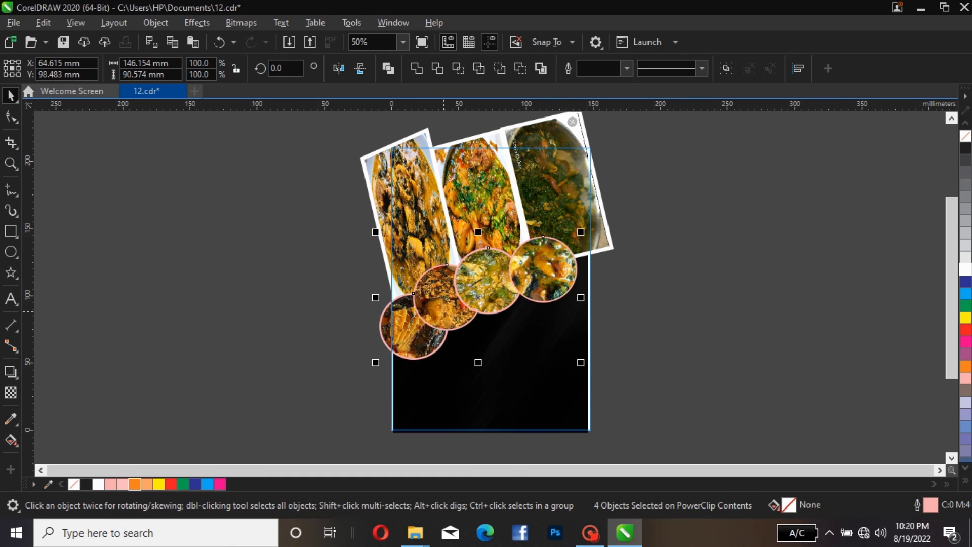
{"action": "left_click_drag", "start_coordinate": [444, 311], "coordinate": [444, 312]}
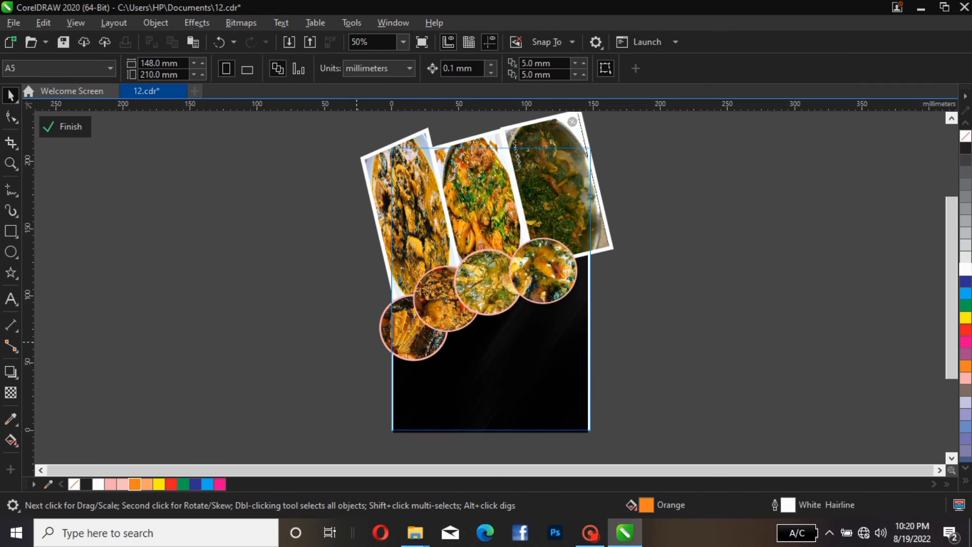
{"action": "left_click", "coordinate": [410, 330]}
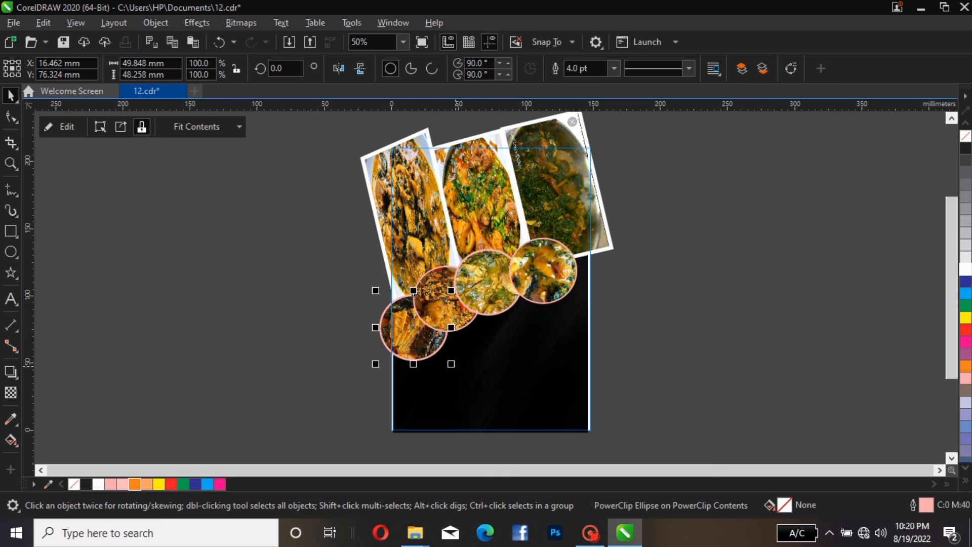
{"action": "left_click_drag", "start_coordinate": [451, 363], "coordinate": [461, 373]}
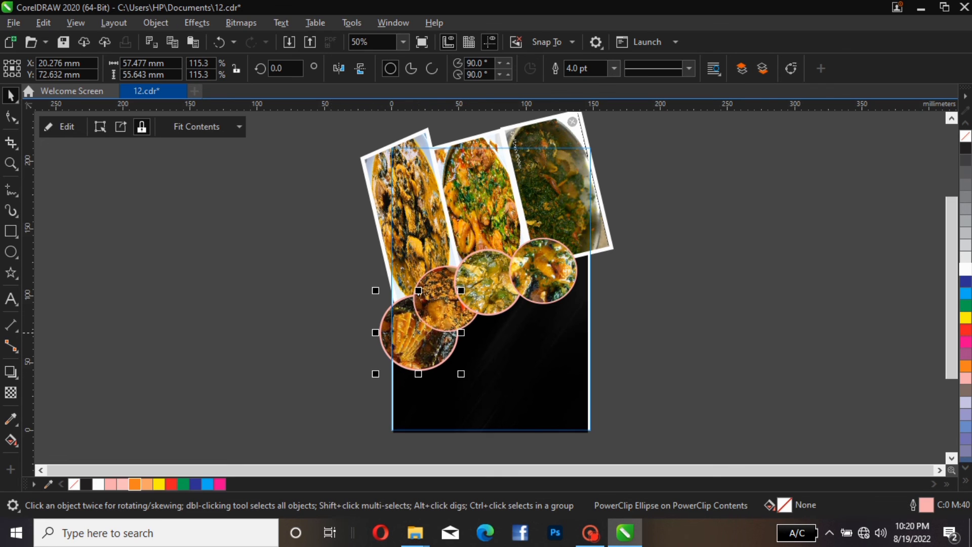
{"action": "mouse_move", "coordinate": [418, 332]}
{"action": "left_mouse_down"}
{"action": "mouse_move", "coordinate": [397, 335]}
{"action": "mouse_move", "coordinate": [414, 343]}
{"action": "left_mouse_up"}
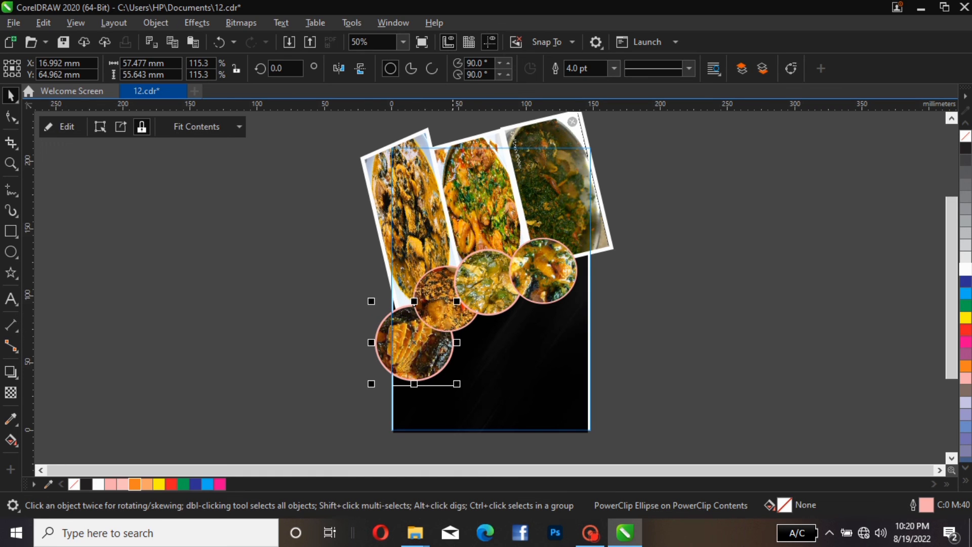
Shift the two middle photo circles down to follow the enlarged one and finish editing the PowerClip contents
{"action": "left_click_drag", "start_coordinate": [466, 308], "coordinate": [469, 323]}
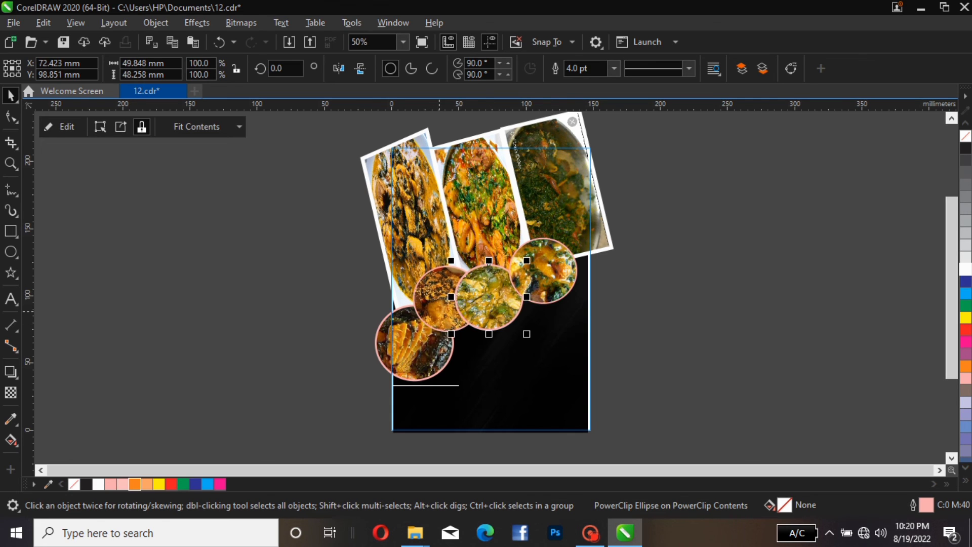
{"action": "left_click_drag", "start_coordinate": [506, 293], "coordinate": [506, 283]}
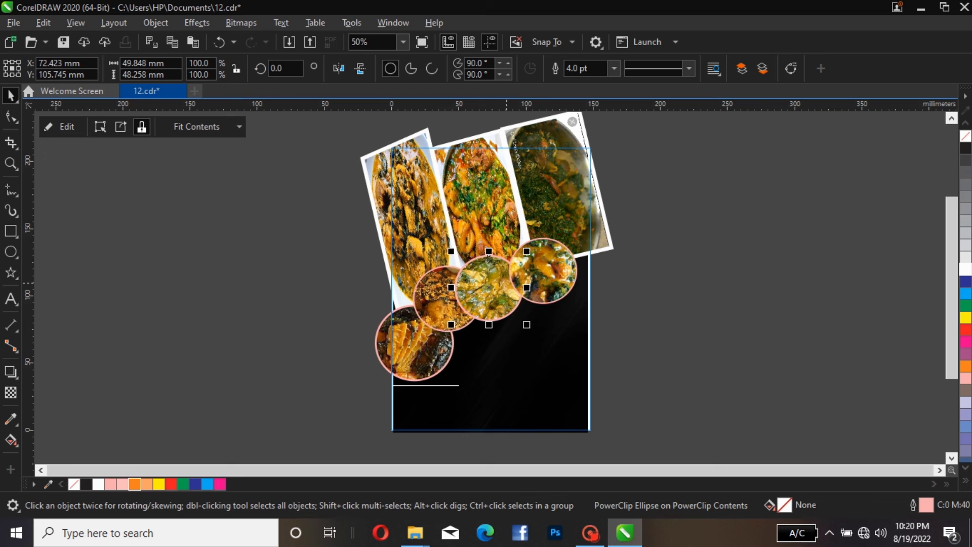
{"action": "left_click_drag", "start_coordinate": [446, 316], "coordinate": [449, 323]}
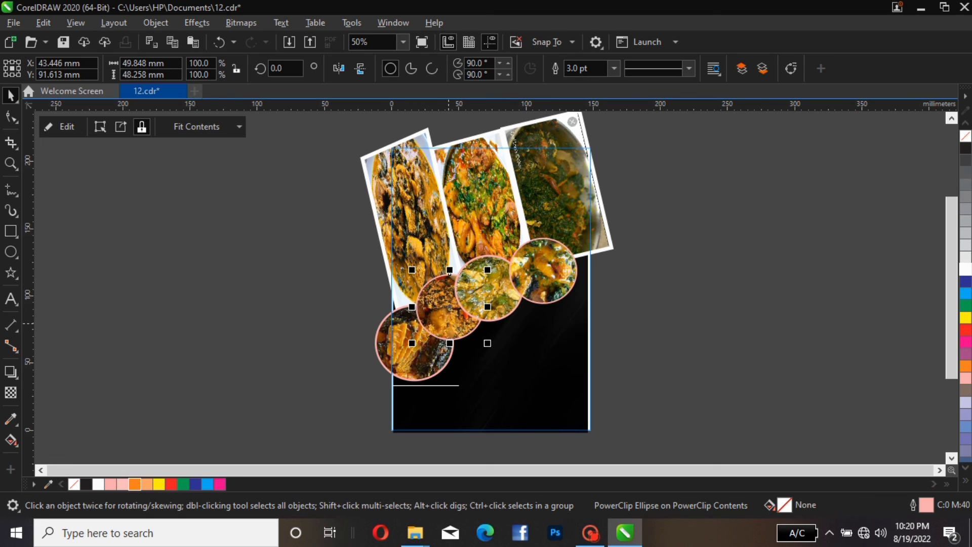
{"action": "left_click", "coordinate": [61, 127]}
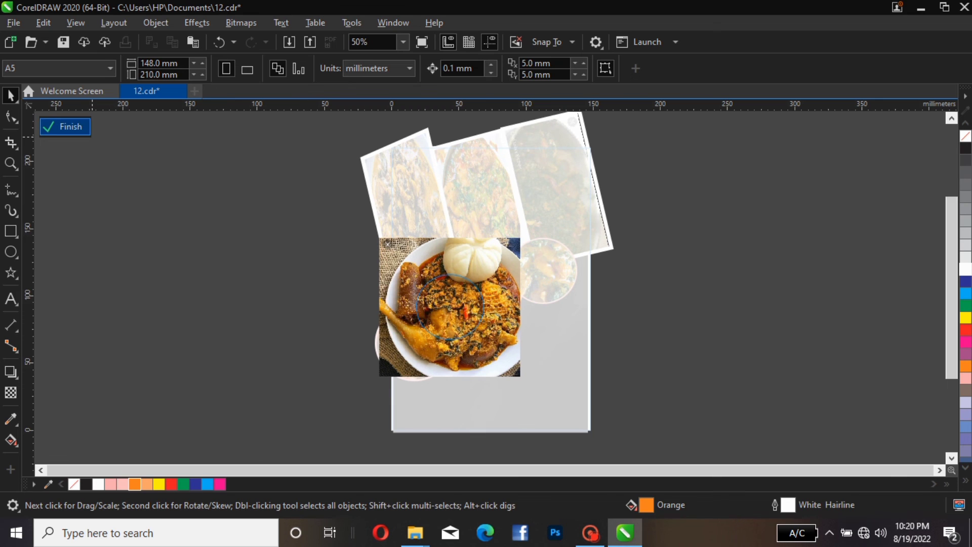
{"action": "left_click", "coordinate": [67, 127]}
{"action": "left_click", "coordinate": [112, 165]}
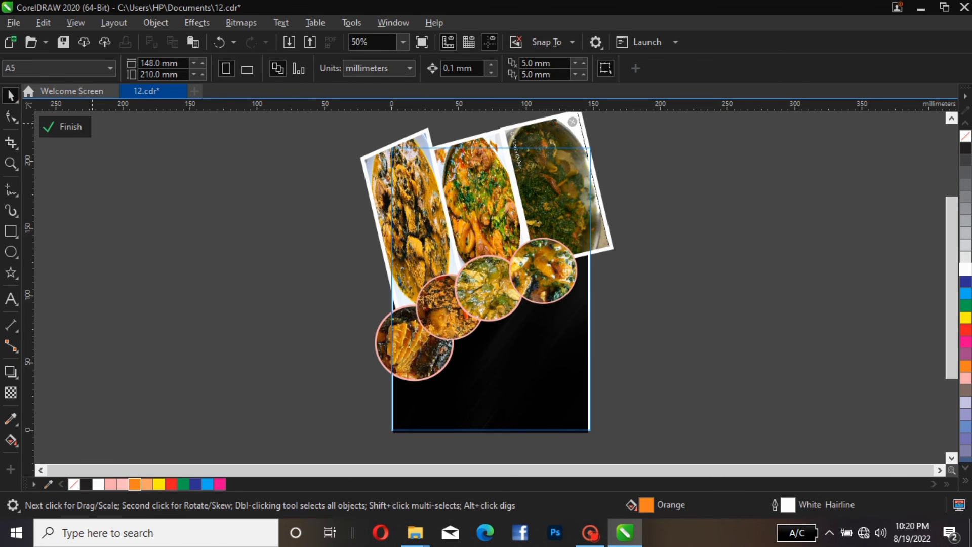
{"action": "left_click", "coordinate": [65, 127]}
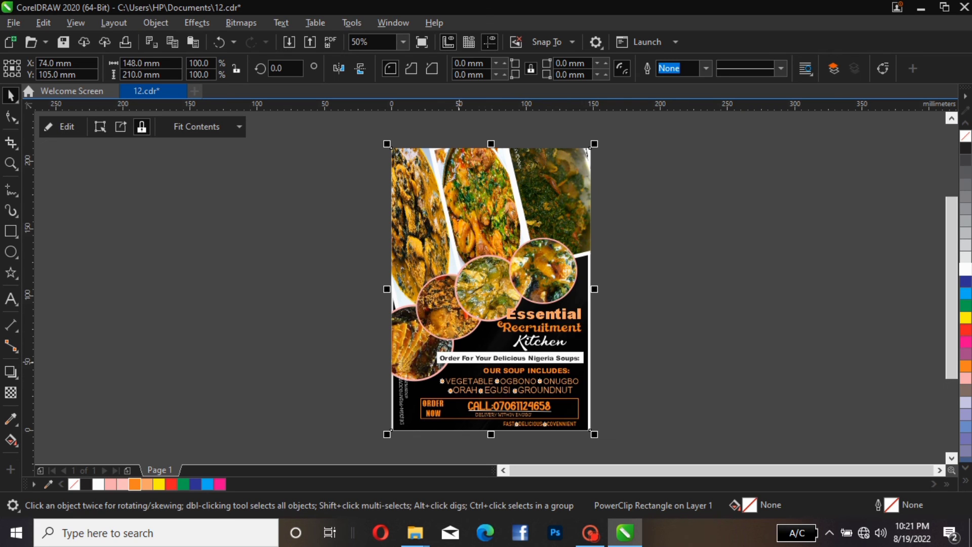
Narrow the white Order For Your Delicious Nigeria Soups banner so it clears the enlarged circle
{"action": "left_click", "coordinate": [459, 362]}
{"action": "left_click_drag", "start_coordinate": [625, 335], "coordinate": [425, 373]}
{"action": "left_click_drag", "start_coordinate": [636, 353], "coordinate": [393, 372]}
{"action": "left_click_drag", "start_coordinate": [615, 341], "coordinate": [448, 348]}
{"action": "key", "text": "Escape"}
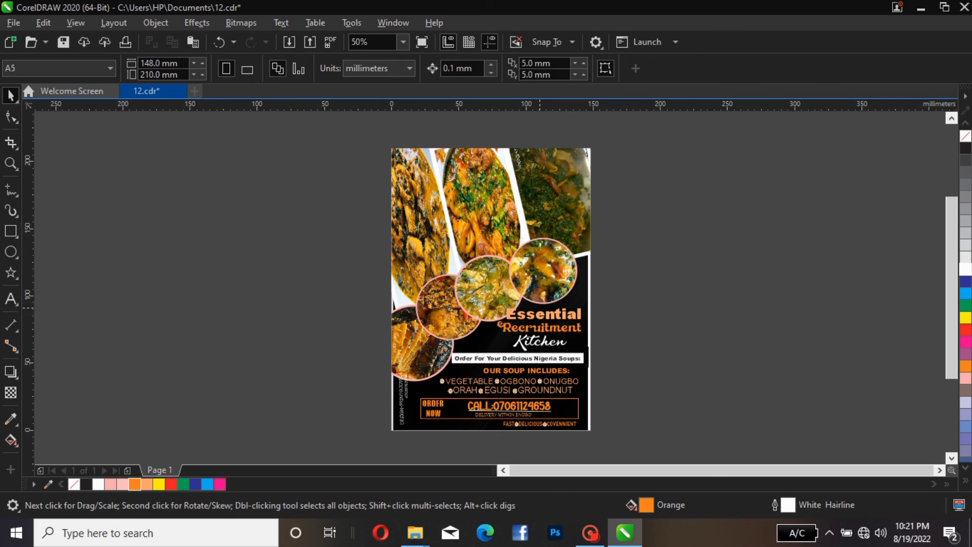
Edit the page background's PowerClip contents, nudge the middle photo circle slightly up, and finish editing
{"action": "left_click", "coordinate": [542, 318]}
{"action": "left_click", "coordinate": [499, 288]}
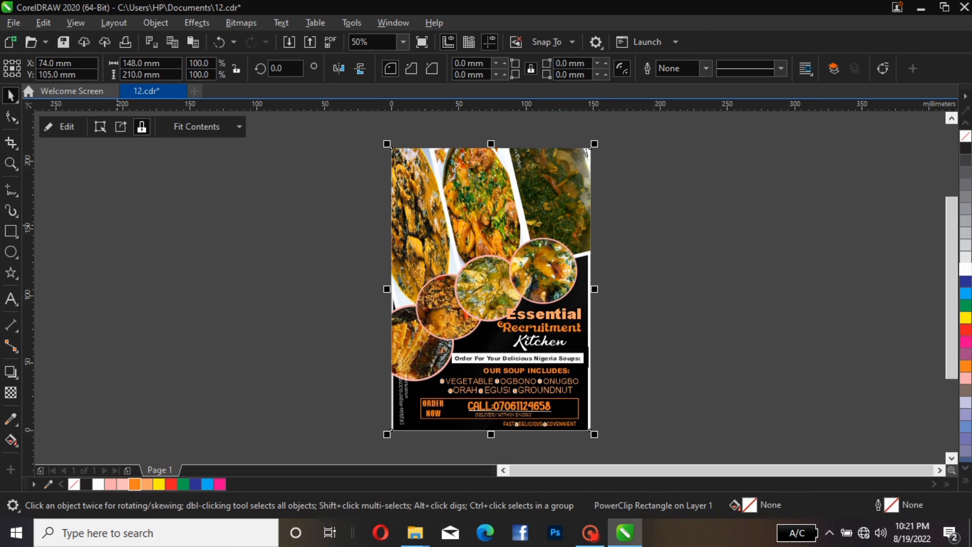
{"action": "left_click", "coordinate": [60, 126]}
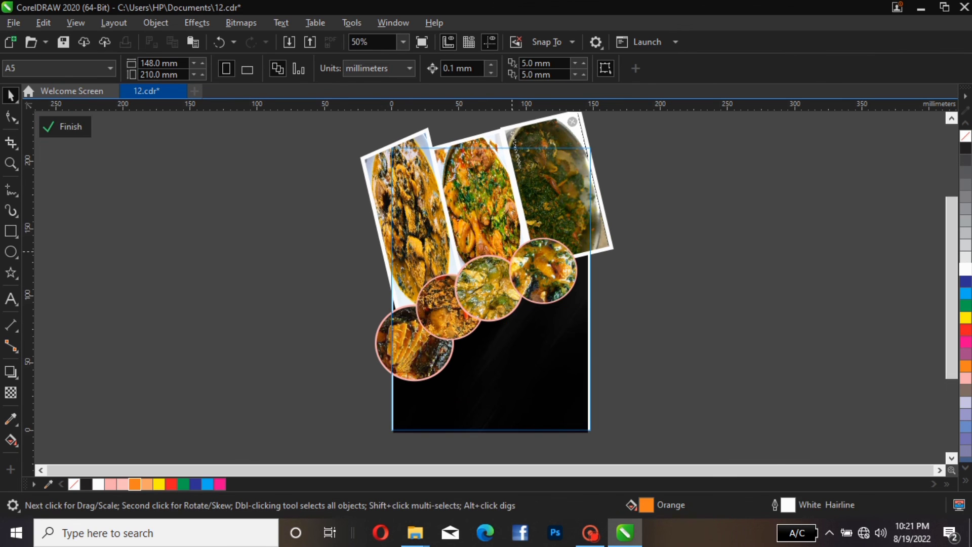
{"action": "left_click_drag", "start_coordinate": [498, 267], "coordinate": [501, 255]}
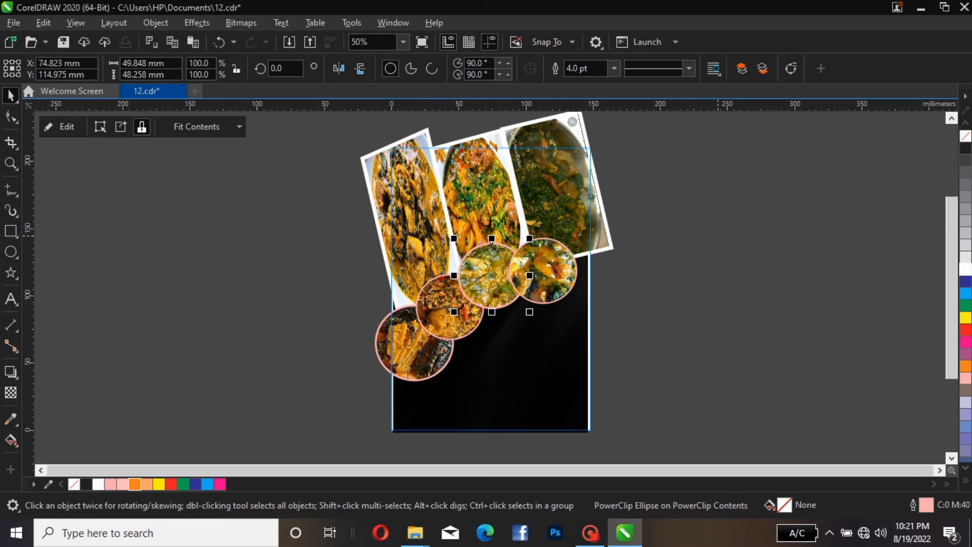
{"action": "left_click", "coordinate": [718, 235]}
{"action": "left_click", "coordinate": [60, 128]}
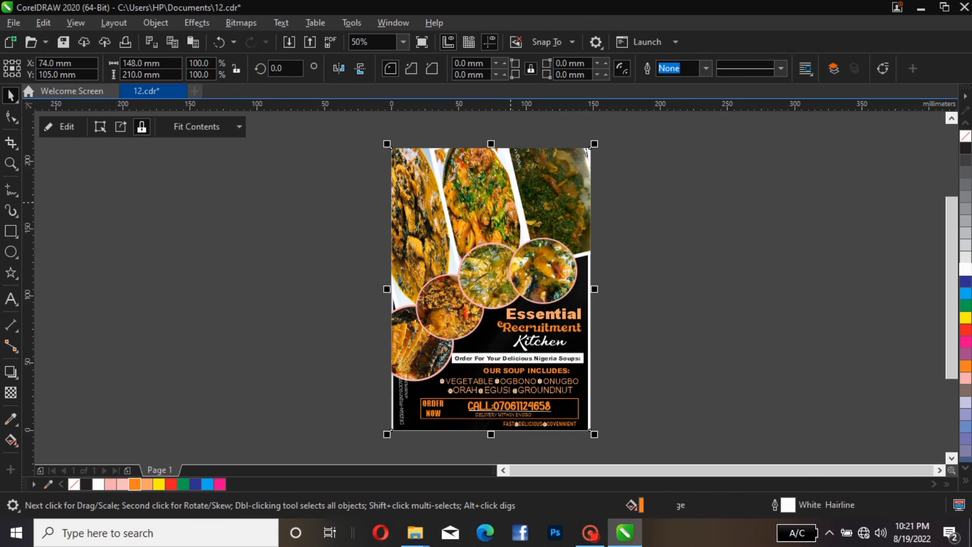
Change the outline of the Order Now box to the light orange C0 M41 Y64 K0
{"action": "left_click_drag", "start_coordinate": [653, 291], "coordinate": [493, 304]}
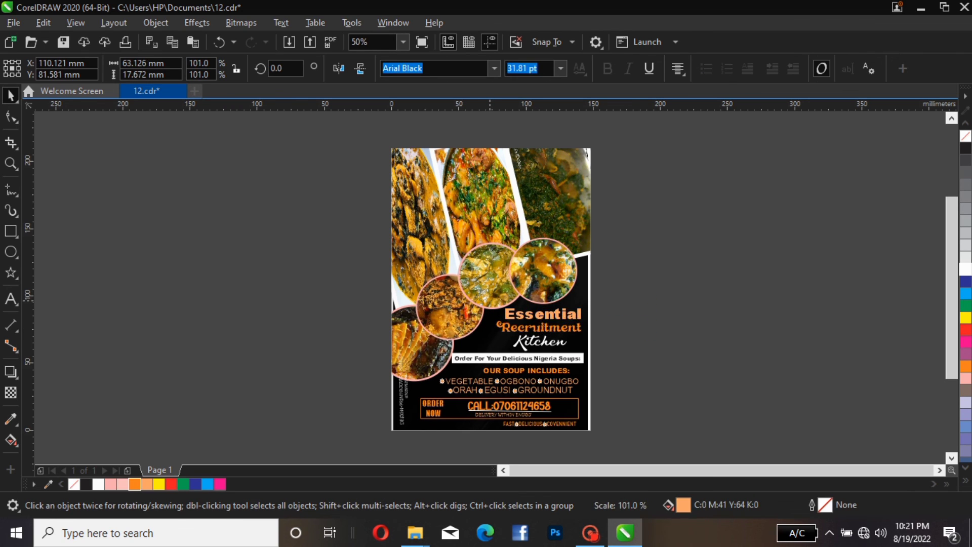
{"action": "key", "text": "Escape"}
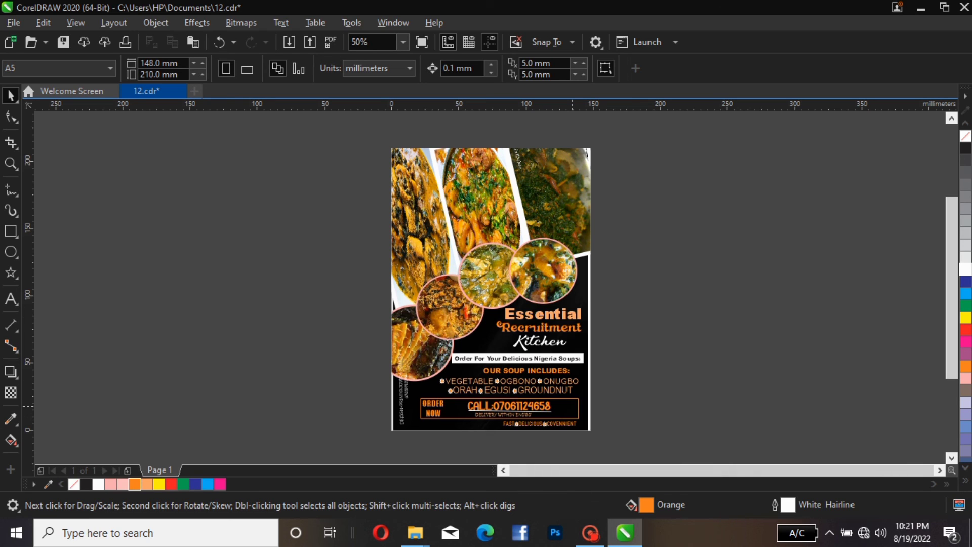
{"action": "left_click", "coordinate": [578, 405]}
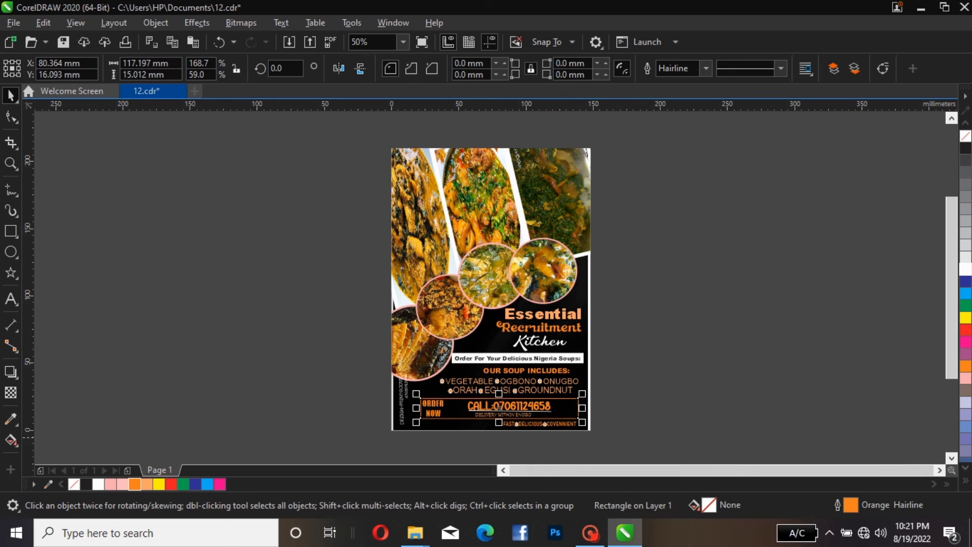
{"action": "right_click", "coordinate": [146, 484]}
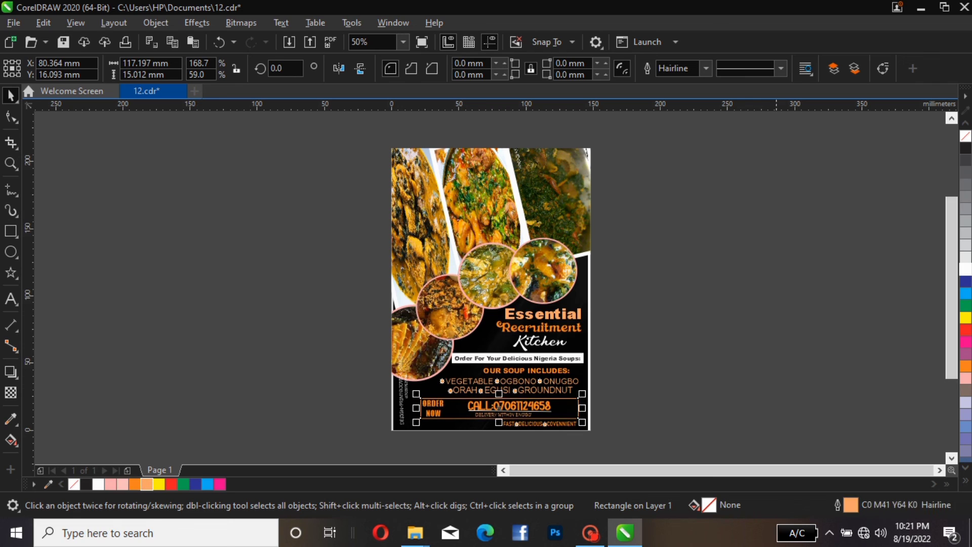
{"action": "left_click", "coordinate": [293, 379]}
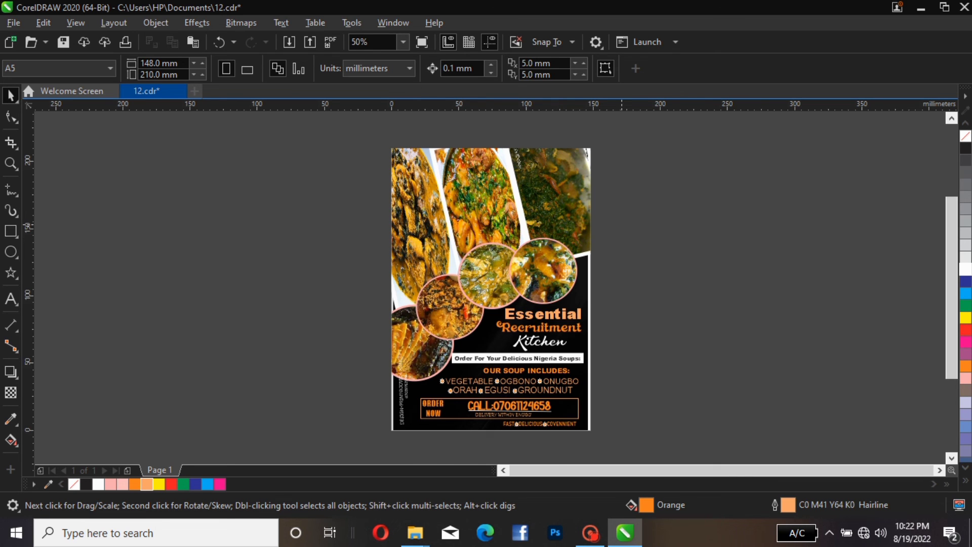
{"action": "scroll", "coordinate": [622, 225], "scroll_direction": "up", "scroll_amount": 2}
{"action": "scroll", "coordinate": [511, 273], "scroll_direction": "down", "scroll_amount": 2}
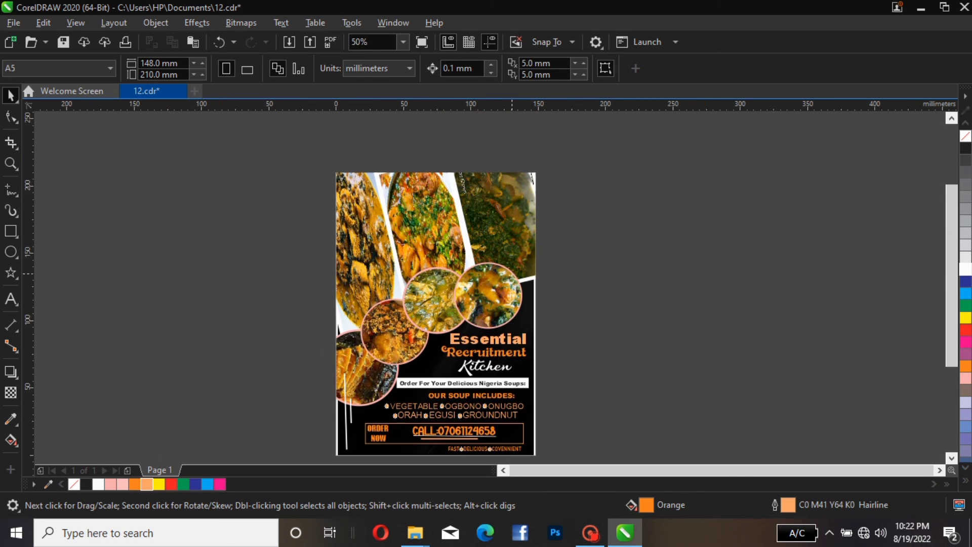
{"action": "scroll", "coordinate": [512, 273], "scroll_direction": "down", "scroll_amount": 2}
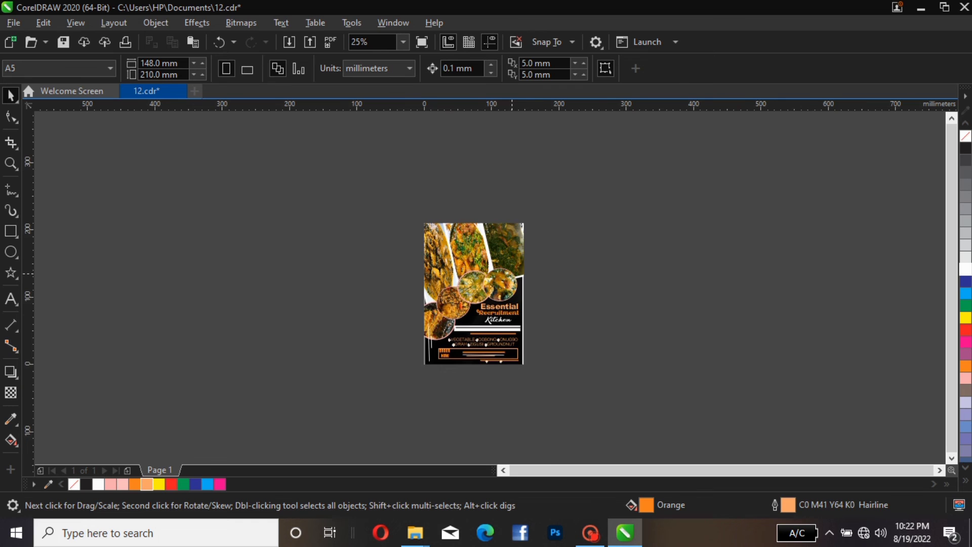
{"action": "scroll", "coordinate": [511, 273], "scroll_direction": "up", "scroll_amount": 2}
{"action": "scroll", "coordinate": [511, 252], "scroll_direction": "up", "scroll_amount": 2}
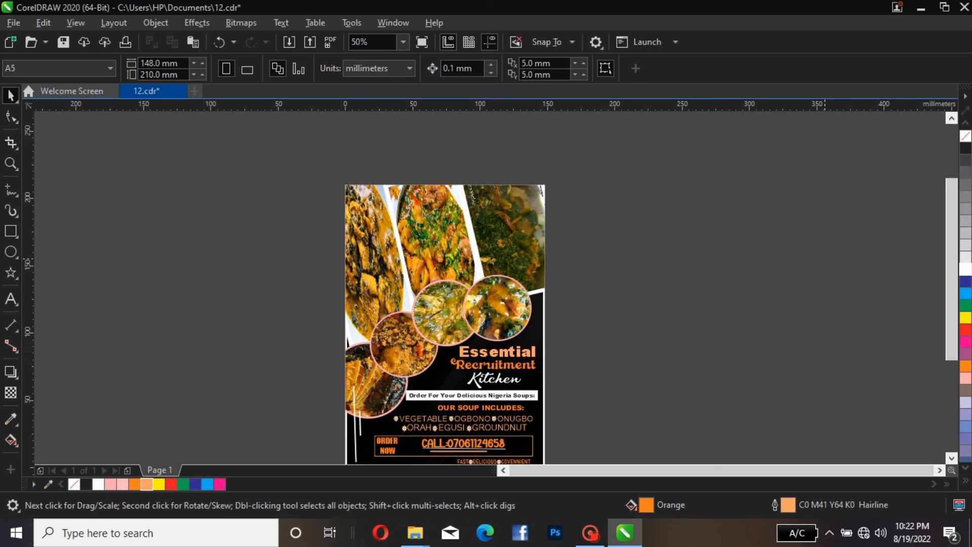
{"action": "scroll", "coordinate": [912, 218], "scroll_direction": "down", "scroll_amount": 1}
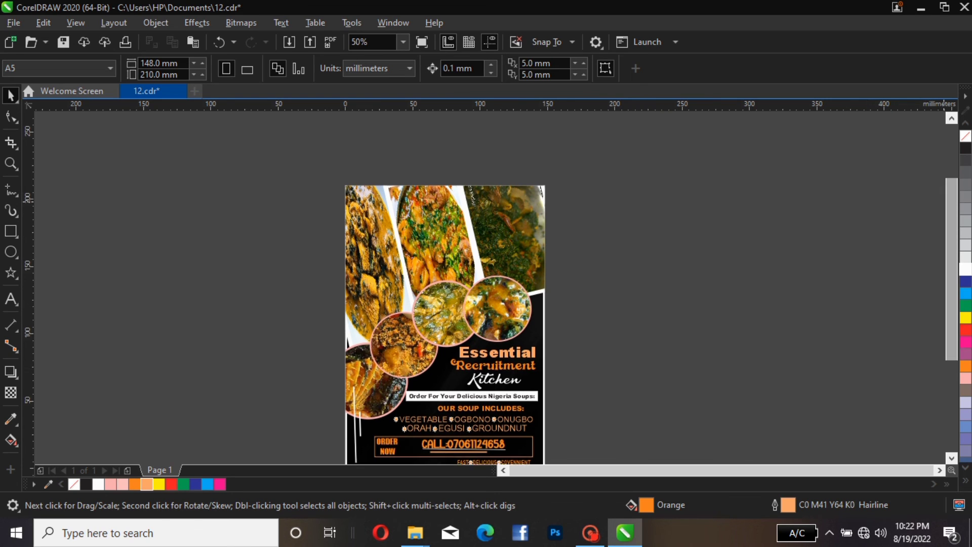